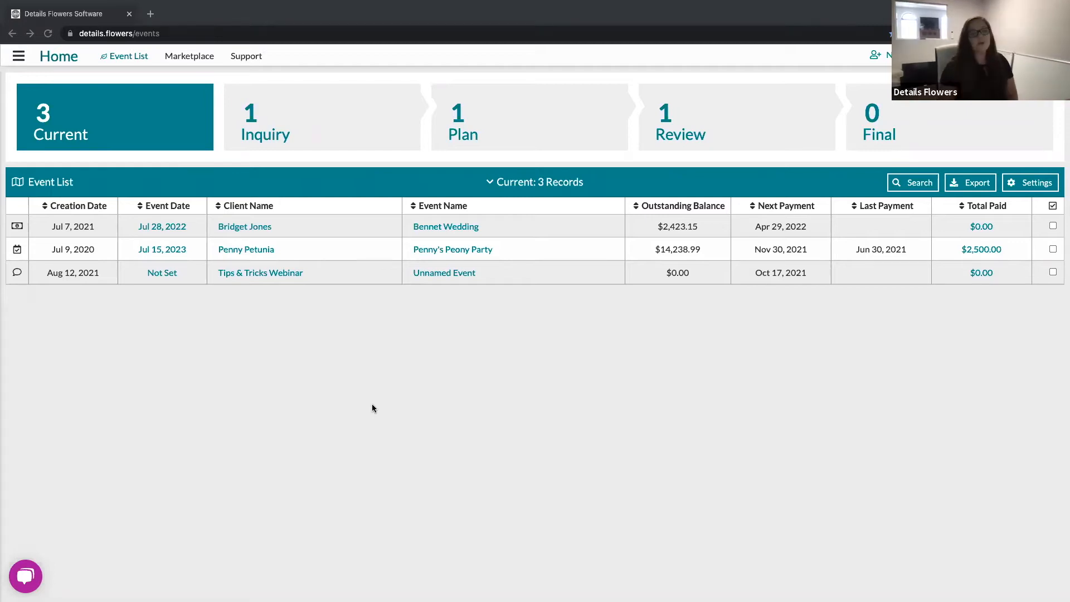
# Open the company's Event Defaults page
pyautogui.click(18, 58)
pyautogui.click(18, 58)
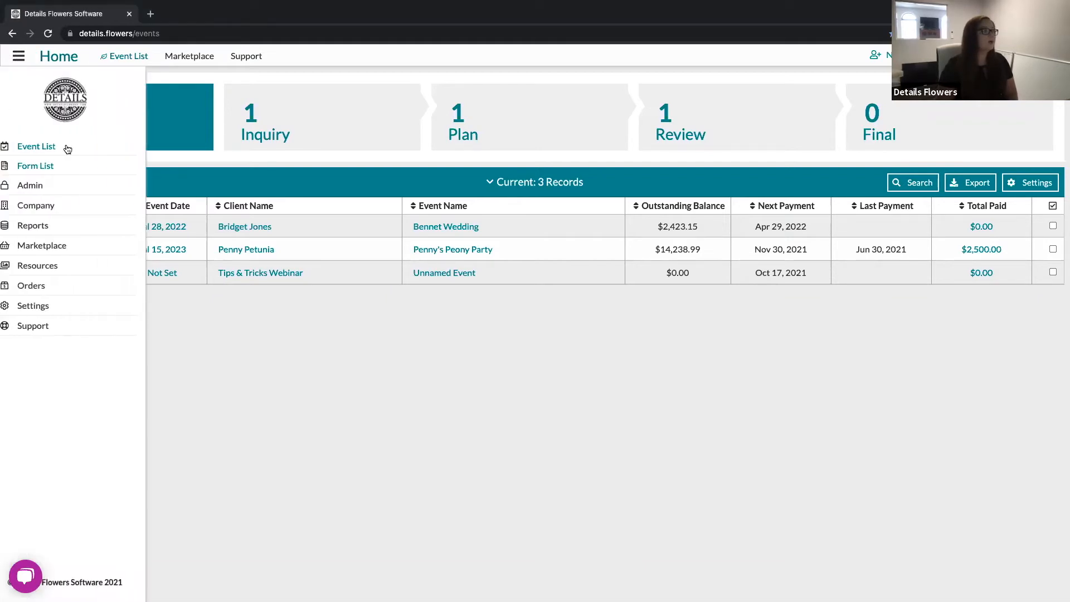
pyautogui.click(66, 206)
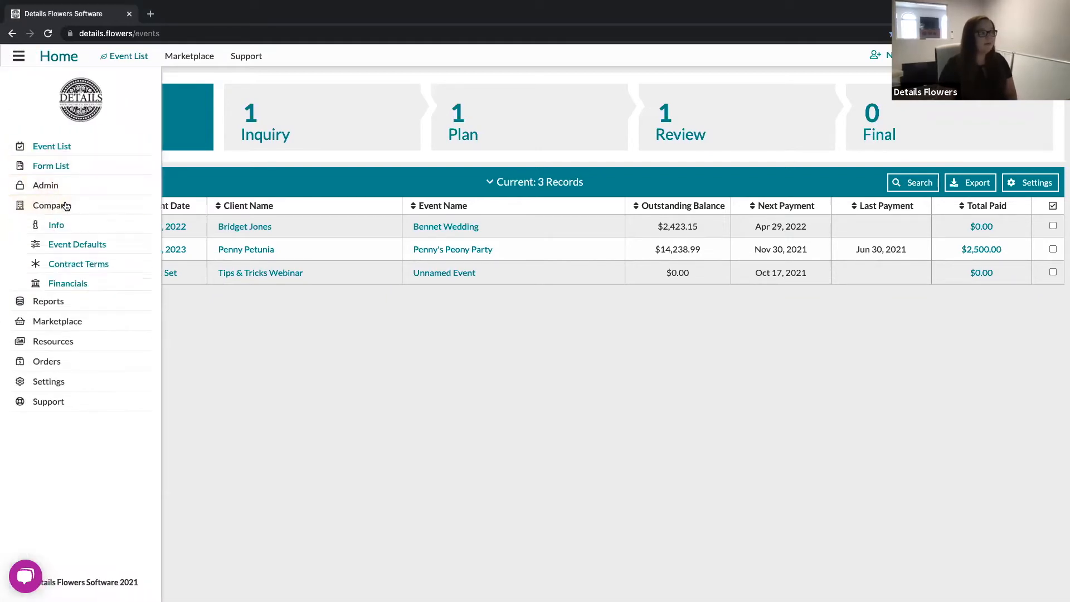
pyautogui.click(87, 247)
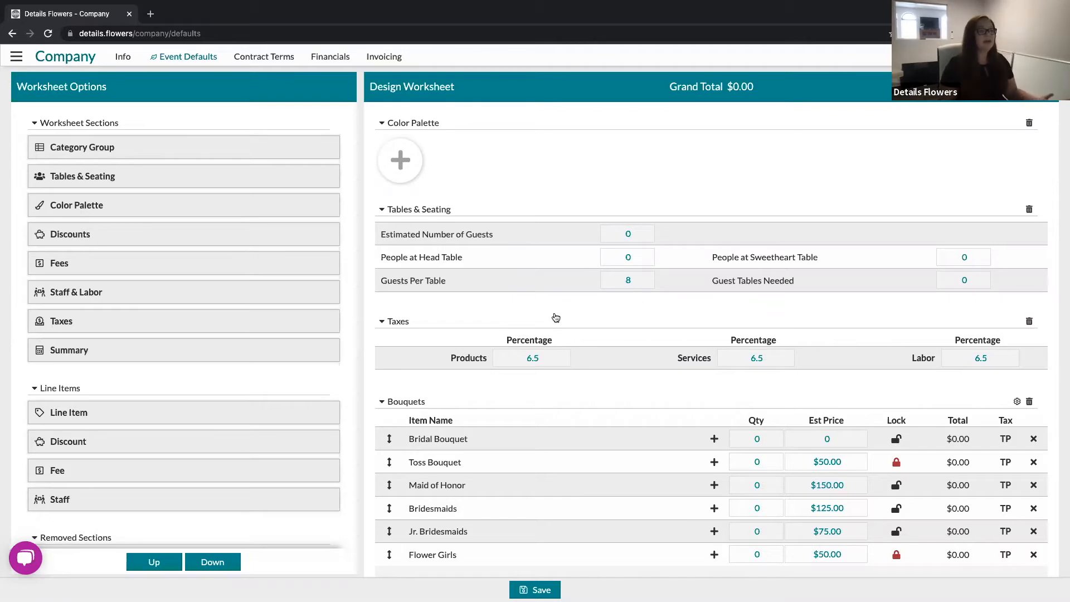
# Examine the Worksheet Settings of the default design worksheet, including the Default Markup and Admin Fee Rate, and close them
pyautogui.scroll(-1, 553, 312)
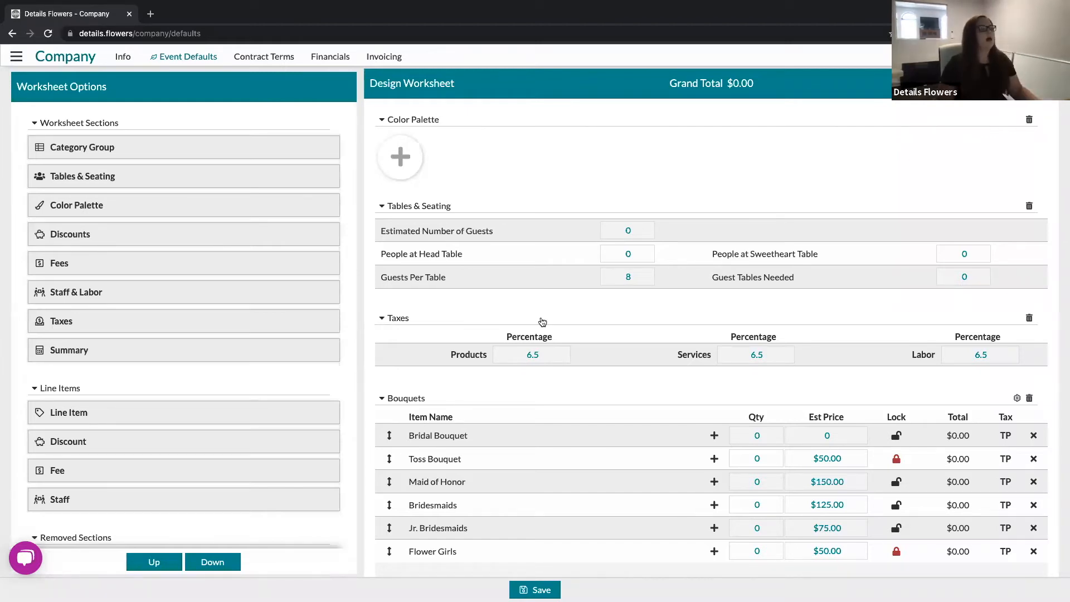
pyautogui.scroll(-1, 545, 320)
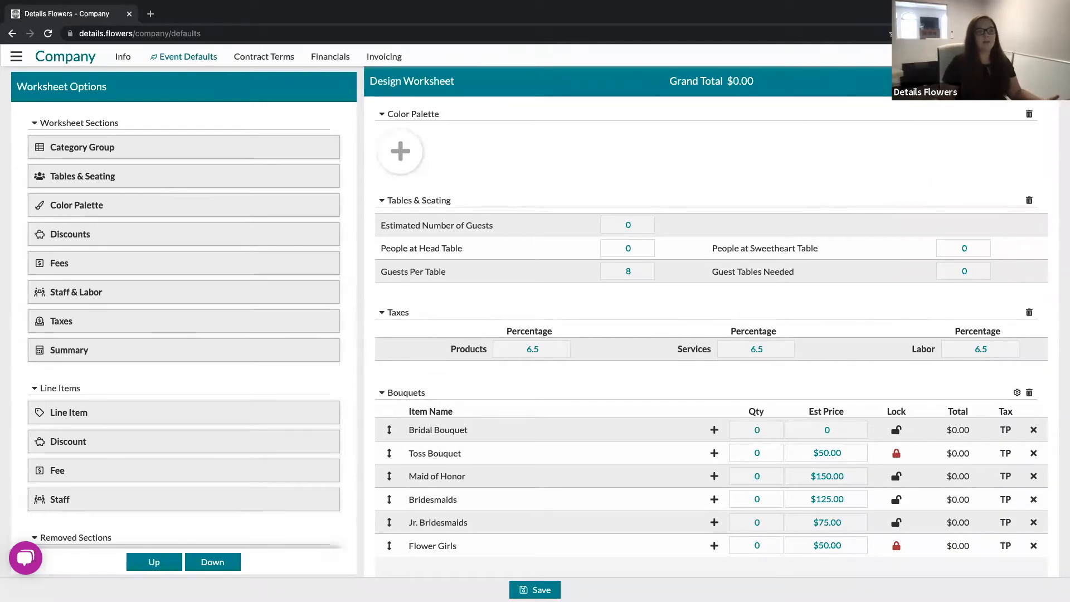
pyautogui.click(1044, 82)
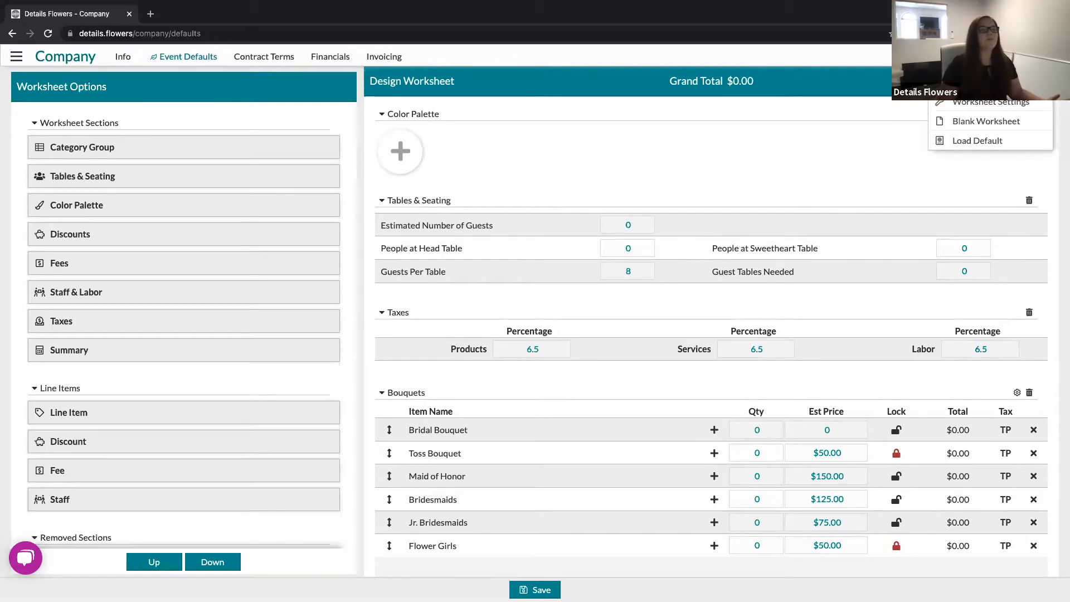
pyautogui.click(985, 106)
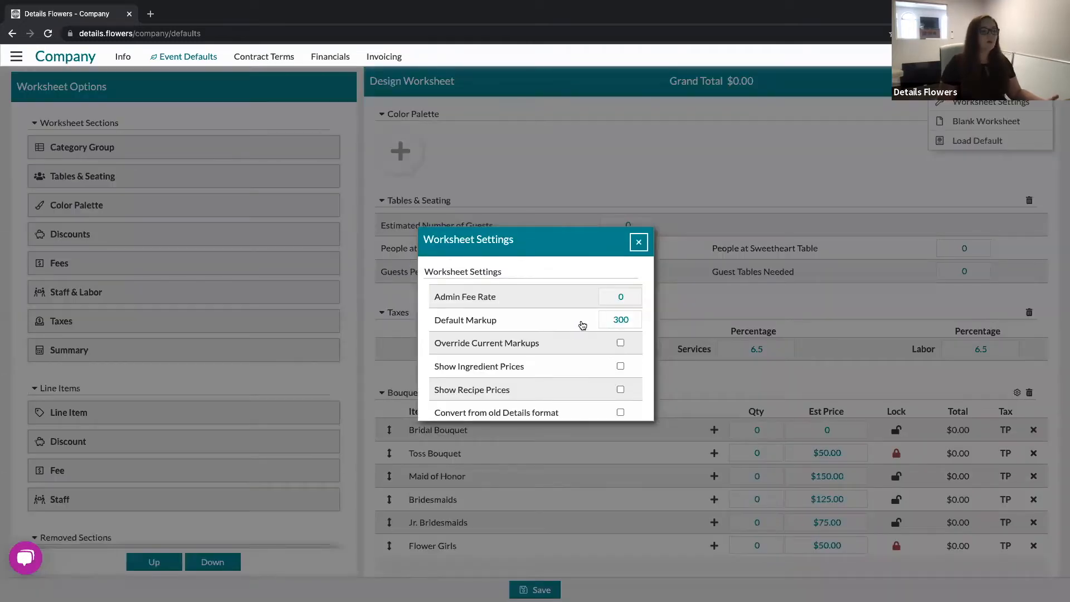
pyautogui.scroll(-1, 582, 325)
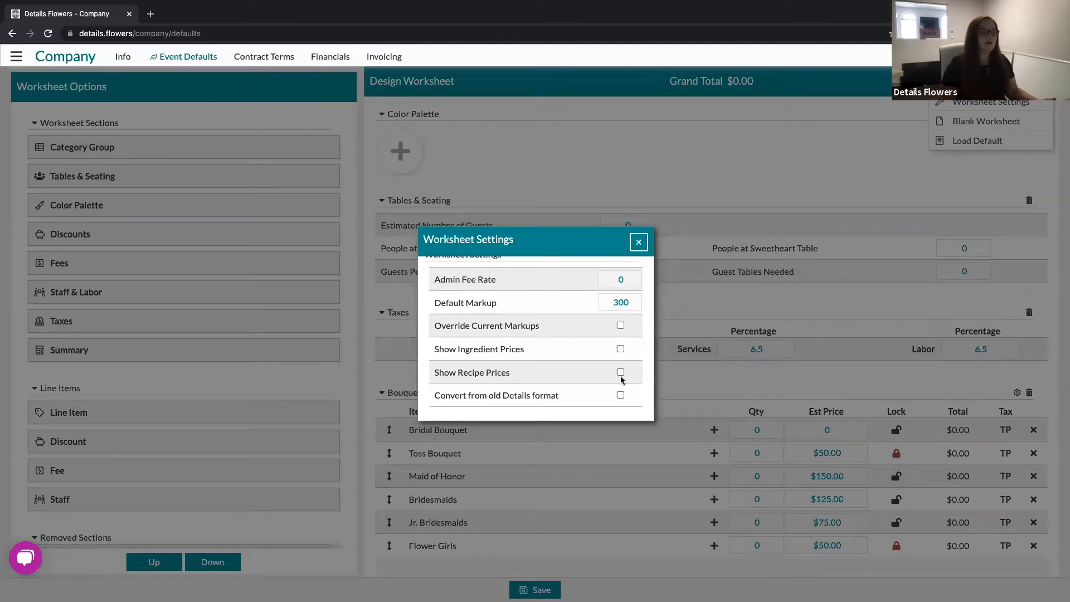
pyautogui.scroll(1, 606, 366)
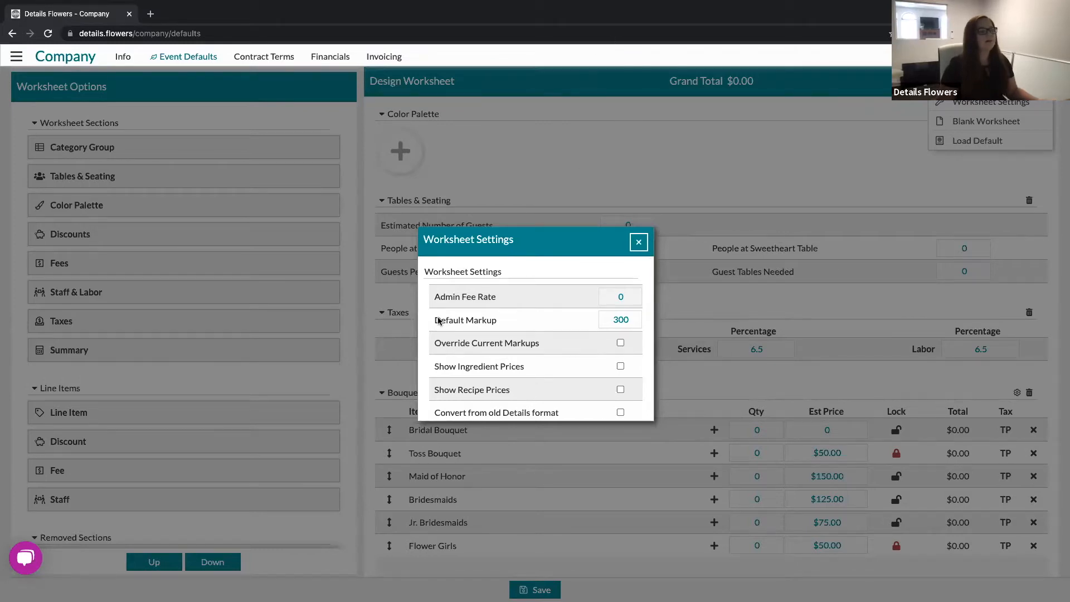
pyautogui.moveTo(433, 320); pyautogui.dragTo(498, 322)
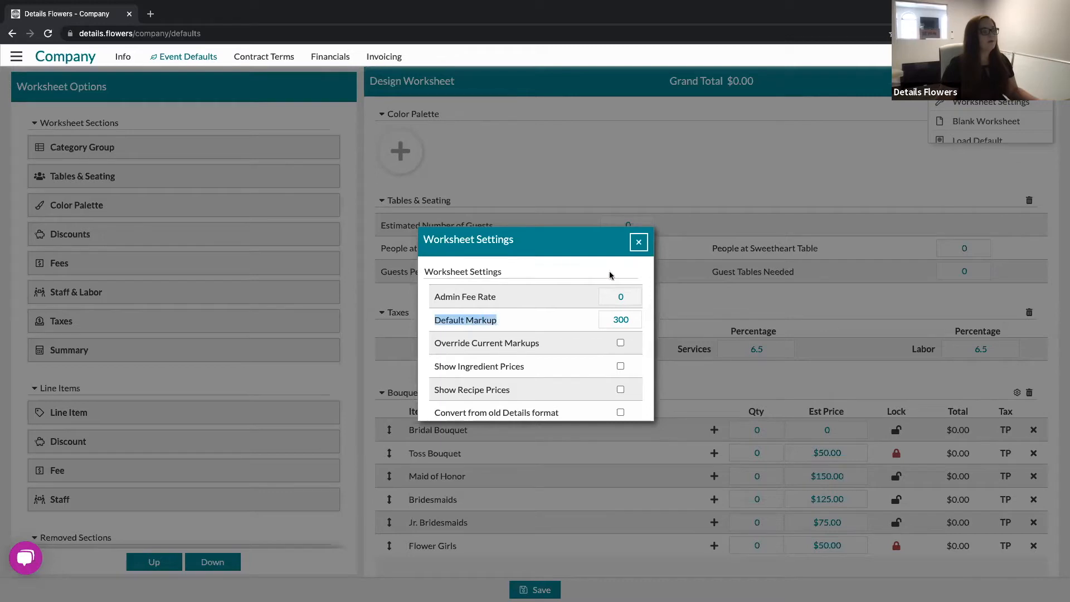
pyautogui.click(575, 271)
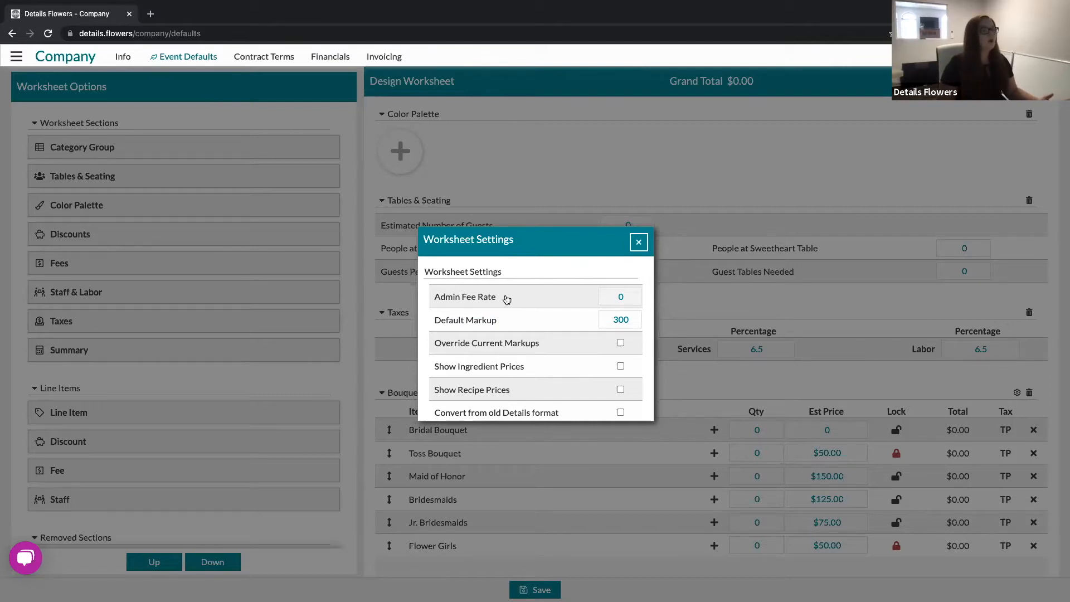
pyautogui.moveTo(498, 299); pyautogui.dragTo(434, 299)
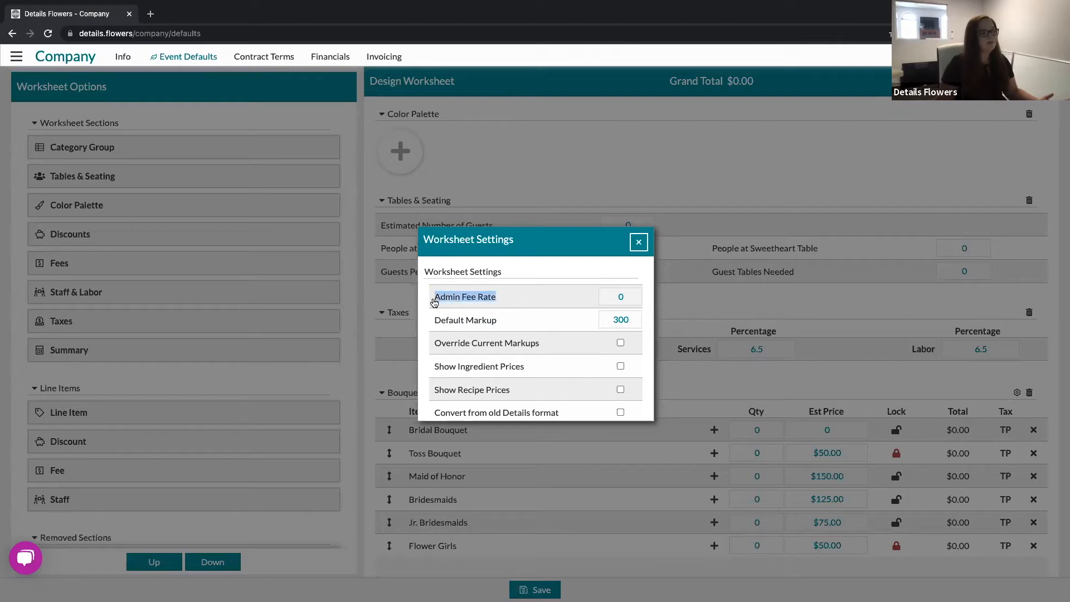
pyautogui.click(535, 298)
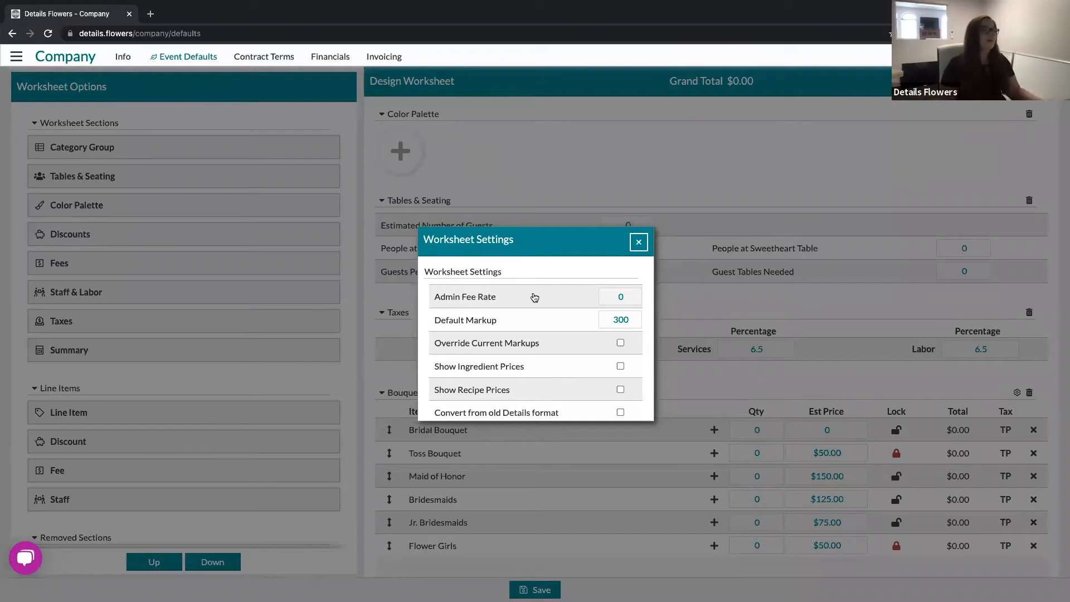
pyautogui.scroll(-1, 574, 279)
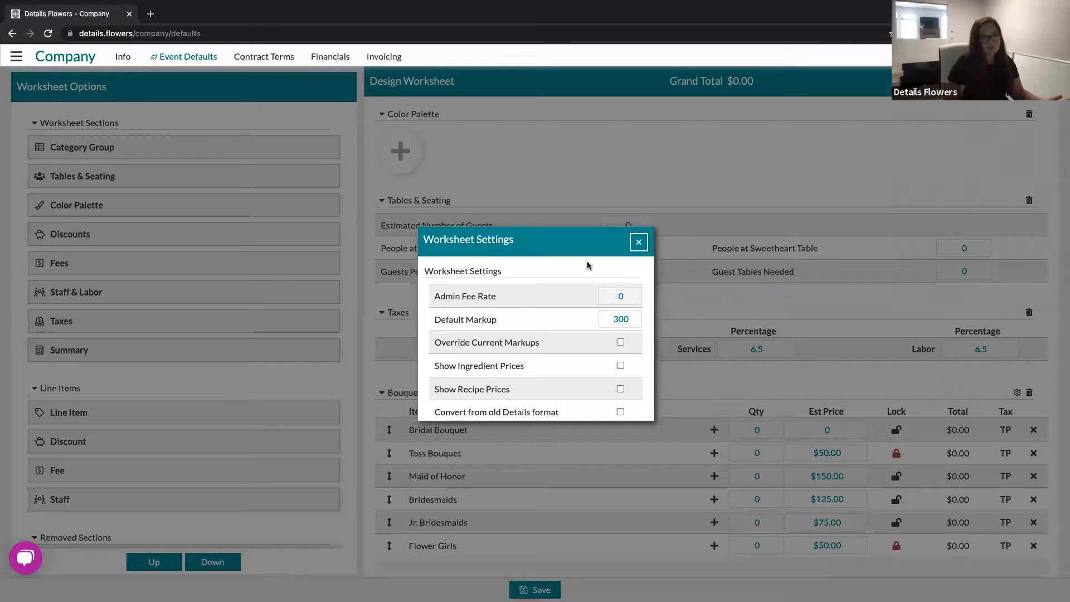
pyautogui.scroll(-1, 566, 272)
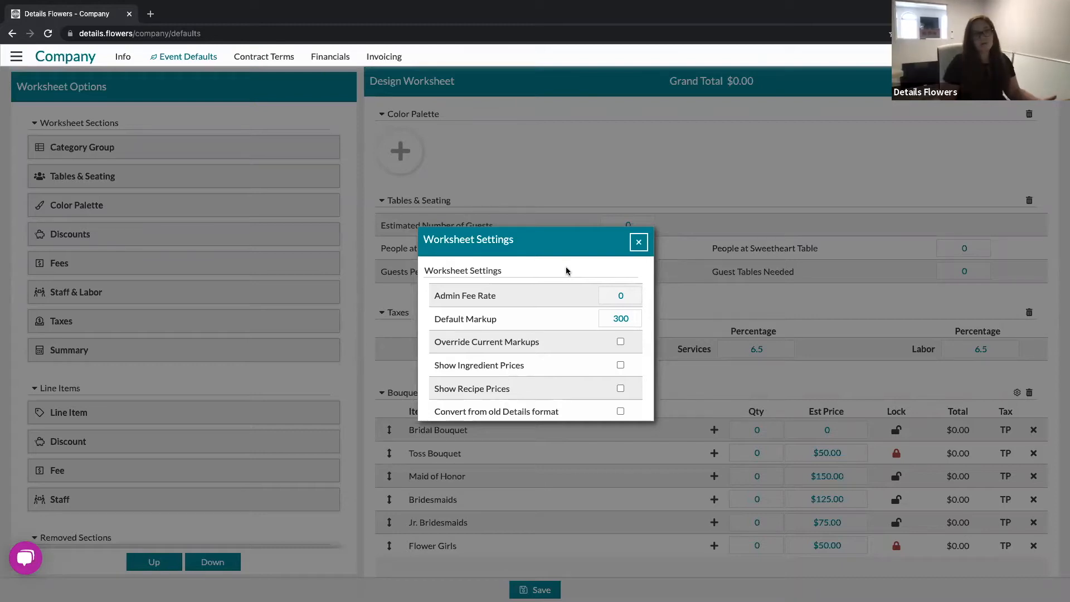
pyautogui.click(637, 241)
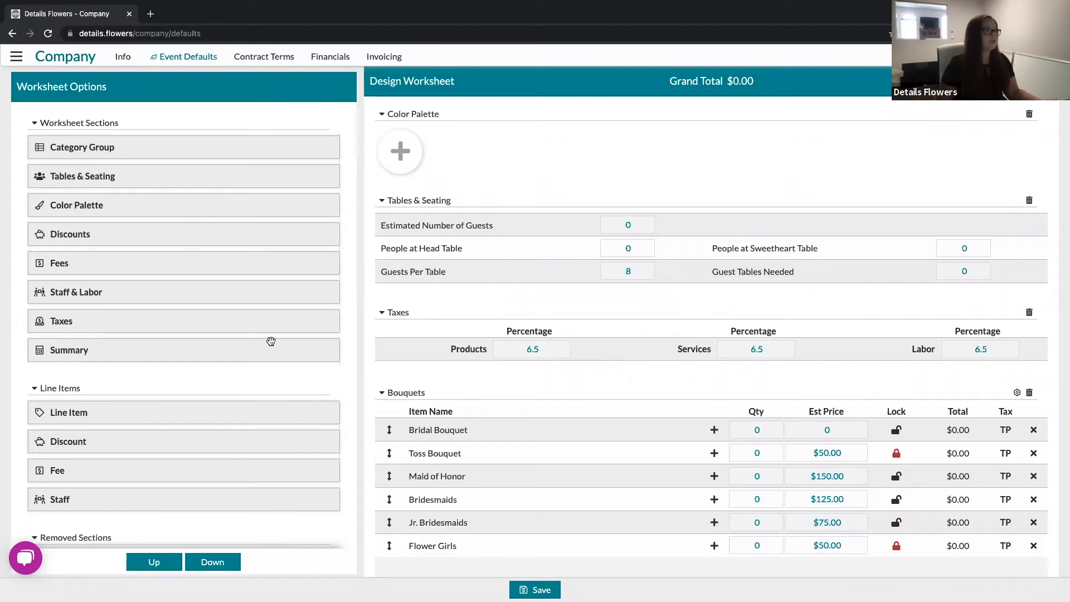
# Add a category group between Taxes and Bouquets on the design worksheet and name it Section 1
pyautogui.moveTo(96, 147); pyautogui.dragTo(479, 390)
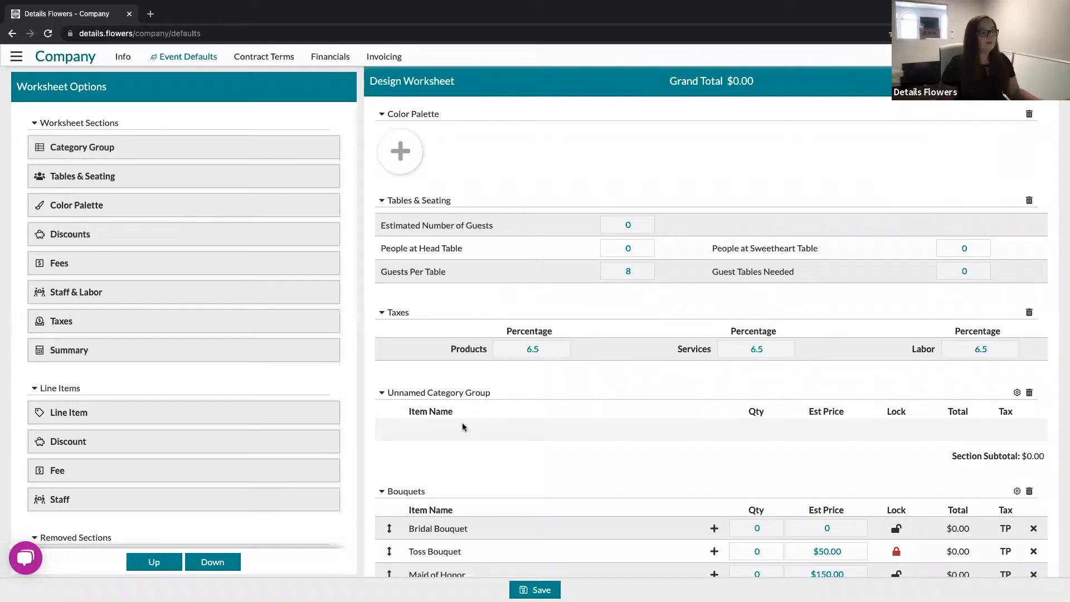
pyautogui.click(413, 394)
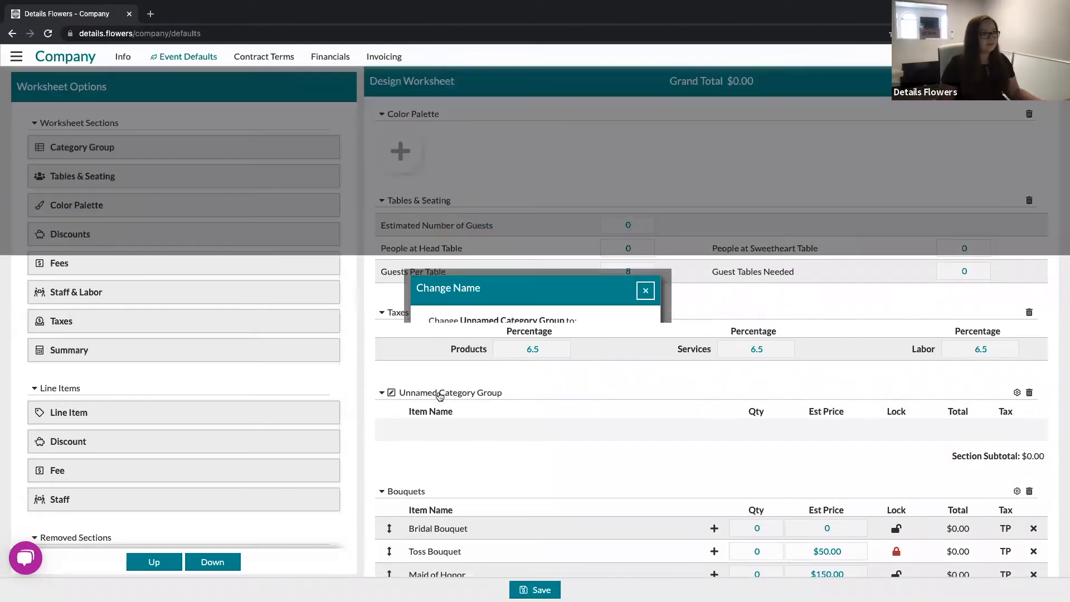
pyautogui.moveTo(534, 342); pyautogui.dragTo(424, 345)
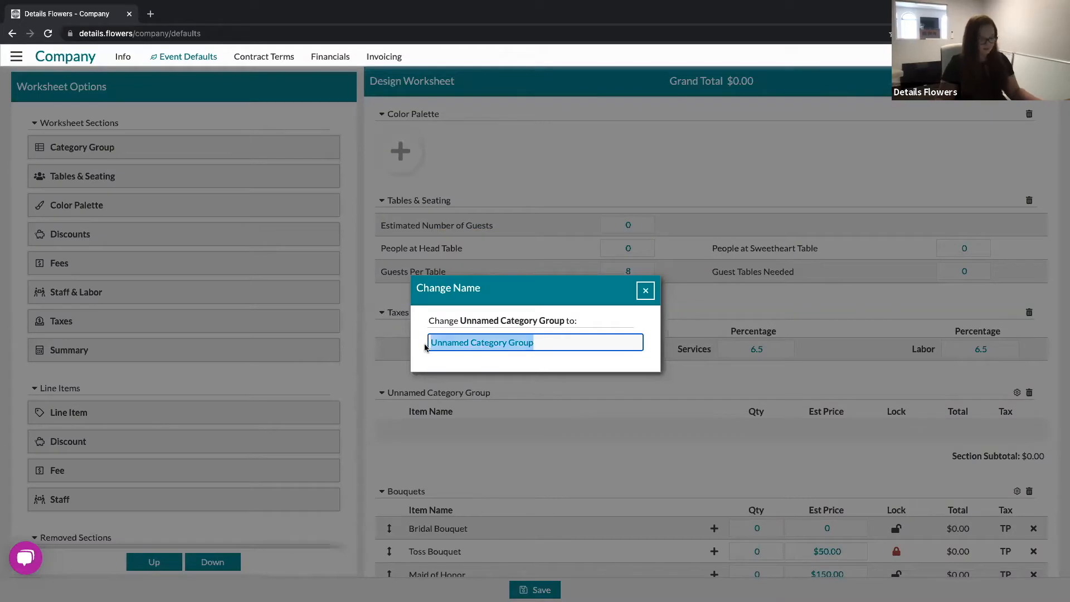
pyautogui.press('BackSpace')
pyautogui.write('Section 1')
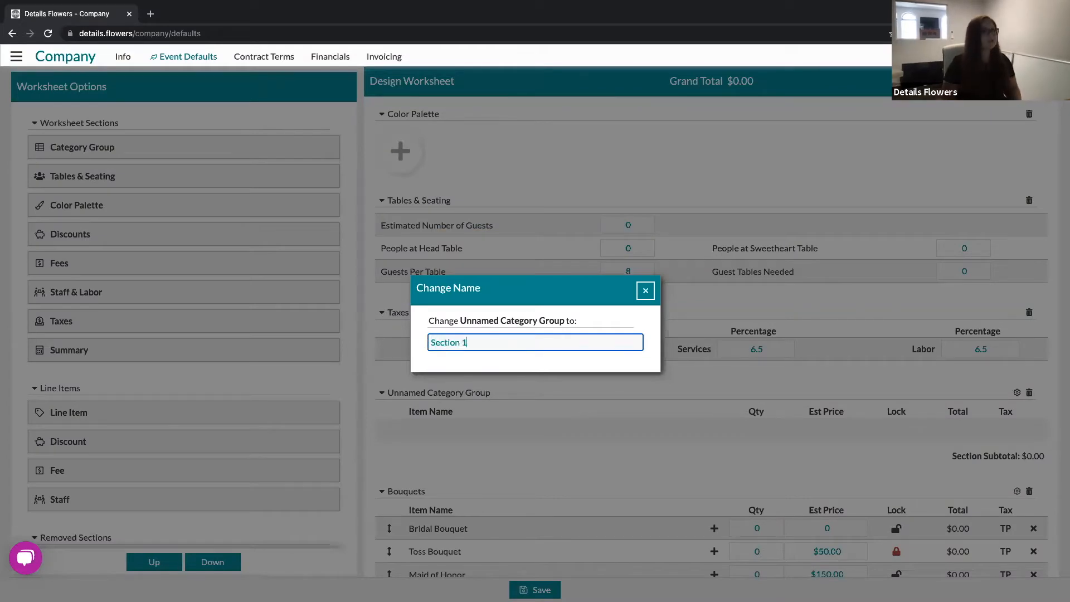
pyautogui.click(653, 291)
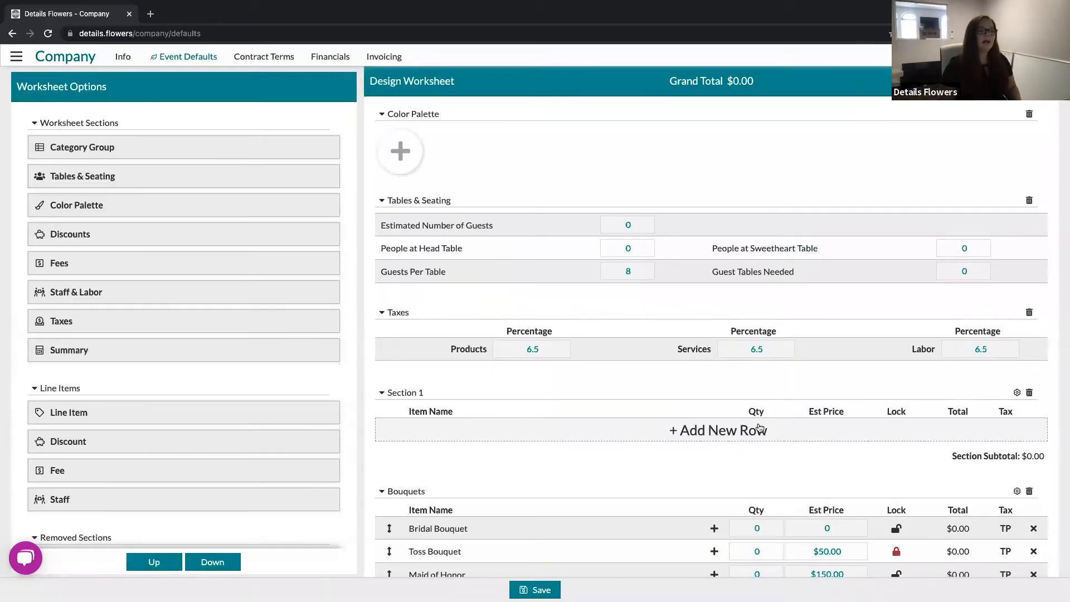
# Add three blank line items to Section 1 and remove the whole section from the worksheet
pyautogui.click(716, 434)
pyautogui.click(710, 456)
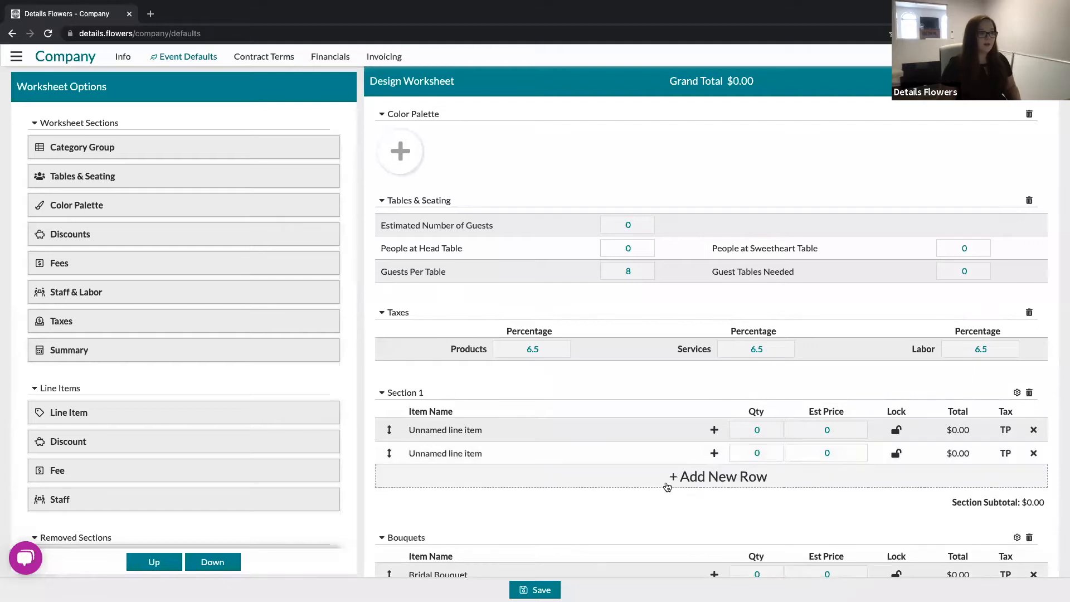
pyautogui.click(650, 482)
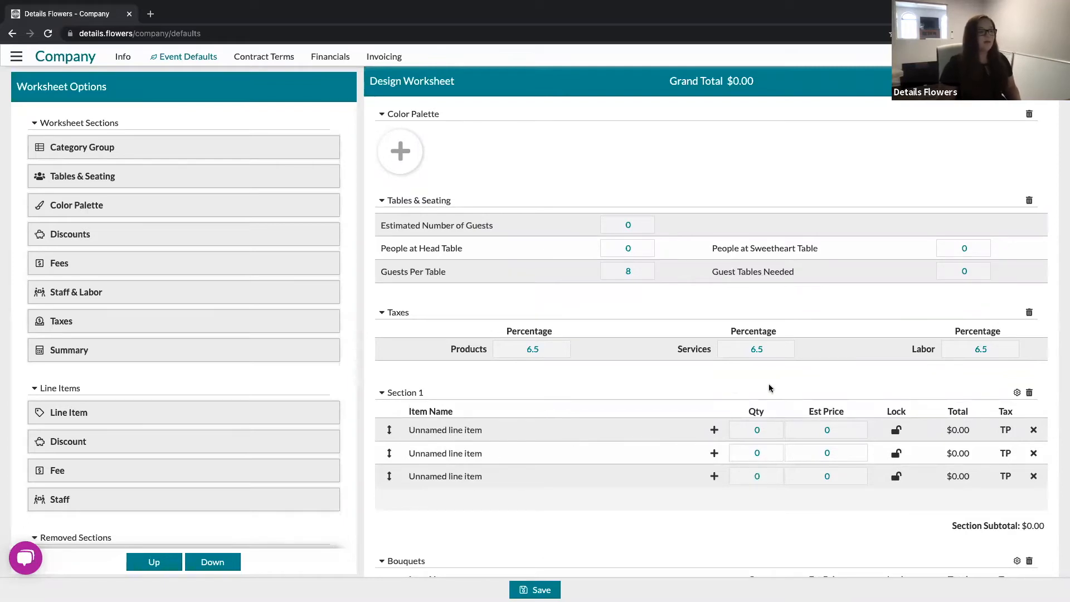
pyautogui.click(1030, 392)
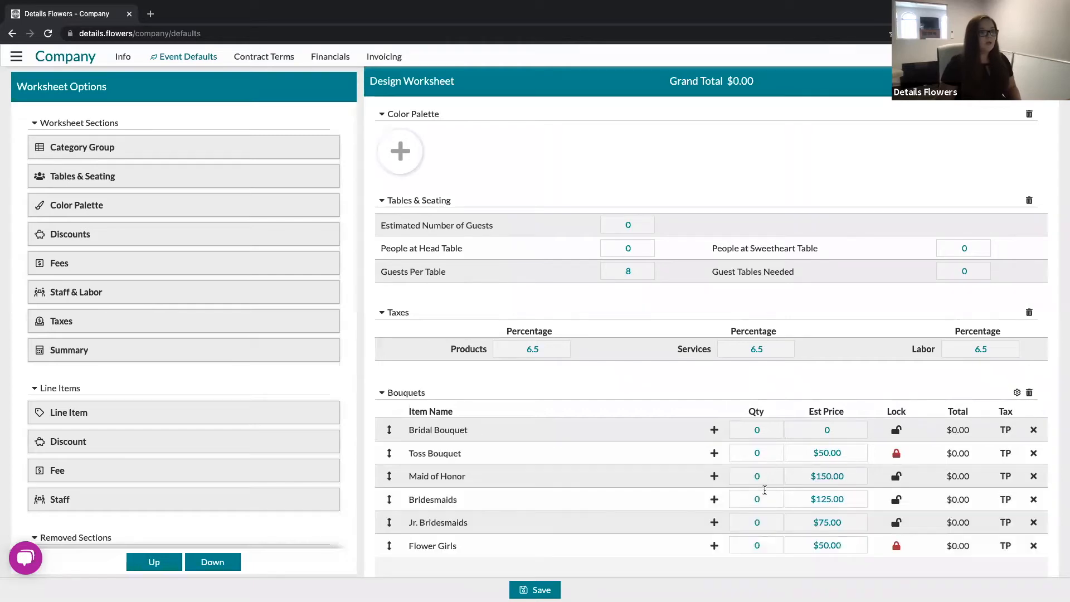
# Unlock the Toss Bouquet and Flower Girls prices and set the Bridal Bouquet's estimated price to $300.00
pyautogui.scroll(-3, 623, 457)
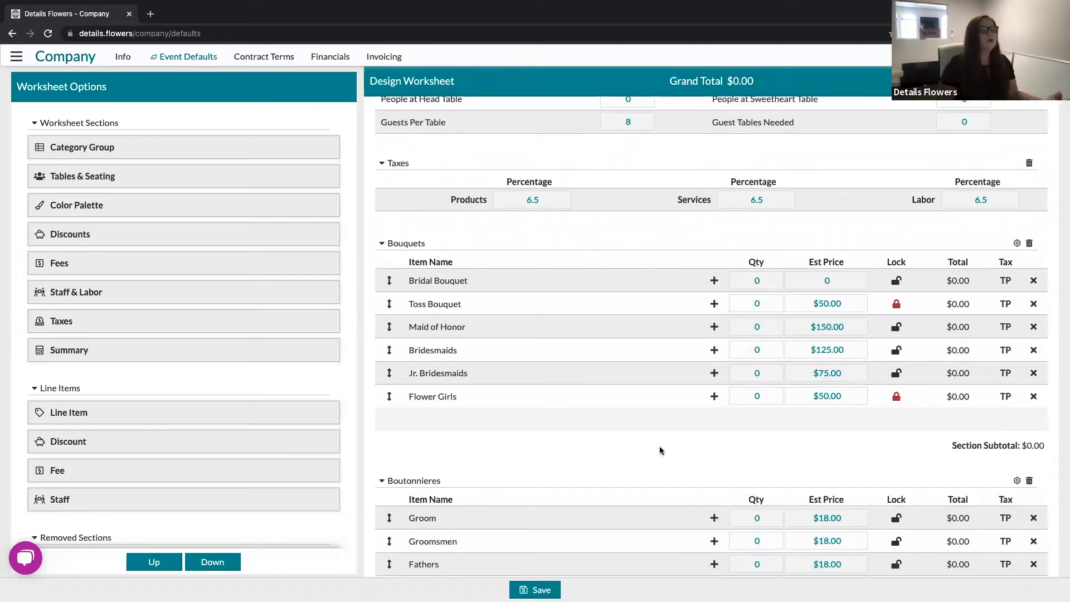
pyautogui.click(896, 304)
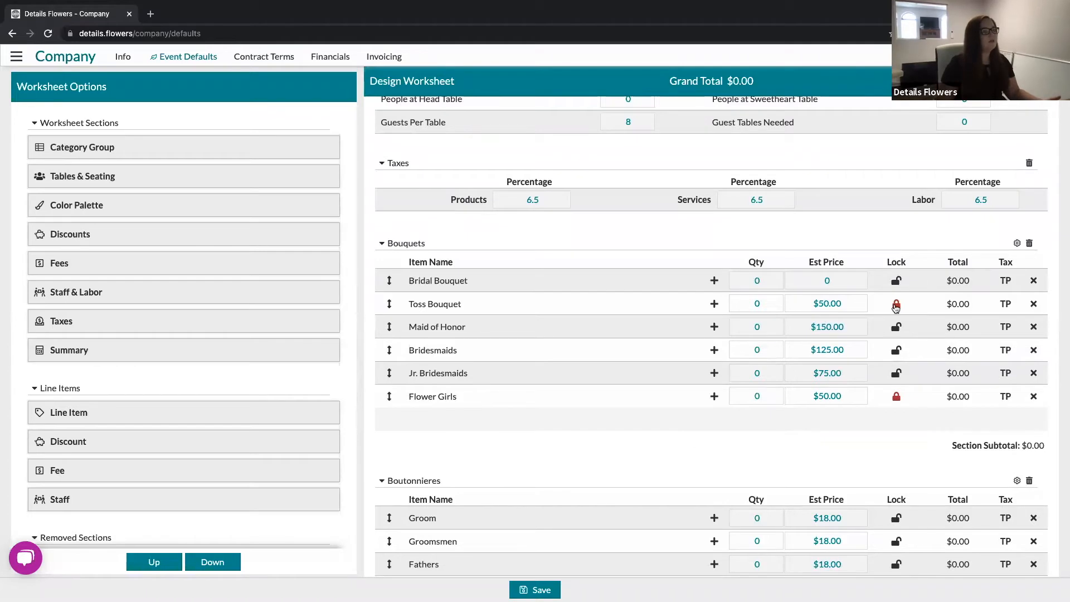
pyautogui.click(896, 396)
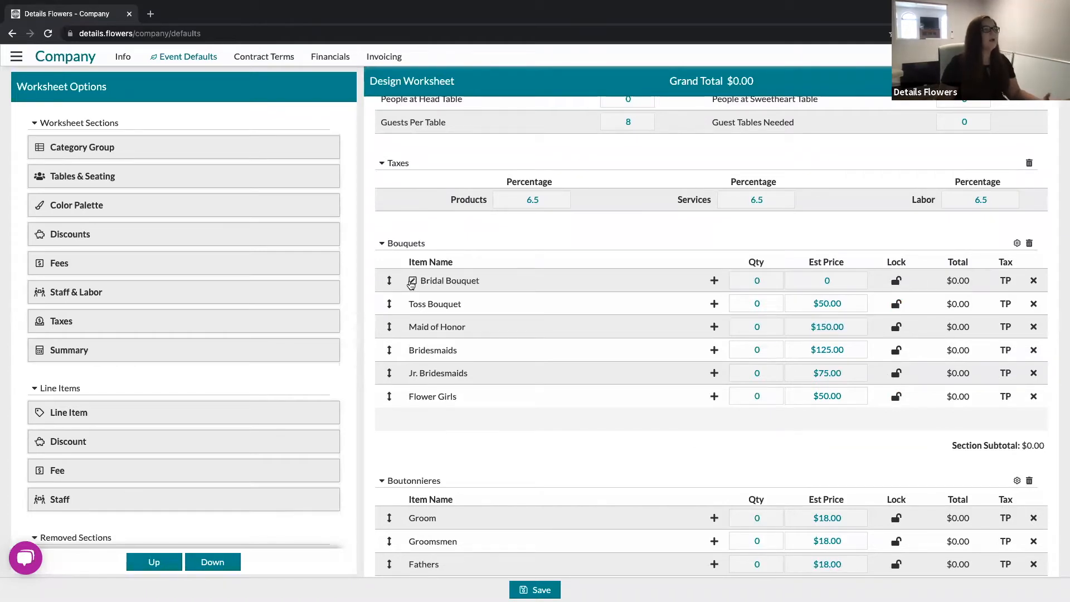
pyautogui.click(838, 281)
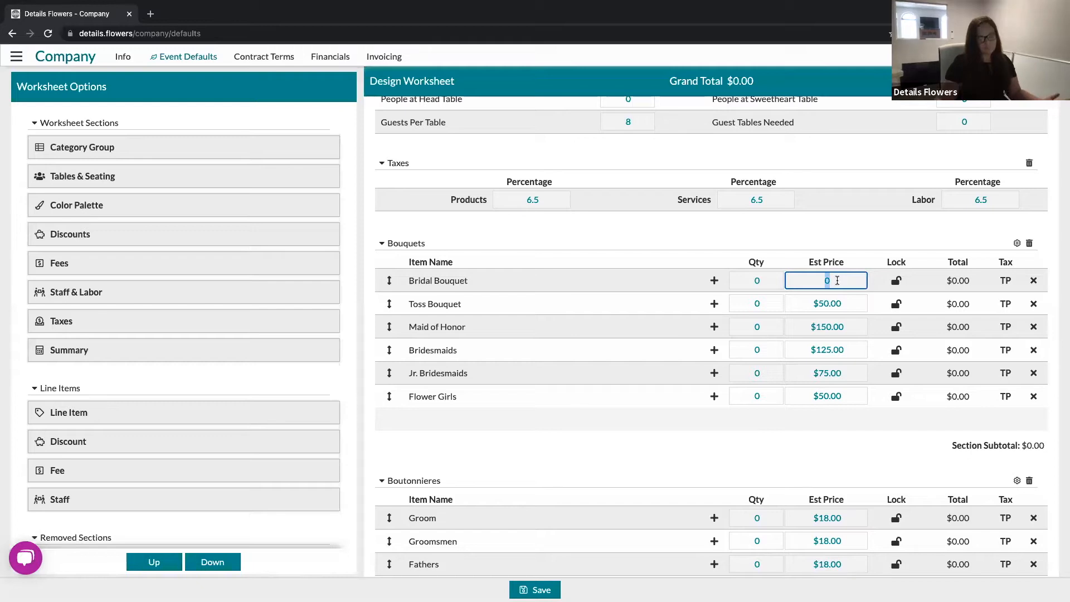
pyautogui.write('300')
pyautogui.click(890, 231)
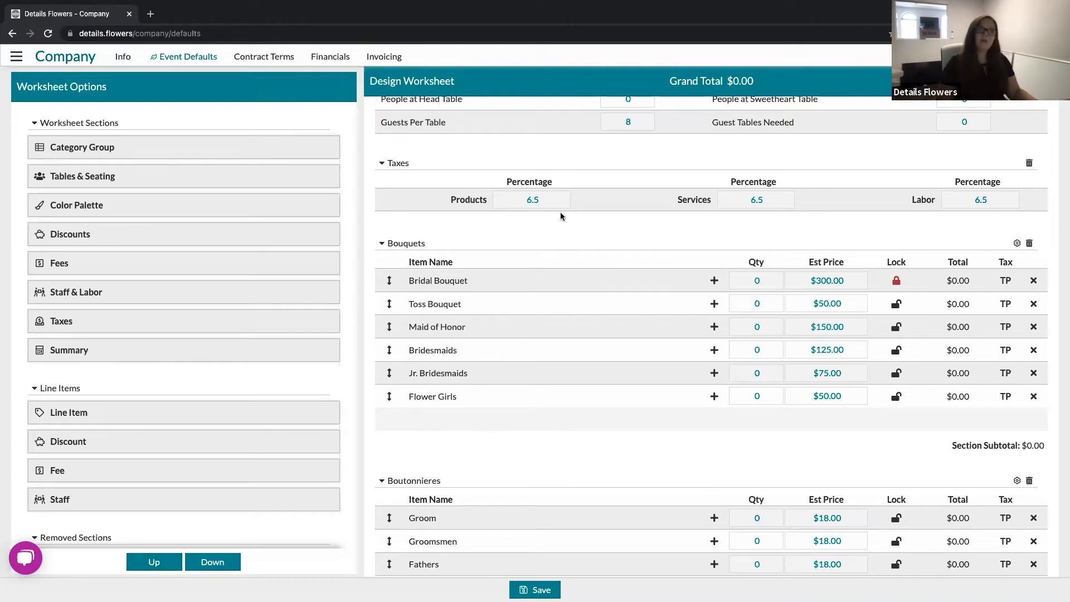
# Restore Section 1 from the removed sections, placing it between Bouquets and Boutonnieres
pyautogui.click(217, 563)
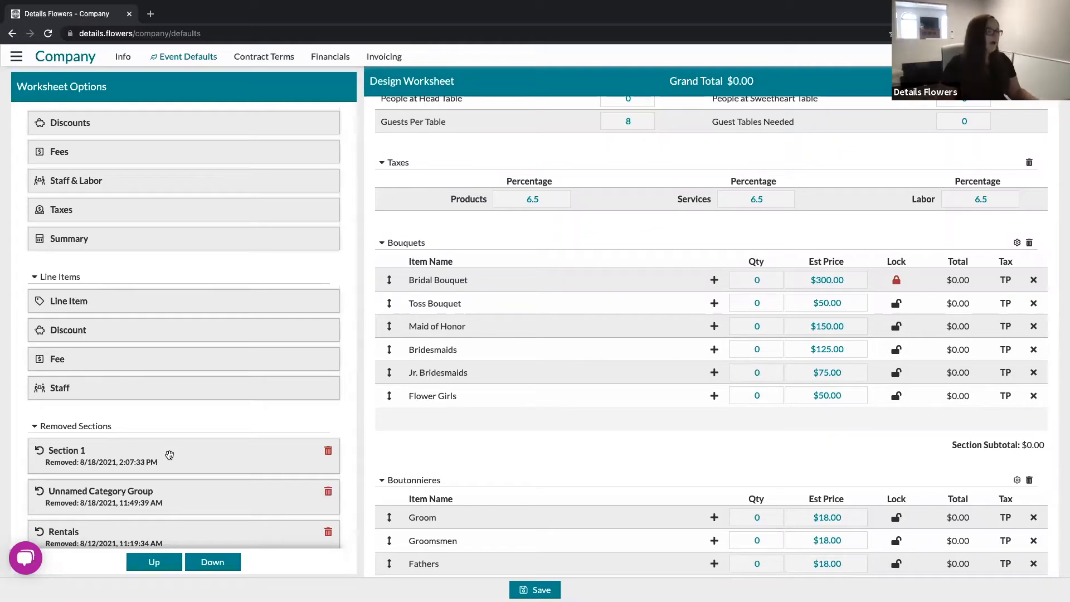
pyautogui.moveTo(98, 461); pyautogui.dragTo(529, 478)
pyautogui.scroll(-1, 509, 453)
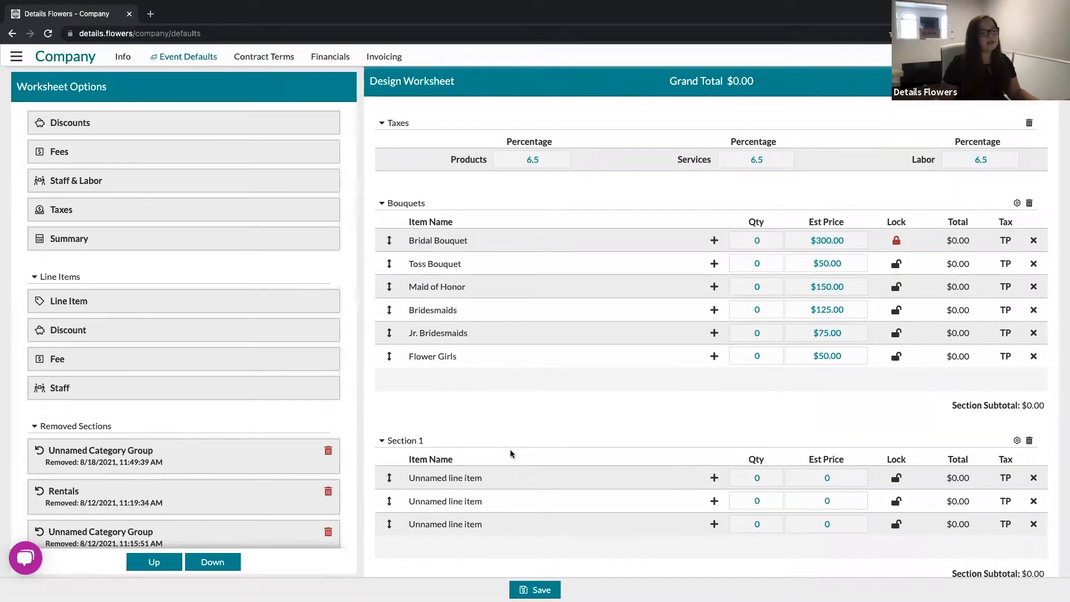
# Delete the restored Section 1 from between Bouquets and Boutonnieres on the worksheet
pyautogui.scroll(-2, 511, 453)
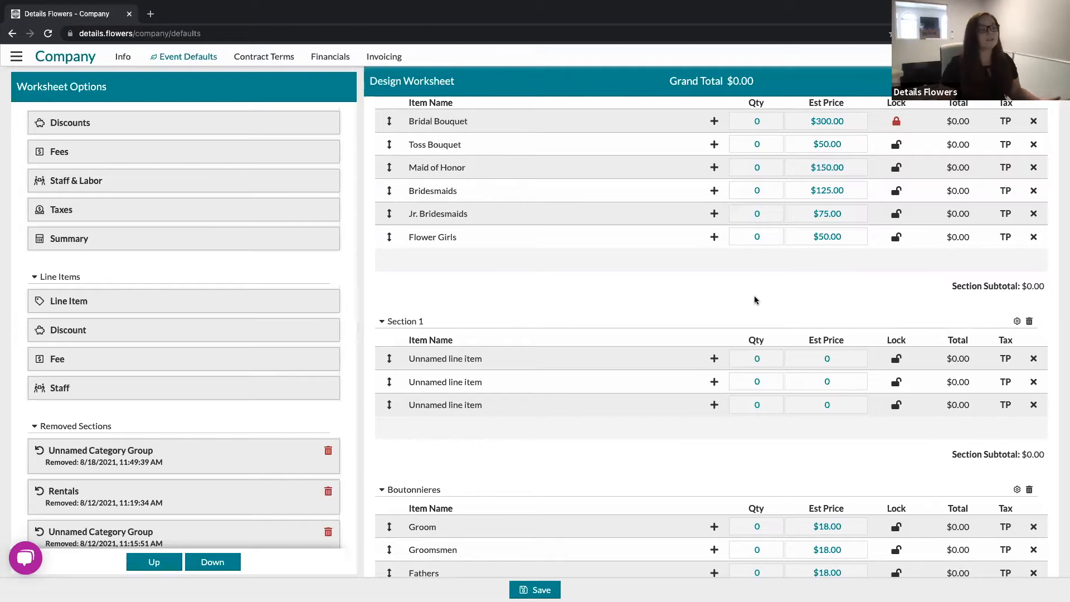
pyautogui.click(1031, 324)
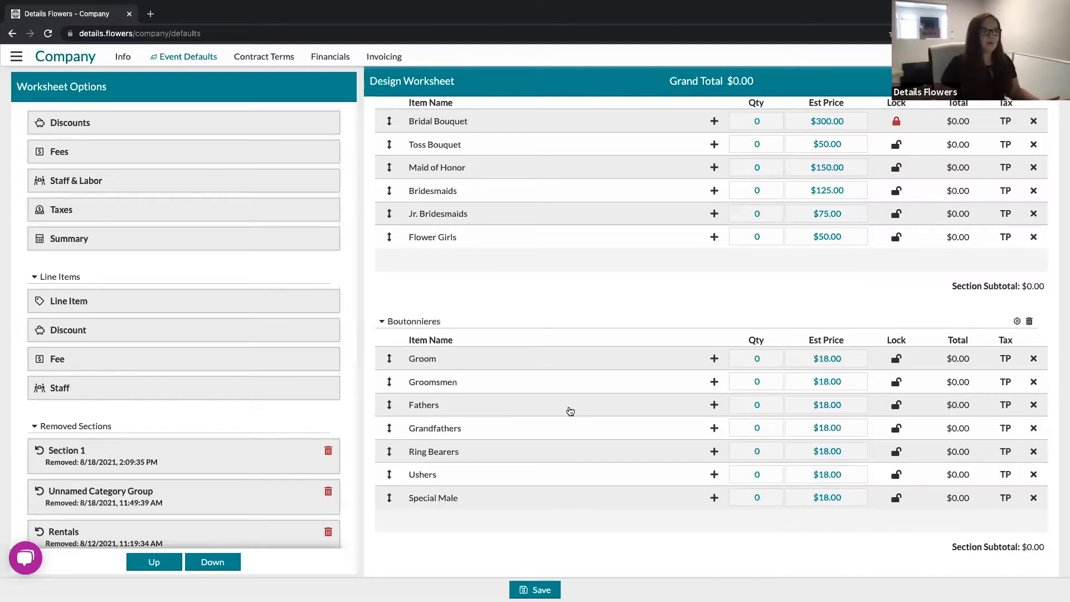
pyautogui.scroll(3, 450, 512)
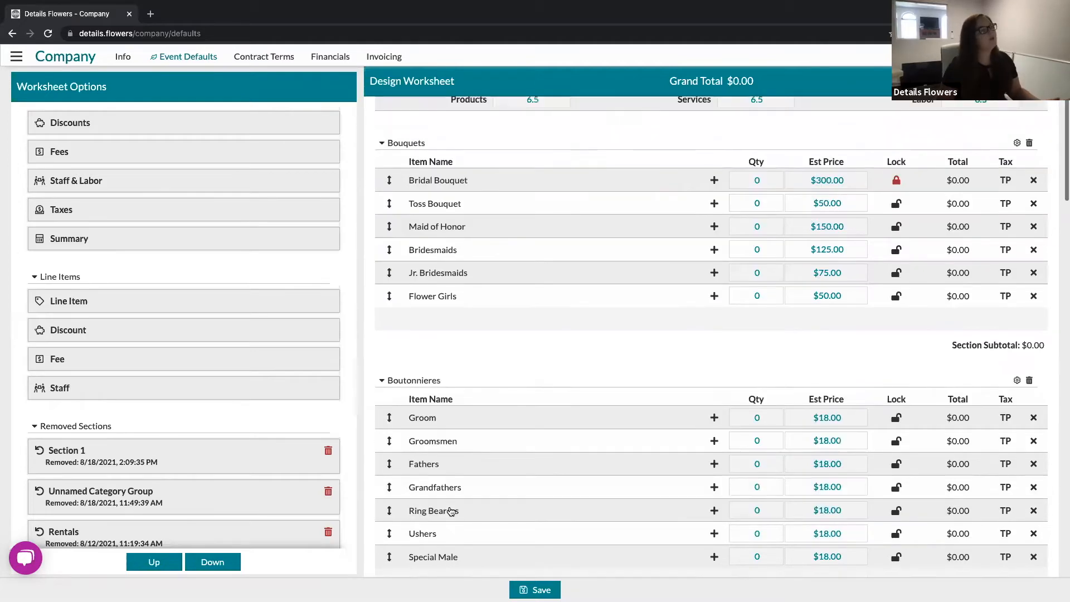
pyautogui.scroll(3, 448, 510)
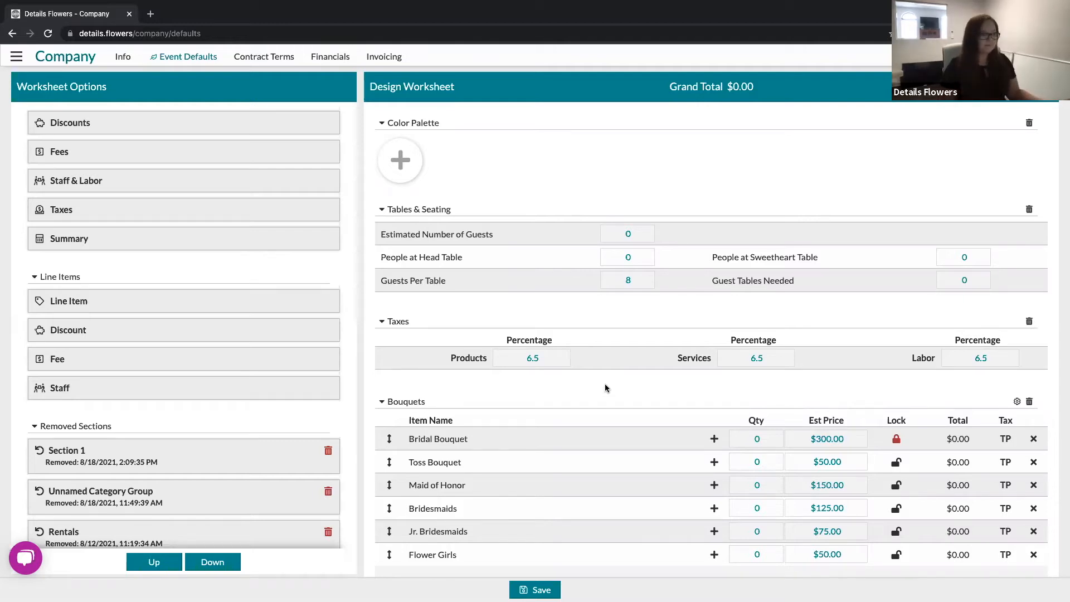
# Set the Boutonierre Pinning item's tax type in the Services section to Taxable Service
pyautogui.scroll(-15, 581, 388)
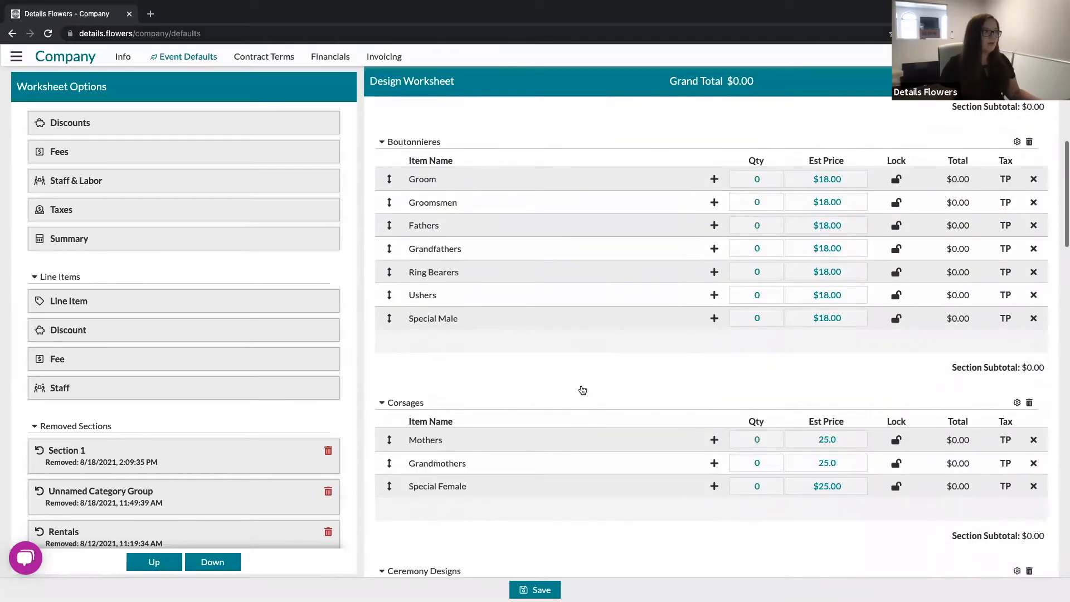
pyautogui.scroll(-10, 582, 390)
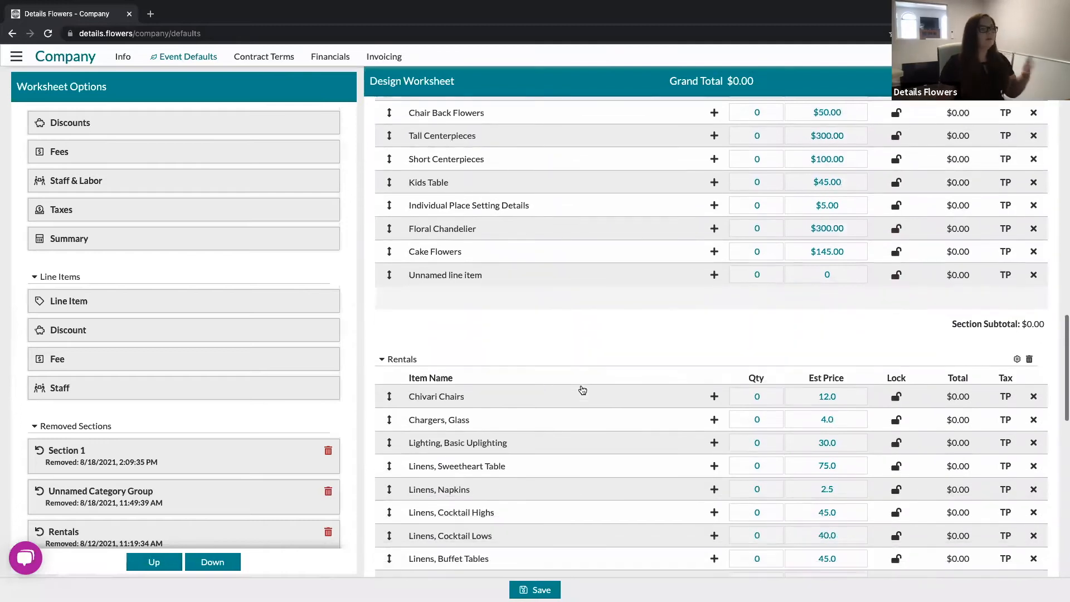
pyautogui.scroll(-10, 583, 389)
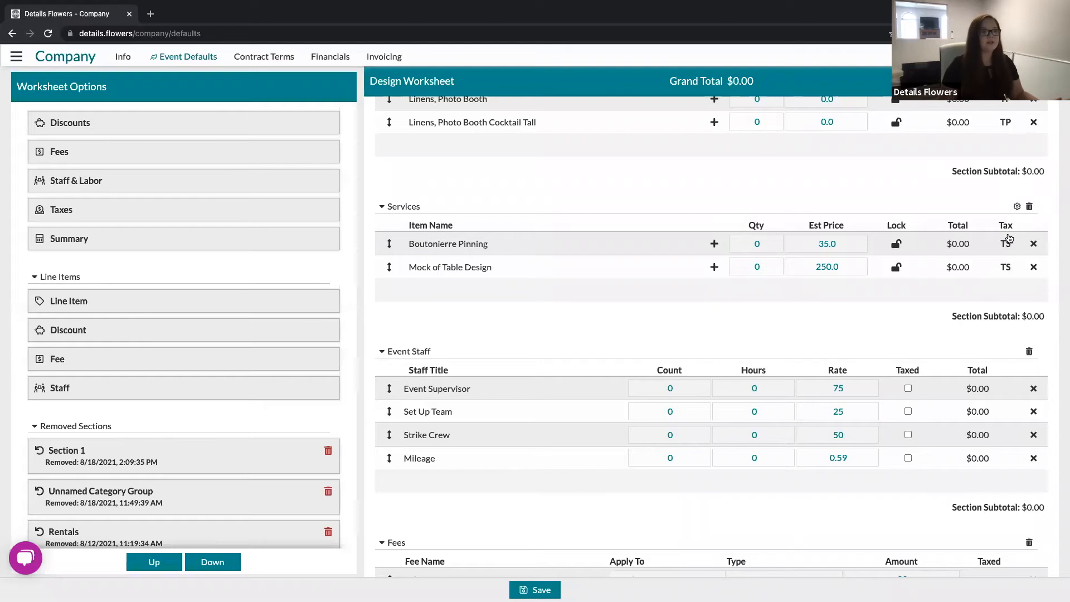
pyautogui.click(1008, 245)
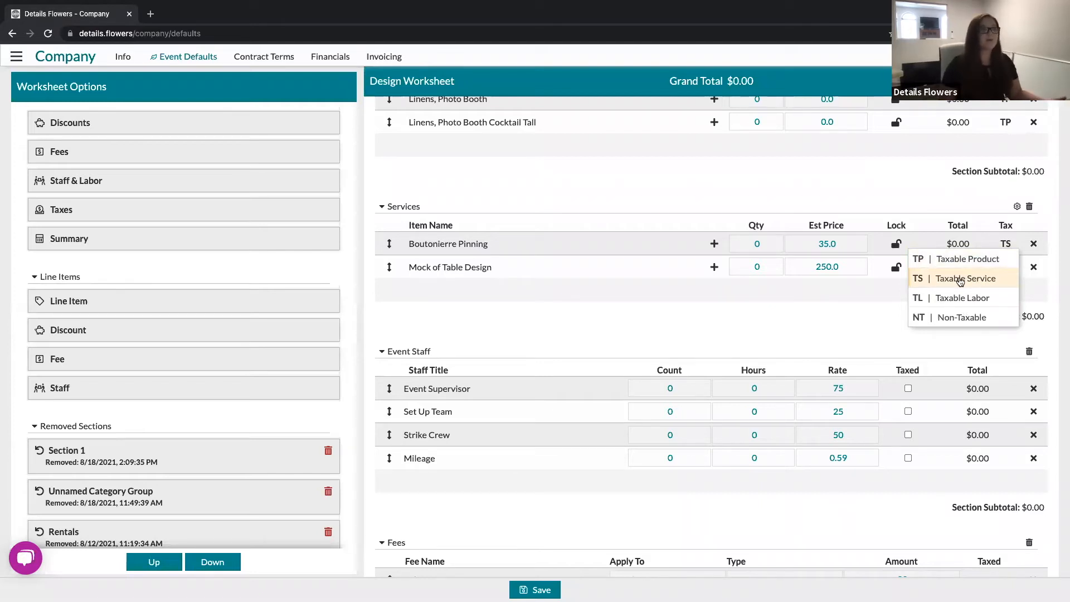
pyautogui.click(960, 280)
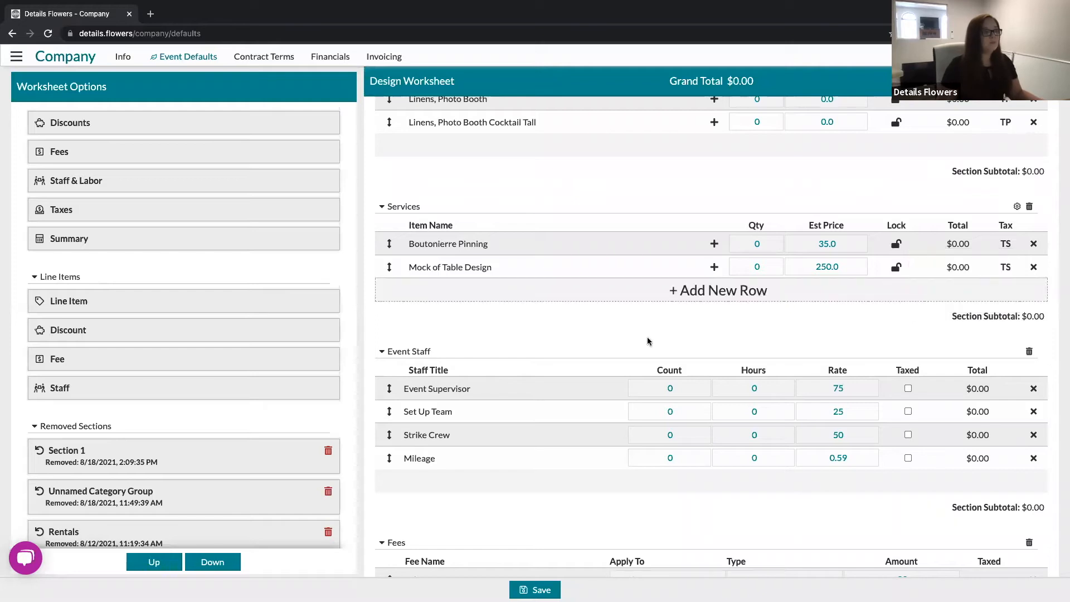
# Review the Event Staff, Fees and Summary sections and save the default worksheet
pyautogui.scroll(-3, 568, 337)
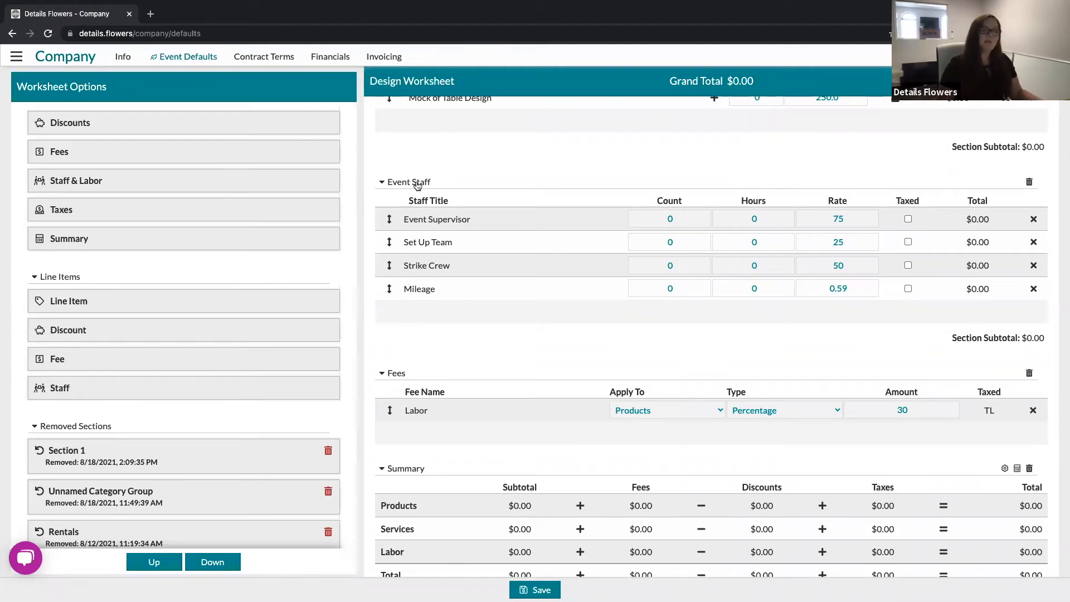
pyautogui.moveTo(64, 178)
pyautogui.mouseDown()
pyautogui.moveTo(89, 180)
pyautogui.moveTo(67, 179)
pyautogui.mouseUp()
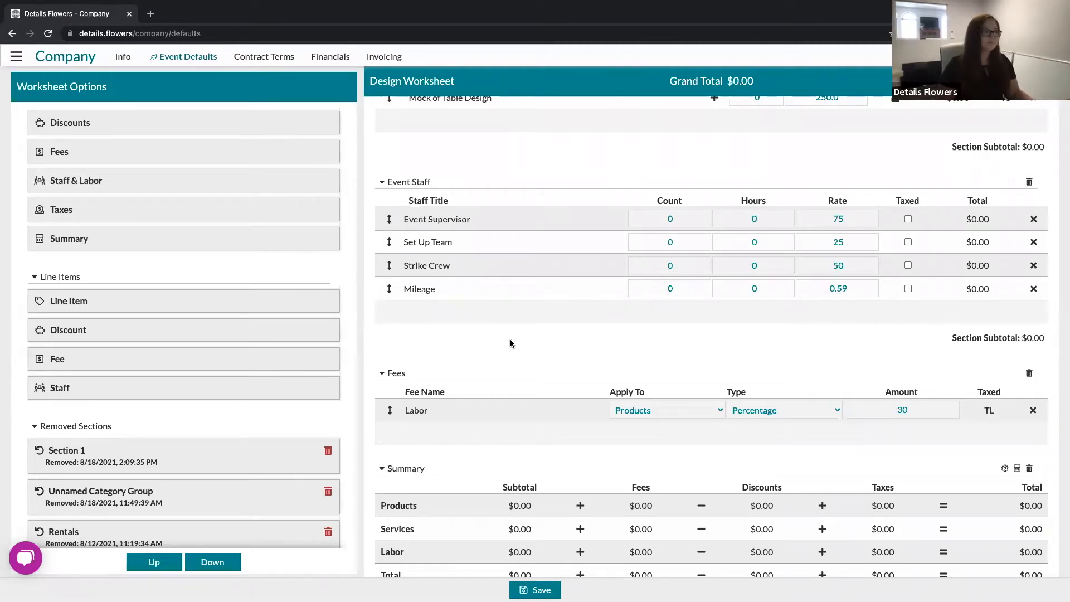
pyautogui.scroll(-3, 511, 341)
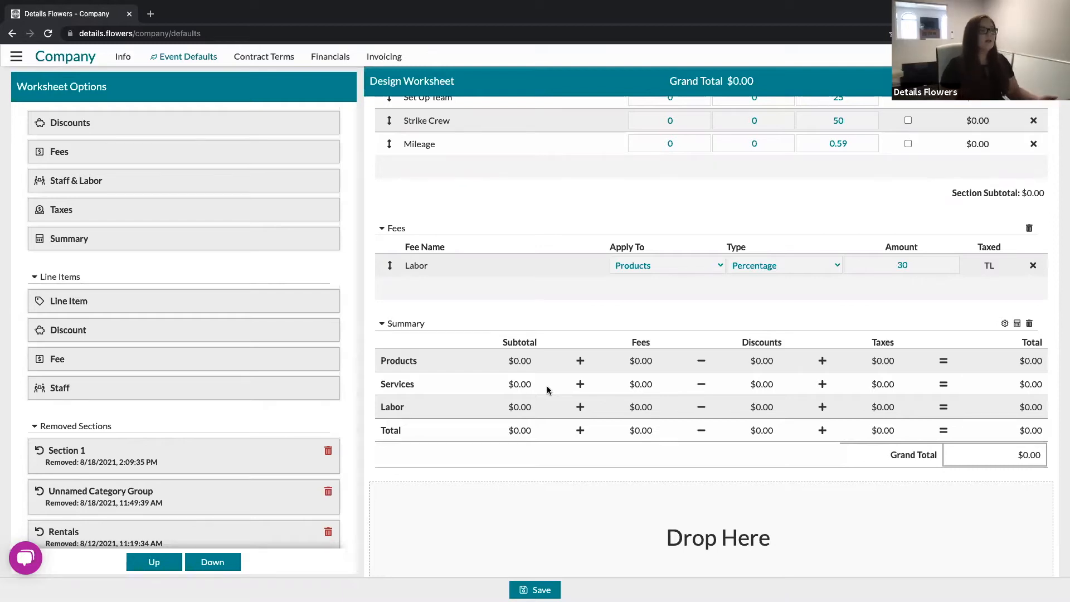
pyautogui.click(535, 589)
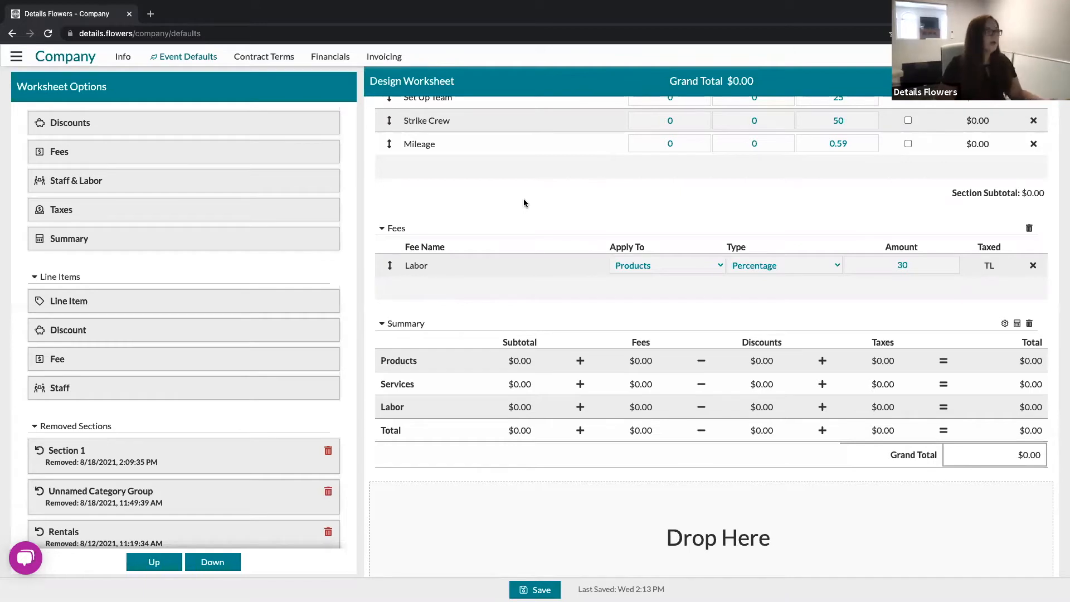
# Go to the event list and open the worksheet of the Unnamed Event
pyautogui.click(17, 56)
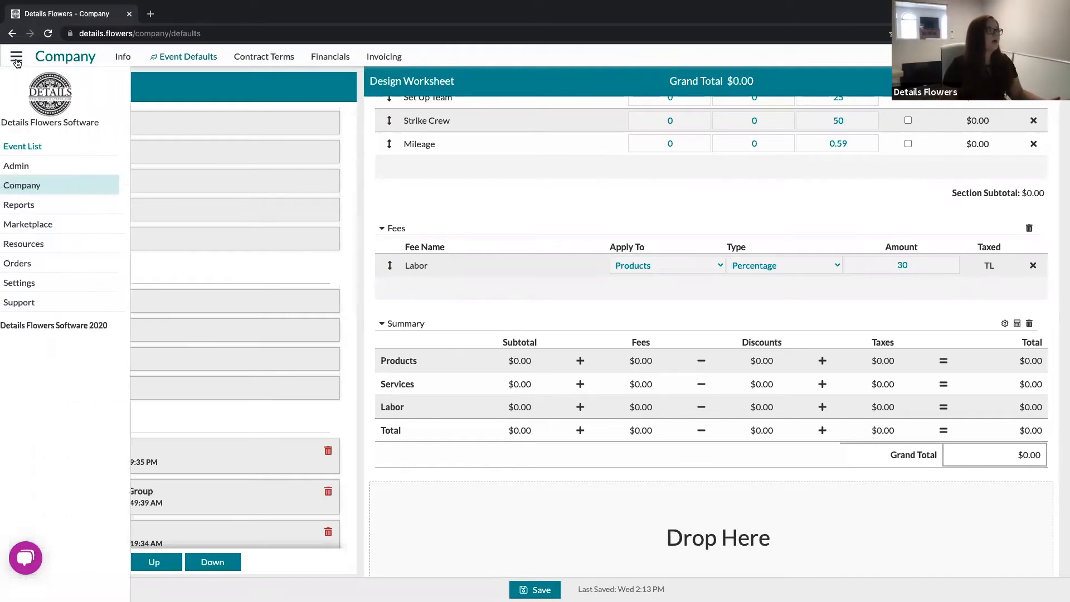
pyautogui.click(54, 150)
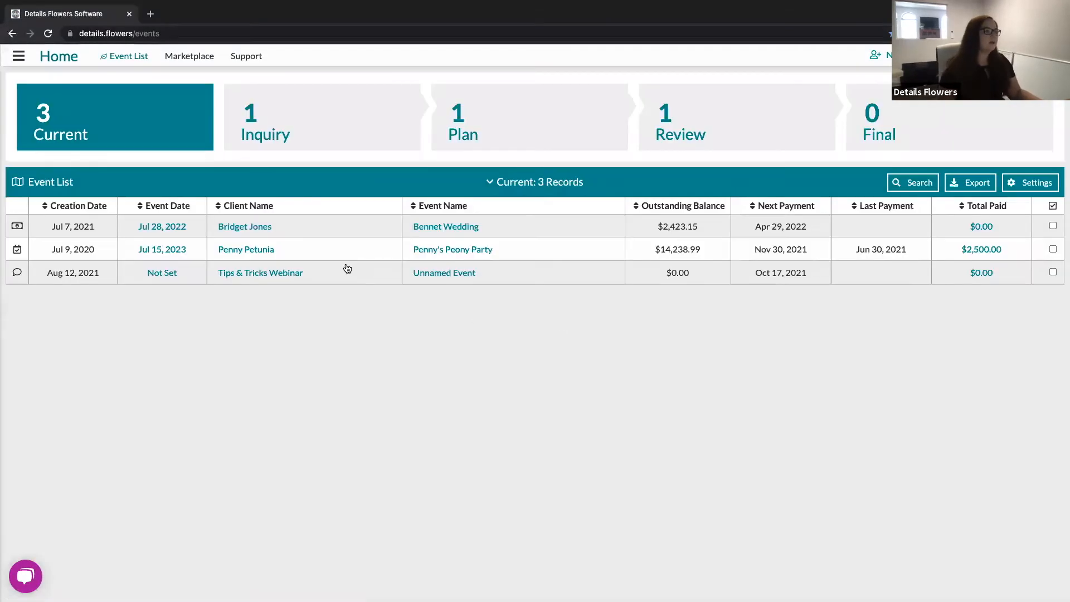
pyautogui.click(463, 277)
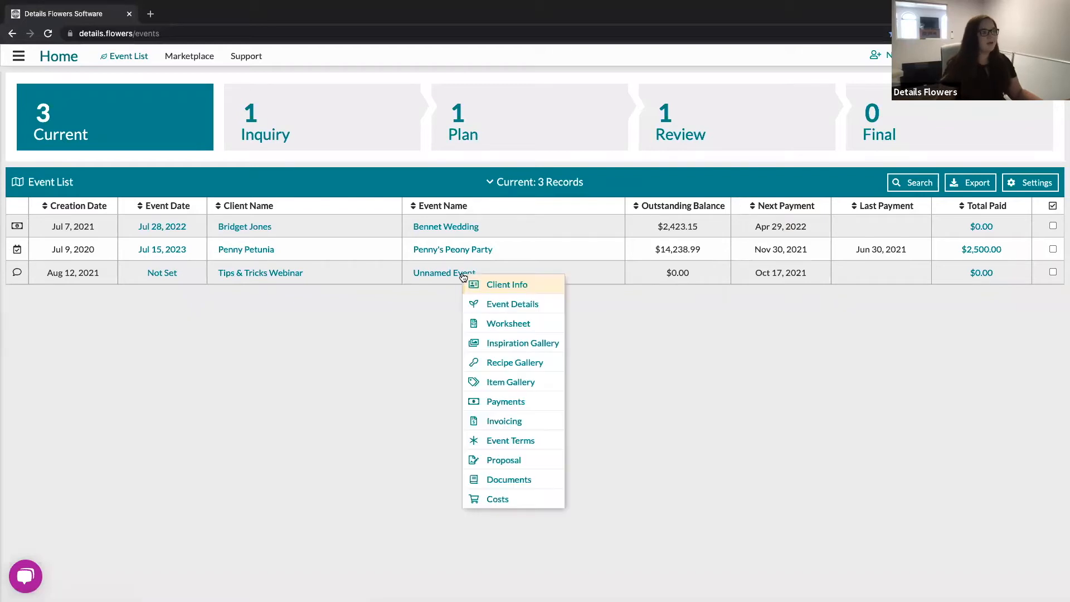
pyautogui.click(513, 324)
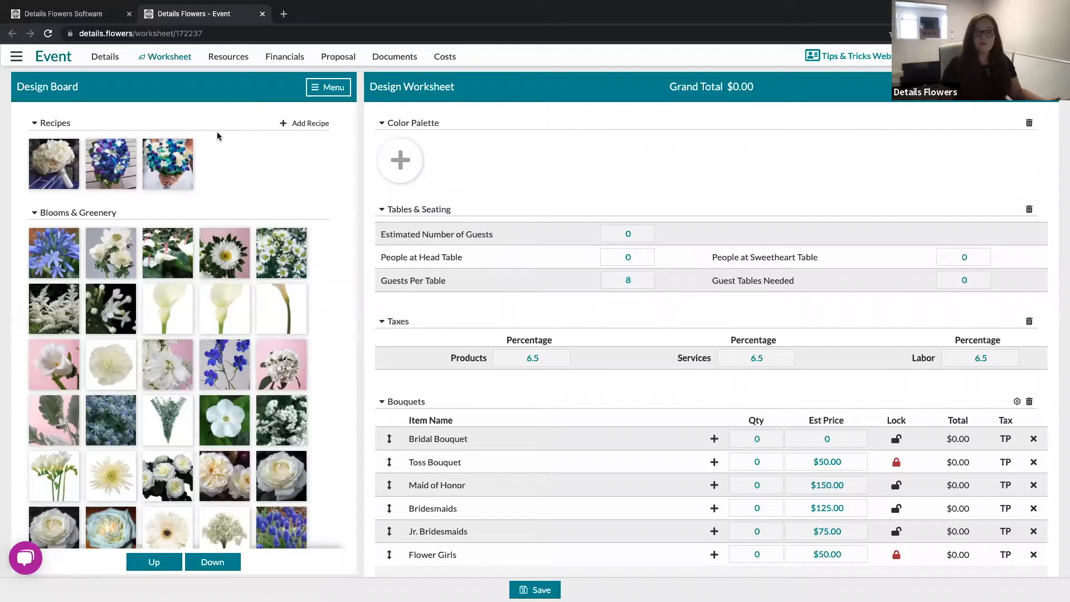
pyautogui.click(13, 56)
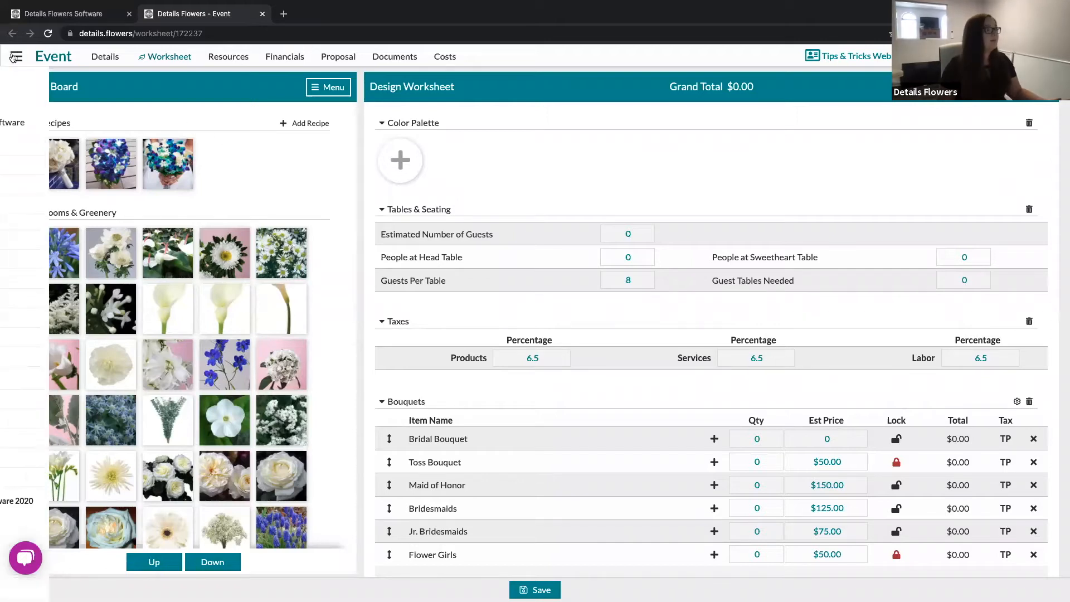
pyautogui.click(50, 480)
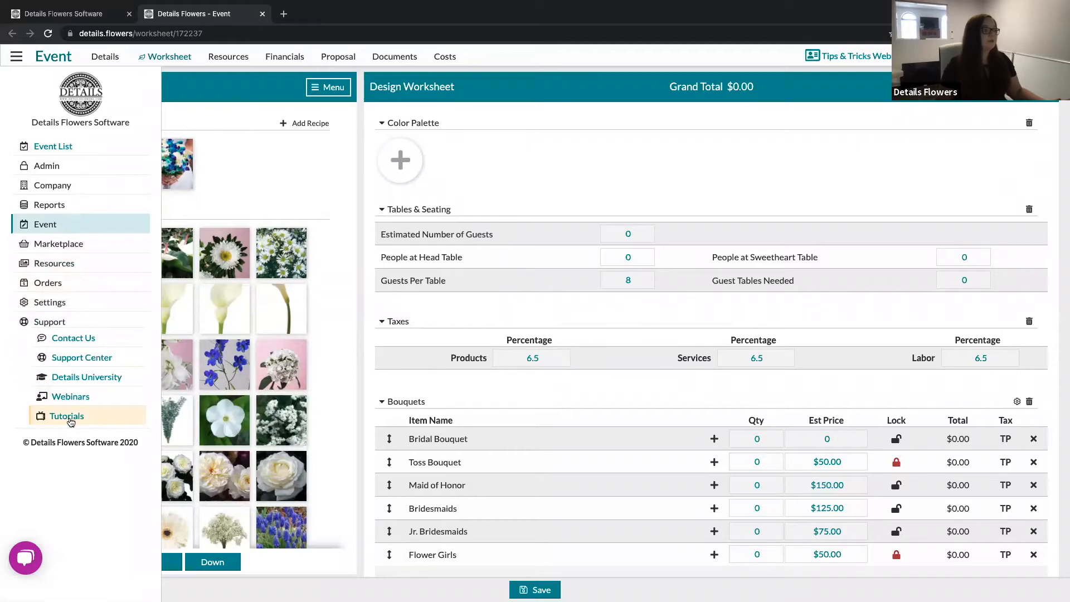
pyautogui.click(360, 337)
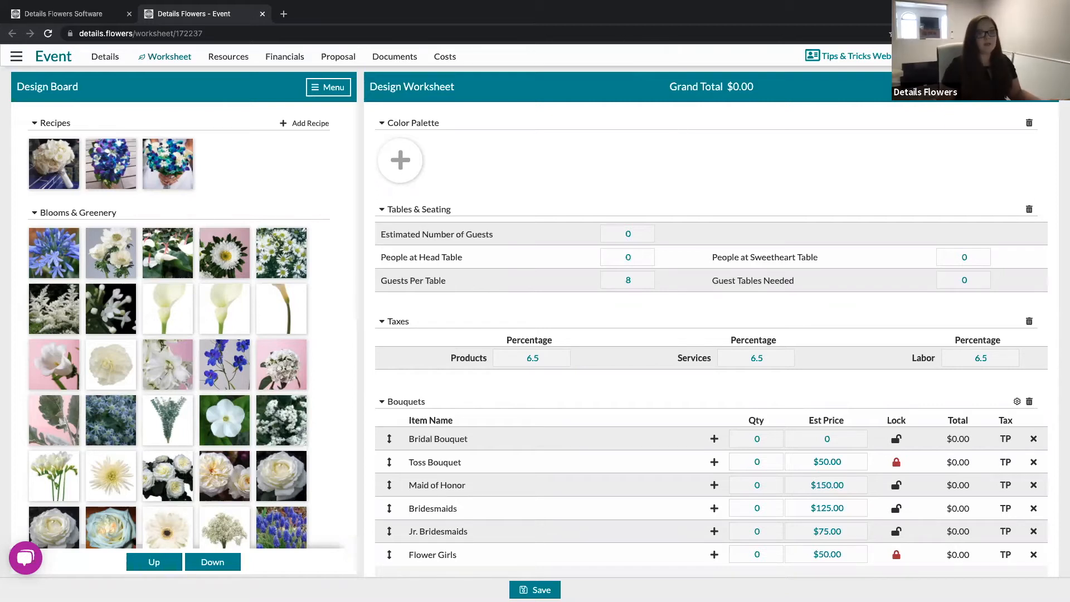
pyautogui.click(1030, 87)
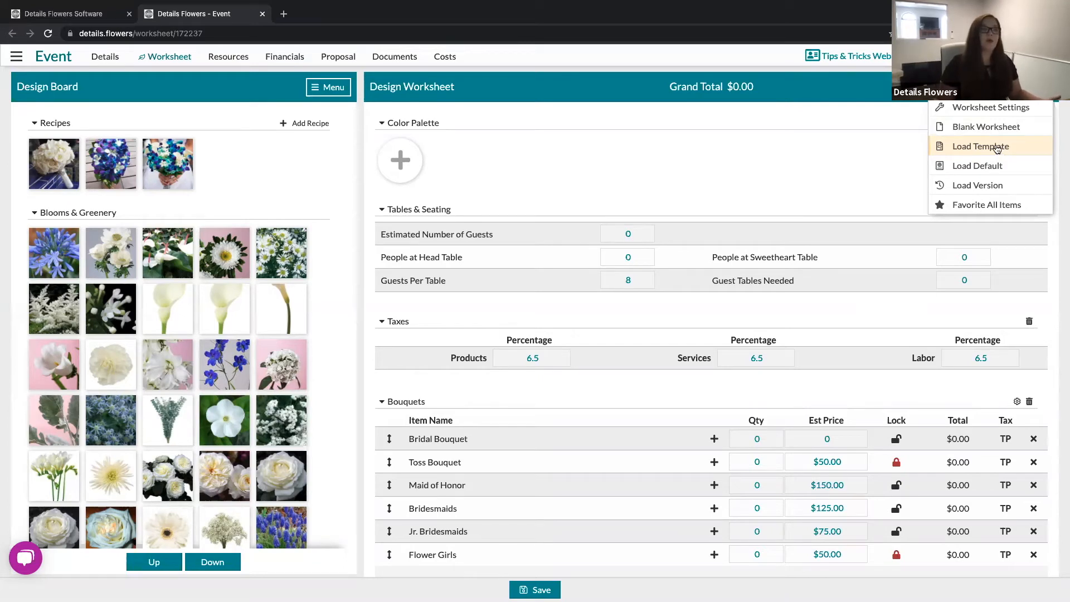
pyautogui.click(713, 149)
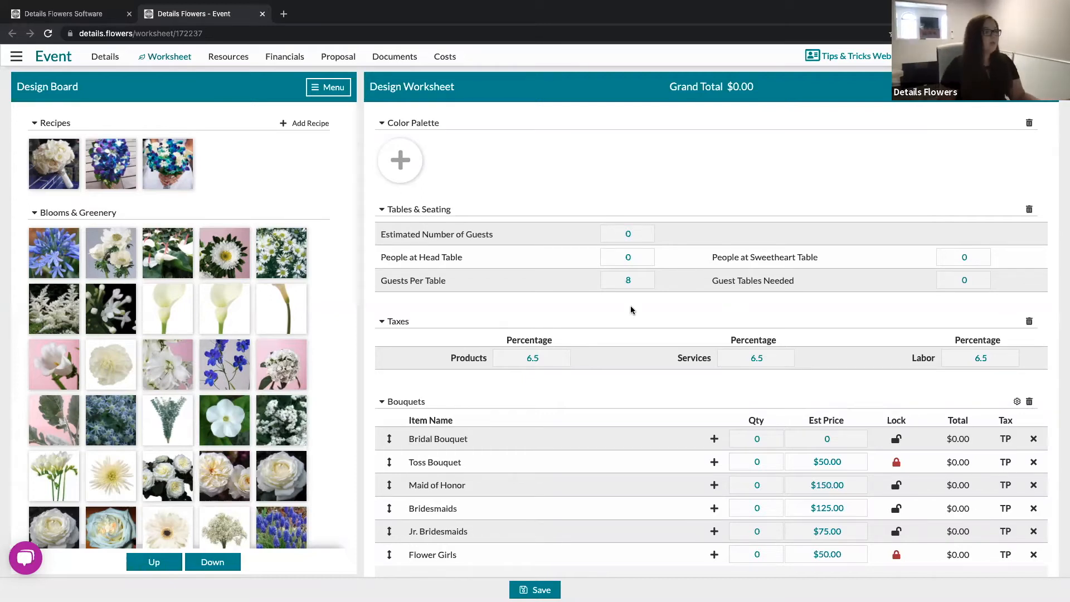
# Remove the Flower Girls and Jr. Bridesmaids line items from the Bouquets section
pyautogui.scroll(-5, 631, 310)
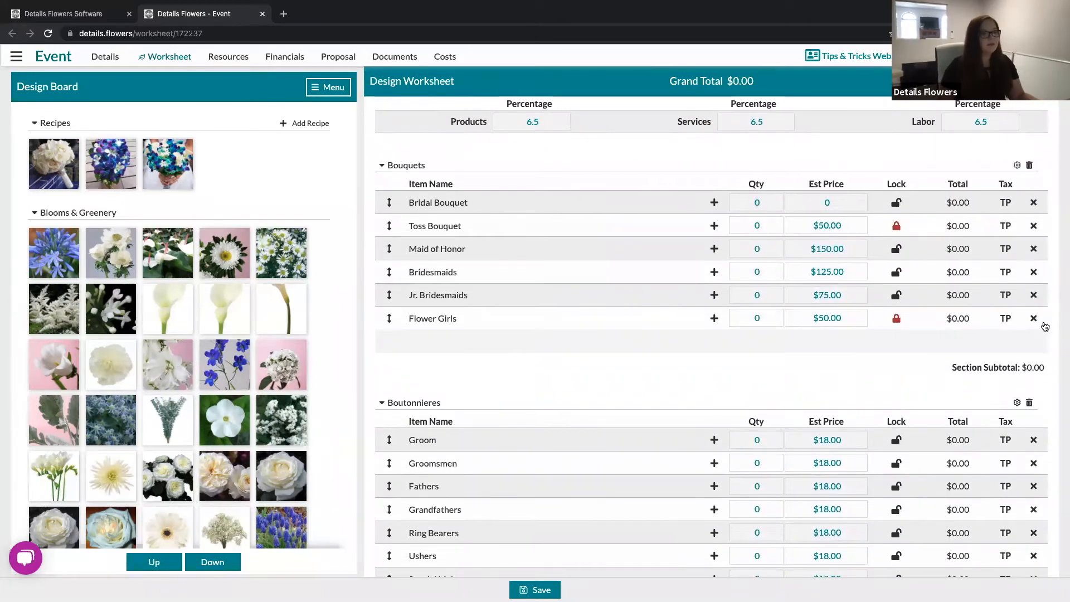
pyautogui.click(1033, 319)
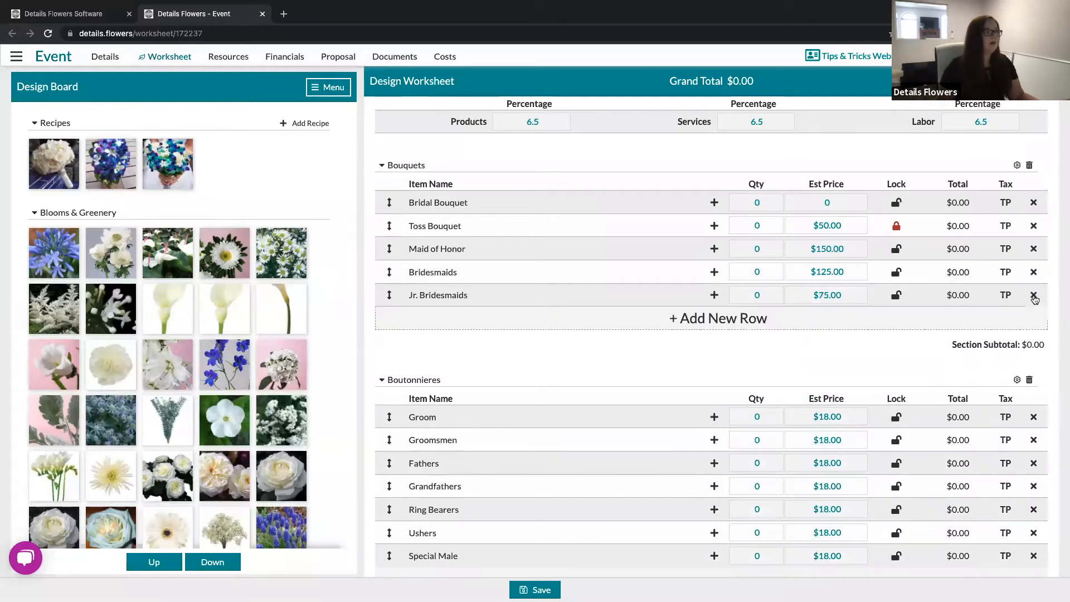
pyautogui.click(1034, 296)
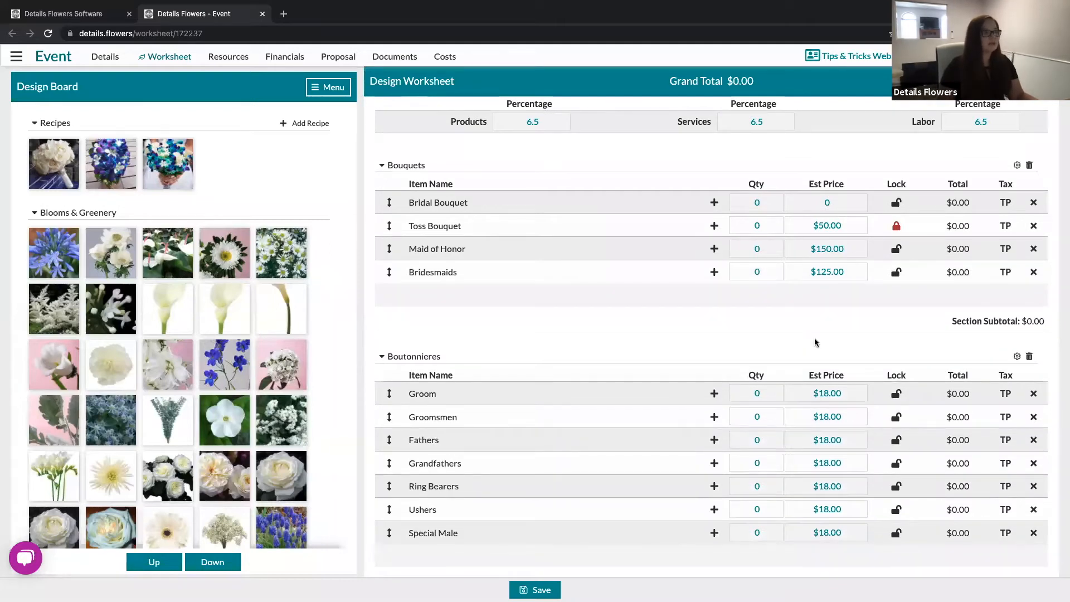
# Remove the Ring Bearers, Ushers and Special Male line items from the Boutonnieres section
pyautogui.scroll(-3, 646, 432)
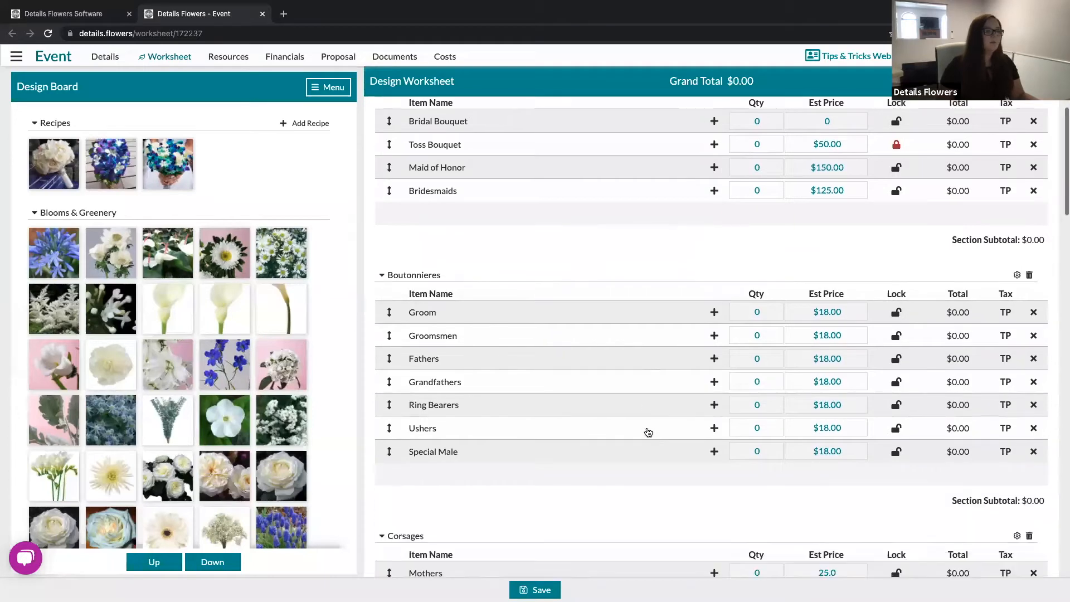
pyautogui.click(1033, 343)
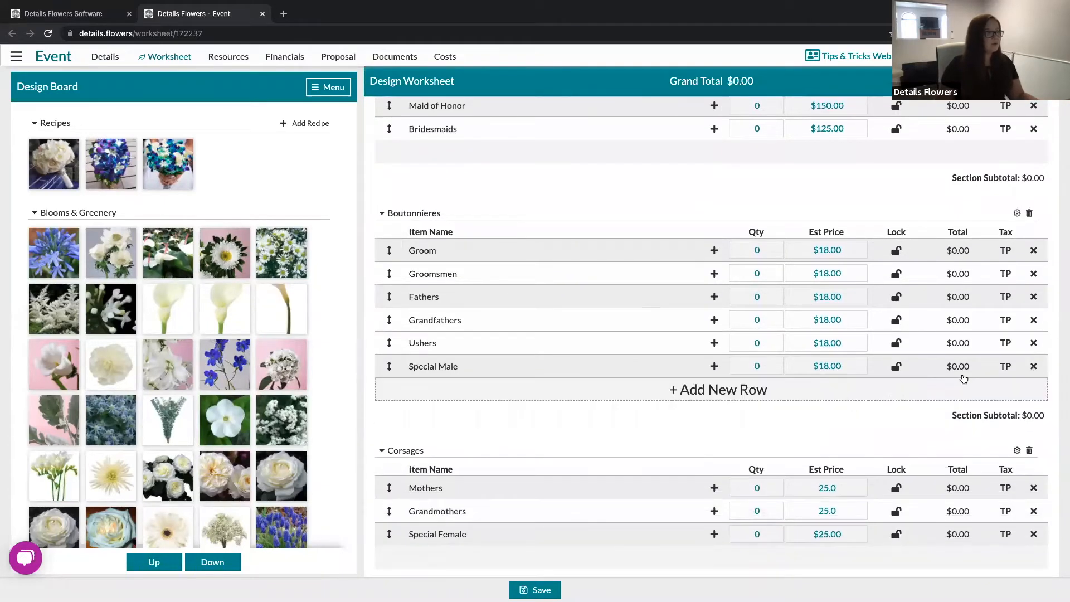
pyautogui.click(1033, 343)
pyautogui.click(1033, 344)
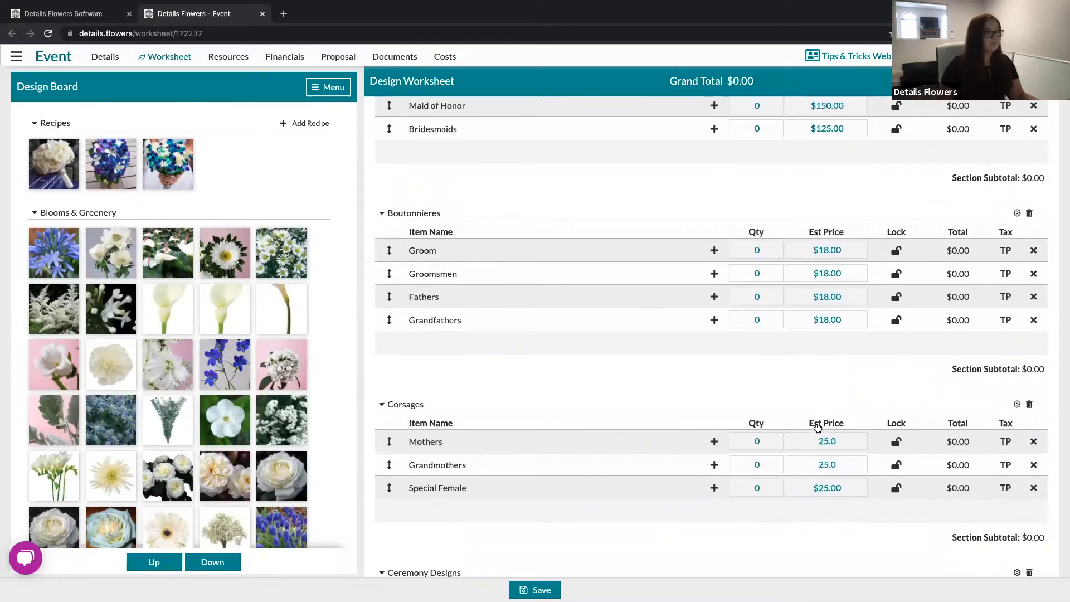
# Remove the Special Female item from Corsages and delete the whole Cocktail Hour section
pyautogui.scroll(-5, 569, 413)
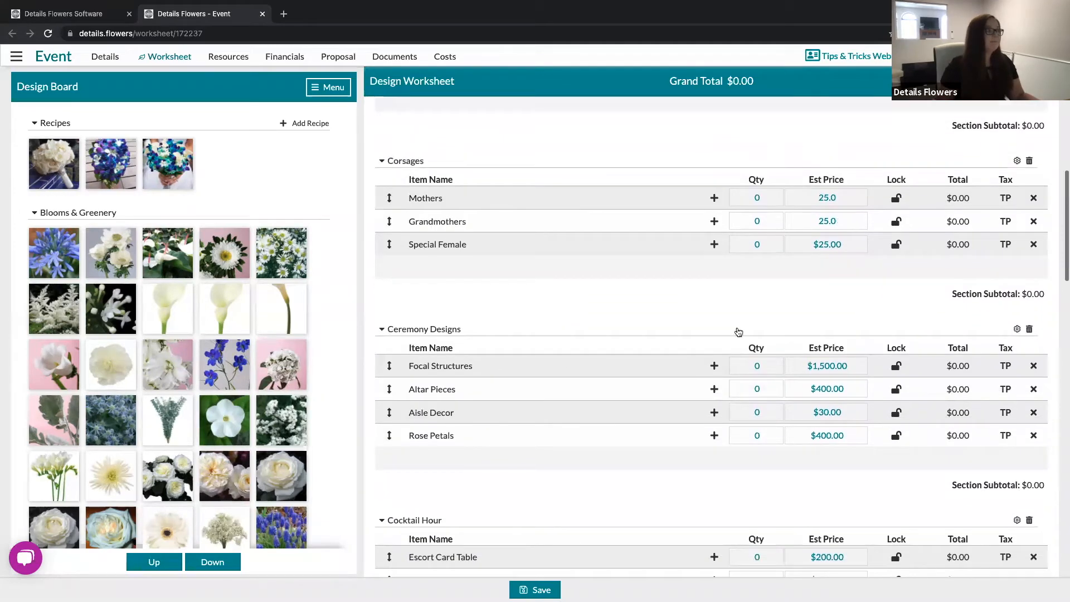
pyautogui.click(1033, 244)
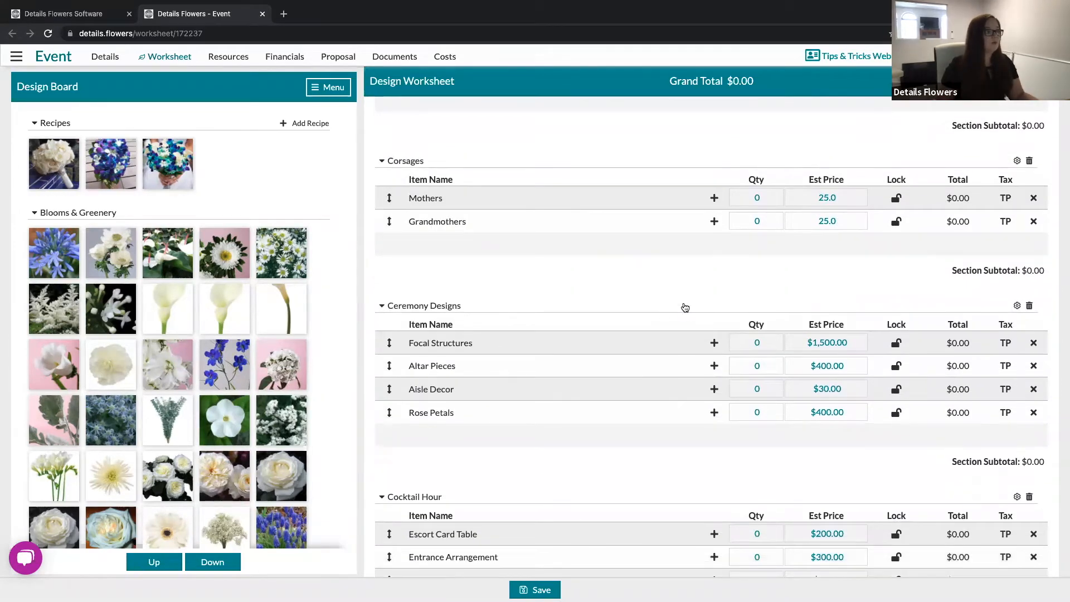
pyautogui.scroll(-5, 757, 292)
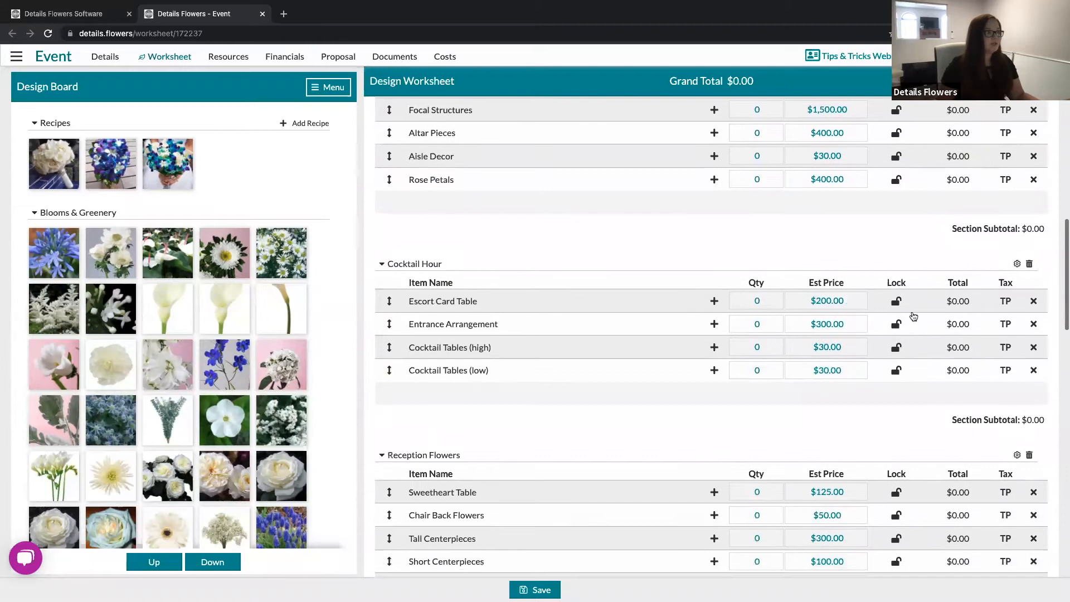
pyautogui.click(1032, 265)
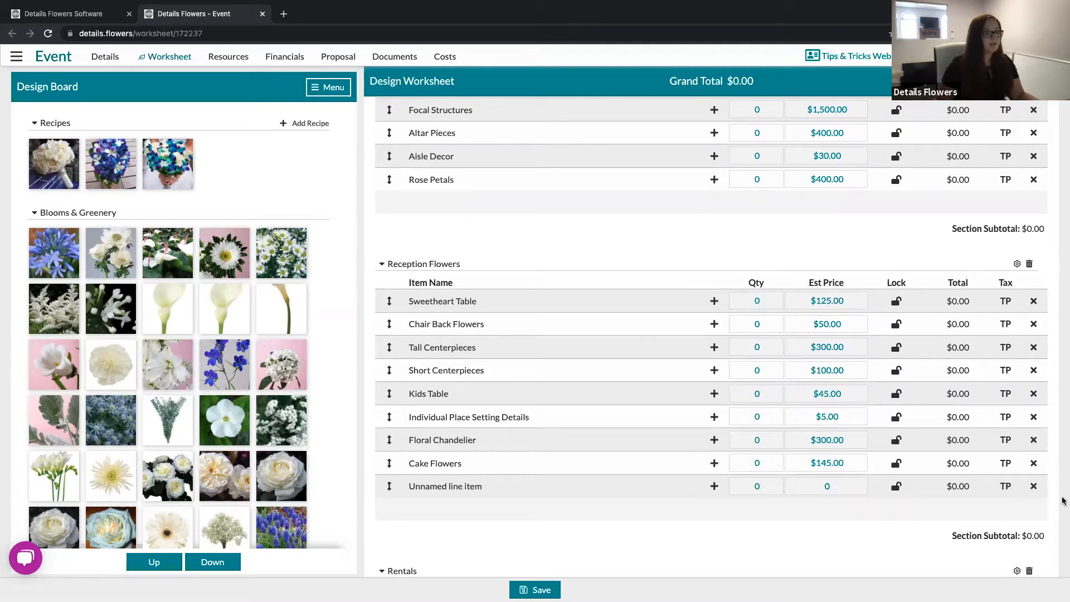
# Remove the unnamed line item, Floral Chandelier, Individual Place Setting Details, Kids Table and Tall Centerpieces from the Reception Flowers section
pyautogui.click(1033, 487)
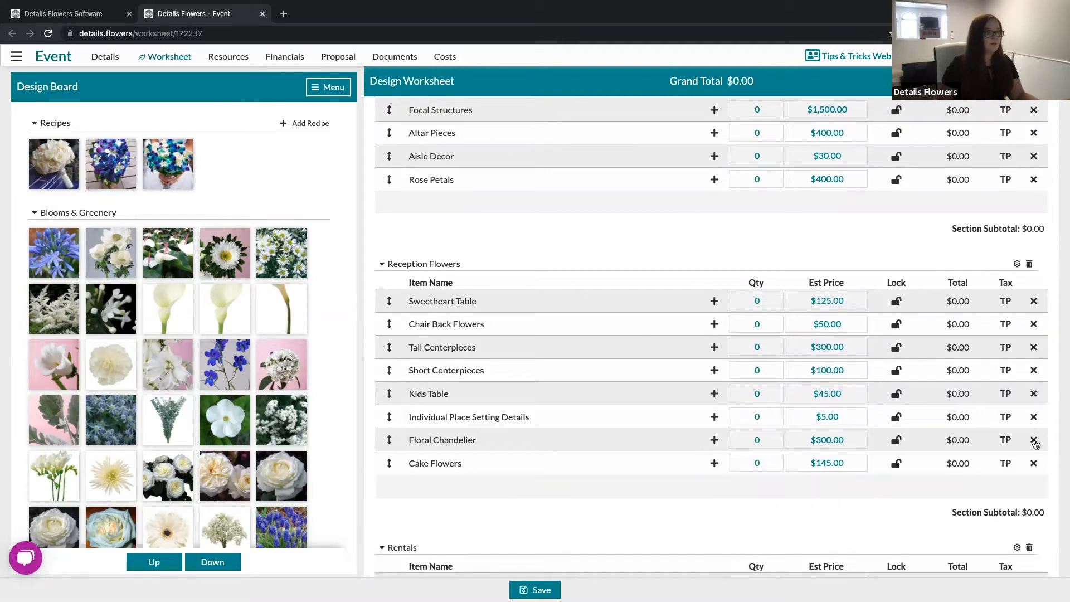
pyautogui.click(1034, 441)
pyautogui.click(1034, 418)
pyautogui.click(1035, 396)
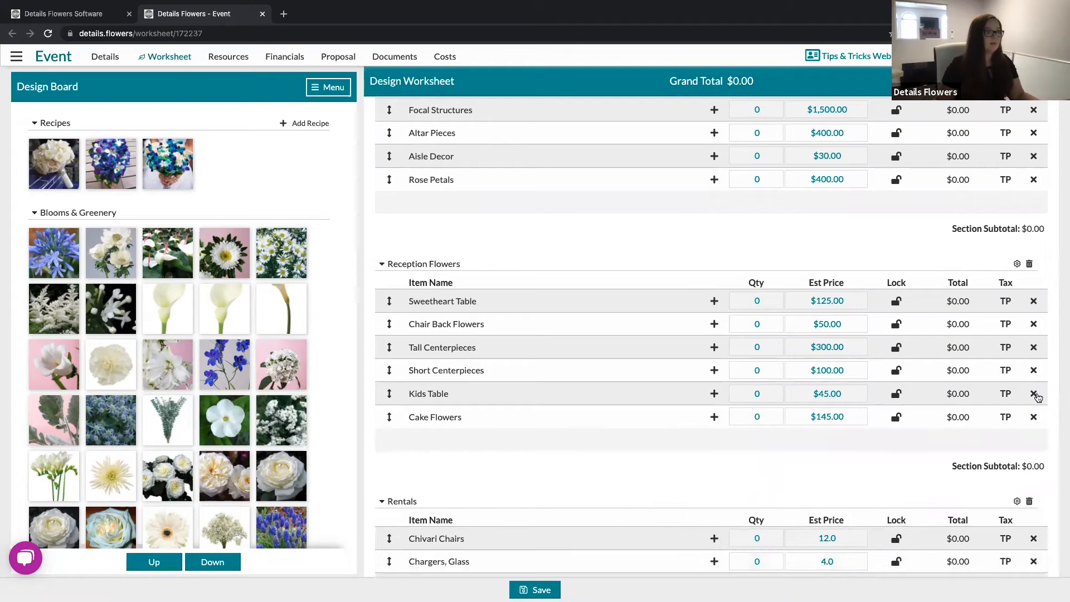
pyautogui.click(1035, 348)
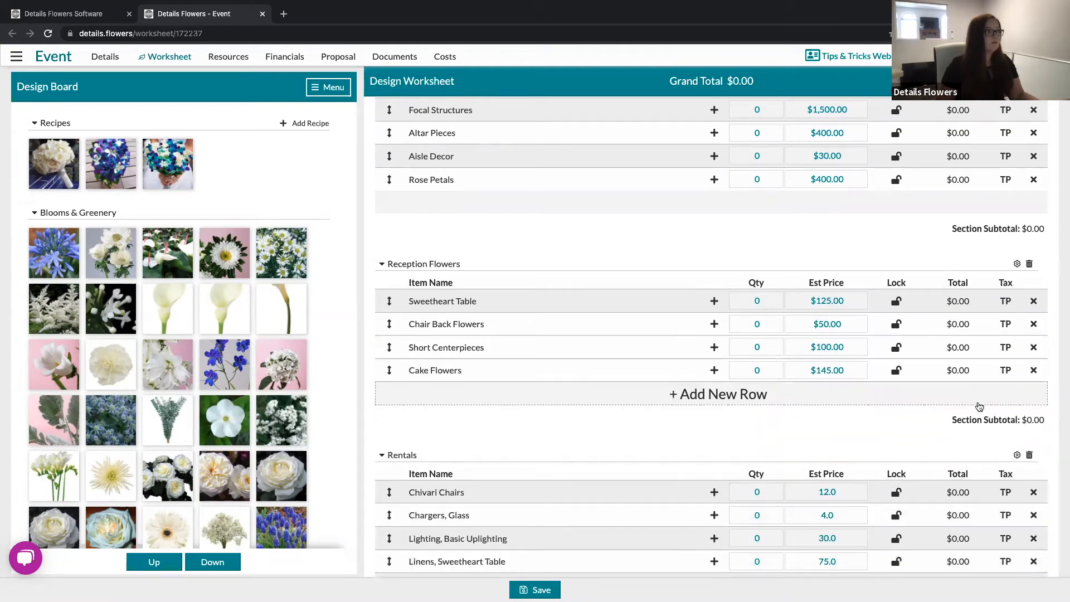
pyautogui.click(1033, 325)
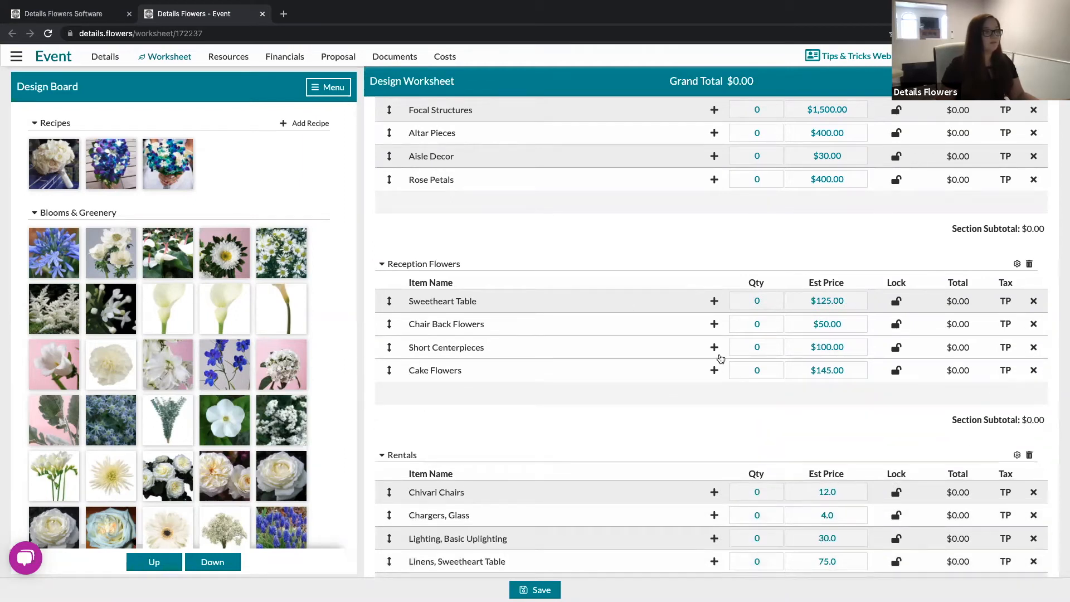
pyautogui.scroll(-6, 591, 426)
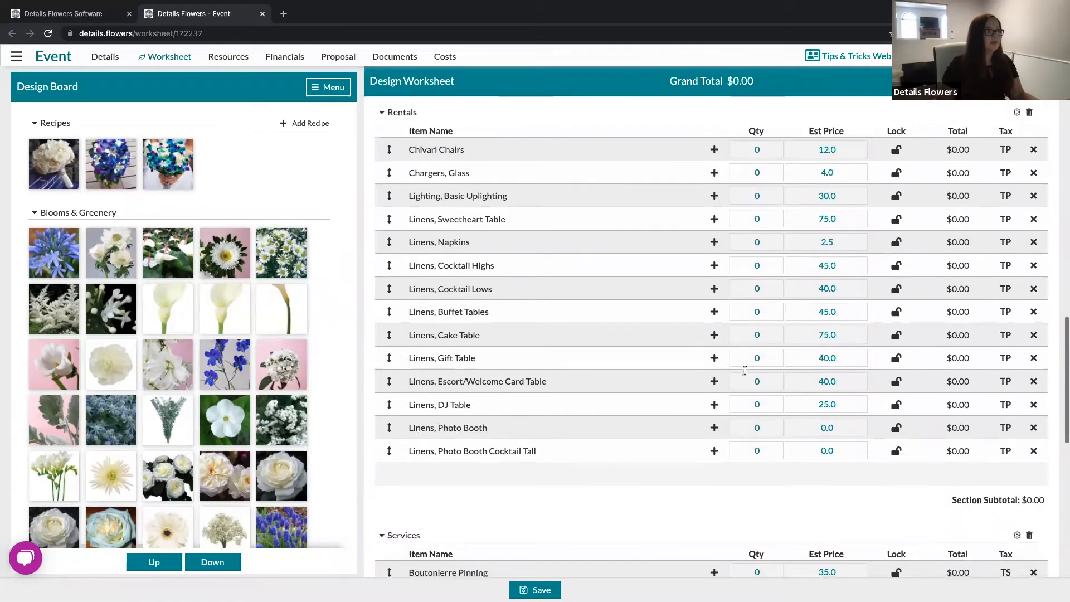
pyautogui.scroll(-8, 728, 307)
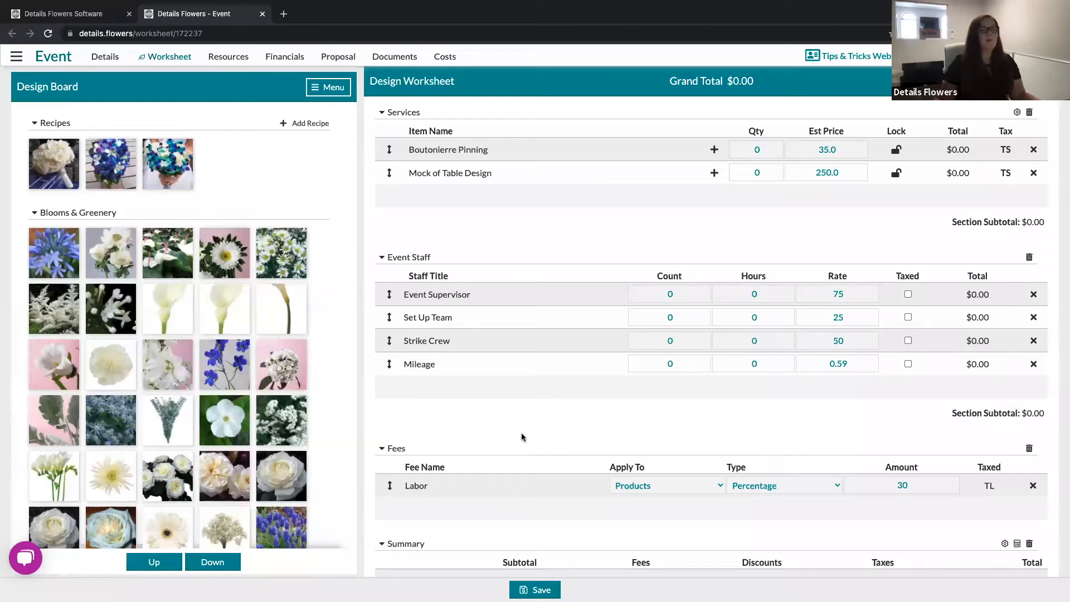
pyautogui.scroll(-2, 522, 437)
pyautogui.scroll(13, 522, 437)
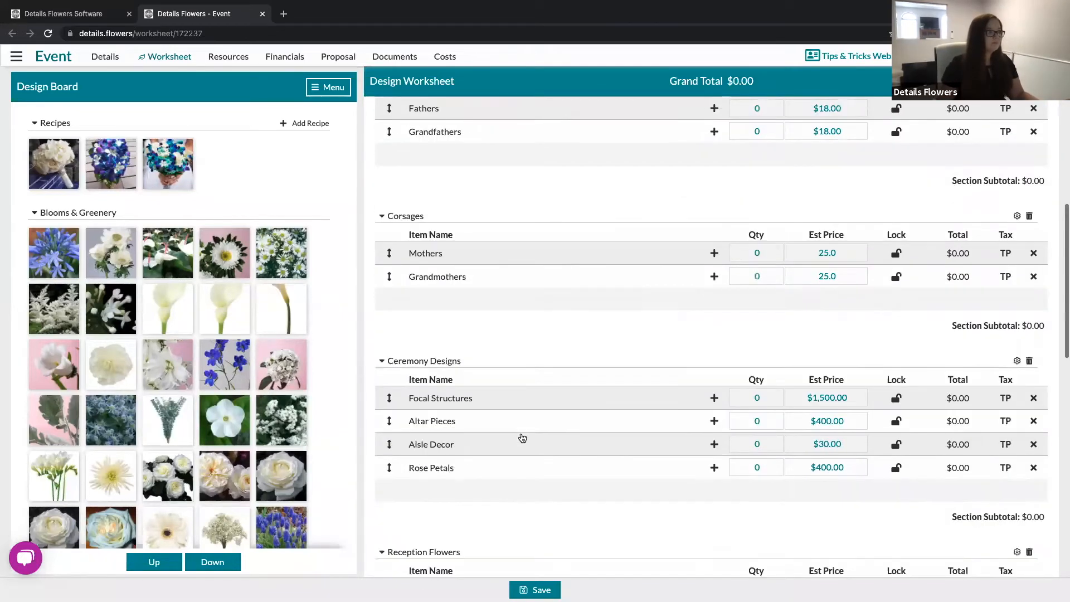
# Save the trimmed worksheet as a new template named "Micro Wedding Template", without a description or tags
pyautogui.scroll(10, 521, 437)
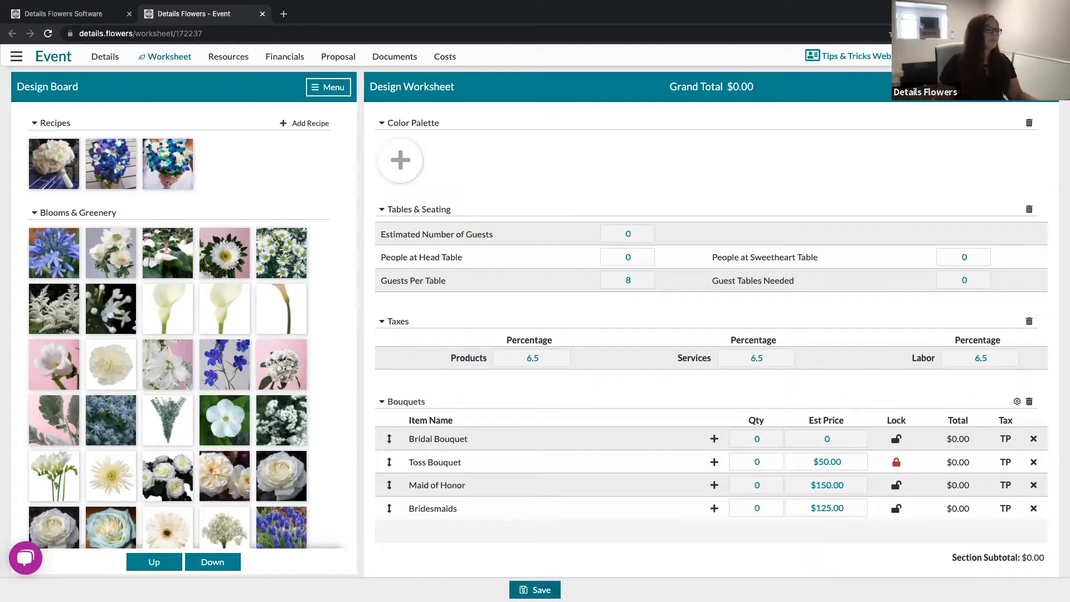
pyautogui.click(535, 589)
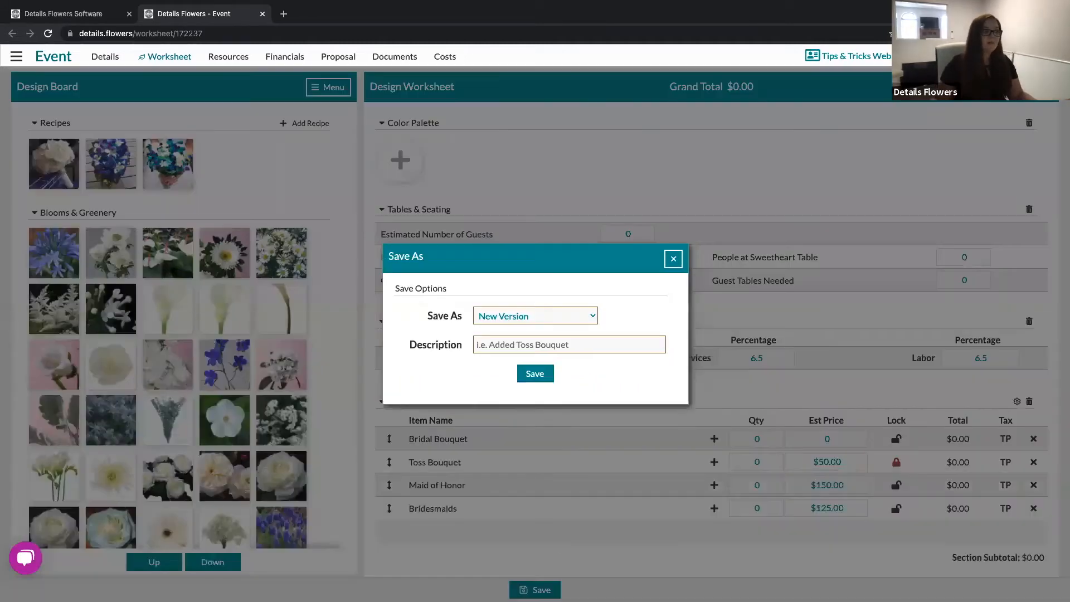
pyautogui.click(562, 316)
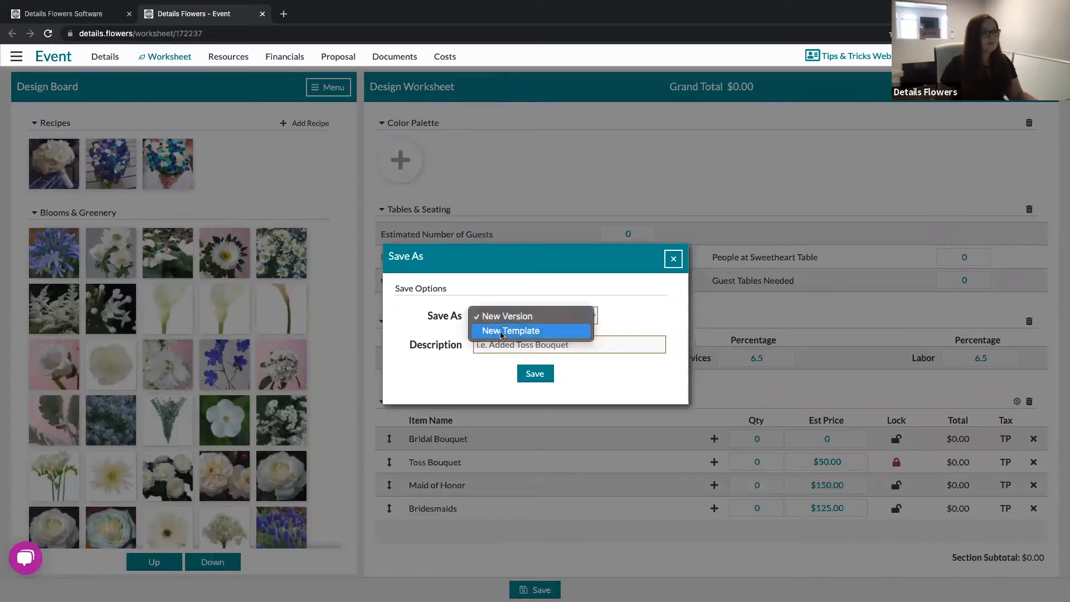
pyautogui.click(501, 331)
pyautogui.click(538, 315)
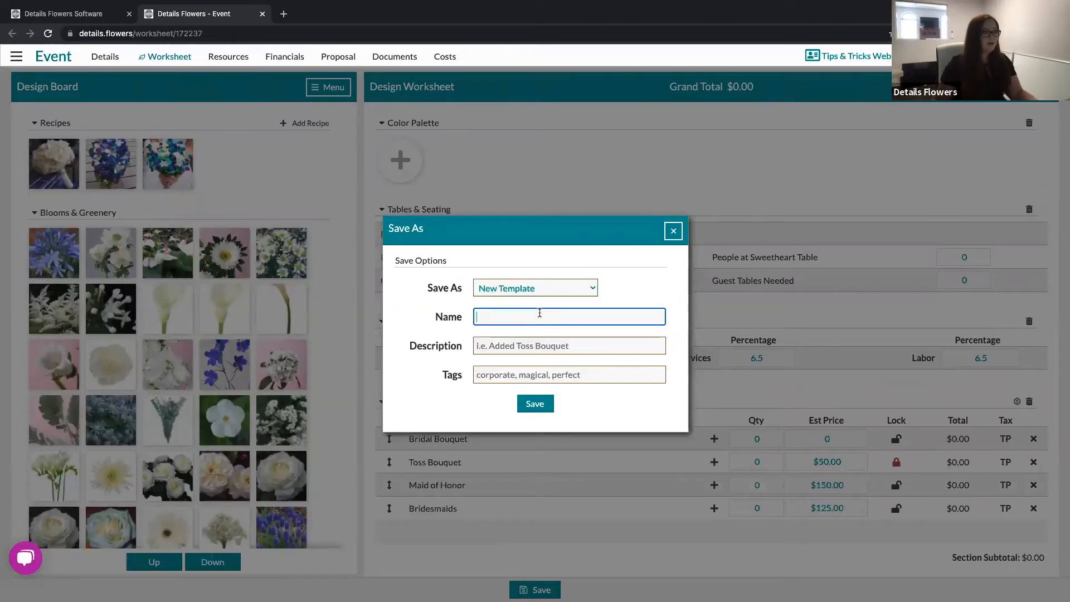
pyautogui.write('Micro')
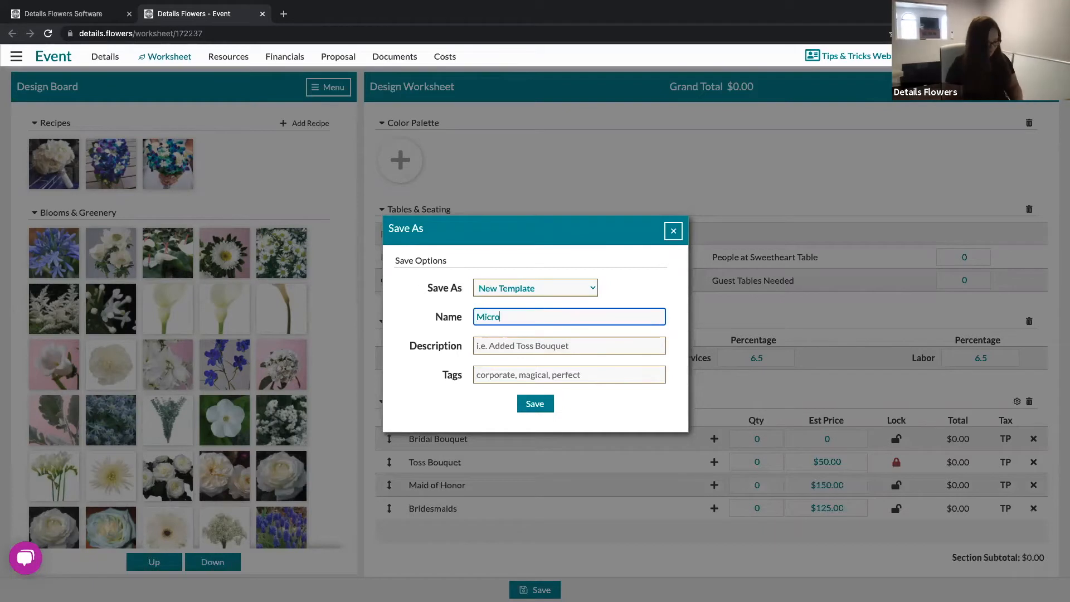
pyautogui.write(' Wedding')
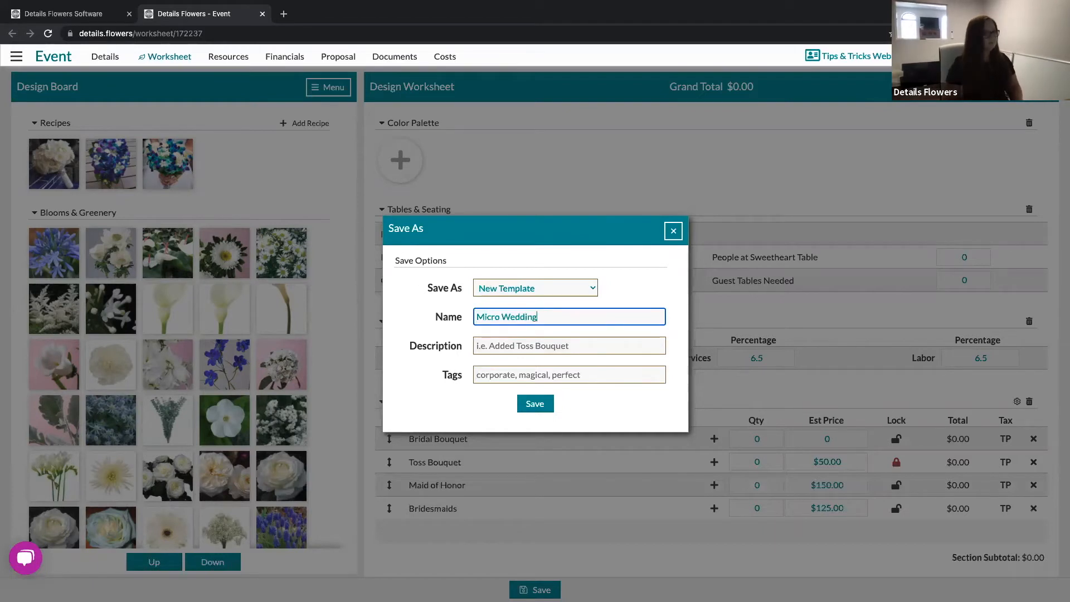
pyautogui.write(' Template')
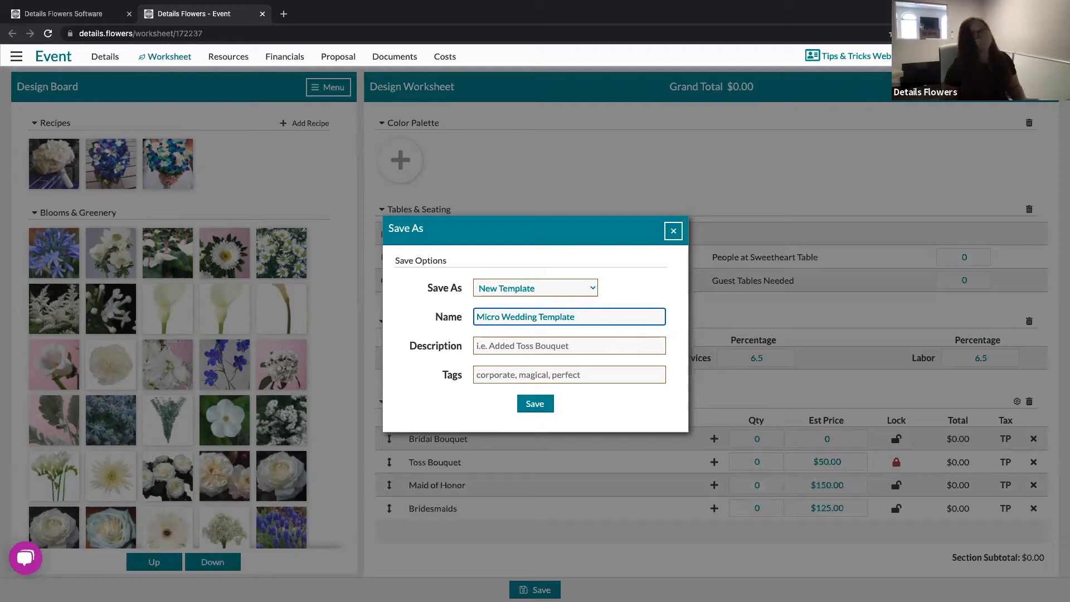
pyautogui.click(496, 344)
pyautogui.click(528, 374)
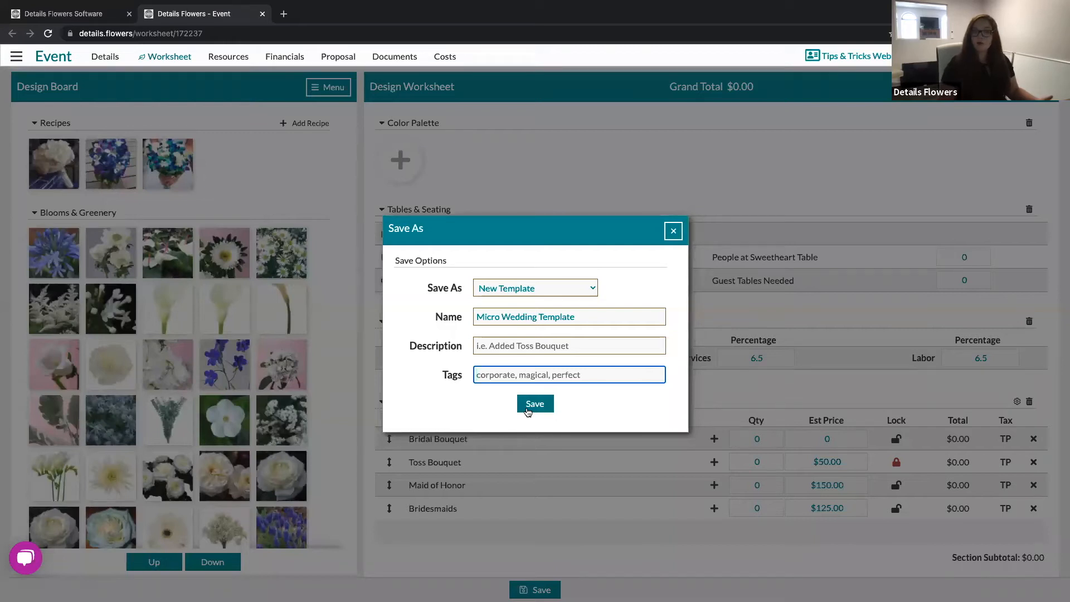
pyautogui.click(538, 408)
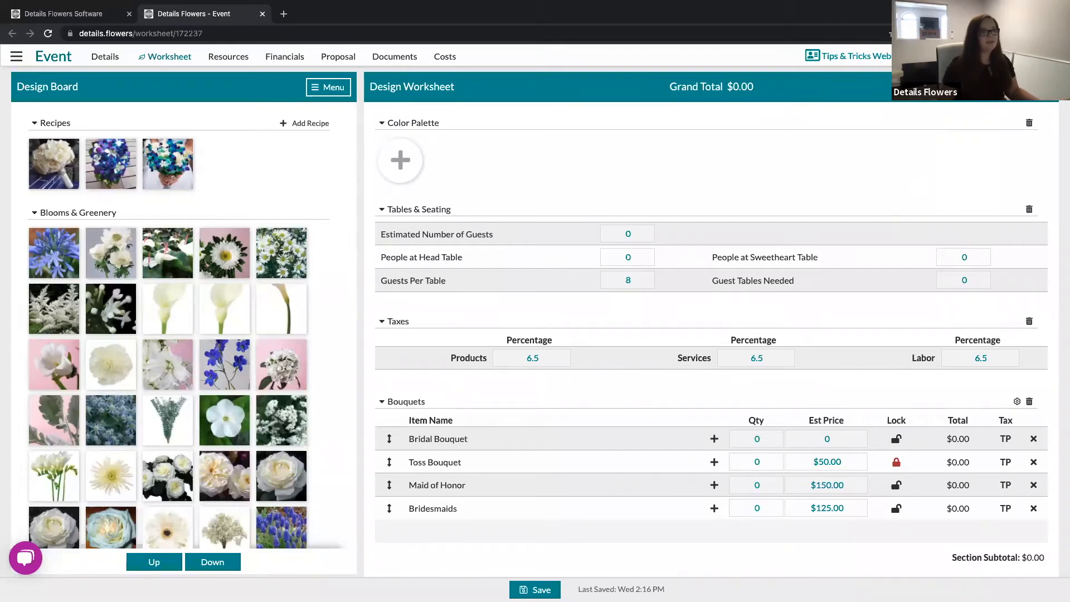
# Review the list of saved worksheet templates and the worksheet loading options without loading anything
pyautogui.click(1028, 86)
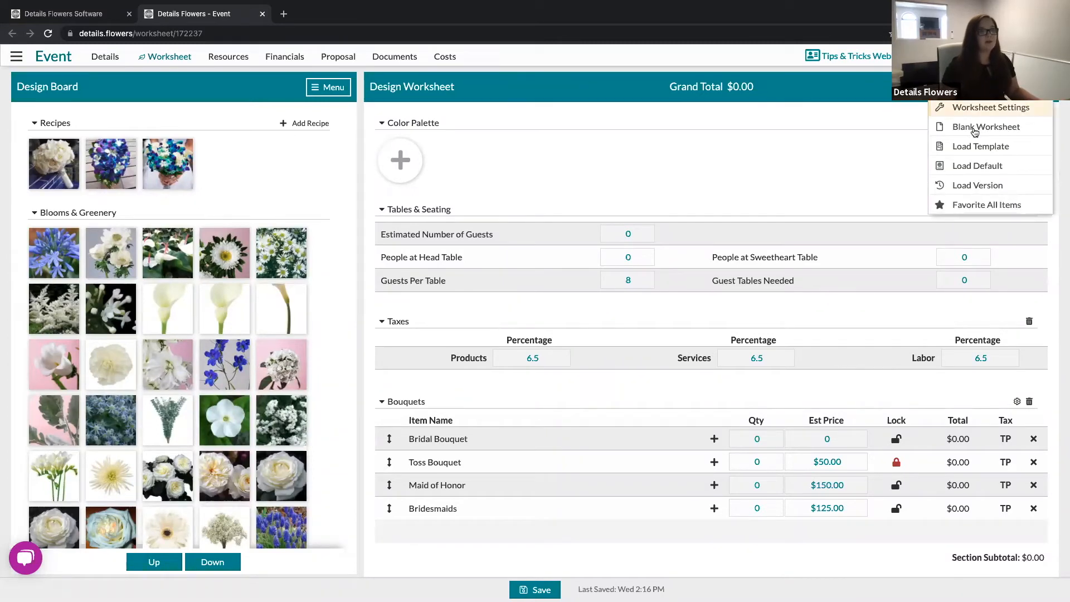
pyautogui.click(978, 147)
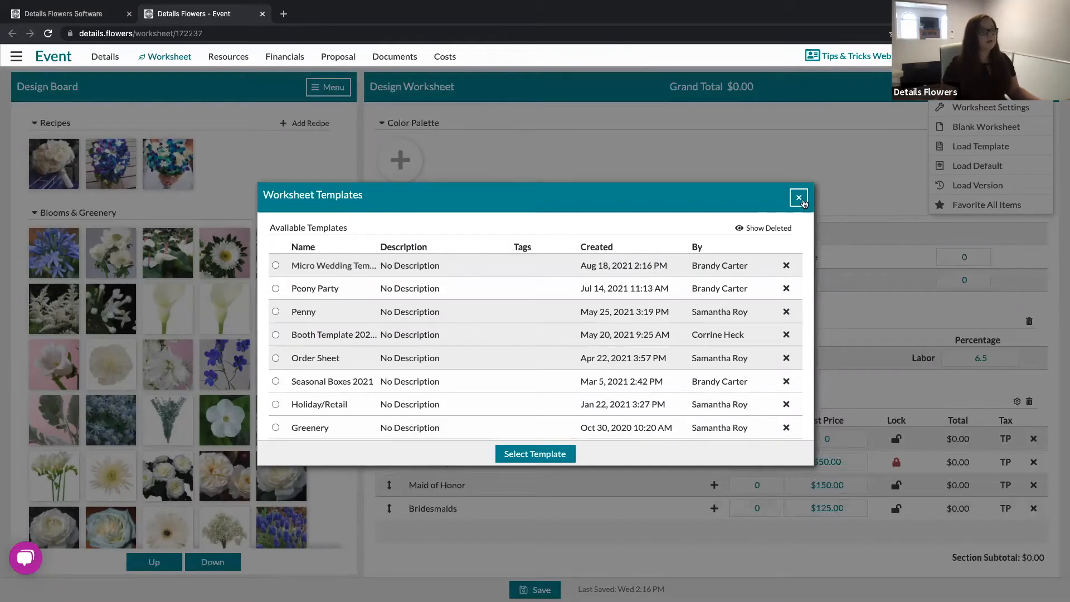
pyautogui.click(800, 198)
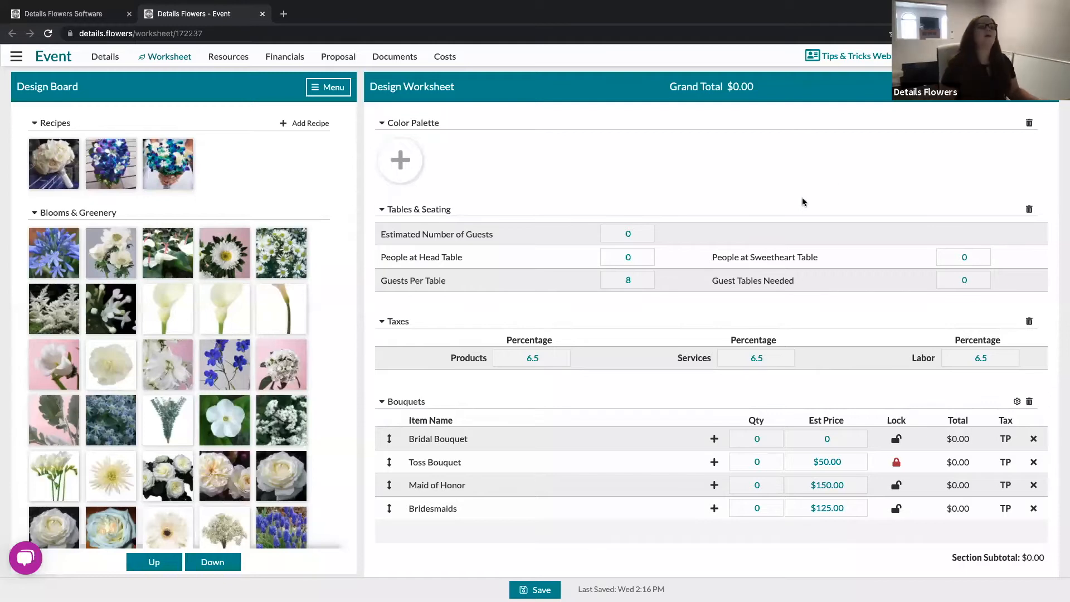
pyautogui.click(1031, 88)
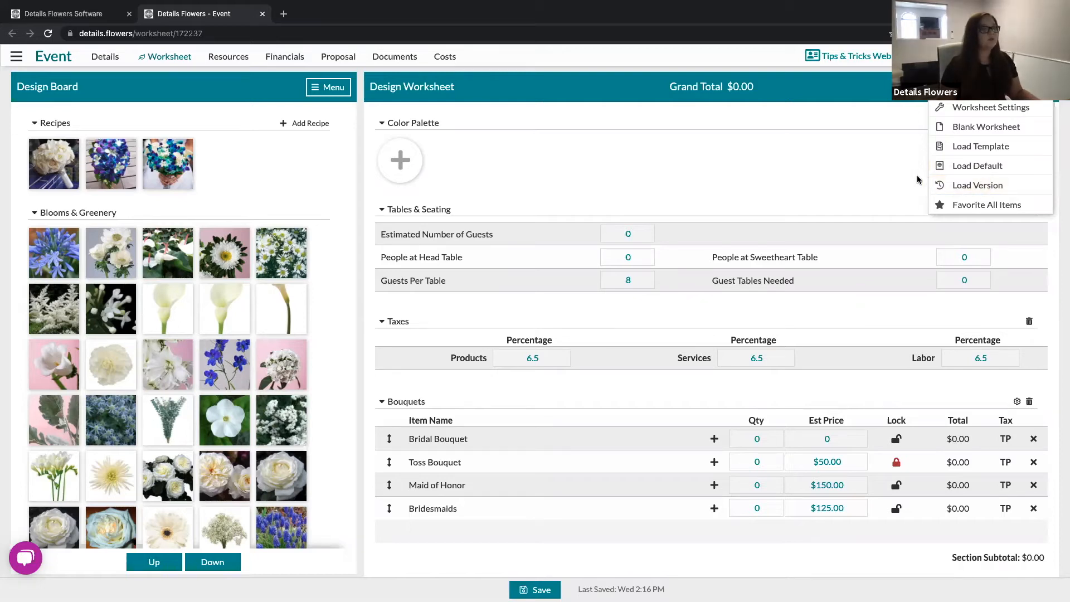
pyautogui.click(890, 178)
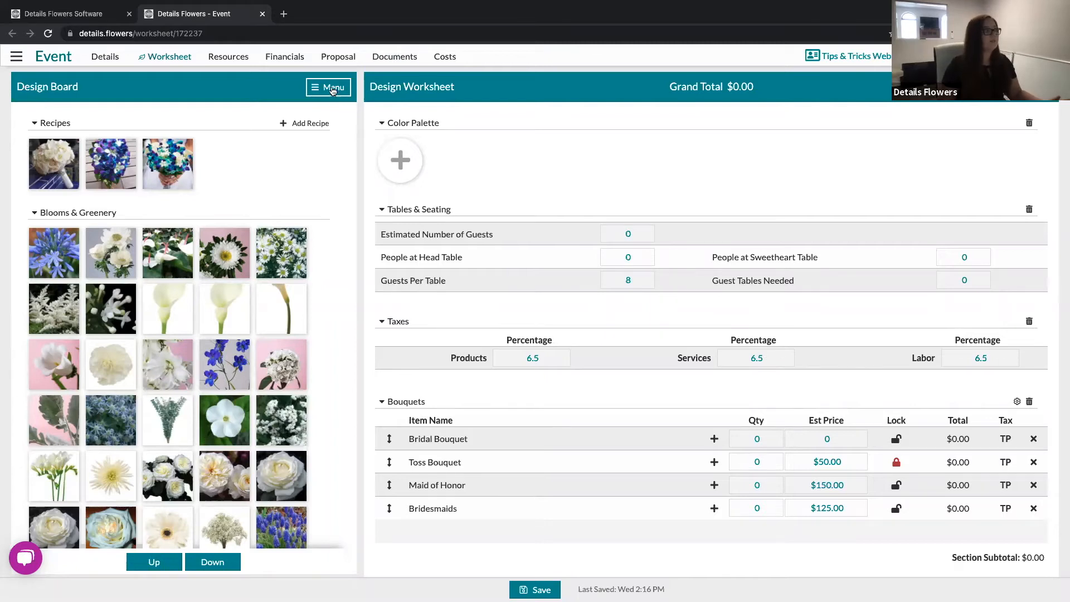
# Look through the worksheet editing options, including the sections, line items and removed sections, and return to the Design Board
pyautogui.click(315, 89)
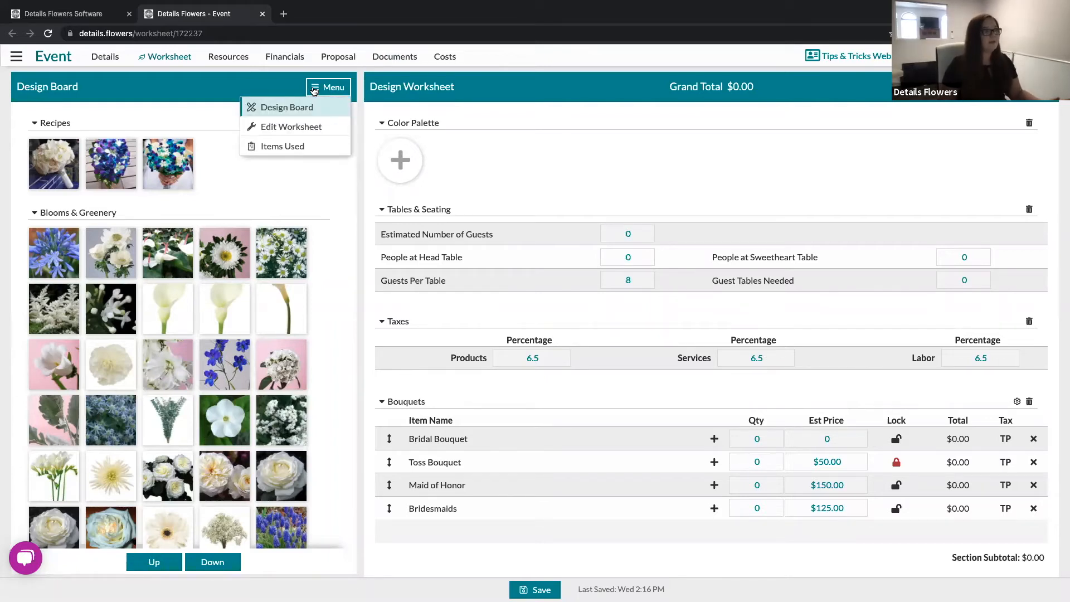
pyautogui.click(286, 128)
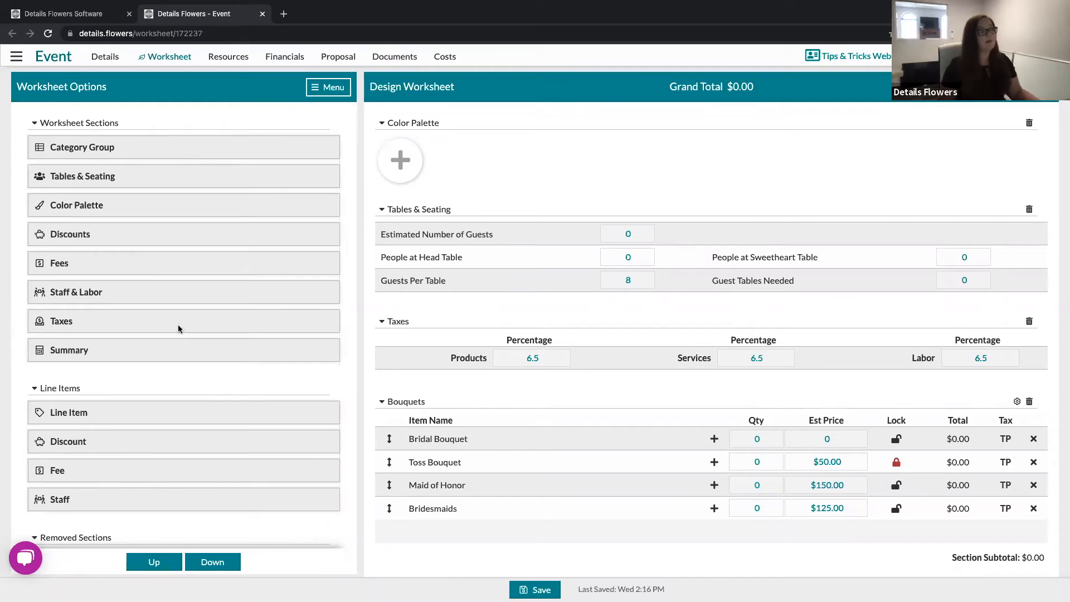
pyautogui.click(212, 562)
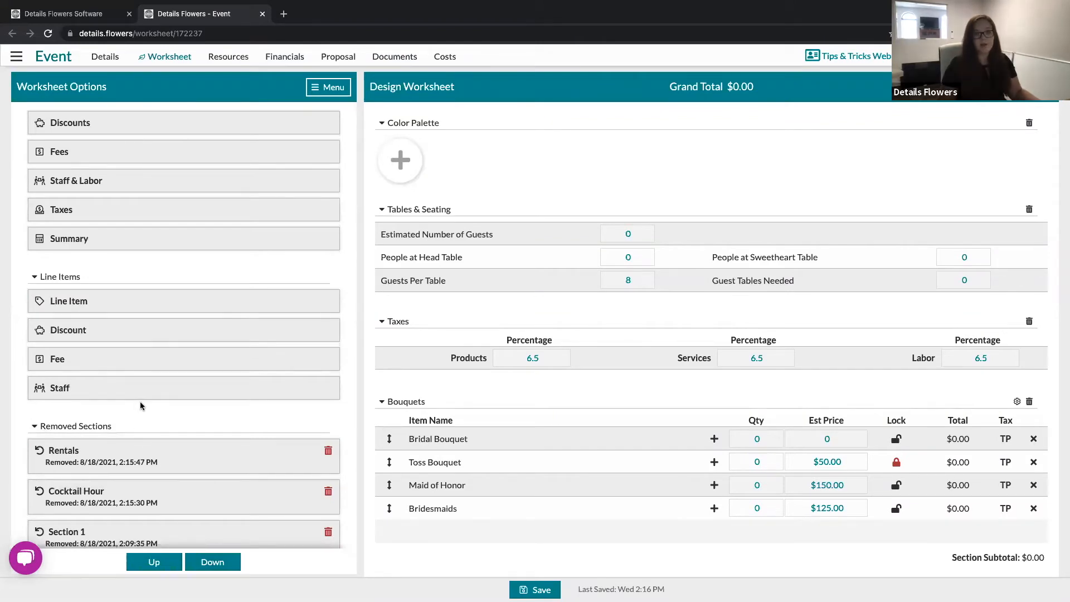
pyautogui.click(158, 563)
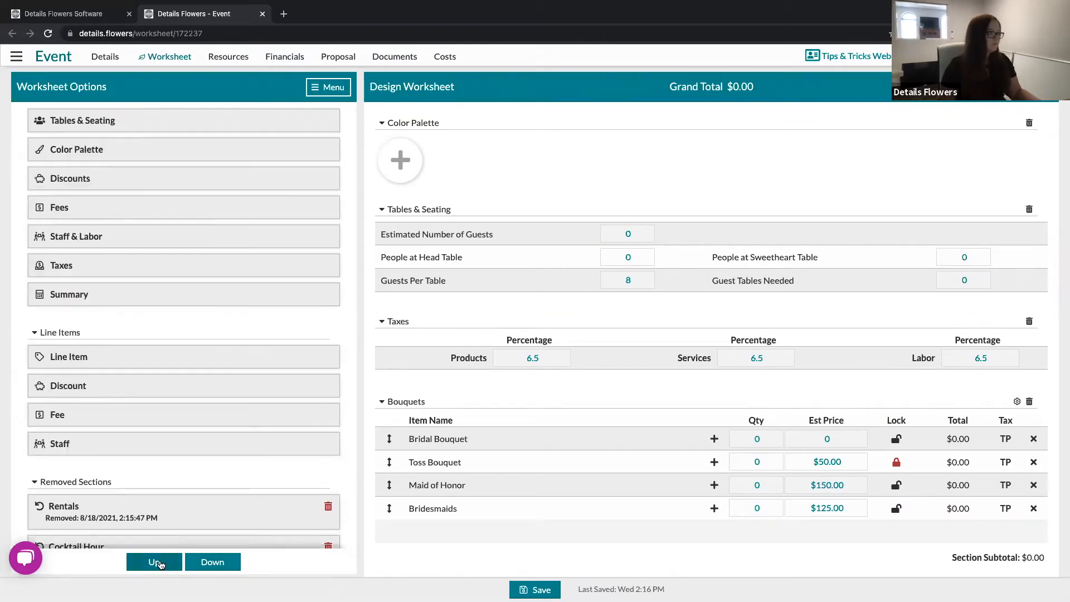
pyautogui.click(328, 87)
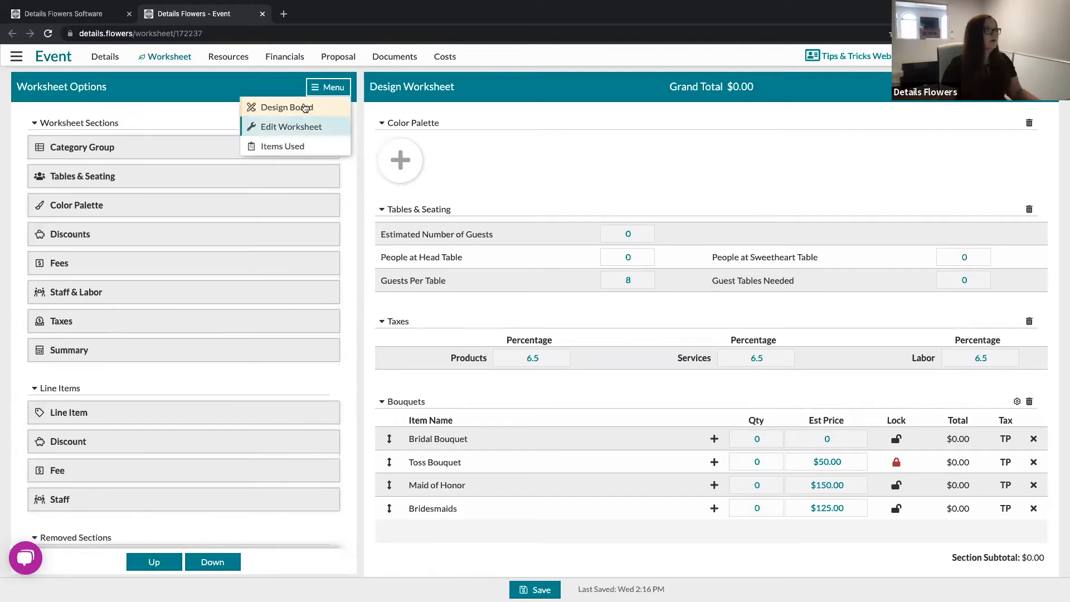
pyautogui.click(303, 106)
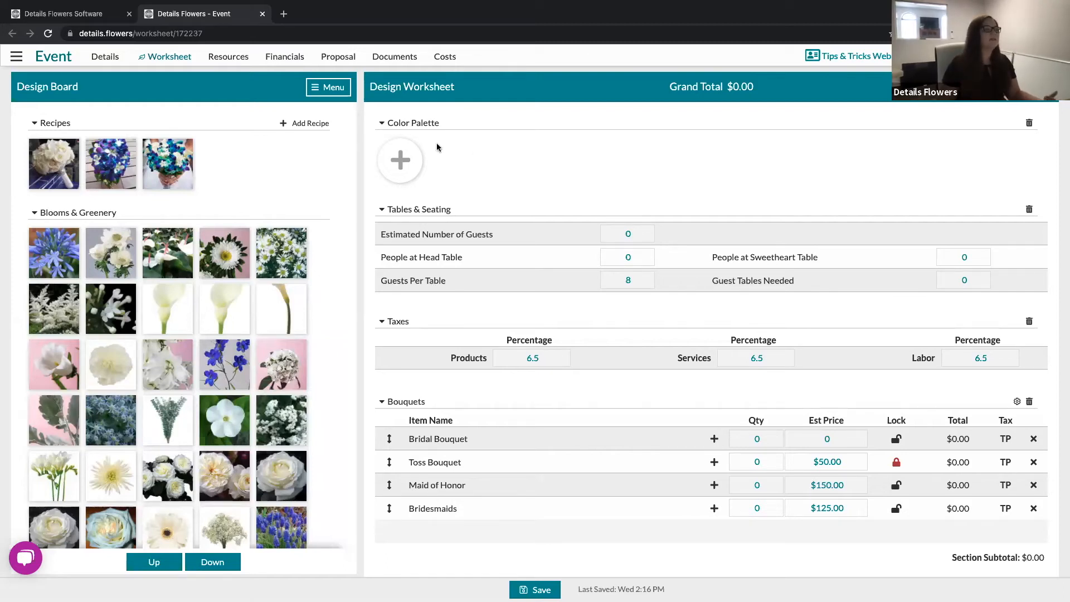
# Open the Color Palette's color selector and add a bright blue to the selection
pyautogui.click(405, 161)
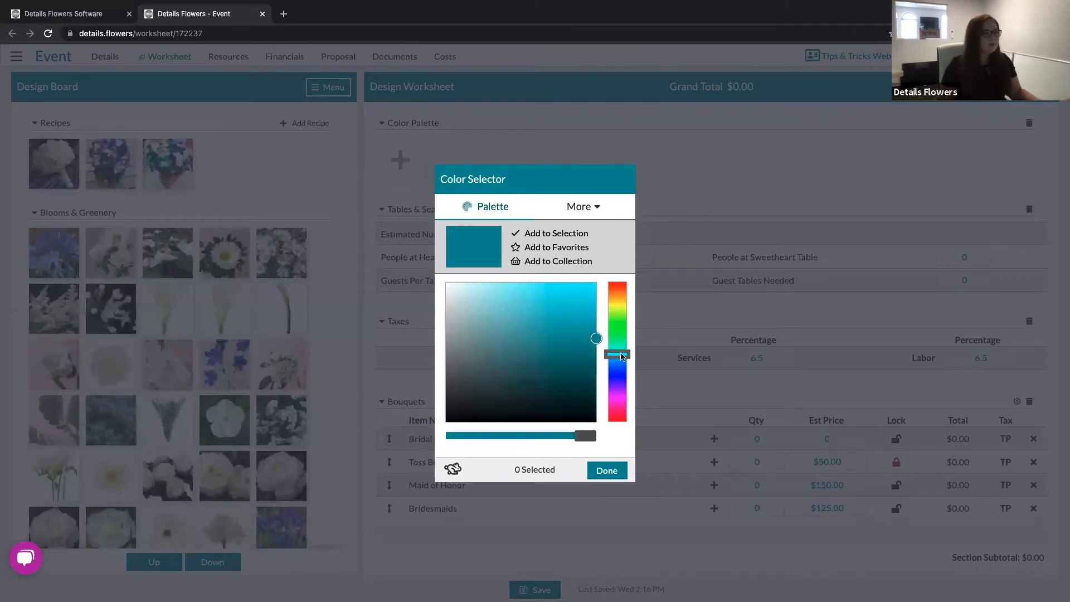
pyautogui.moveTo(623, 362); pyautogui.dragTo(624, 379)
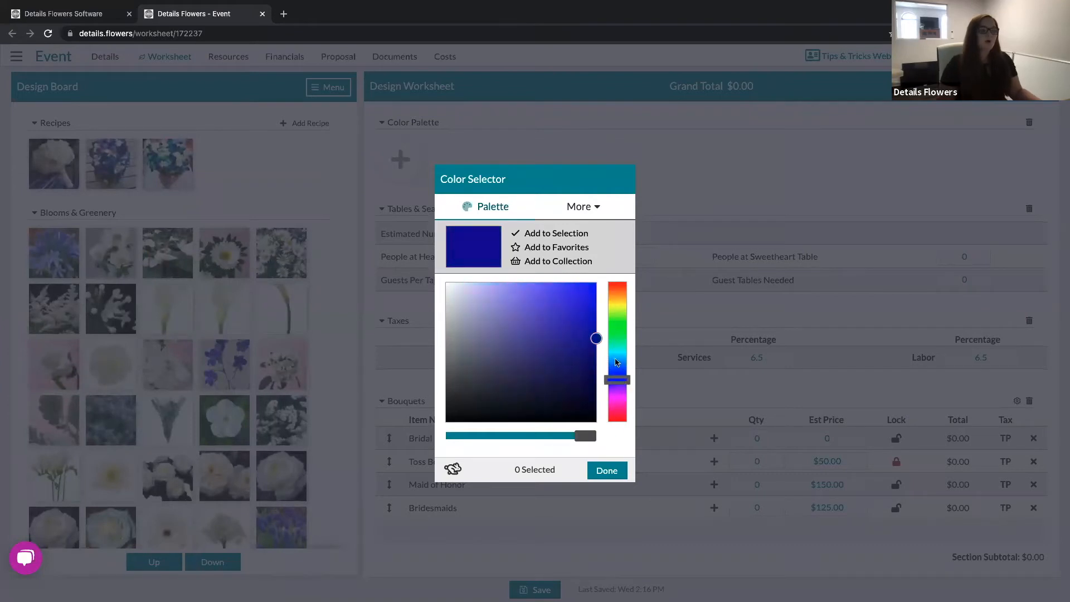
pyautogui.moveTo(569, 298); pyautogui.dragTo(563, 295)
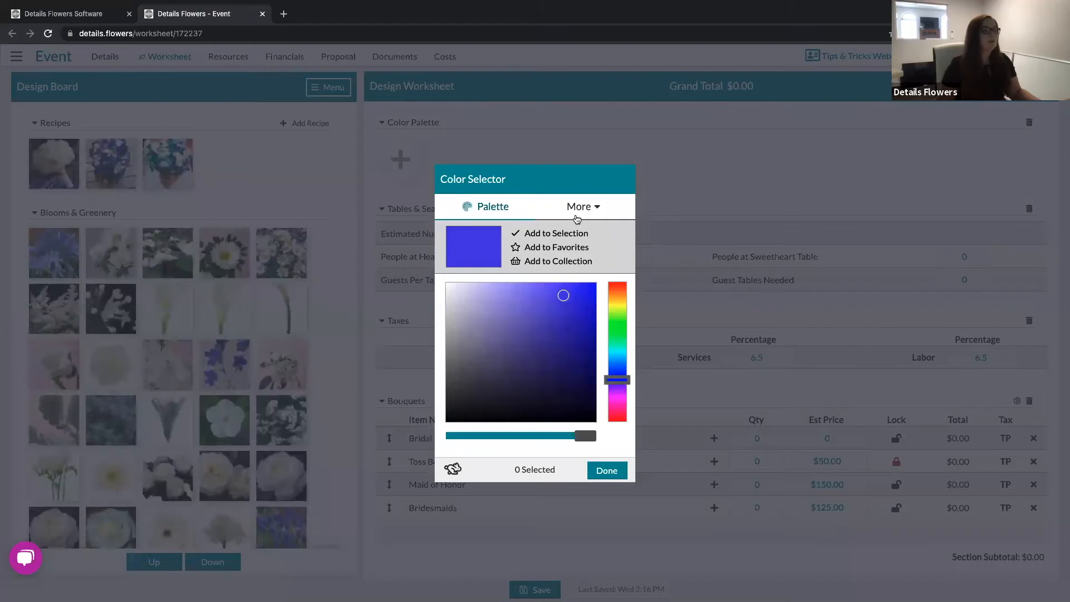
pyautogui.click(569, 234)
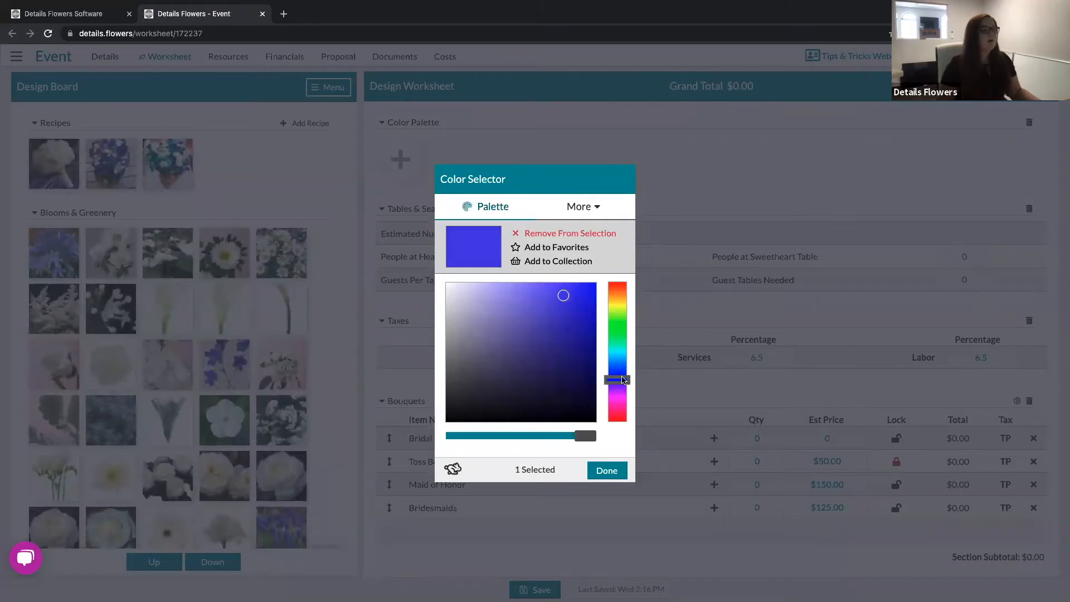
# Add a deep purple and a muted blue-violet to the color selection
pyautogui.moveTo(623, 384); pyautogui.dragTo(625, 396)
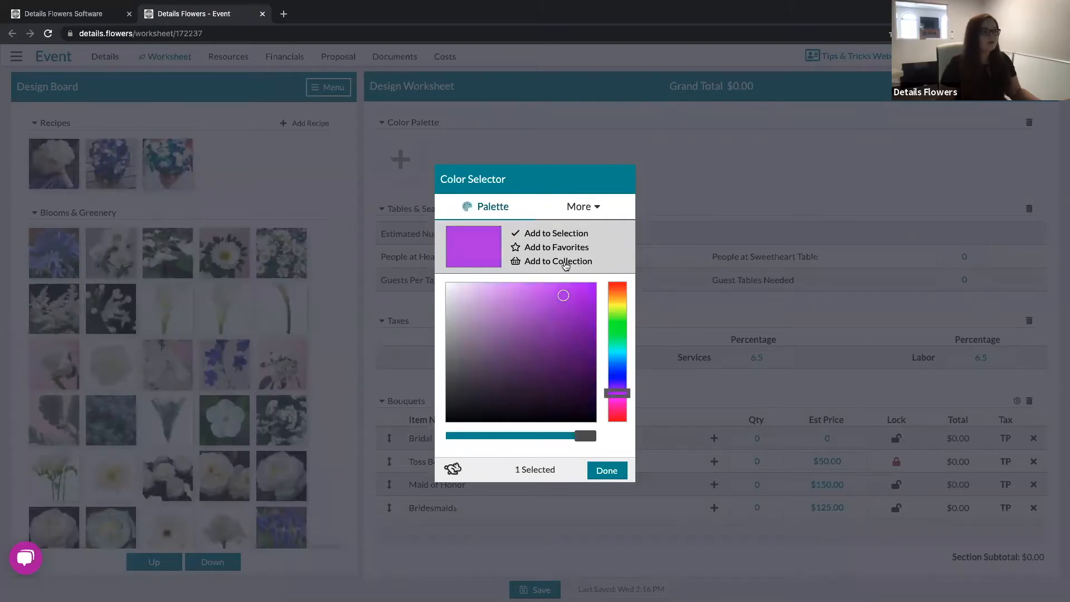
pyautogui.click(588, 301)
pyautogui.moveTo(582, 293); pyautogui.dragTo(583, 327)
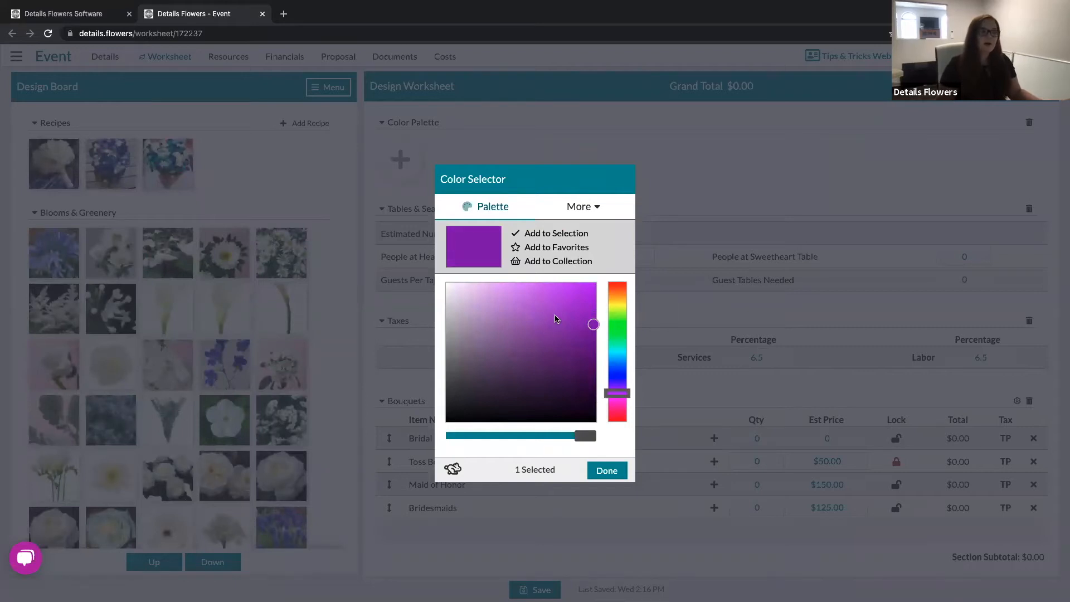
pyautogui.click(567, 234)
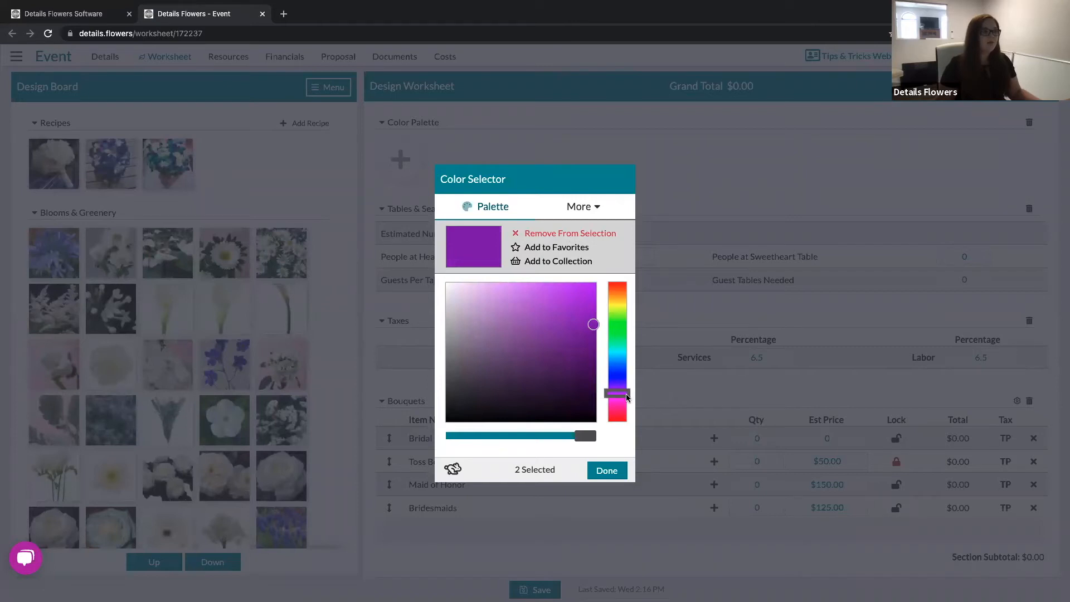
pyautogui.moveTo(628, 394); pyautogui.dragTo(628, 386)
pyautogui.moveTo(592, 325); pyautogui.dragTo(565, 321)
pyautogui.click(564, 237)
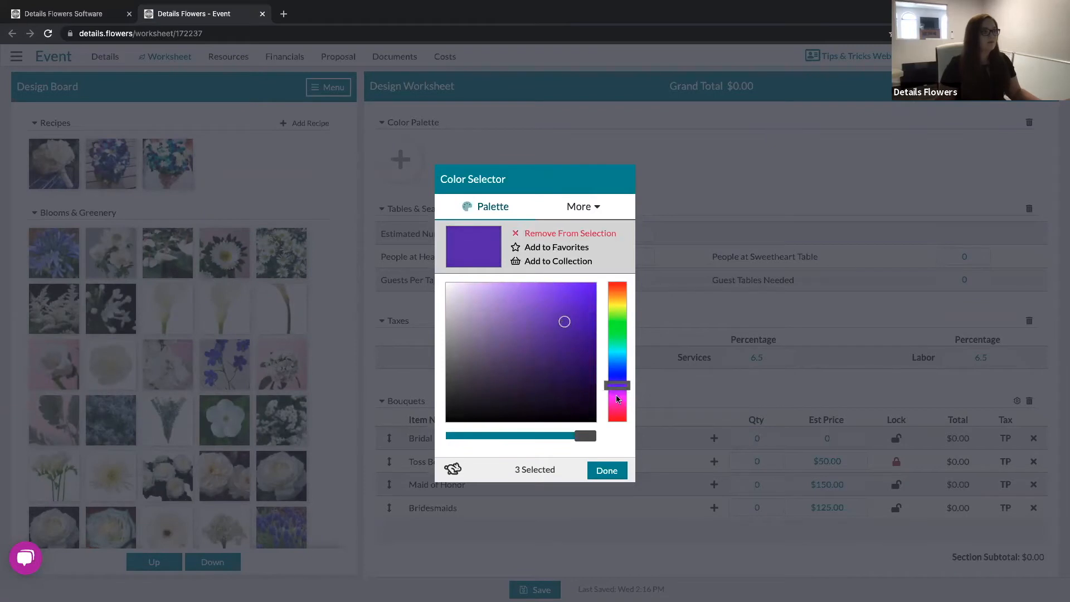
# Add white and a medium green to the color selection and apply the selected colors to the worksheet's palette
pyautogui.moveTo(626, 358); pyautogui.dragTo(622, 276)
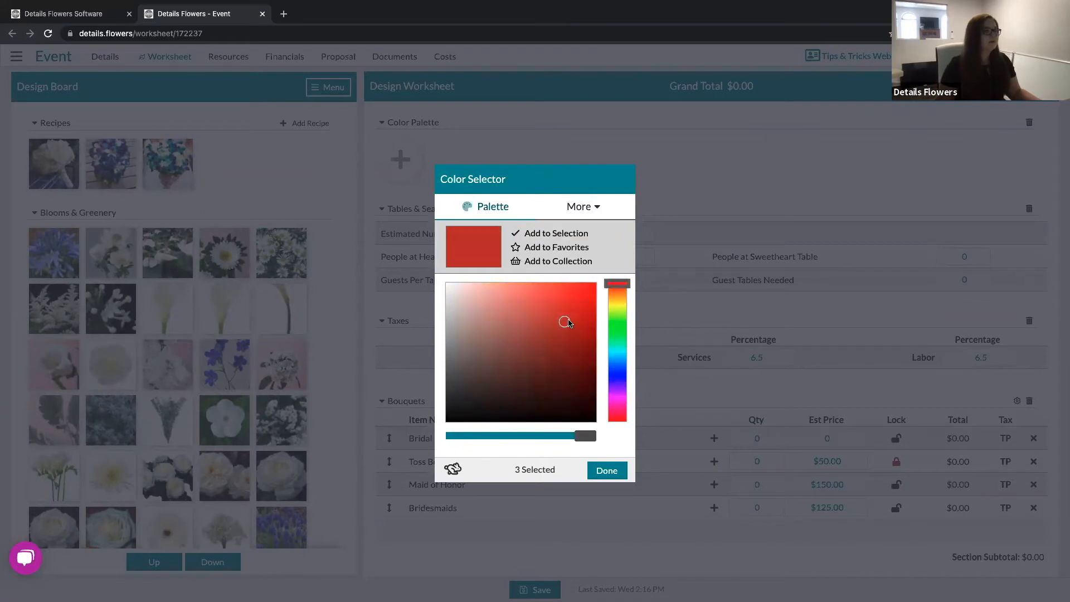
pyautogui.moveTo(502, 294); pyautogui.dragTo(445, 284)
pyautogui.click(559, 234)
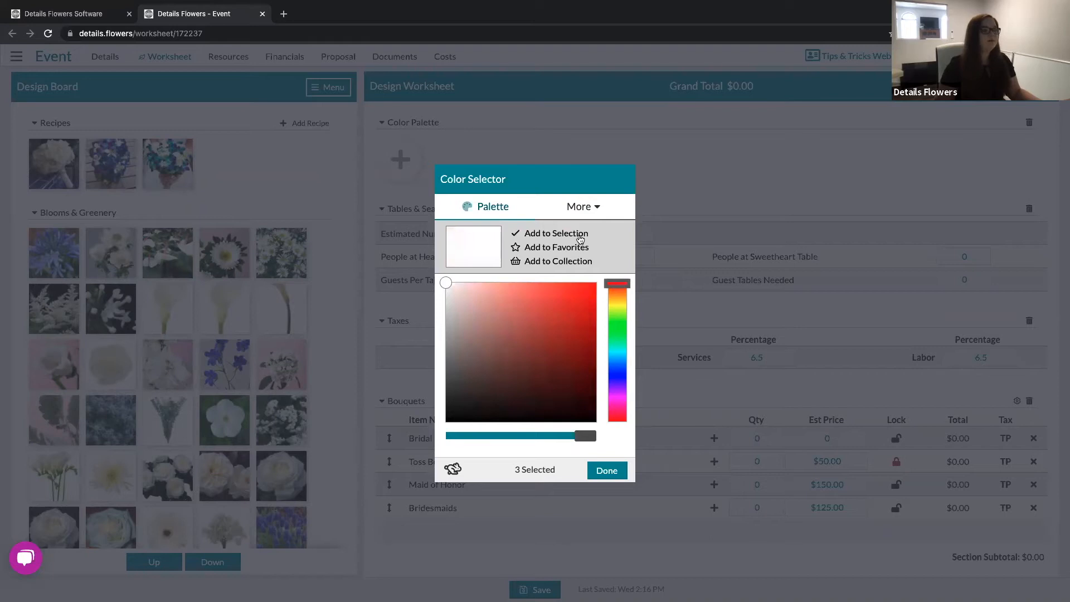
pyautogui.moveTo(627, 296); pyautogui.dragTo(627, 323)
pyautogui.moveTo(551, 347)
pyautogui.mouseDown()
pyautogui.moveTo(583, 347)
pyautogui.moveTo(559, 334)
pyautogui.mouseUp()
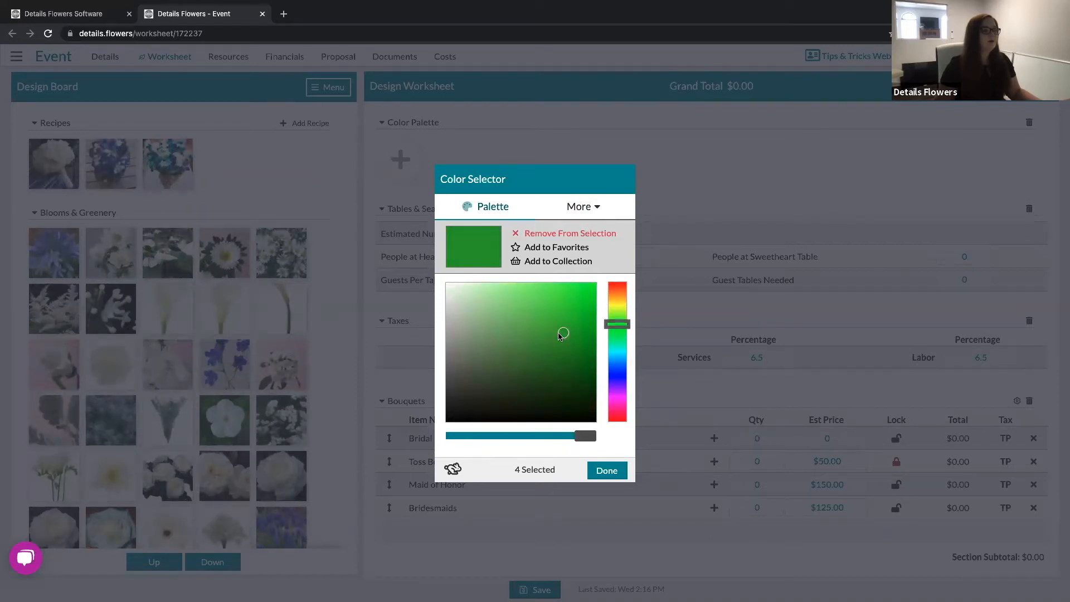
pyautogui.click(577, 231)
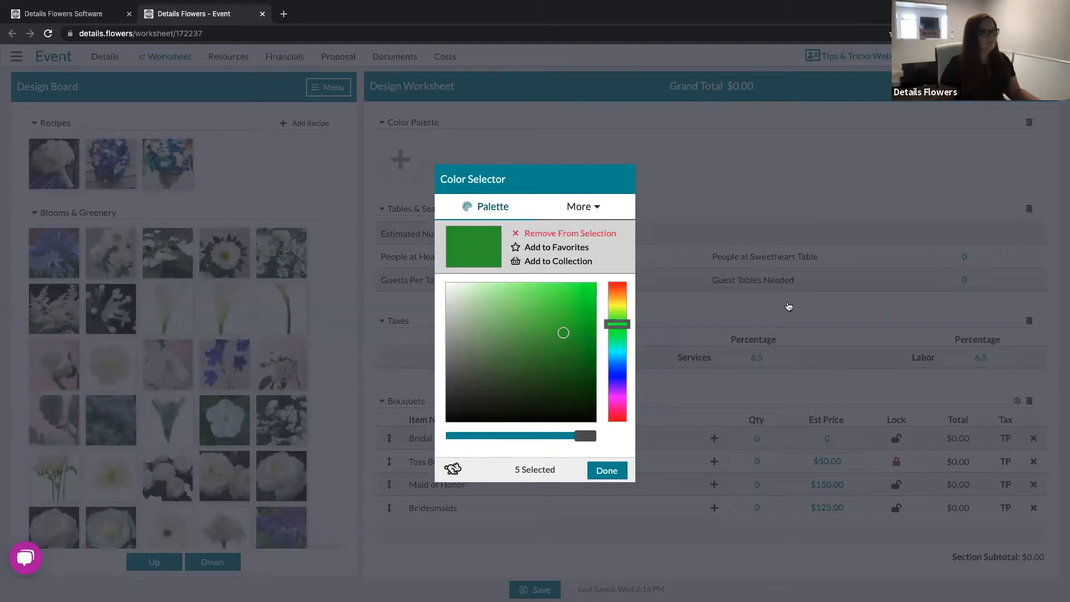
pyautogui.click(606, 471)
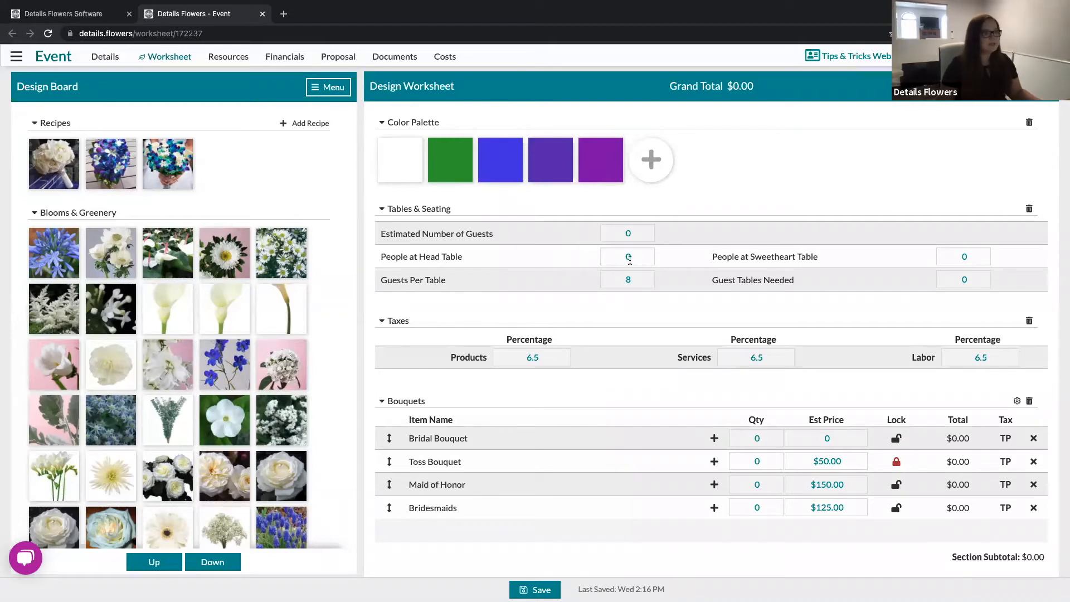
# Set the estimated number of guests in Tables & Seating to 50
pyautogui.click(635, 235)
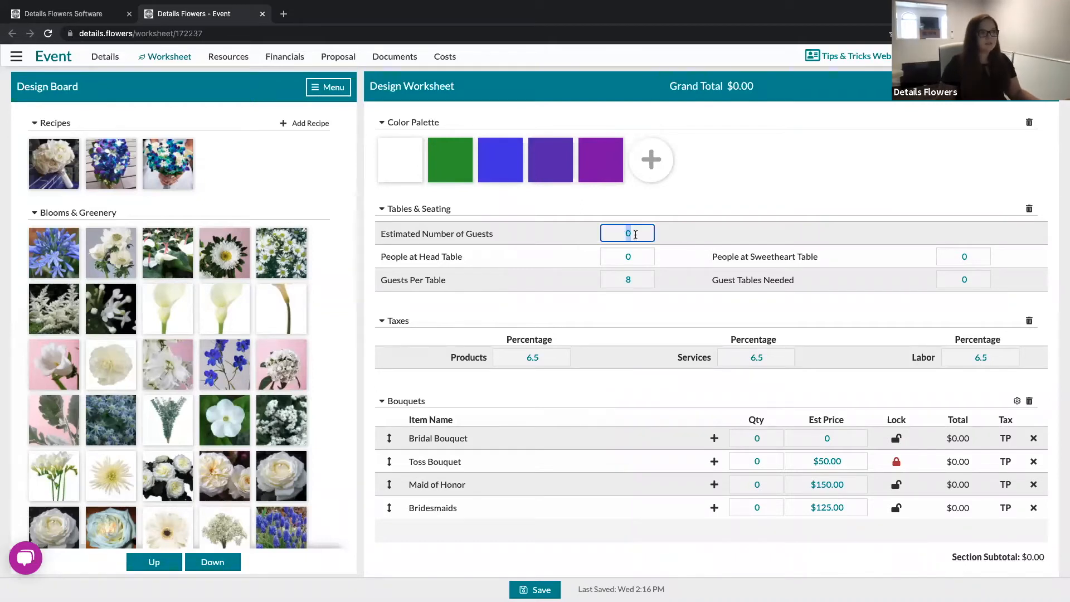
pyautogui.write('100')
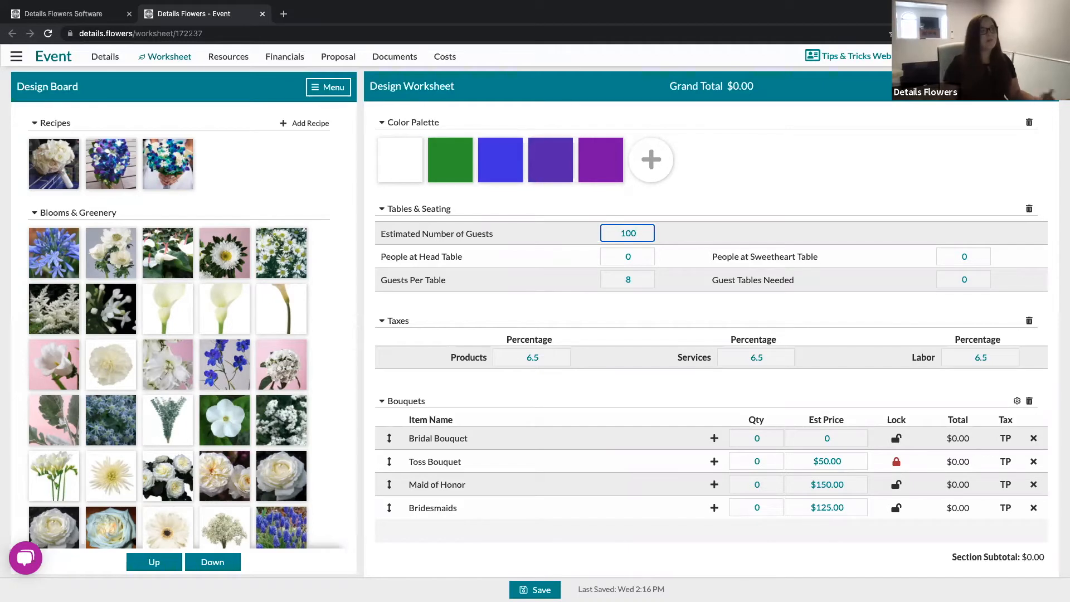
pyautogui.press('BackSpace')
pyautogui.press('BackSpace')
pyautogui.press('BackSpace')
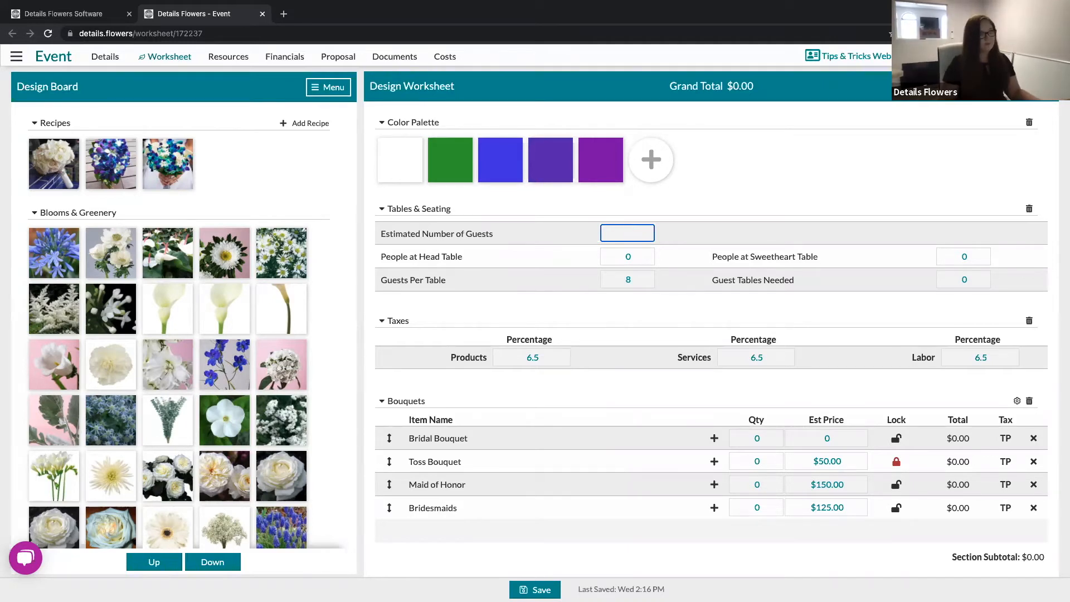
pyautogui.write('50')
pyautogui.click(746, 188)
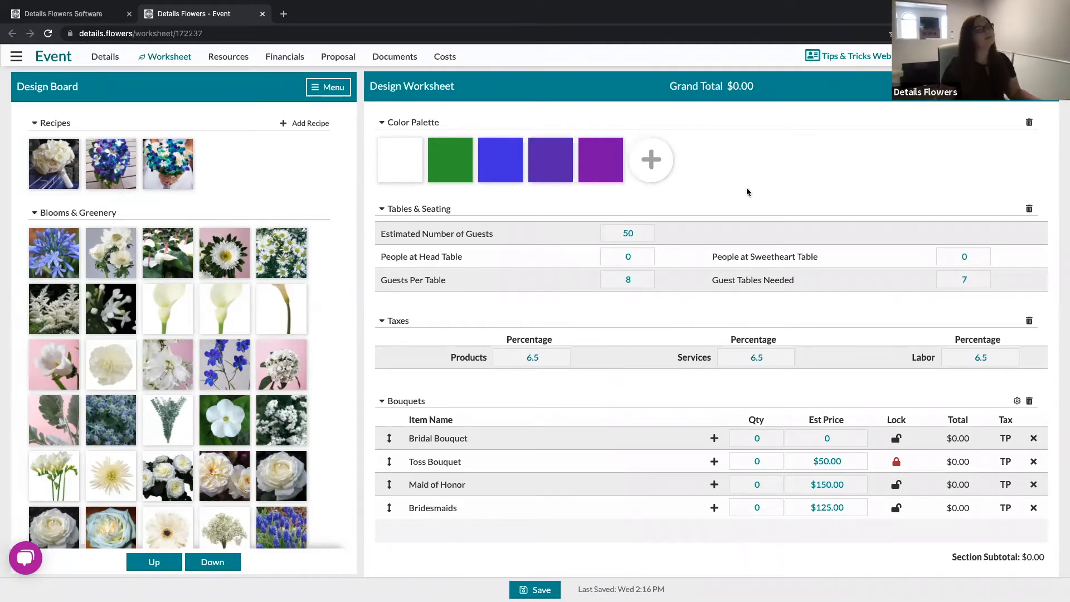
# Set the people at the sweetheart table to 2 and the guests per table to 5
pyautogui.click(639, 254)
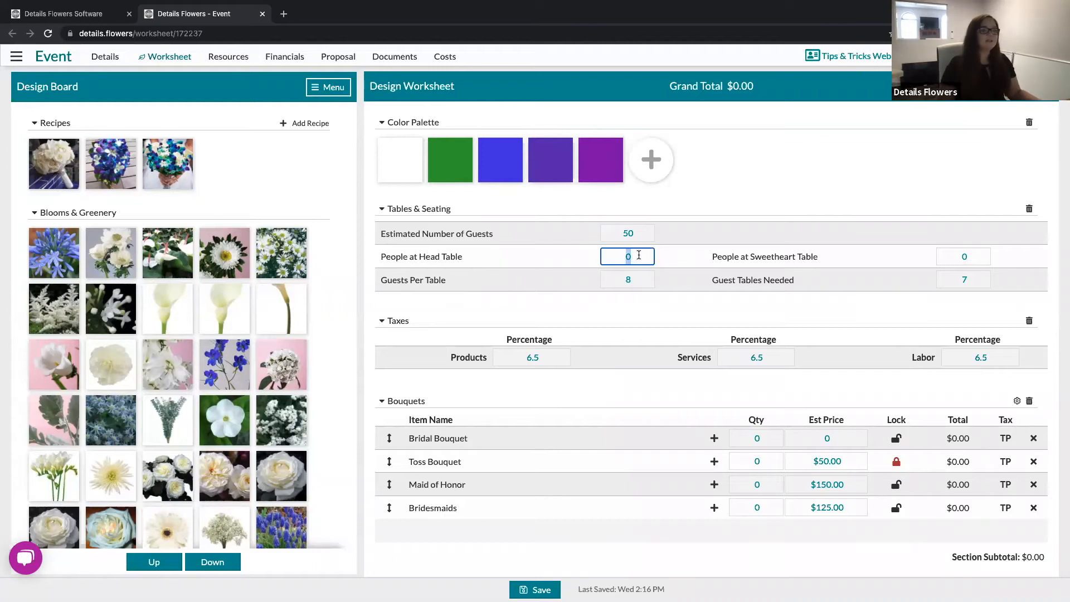
pyautogui.click(980, 256)
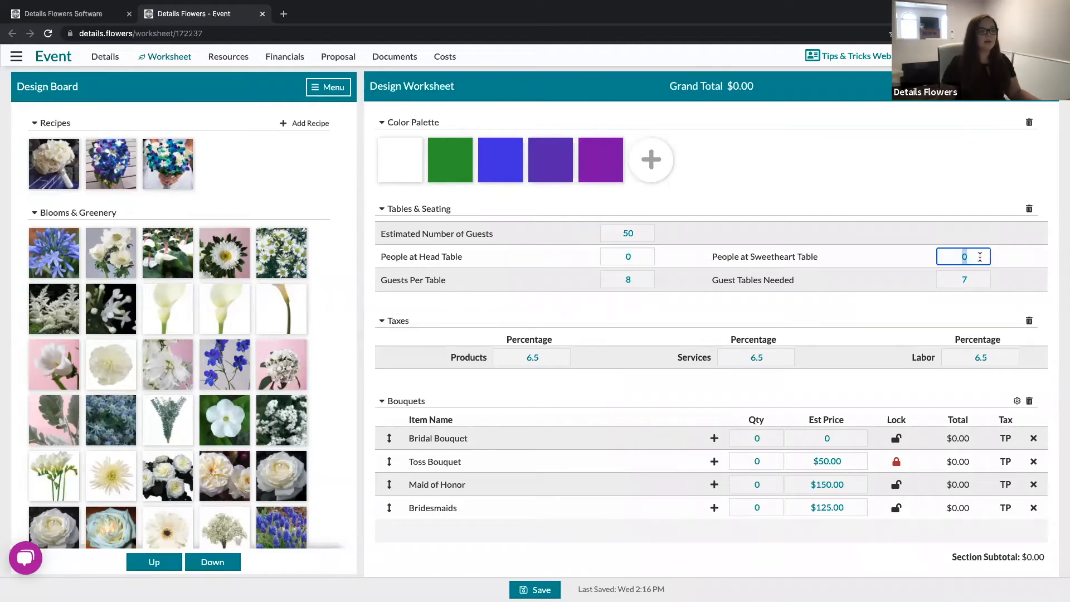
pyautogui.write('2')
pyautogui.click(636, 369)
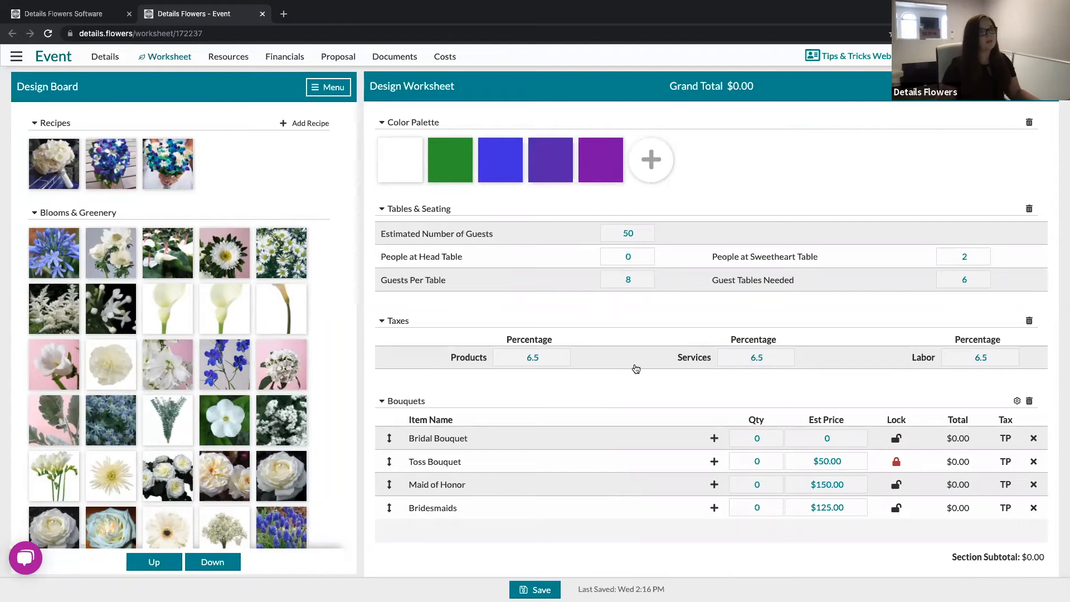
pyautogui.click(624, 280)
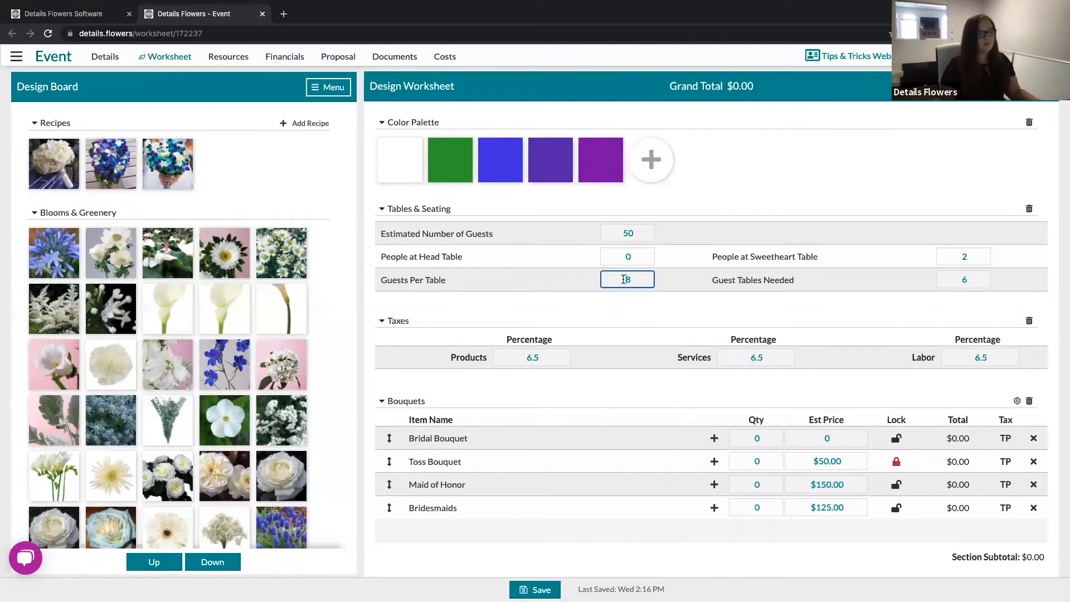
pyautogui.write('5')
pyautogui.click(740, 304)
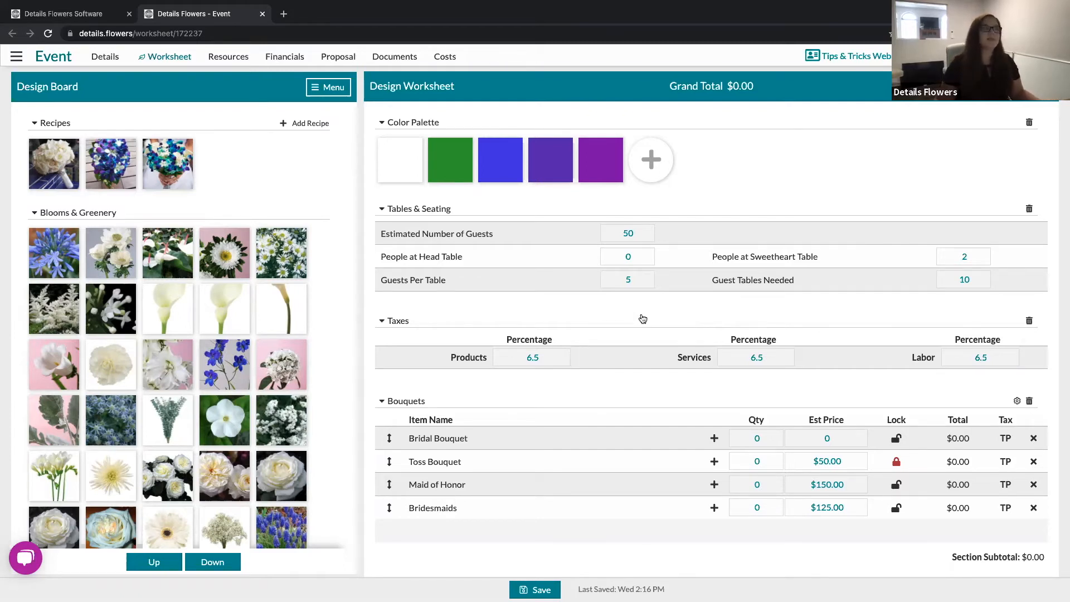
# Assign the middle Design Board recipe, the blue and purple orchid bouquet, to the Bridal Bouquet item
pyautogui.scroll(-3, 642, 319)
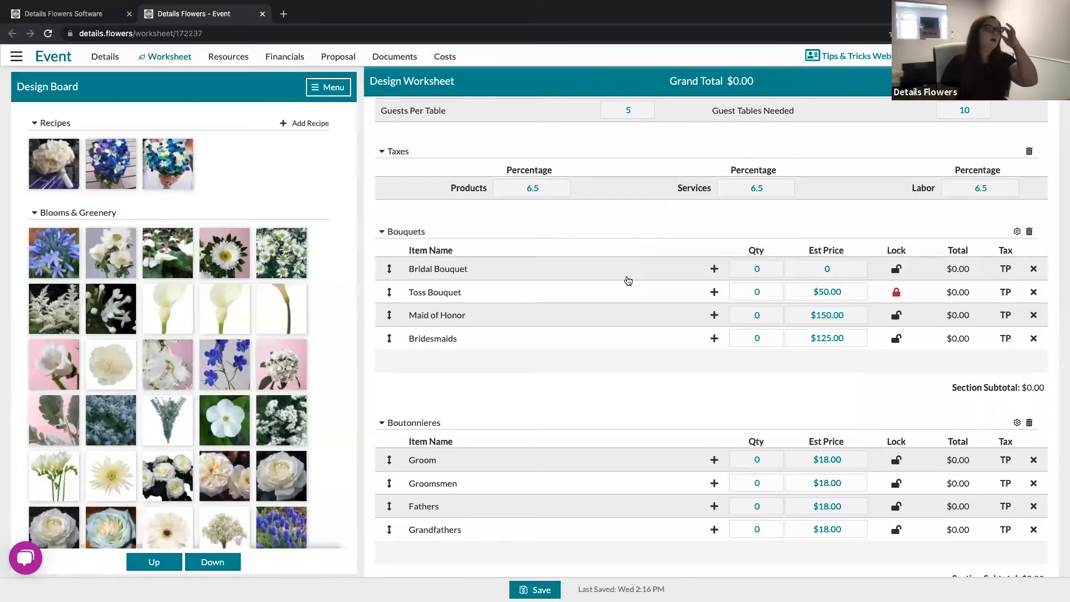
pyautogui.scroll(-1, 628, 280)
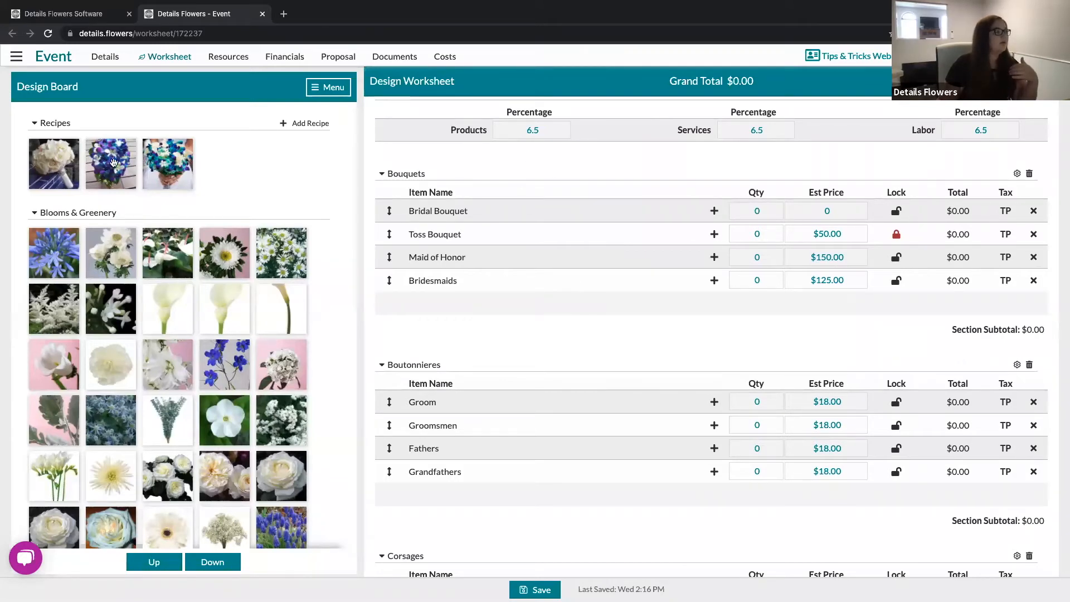
pyautogui.moveTo(106, 166); pyautogui.dragTo(636, 210)
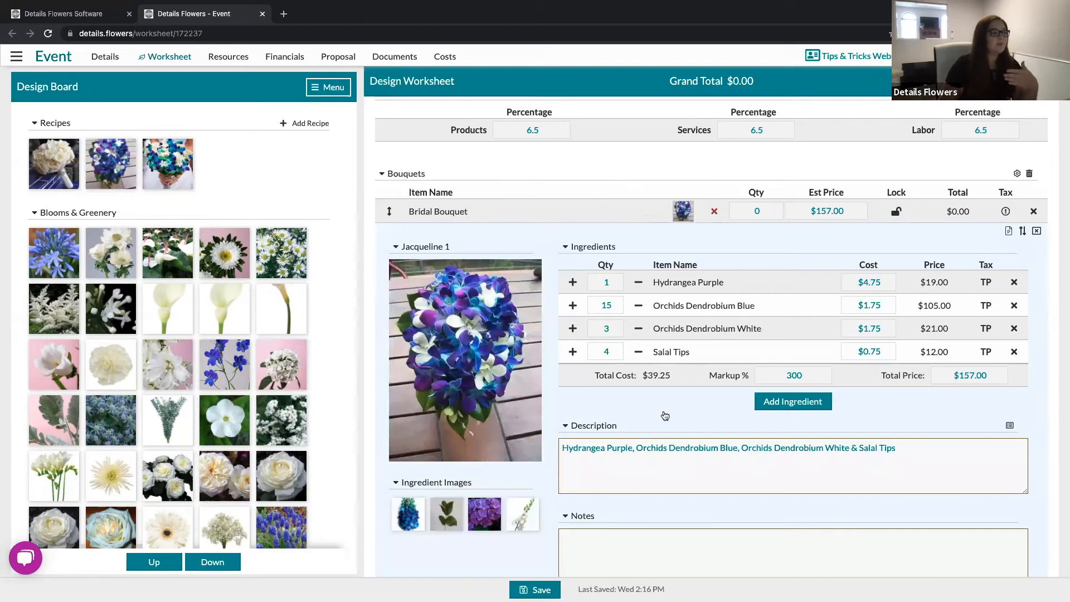
# Set the Bridal Bouquet's Orchids Dendrobium Blue quantity to 13 and its Orchids Dendrobium White quantity to 4
pyautogui.scroll(-1, 673, 407)
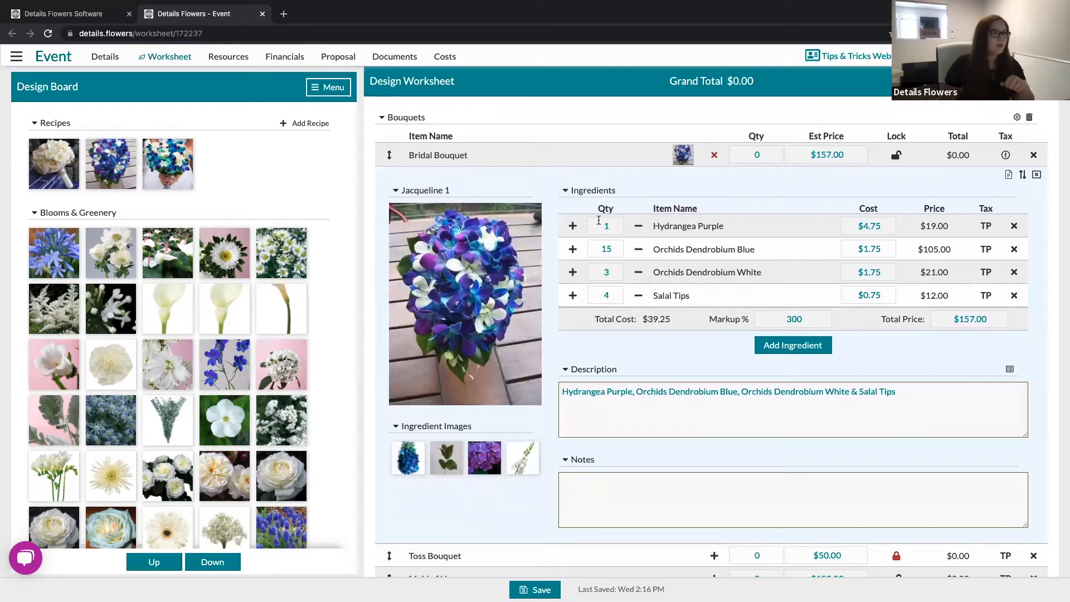
pyautogui.click(619, 251)
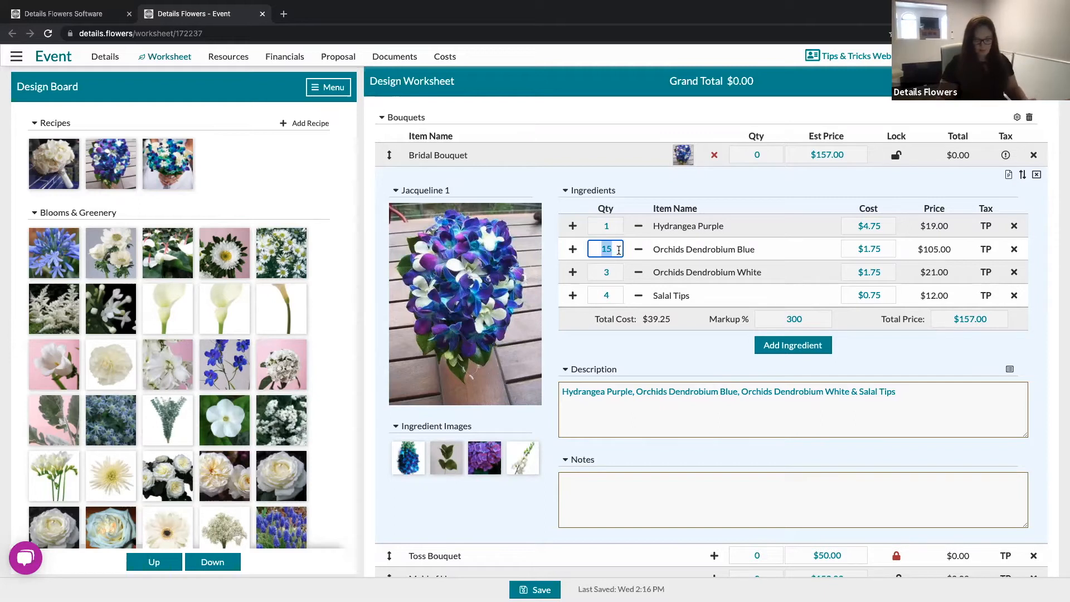
pyautogui.write('13')
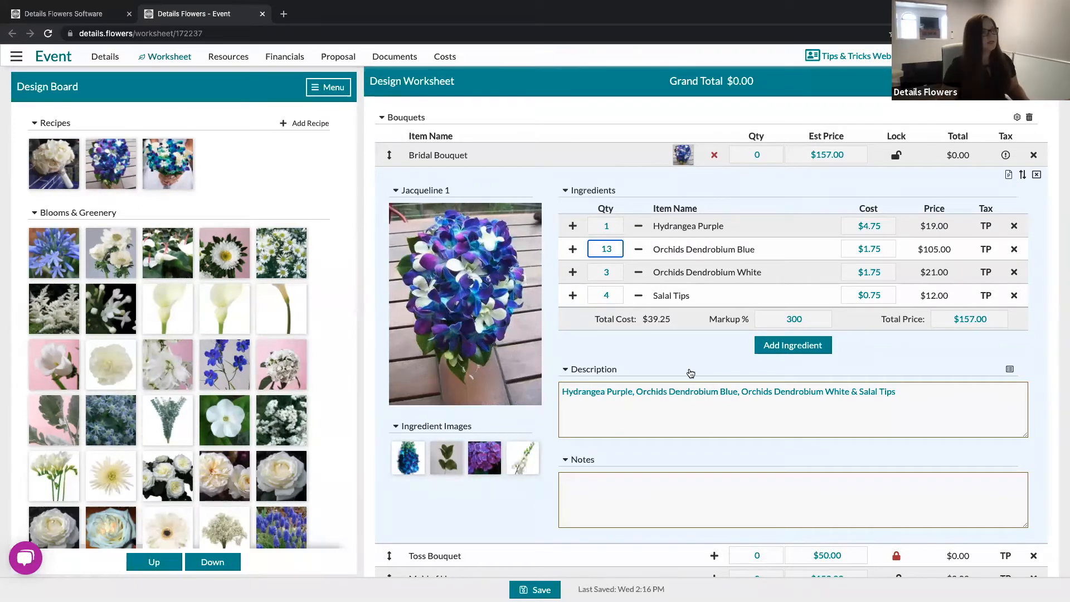
pyautogui.click(614, 273)
pyautogui.click(614, 273)
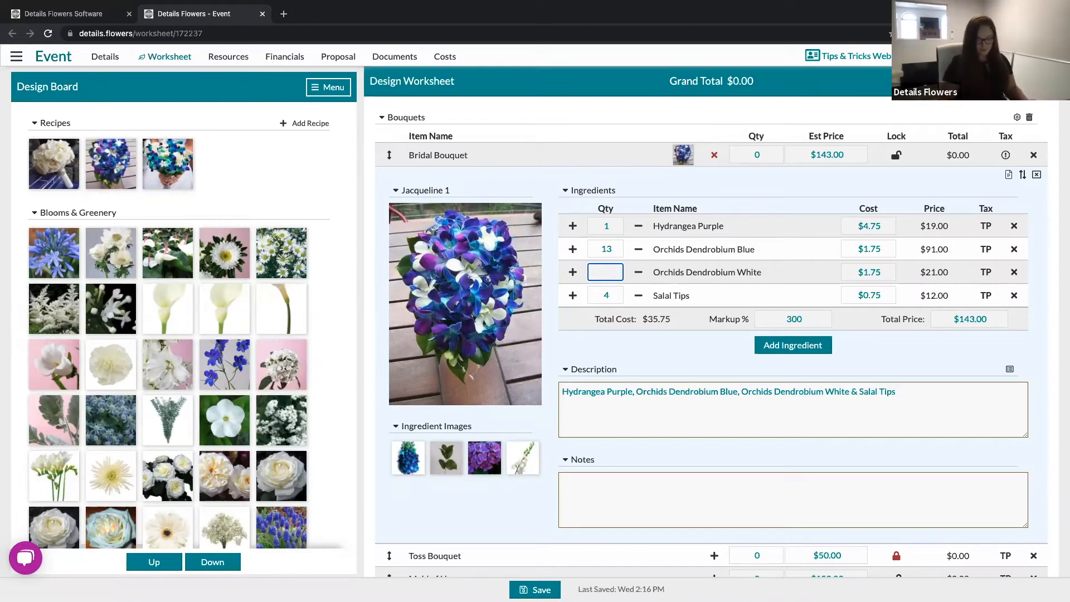
pyautogui.click(676, 349)
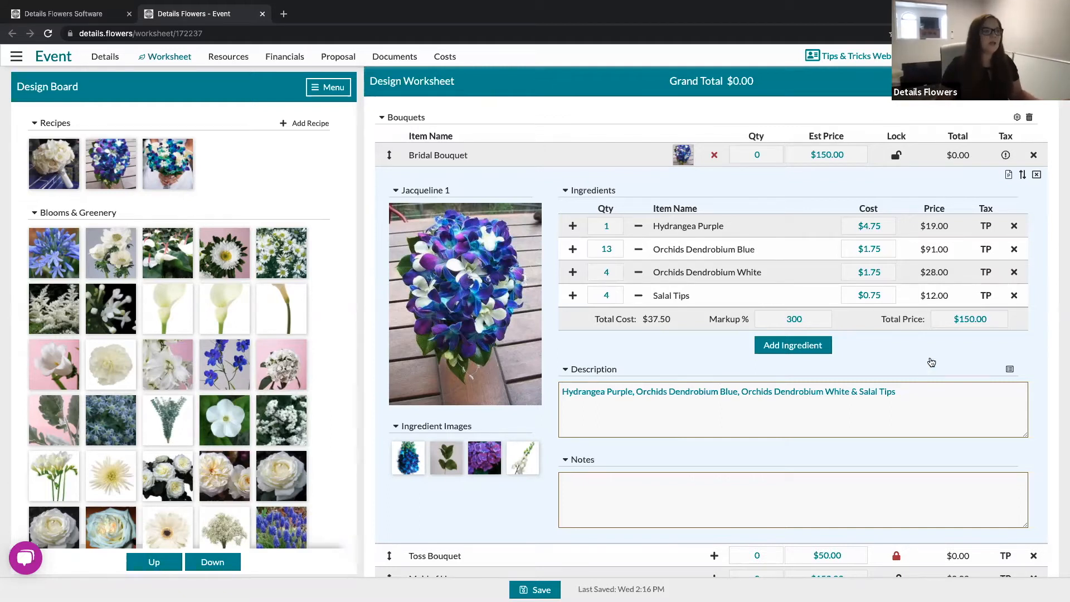
# Set the Bridal Bouquet recipe's markup to 350 percent
pyautogui.click(783, 318)
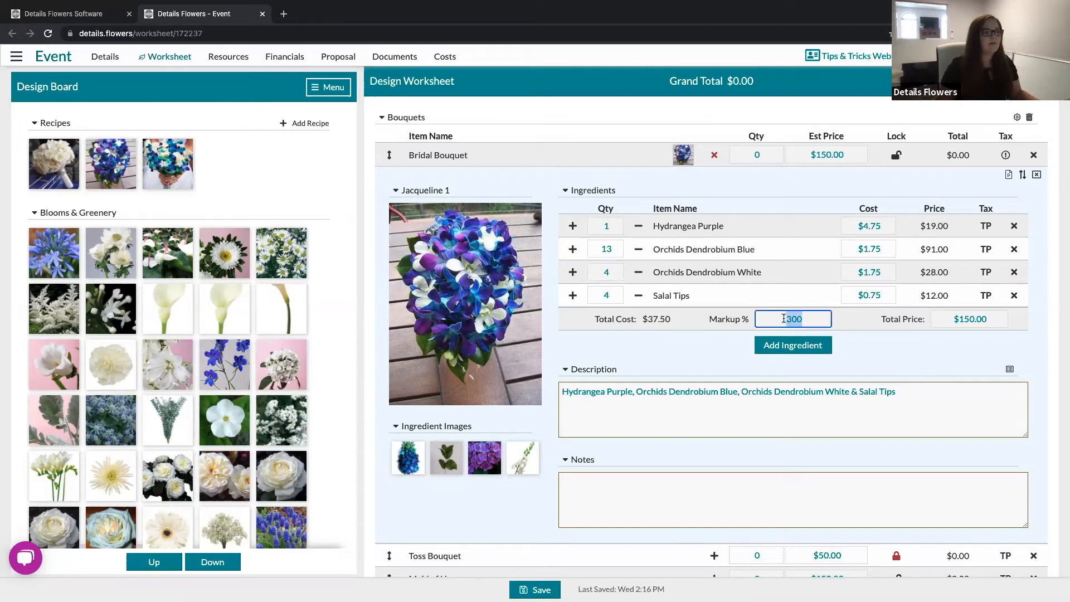
pyautogui.click(902, 347)
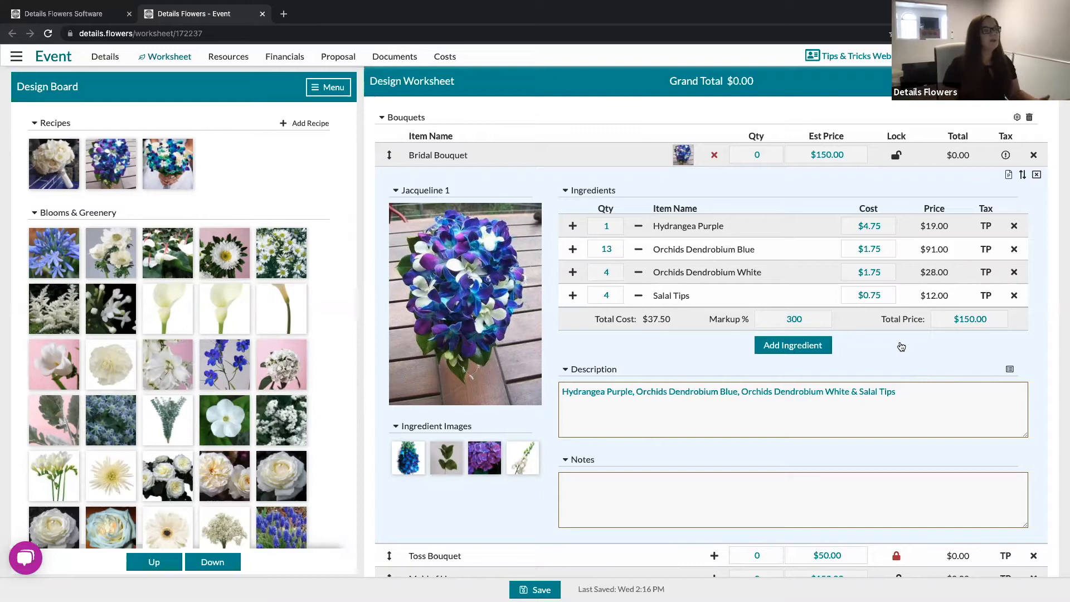
pyautogui.click(814, 320)
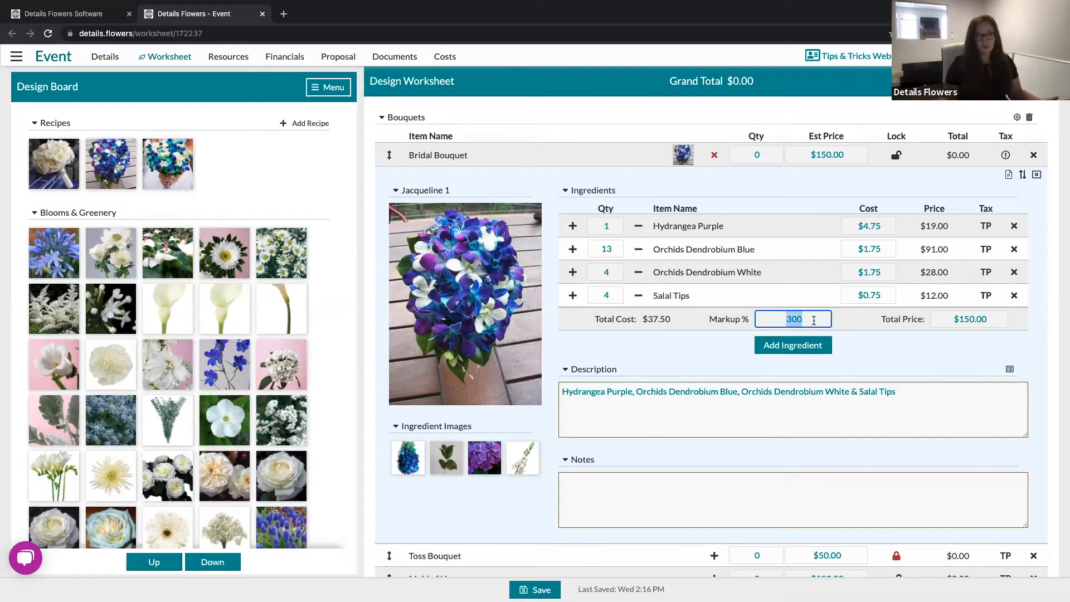
pyautogui.write('350')
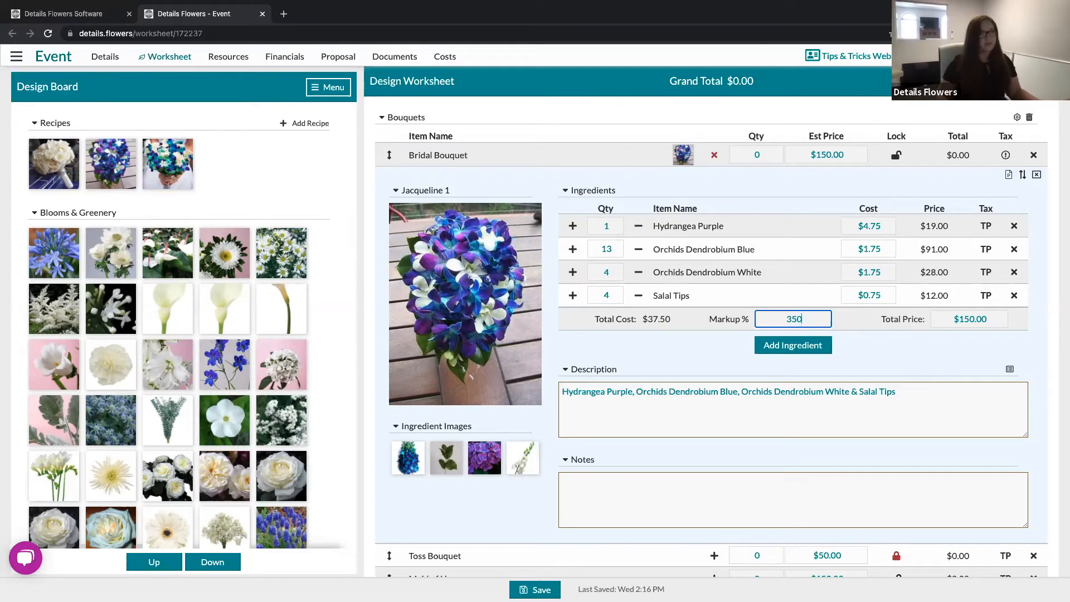
pyautogui.click(886, 363)
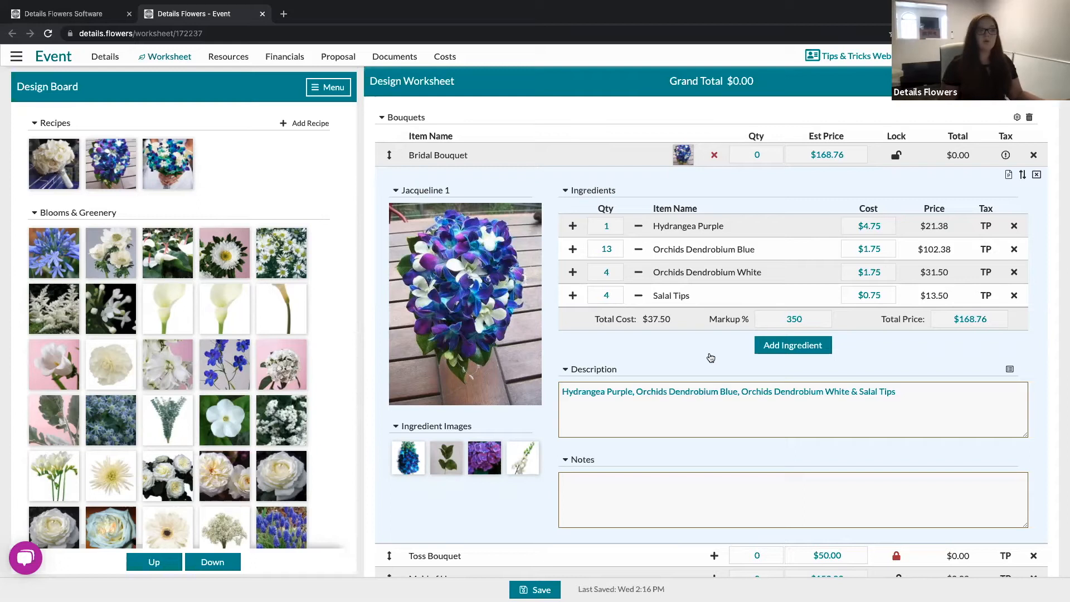
# Set the Bridal Bouquet item's quantity to 1
pyautogui.click(773, 152)
pyautogui.write('1')
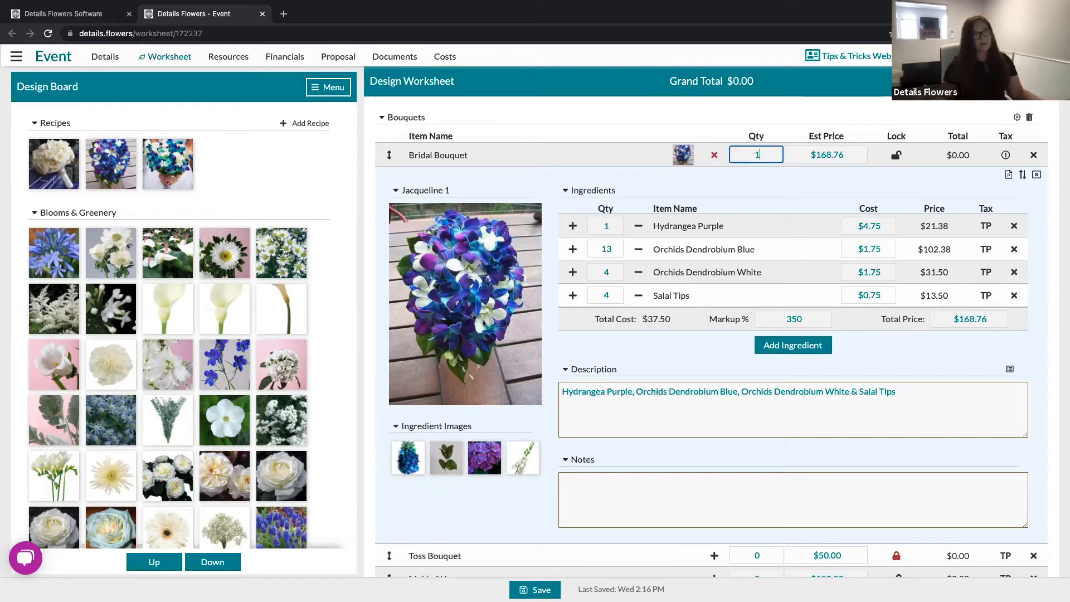
pyautogui.click(777, 187)
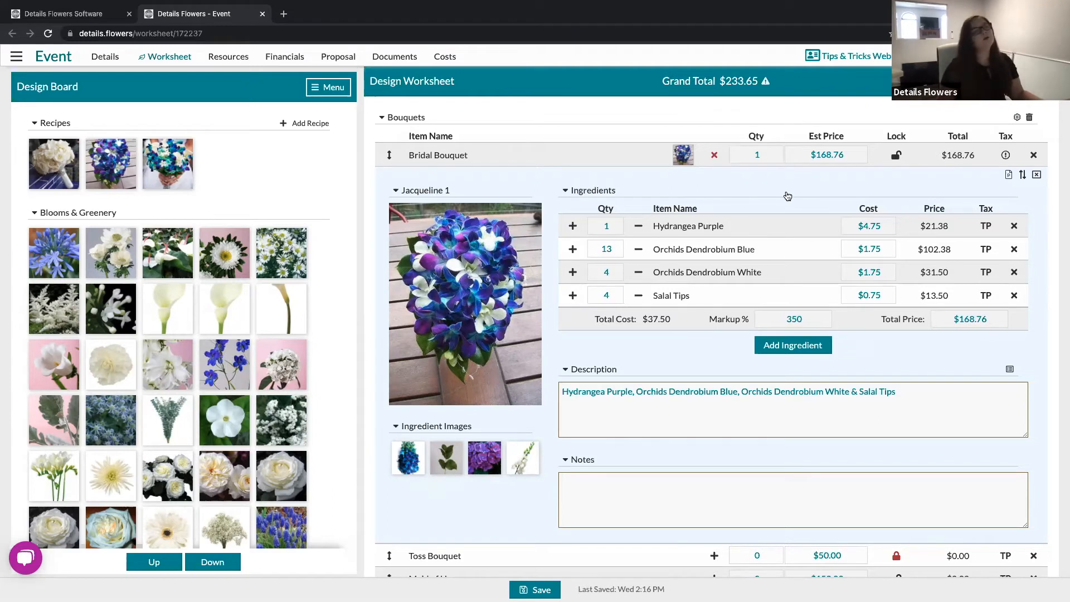
# Compare the Bridal Bouquet's line total with the total price calculated from its ingredients
pyautogui.moveTo(941, 157); pyautogui.dragTo(977, 161)
pyautogui.click(861, 179)
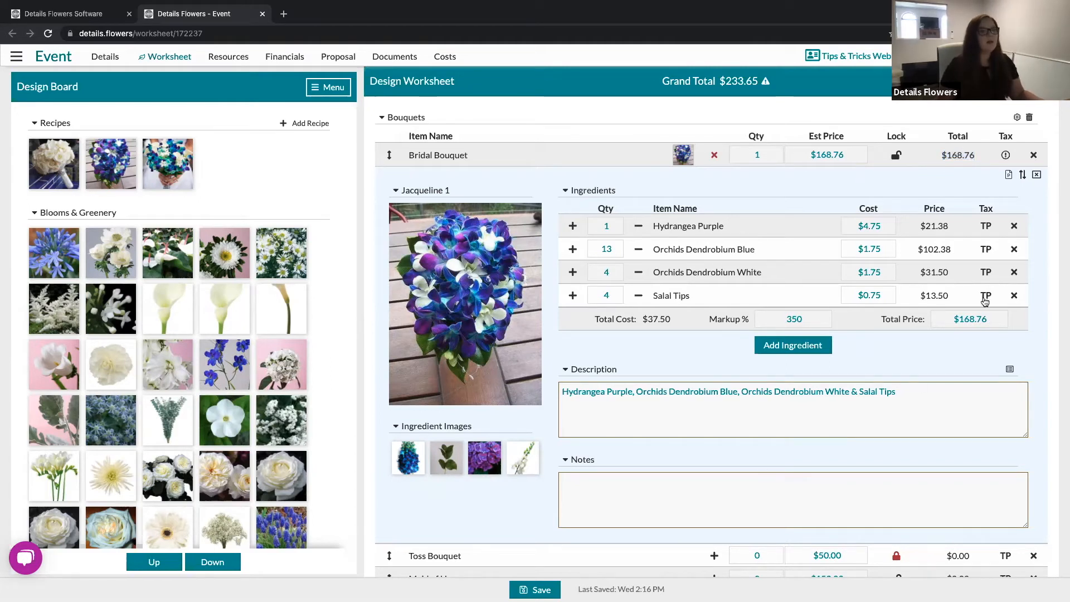
pyautogui.moveTo(952, 319); pyautogui.dragTo(995, 320)
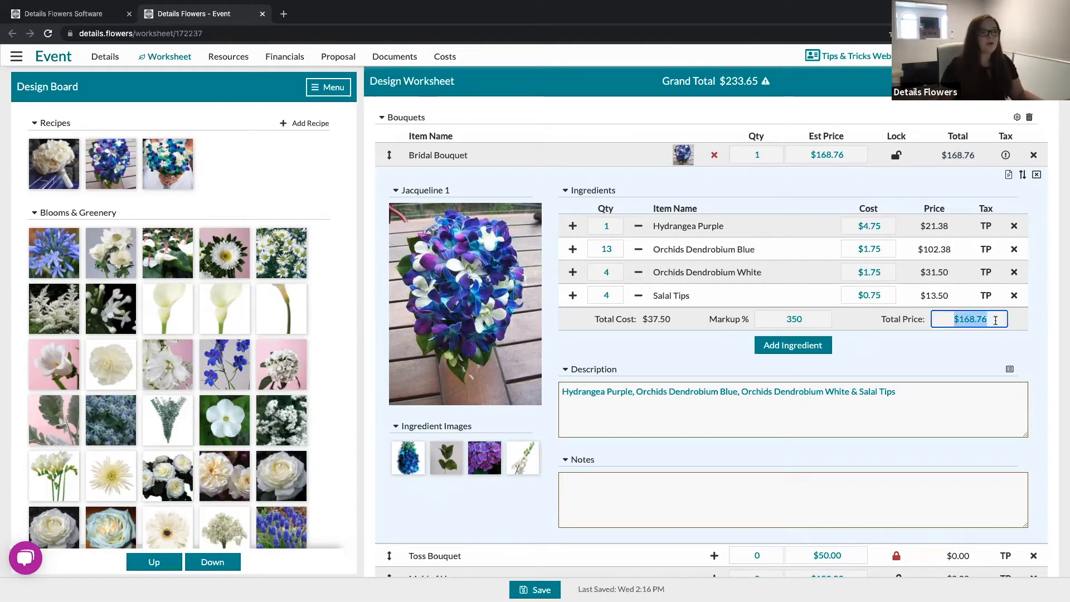
pyautogui.click(943, 351)
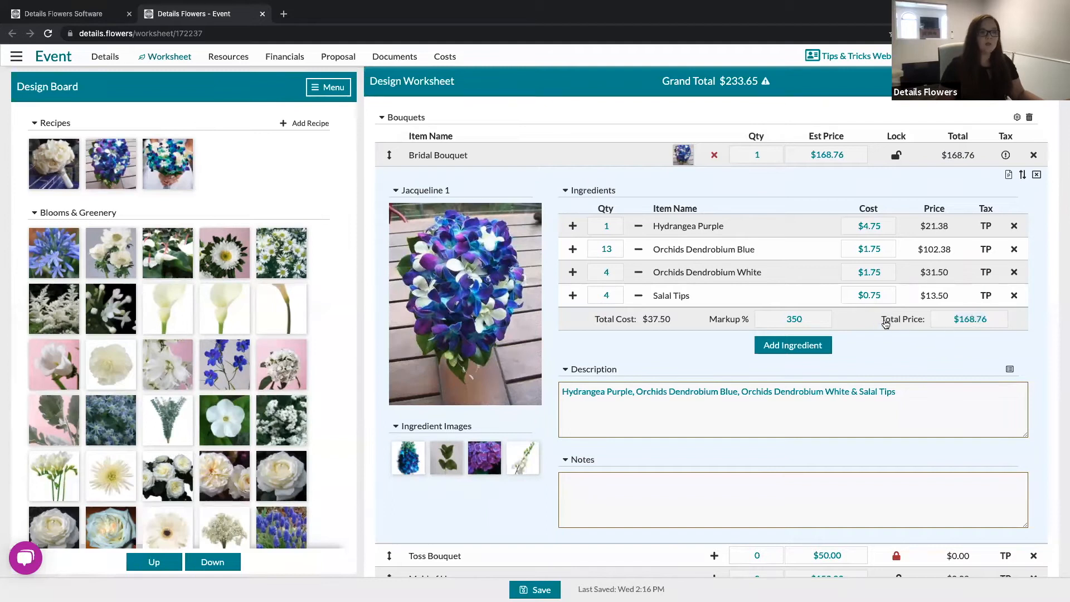
pyautogui.moveTo(878, 320); pyautogui.dragTo(925, 320)
pyautogui.click(921, 355)
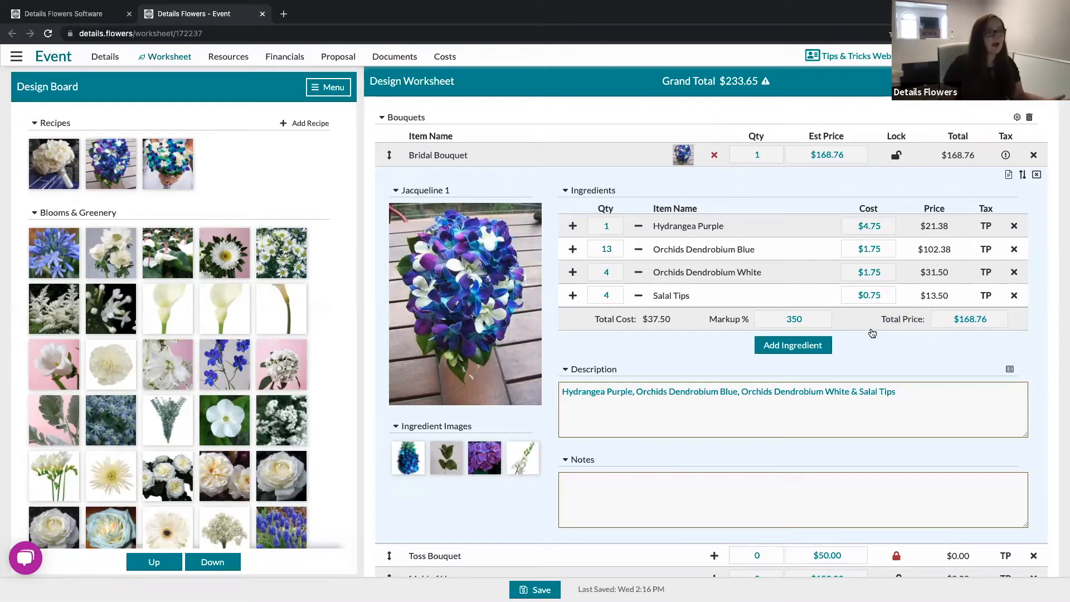
# Override the Bridal Bouquet's estimated price with $180
pyautogui.click(850, 155)
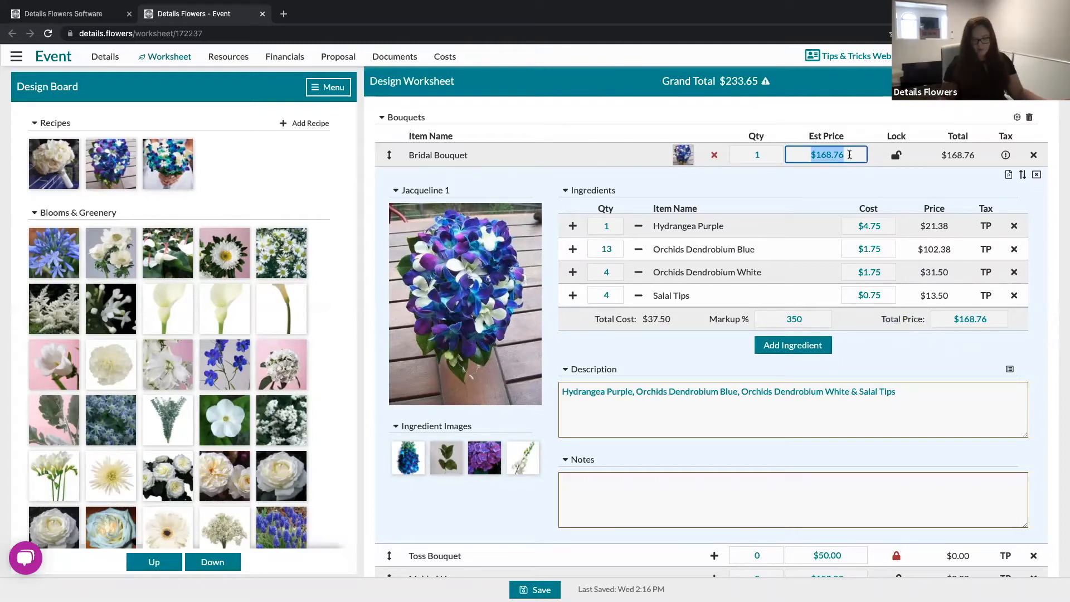
pyautogui.write('180')
pyautogui.click(883, 183)
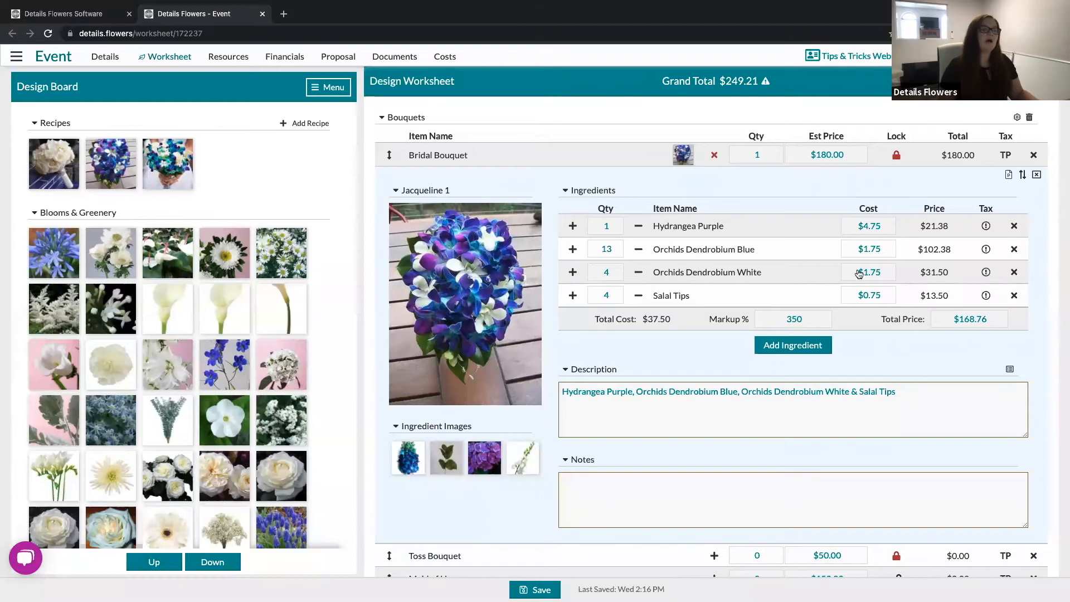
# Set the Bridal Bouquet's ingredient quantities to 2 Hydrangea Purple, 6 Orchids Dendrobium White and 2 Salal Tips
pyautogui.scroll(-1, 802, 247)
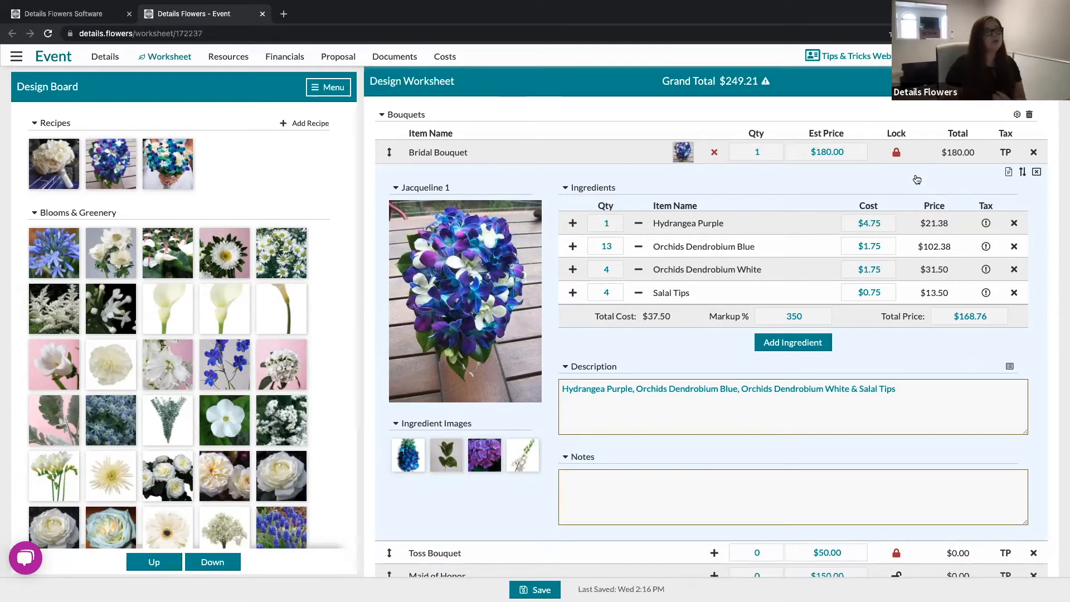
pyautogui.click(613, 227)
pyautogui.write('2')
pyautogui.click(616, 275)
pyautogui.write('6')
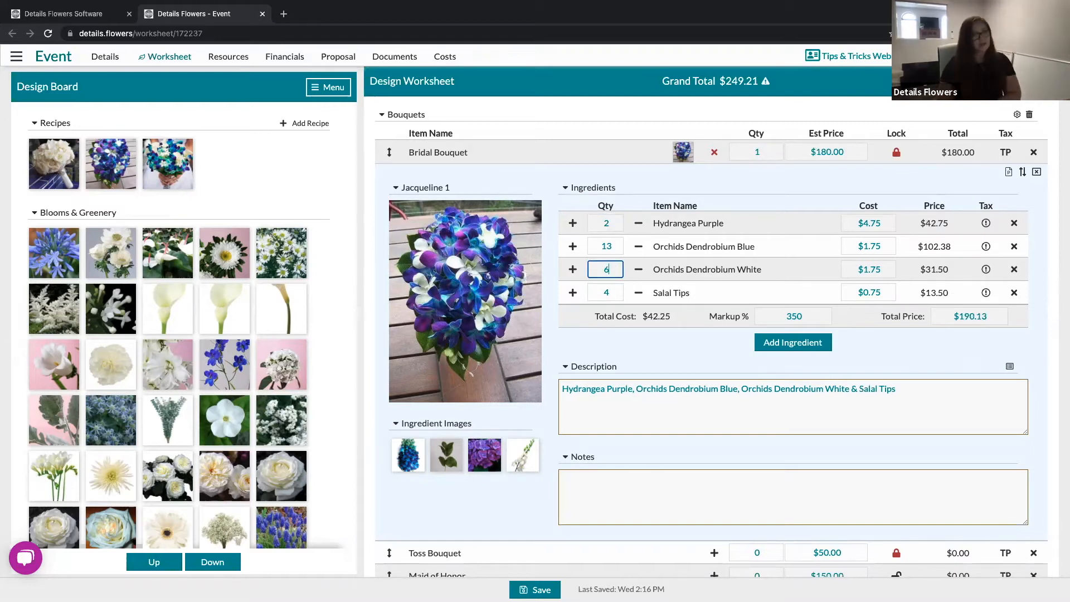
pyautogui.click(617, 294)
pyautogui.write('2')
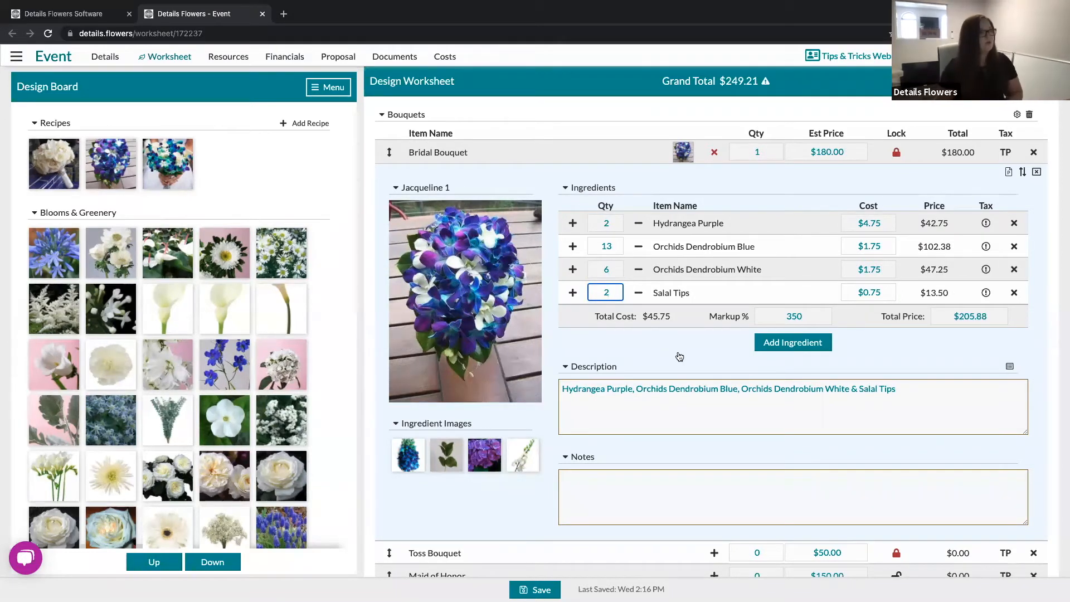
pyautogui.click(699, 368)
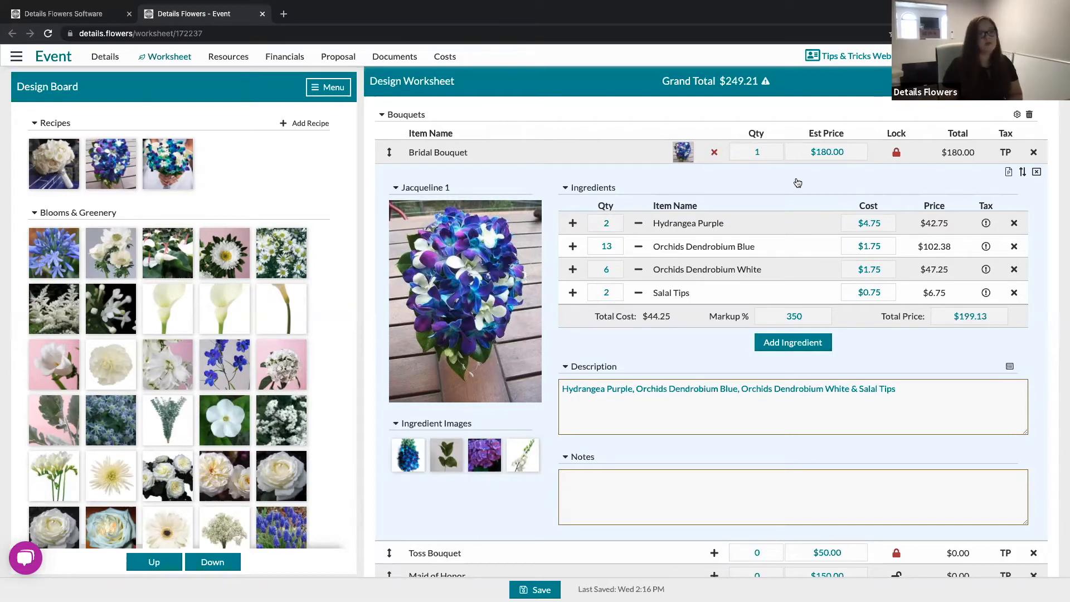
# Set the Bridal Bouquet's Orchids Dendrobium White quantity to 3 and its Salal Tips quantity to 4
pyautogui.click(606, 269)
pyautogui.write('3')
pyautogui.click(619, 292)
pyautogui.write('4')
pyautogui.click(834, 144)
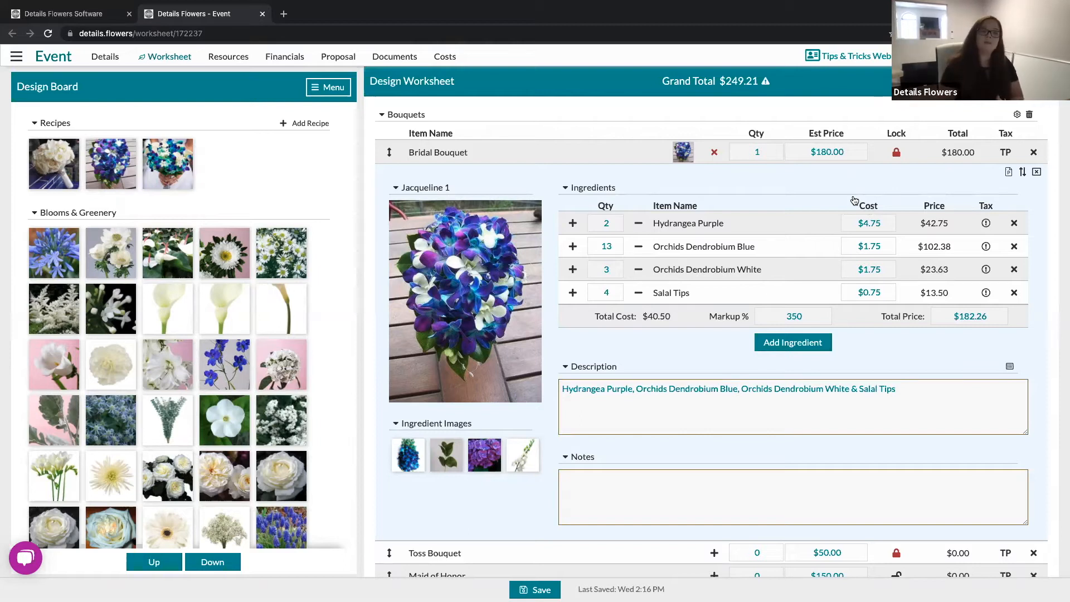
# Unlock the Bridal Bouquet's price and override its estimated price with $190
pyautogui.click(896, 152)
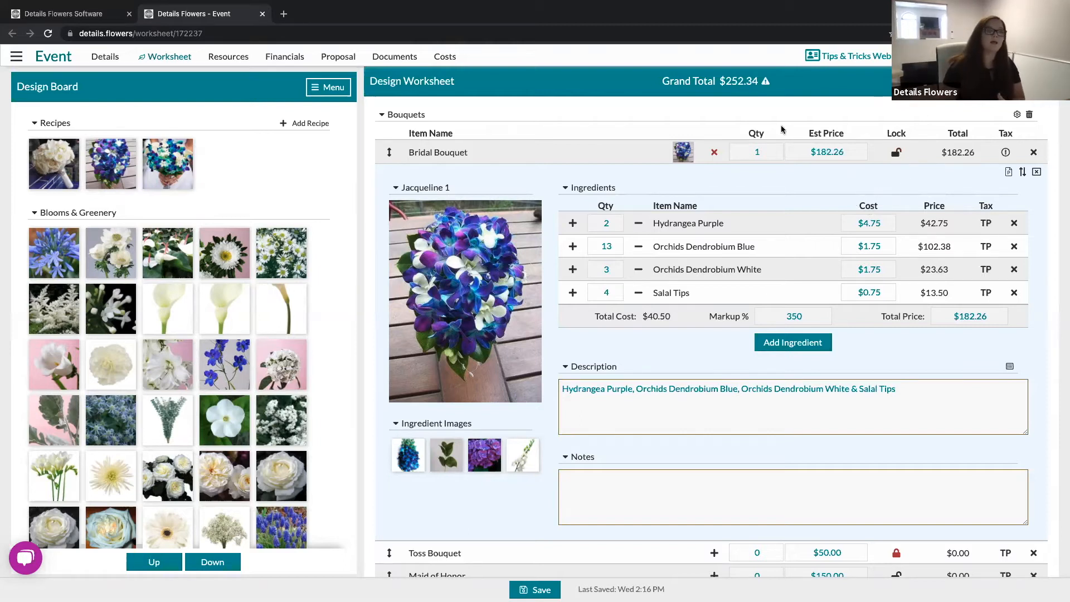
pyautogui.click(847, 152)
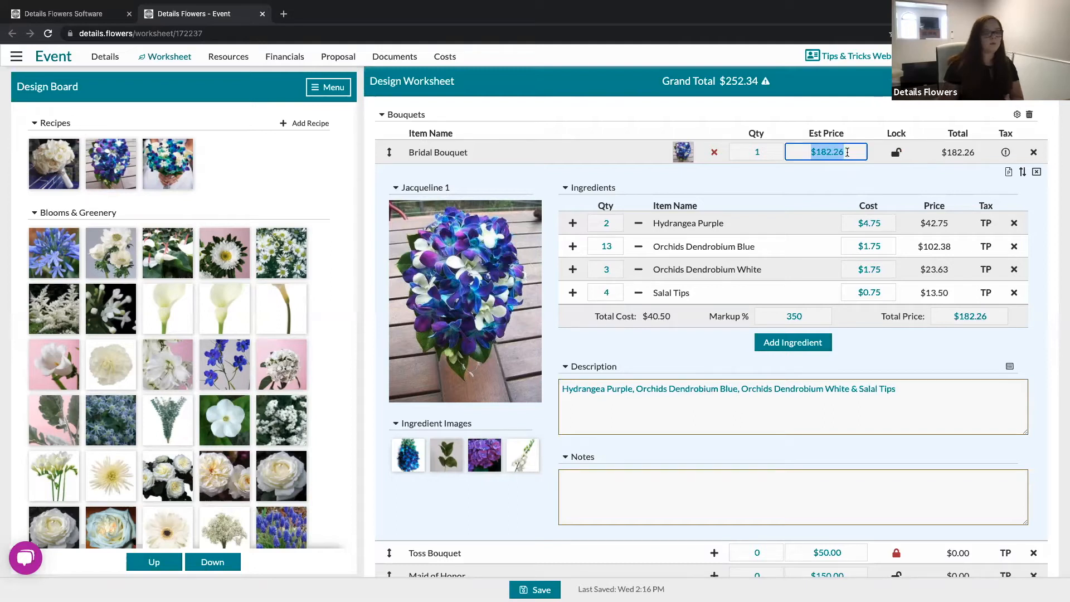
pyautogui.write('190')
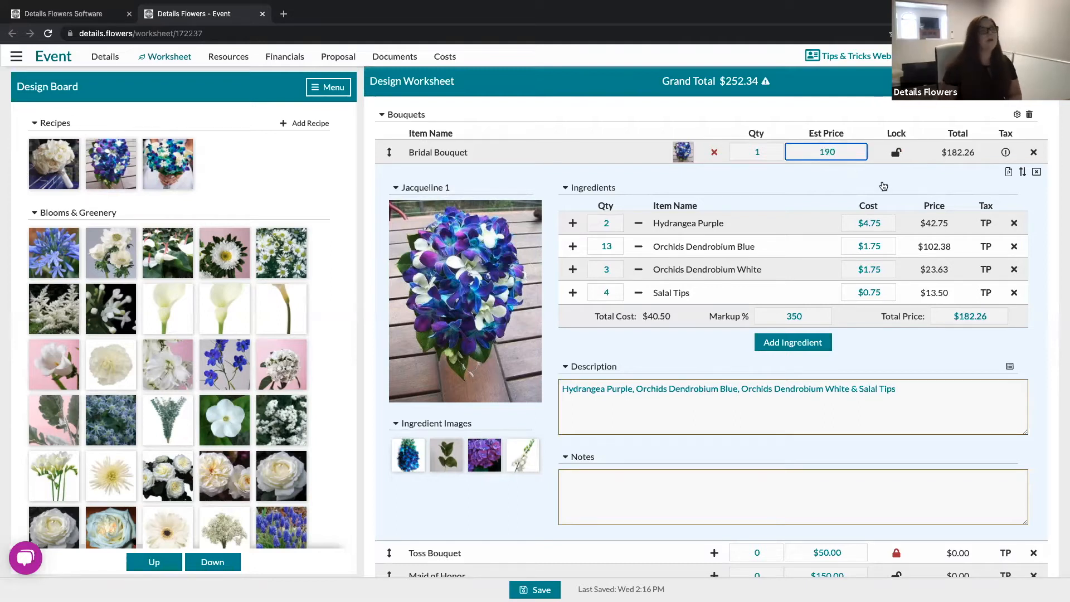
pyautogui.click(899, 177)
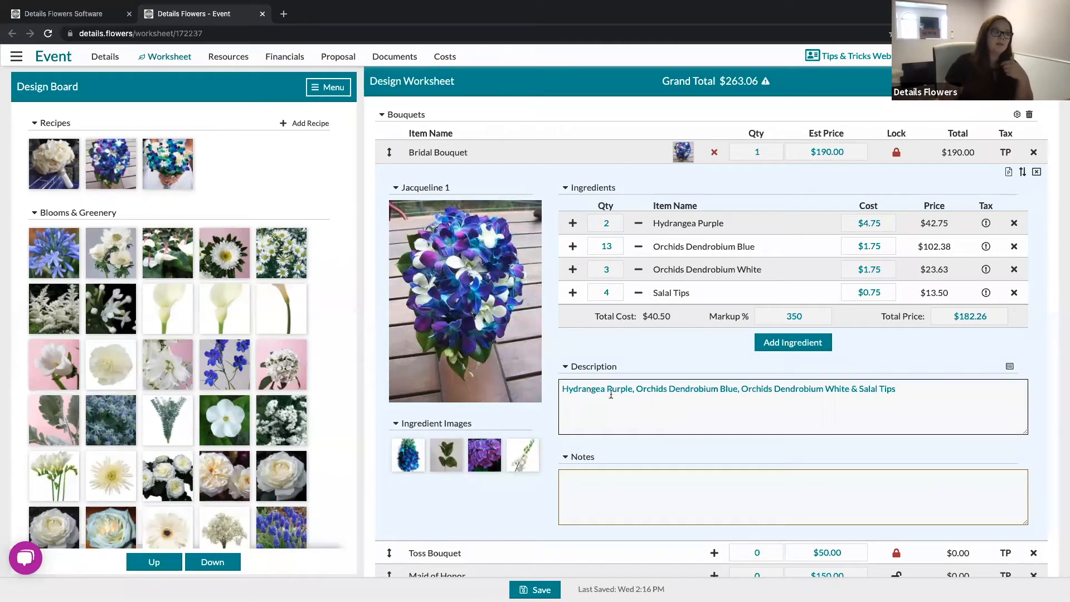
# Clear the Bridal Bouquet's description and replace it with the copied ingredient list
pyautogui.click(904, 389)
pyautogui.tripleClick(558, 392)
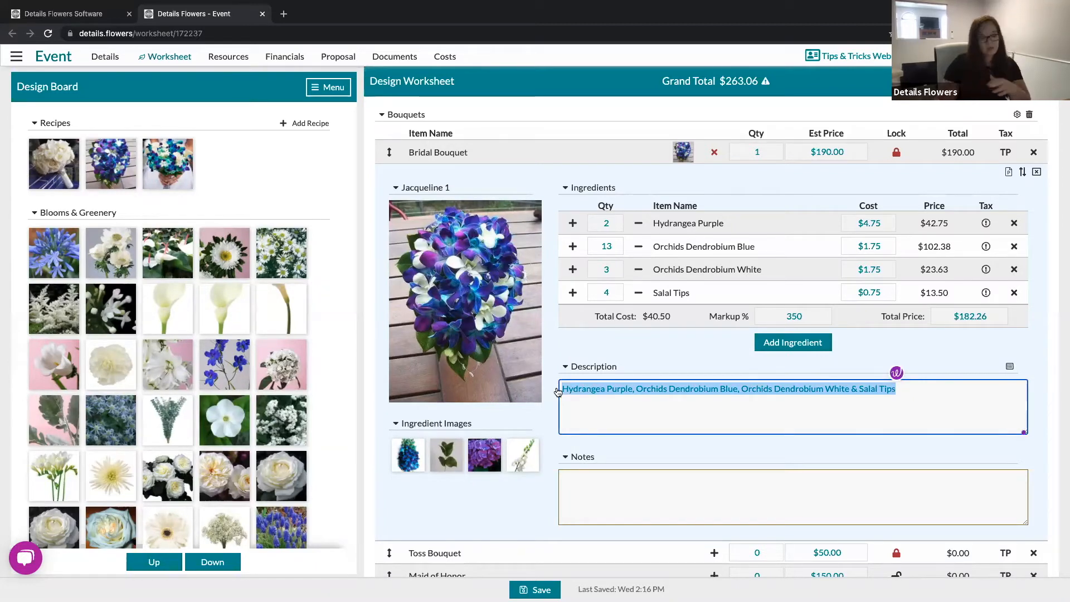
pyautogui.press('BackSpace')
pyautogui.click(721, 360)
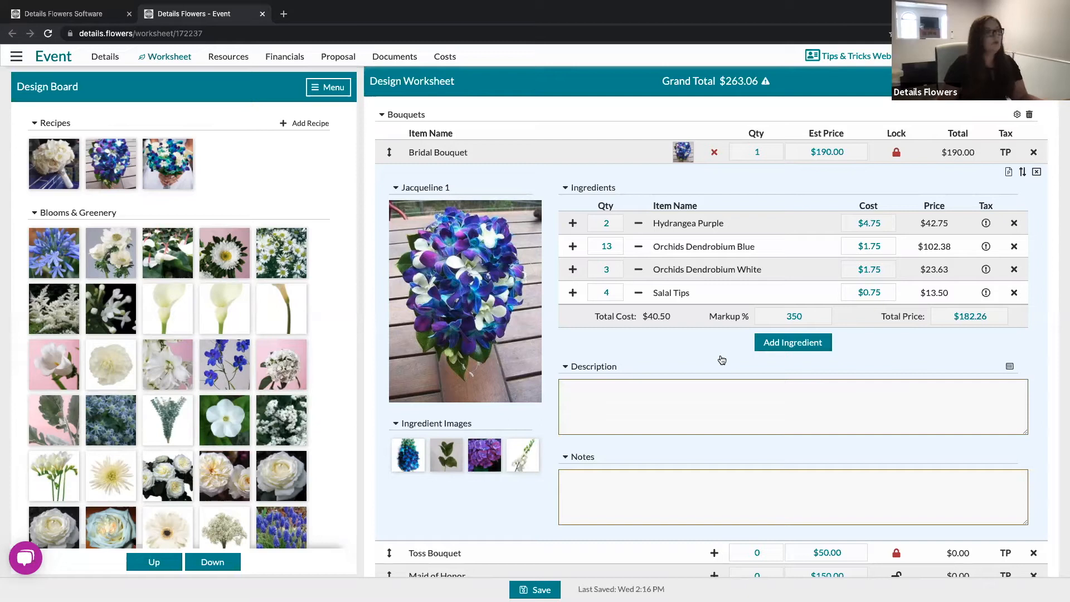
pyautogui.click(1006, 371)
pyautogui.click(765, 402)
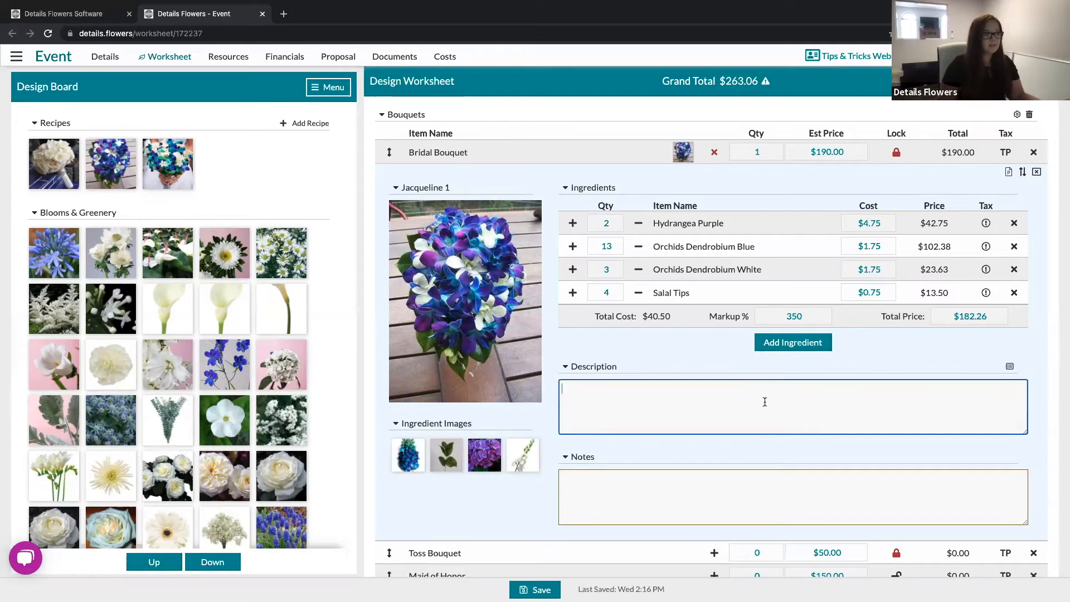
pyautogui.hotkey('ctrl', 'v')
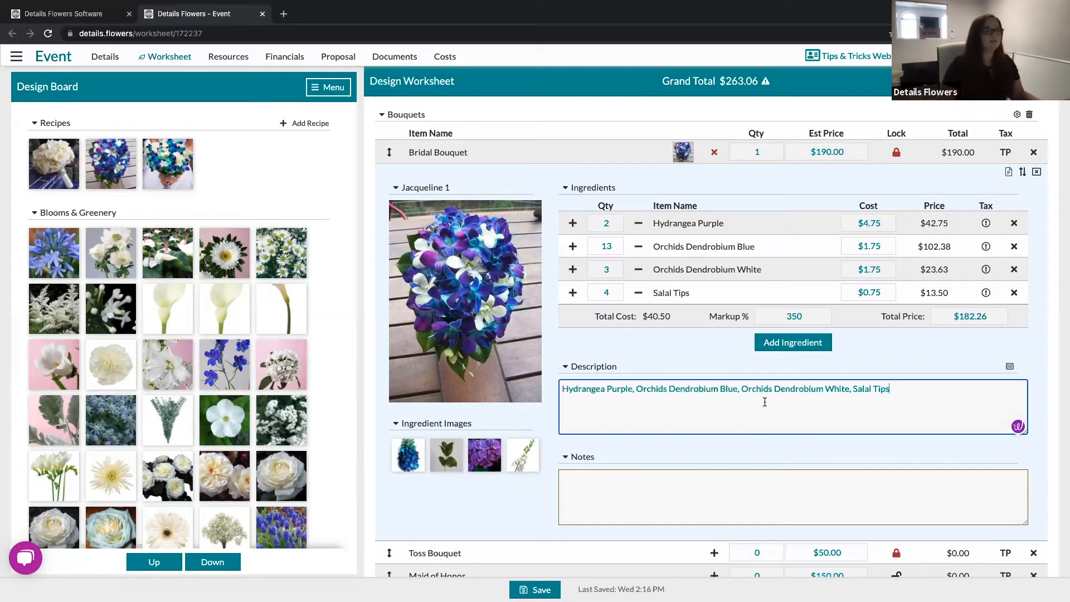
pyautogui.click(693, 351)
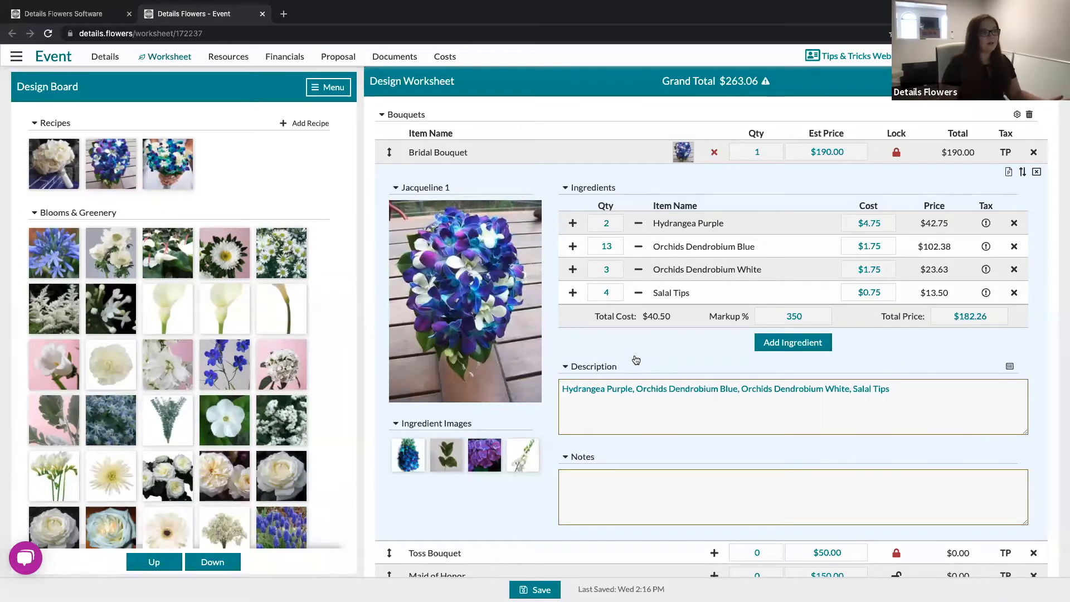
pyautogui.moveTo(910, 389); pyautogui.dragTo(564, 389)
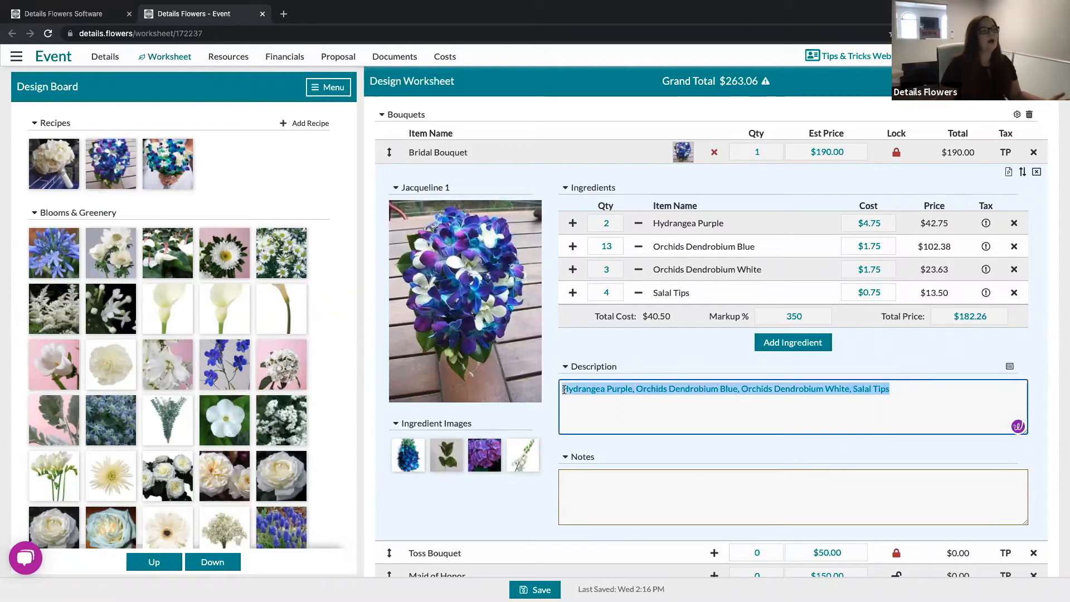
pyautogui.click(649, 358)
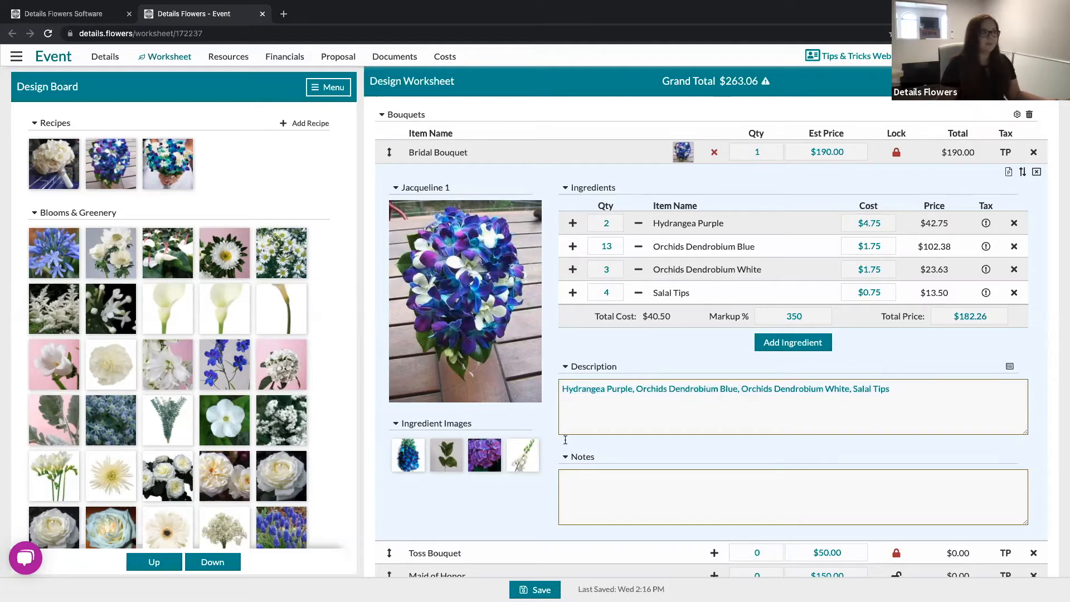
# Enter "Wrapped in twine" in the Bridal Bouquet's notes
pyautogui.click(630, 494)
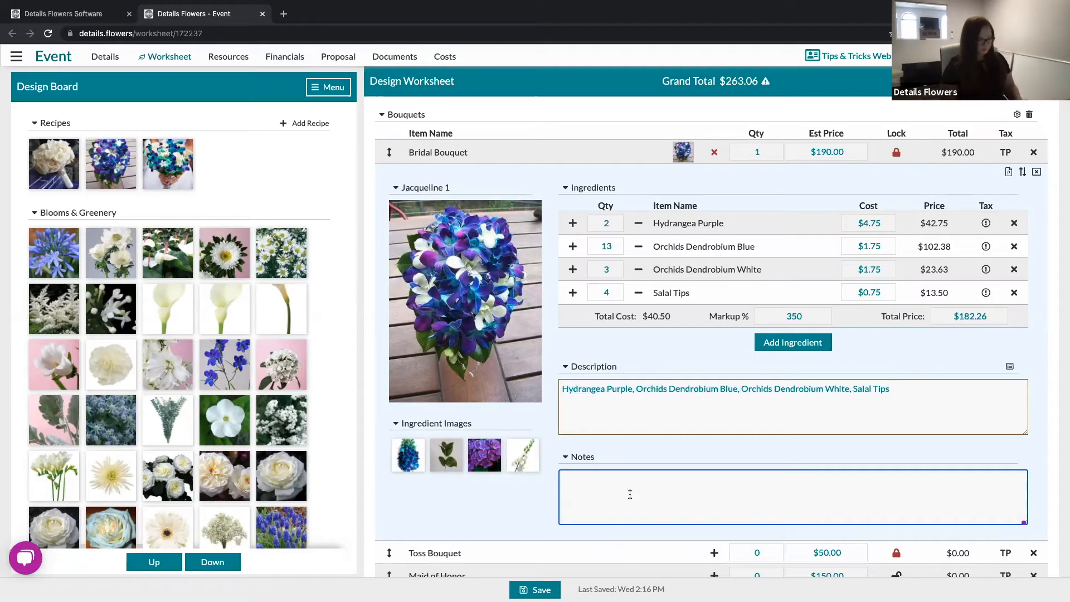
pyautogui.write('Wrappin')
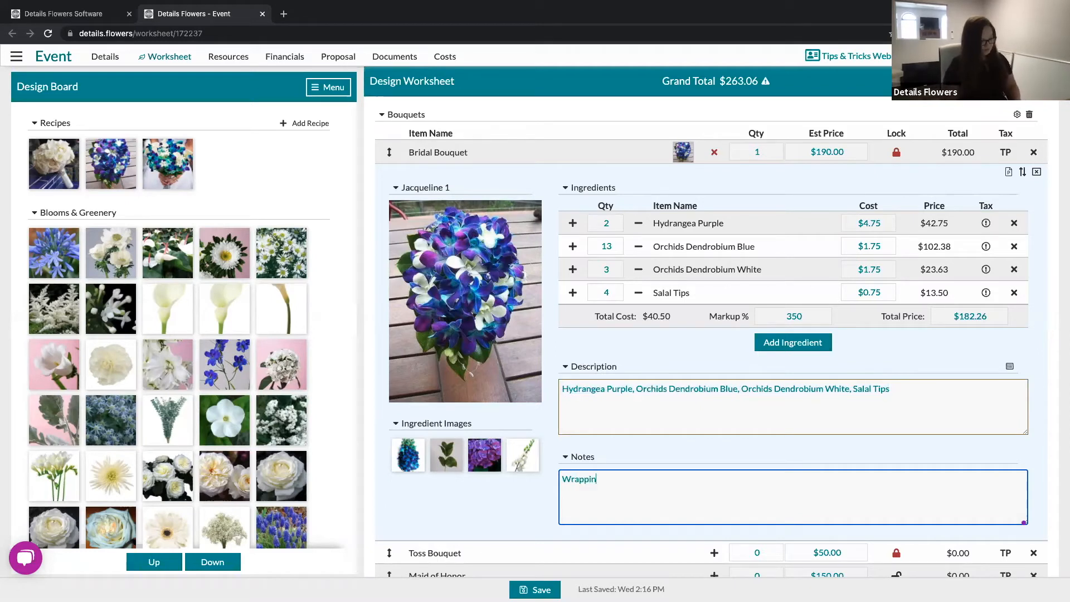
pyautogui.press('BackSpace')
pyautogui.press('BackSpace')
pyautogui.write('ed in t')
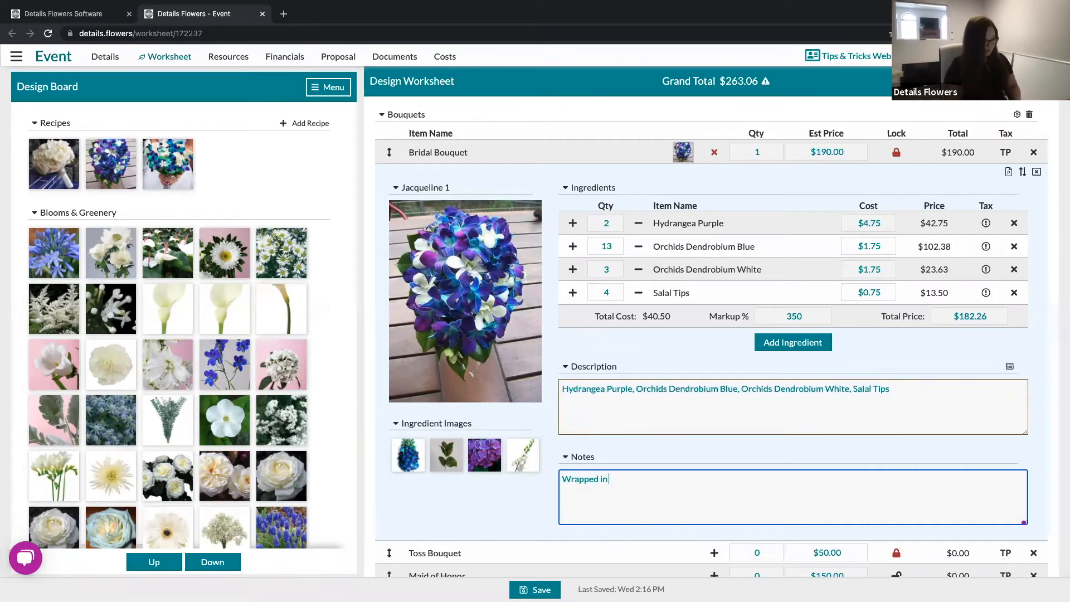
pyautogui.write('wine')
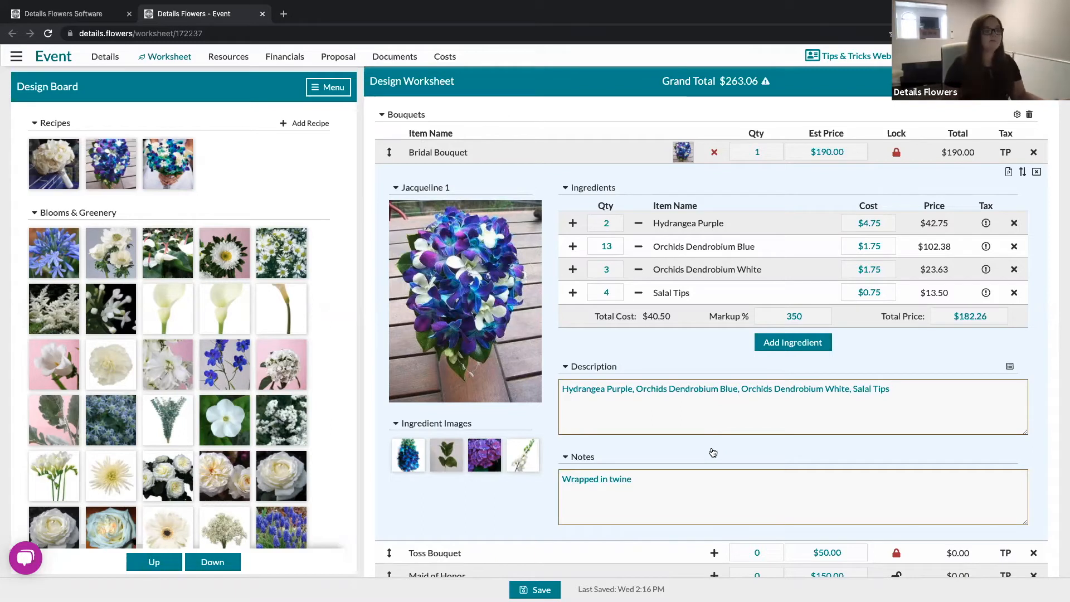
pyautogui.click(606, 486)
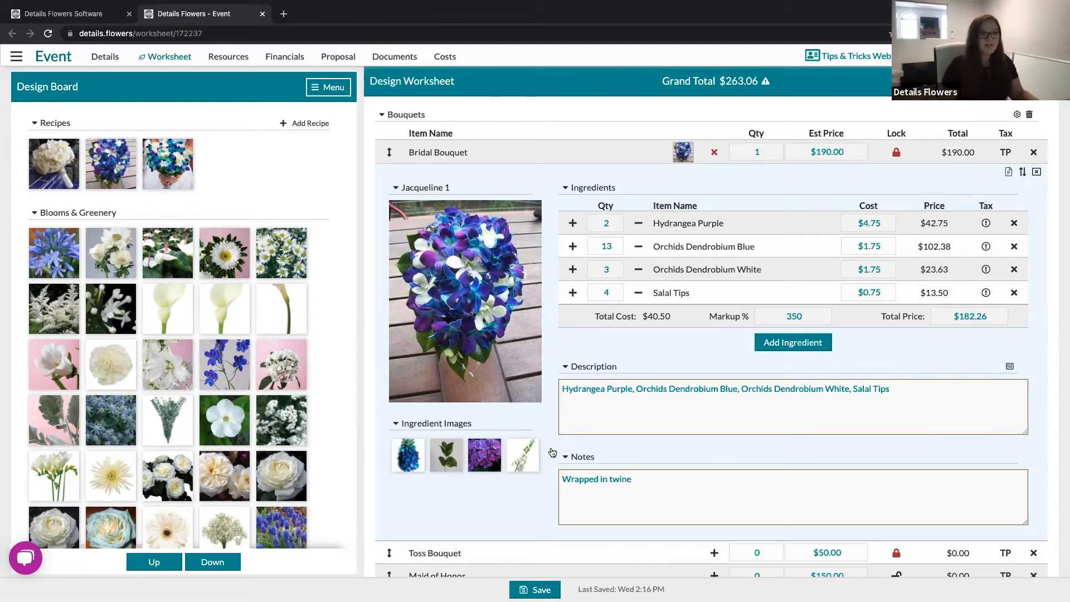
# Replace the Bridal Bouquet's notes with the copied ingredient list
pyautogui.moveTo(910, 390); pyautogui.dragTo(561, 389)
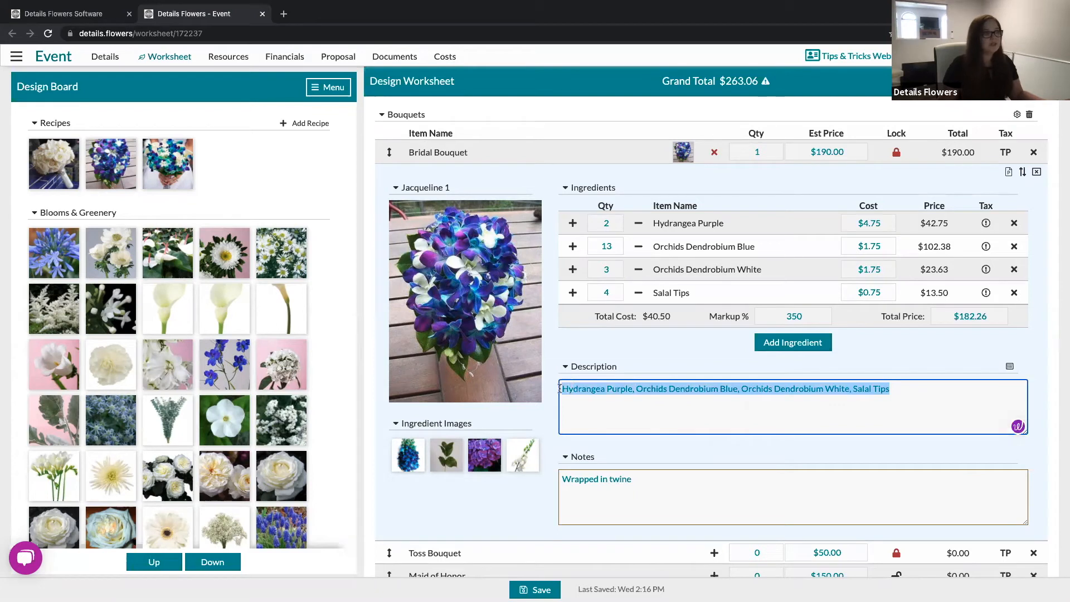
pyautogui.click(672, 449)
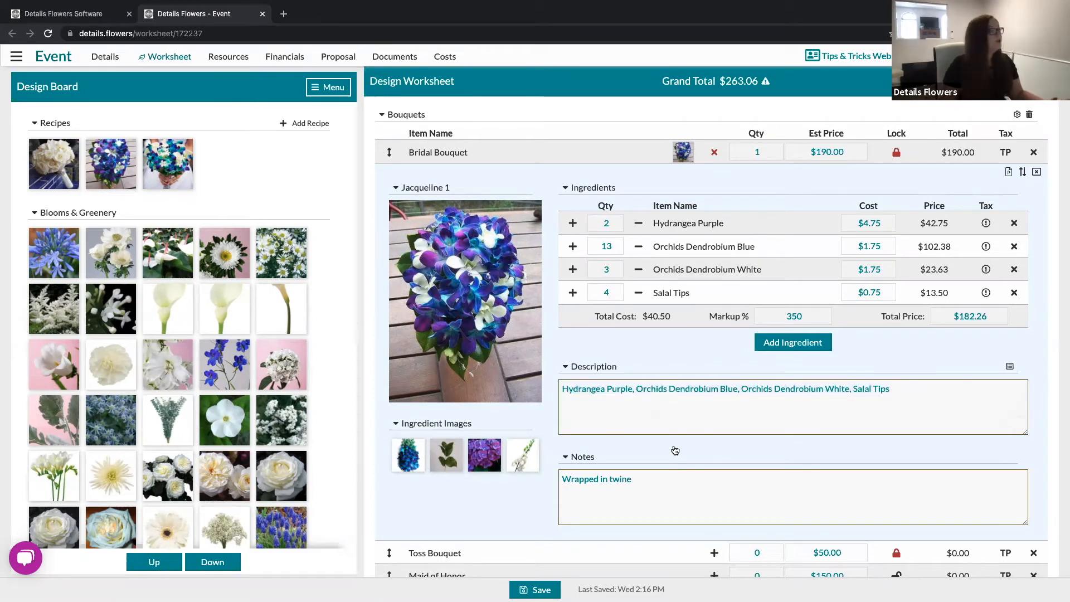
pyautogui.moveTo(925, 392); pyautogui.dragTo(546, 390)
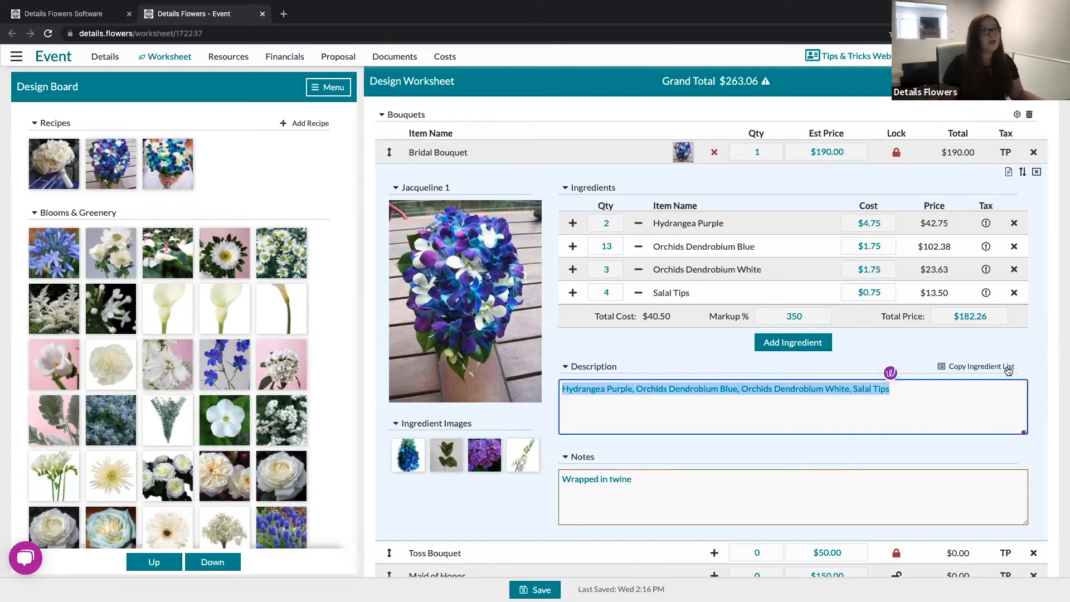
pyautogui.moveTo(664, 483); pyautogui.dragTo(521, 470)
pyautogui.press('super+v')
pyautogui.click(638, 443)
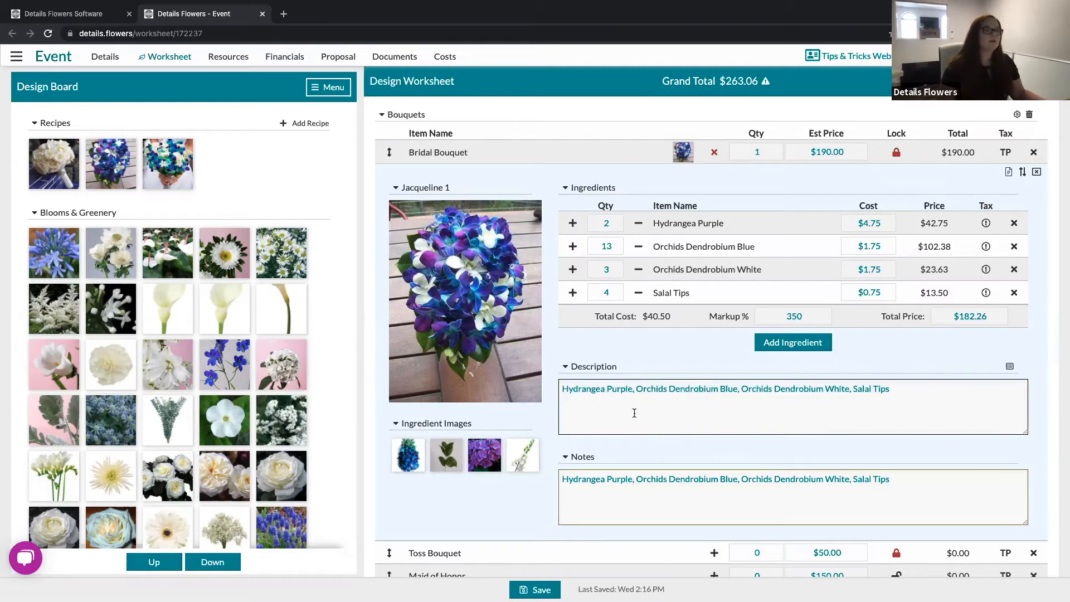
# Add a Bouquets line item named "Bridal Bouq Option 2" and place it directly below the collapsed Bridal Bouquet
pyautogui.scroll(-4, 635, 413)
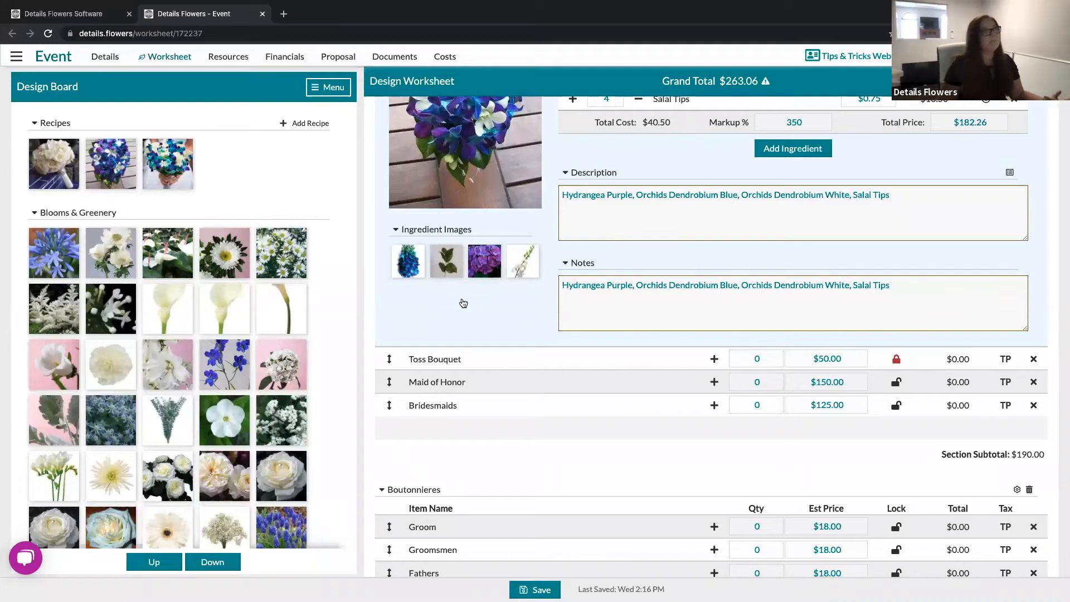
pyautogui.scroll(2, 461, 303)
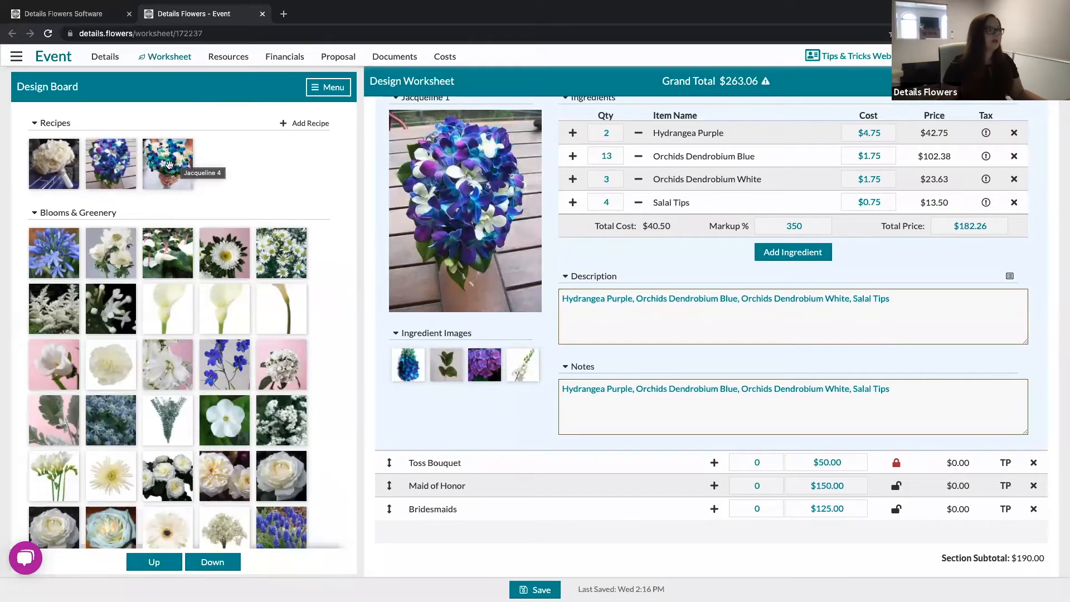
pyautogui.scroll(3, 569, 209)
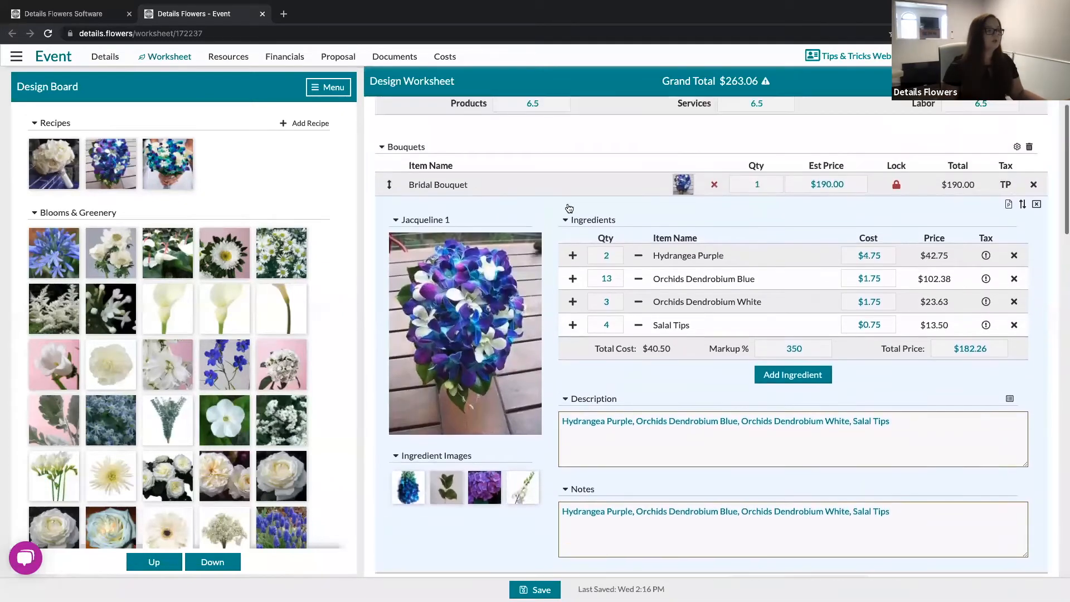
pyautogui.click(684, 185)
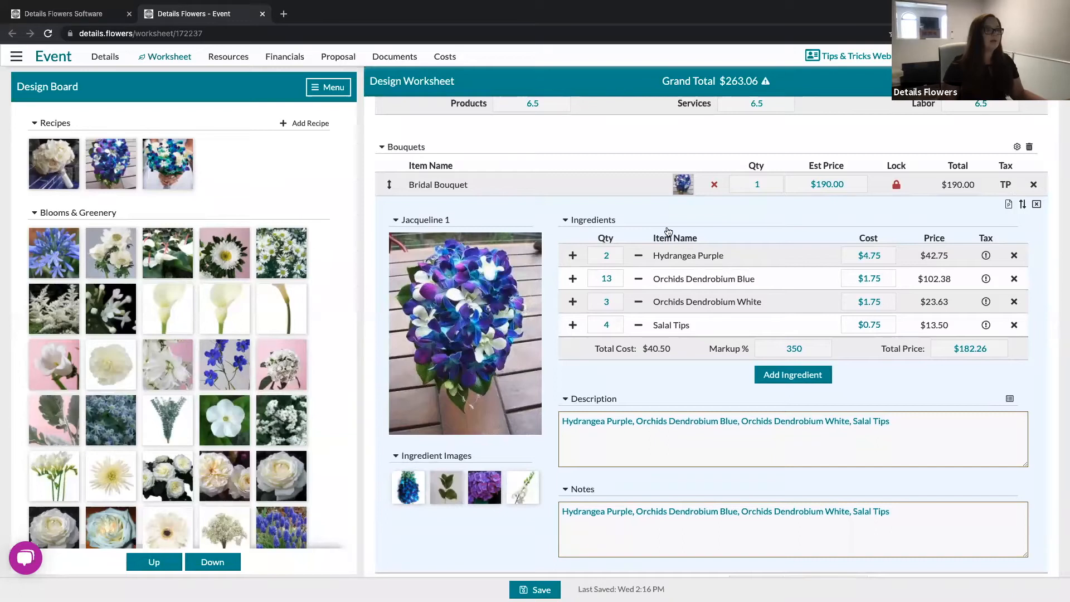
pyautogui.click(517, 282)
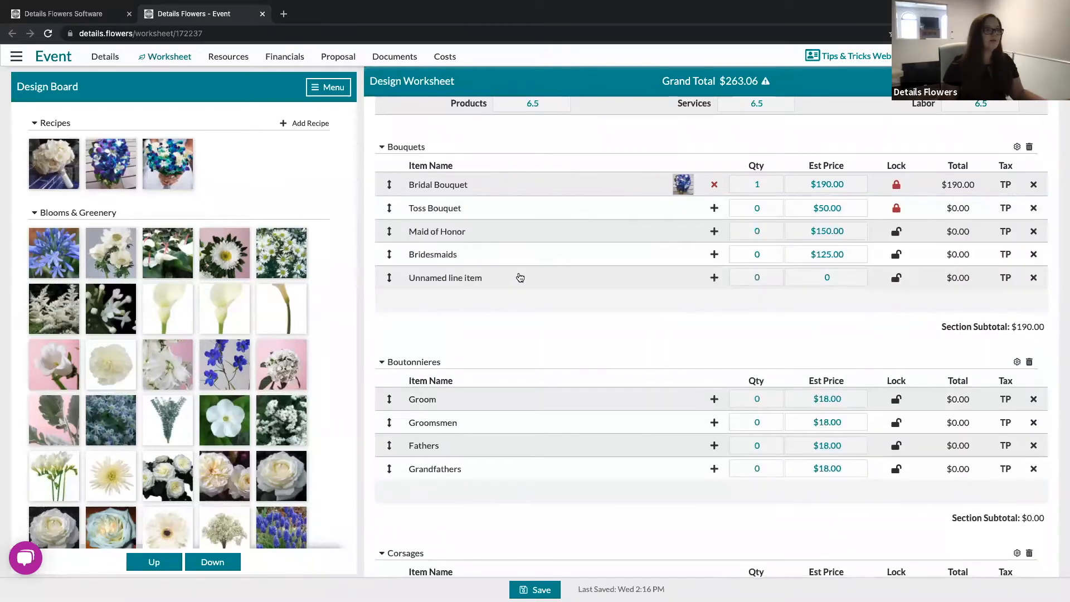
pyautogui.click(462, 278)
pyautogui.moveTo(492, 277); pyautogui.dragTo(411, 277)
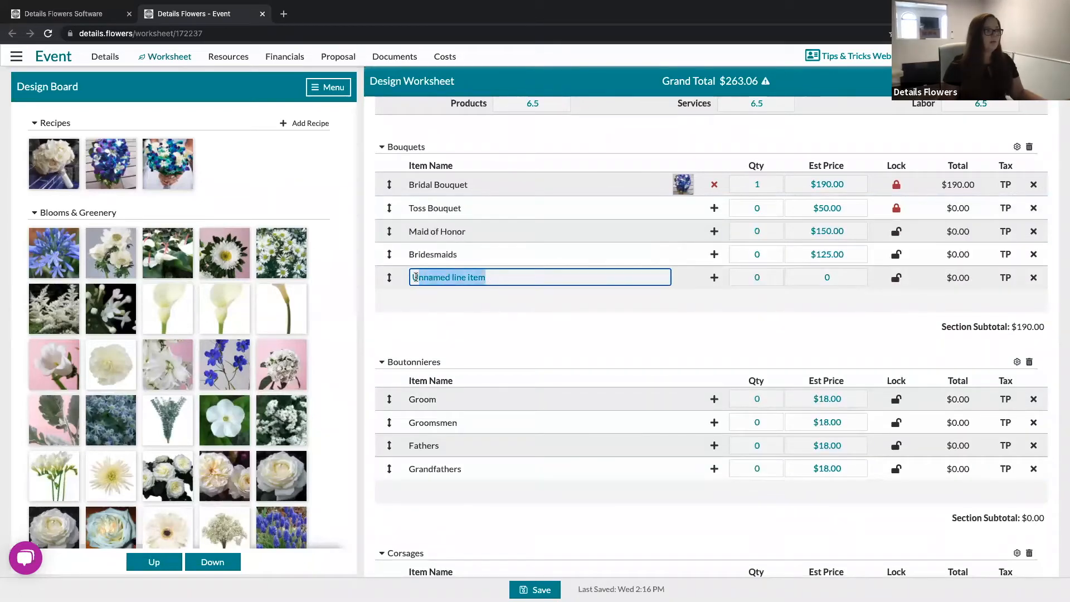
pyautogui.press('BackSpace')
pyautogui.write('Brida')
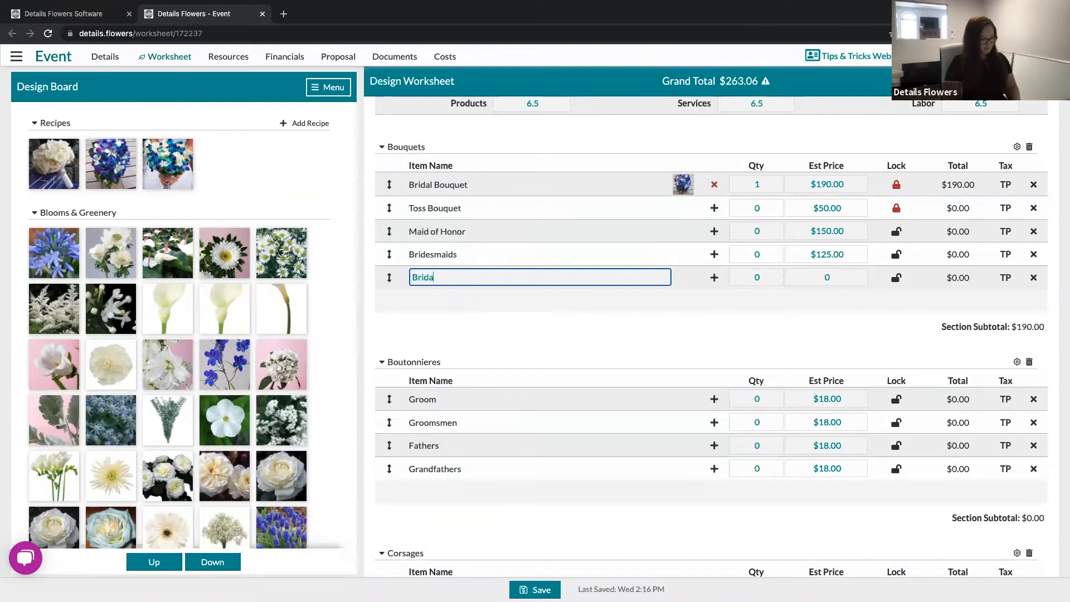
pyautogui.write('l Bouq Option 2')
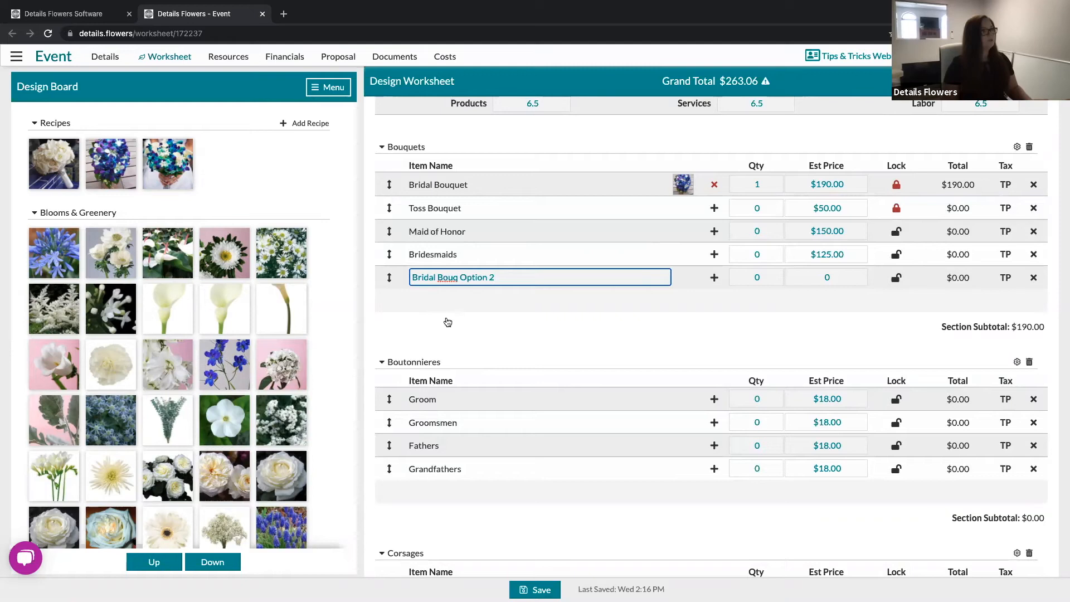
pyautogui.click(491, 336)
pyautogui.moveTo(397, 217); pyautogui.dragTo(390, 208)
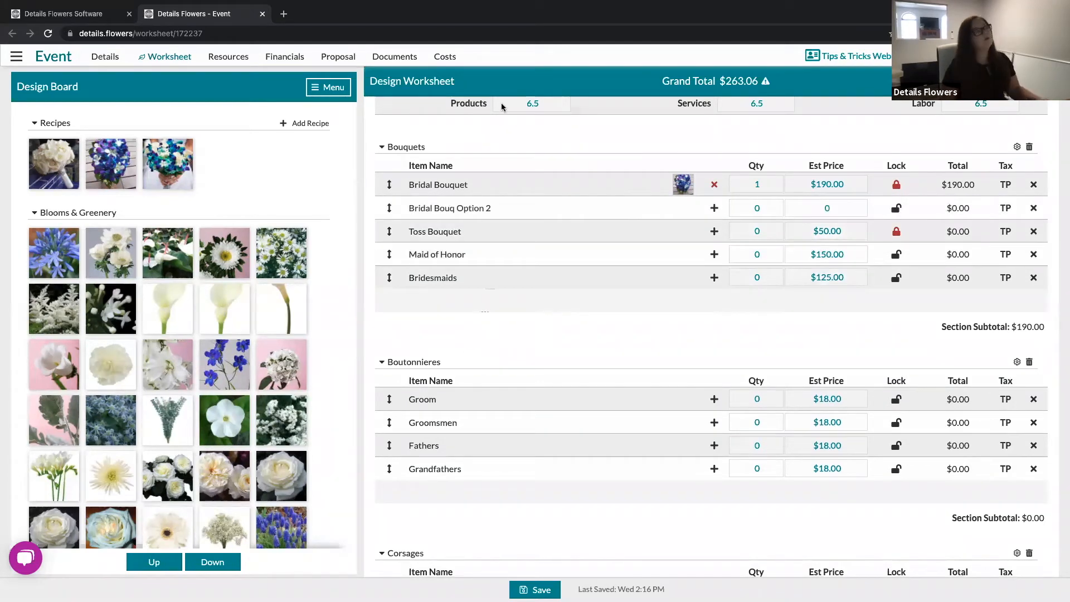
# Assign the Jacqueline 4 recipe to Bridal Bouq Option 2 and set its quantity to 1
pyautogui.moveTo(167, 165); pyautogui.dragTo(639, 211)
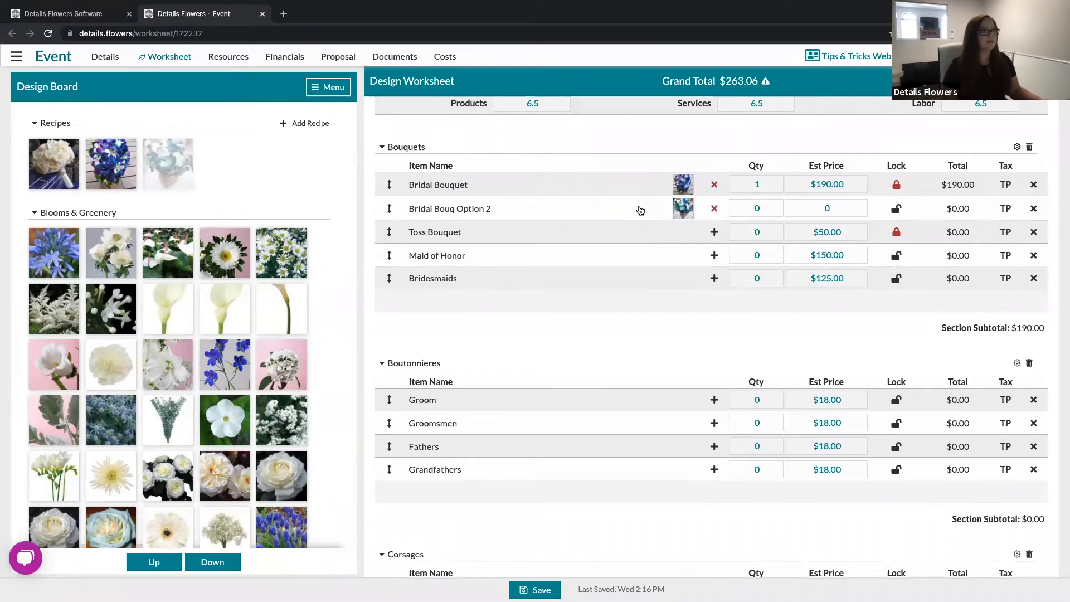
pyautogui.click(772, 208)
pyautogui.write('1')
pyautogui.click(803, 237)
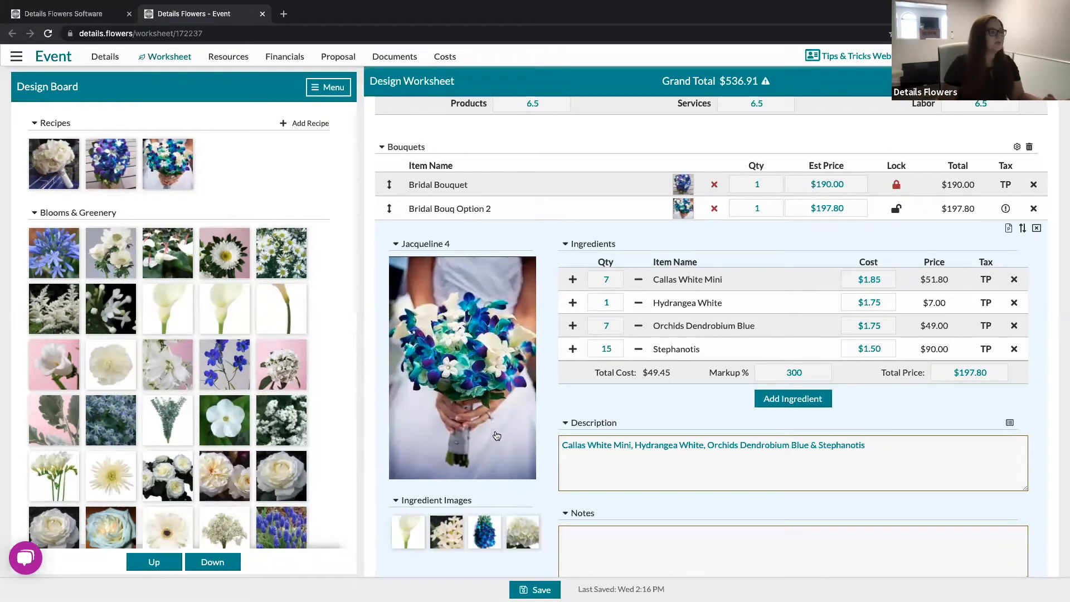
# Add Irithurium: 11th Hour from the design board to Bridal Bouq Option 2's ingredients with a quantity of 2
pyautogui.click(218, 564)
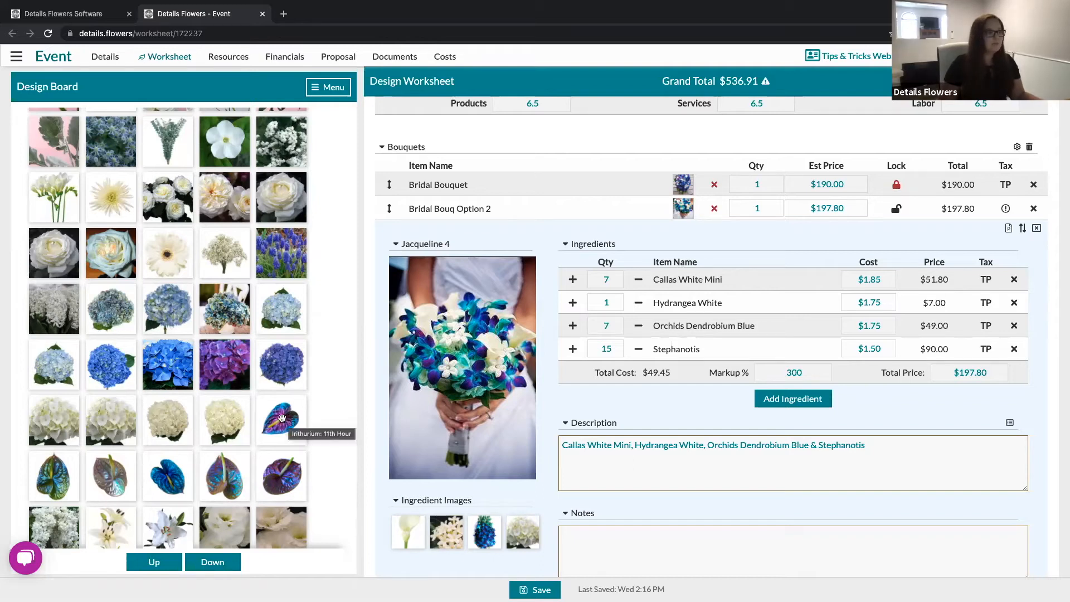
pyautogui.moveTo(281, 418); pyautogui.dragTo(723, 326)
pyautogui.click(618, 369)
pyautogui.press('BackSpace')
pyautogui.write('2')
pyautogui.click(709, 428)
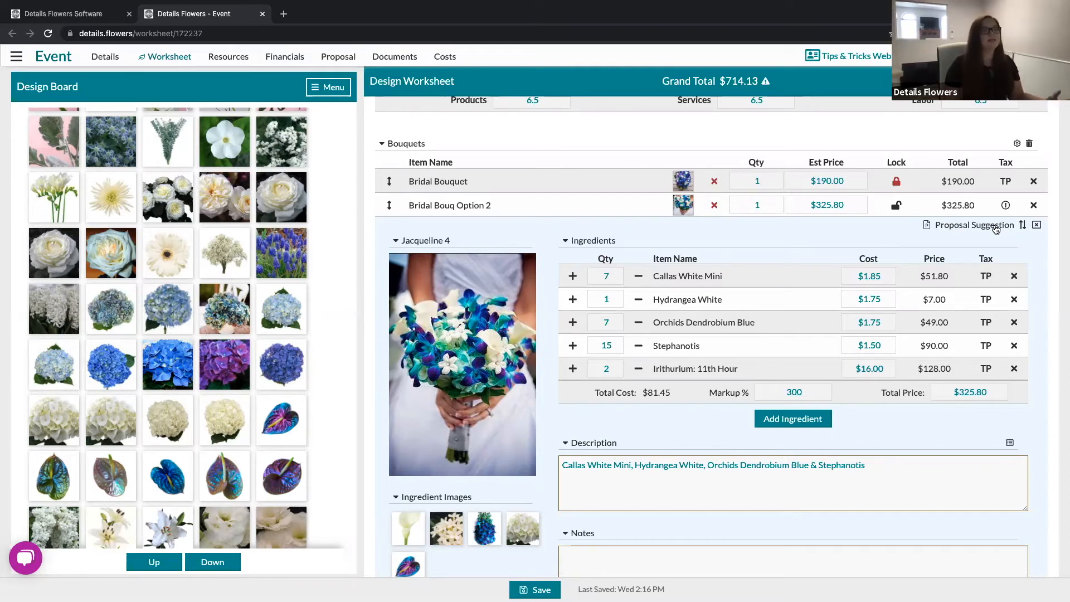
# Mark Bridal Bouq Option 2 as a proposal suggestion and lock its price
pyautogui.click(996, 225)
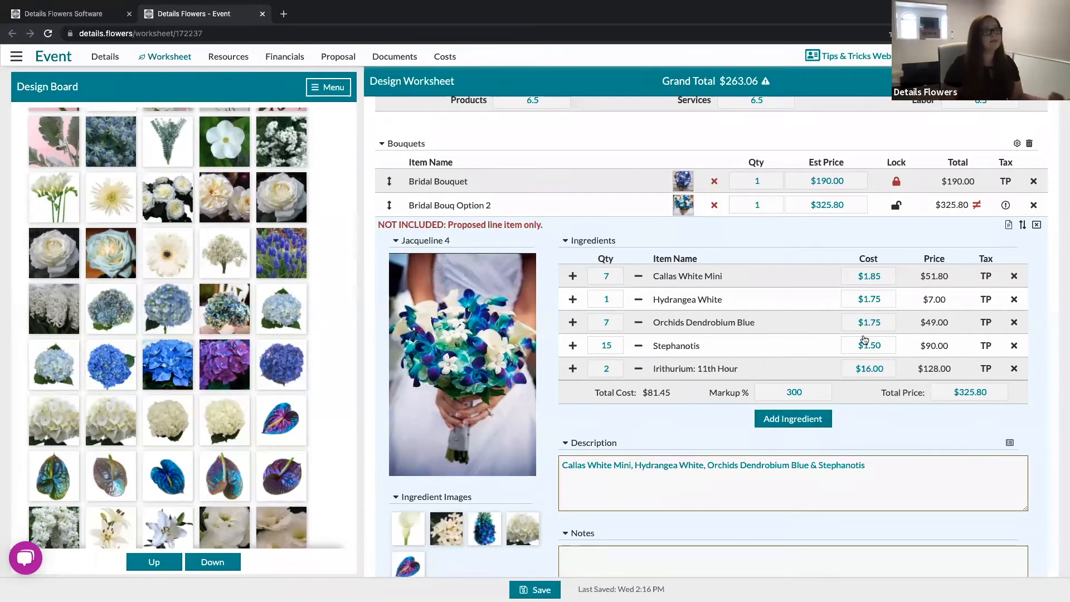
pyautogui.click(897, 206)
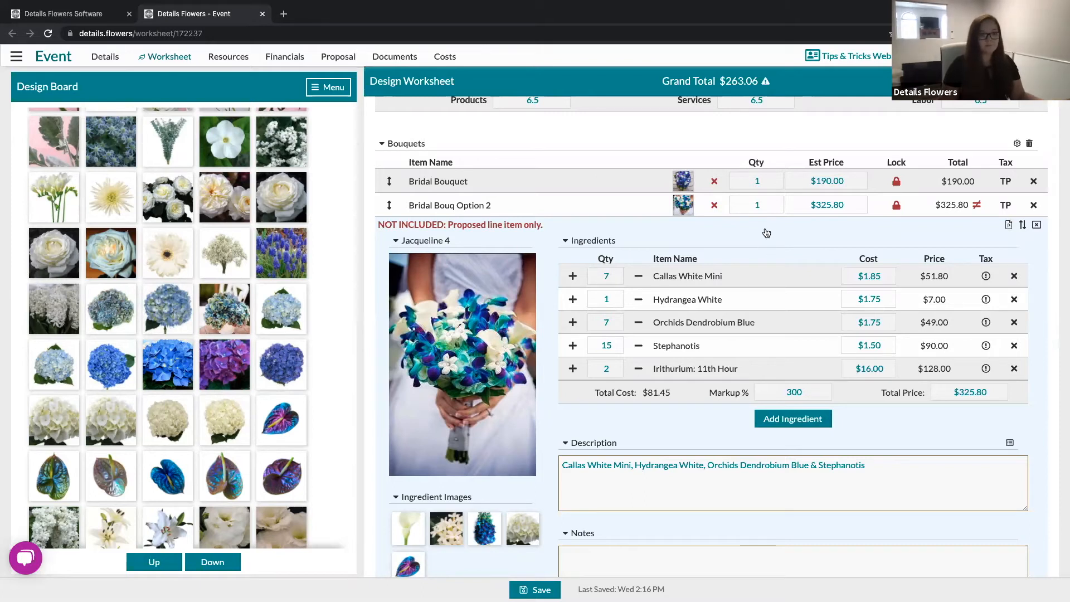
# Save Bridal Bouq Option 2's modified Jacqueline 4 recipe as a new gallery recipe, favorite it, and collapse the line item
pyautogui.scroll(-1, 764, 231)
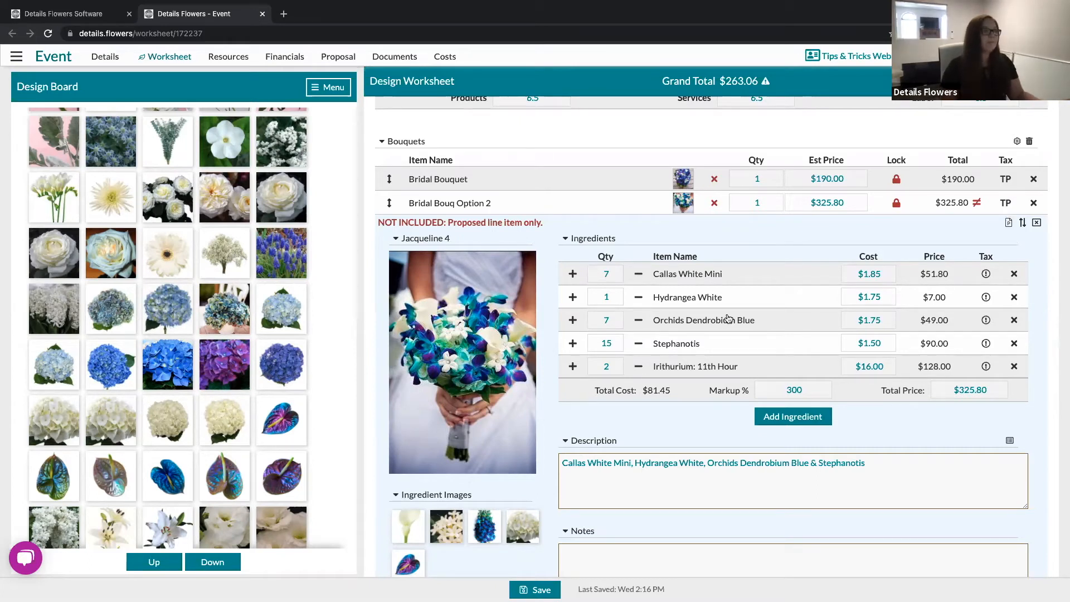
pyautogui.scroll(-1, 667, 420)
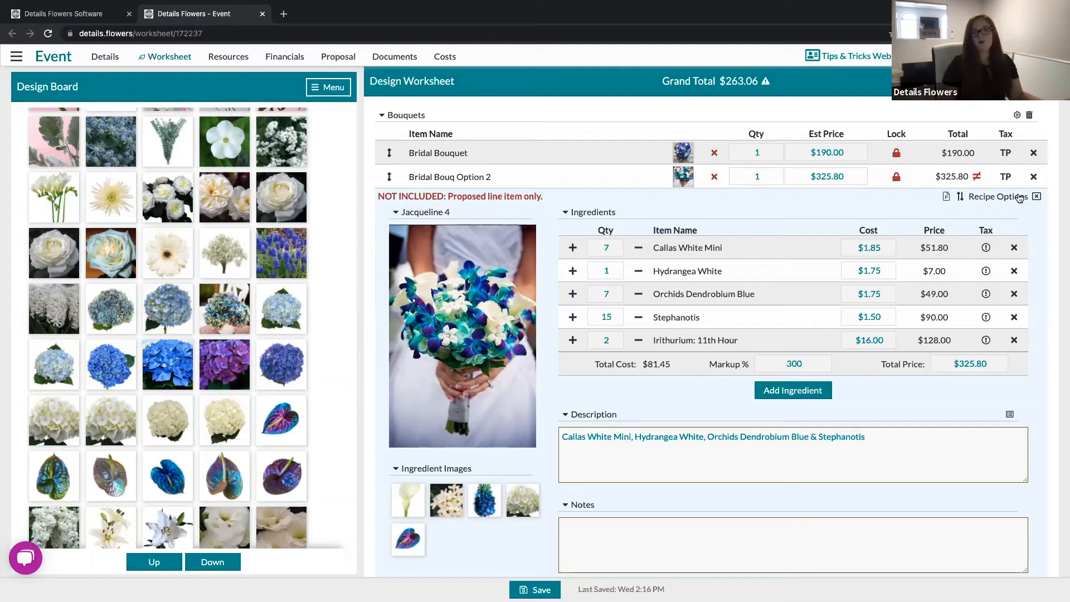
pyautogui.click(1019, 198)
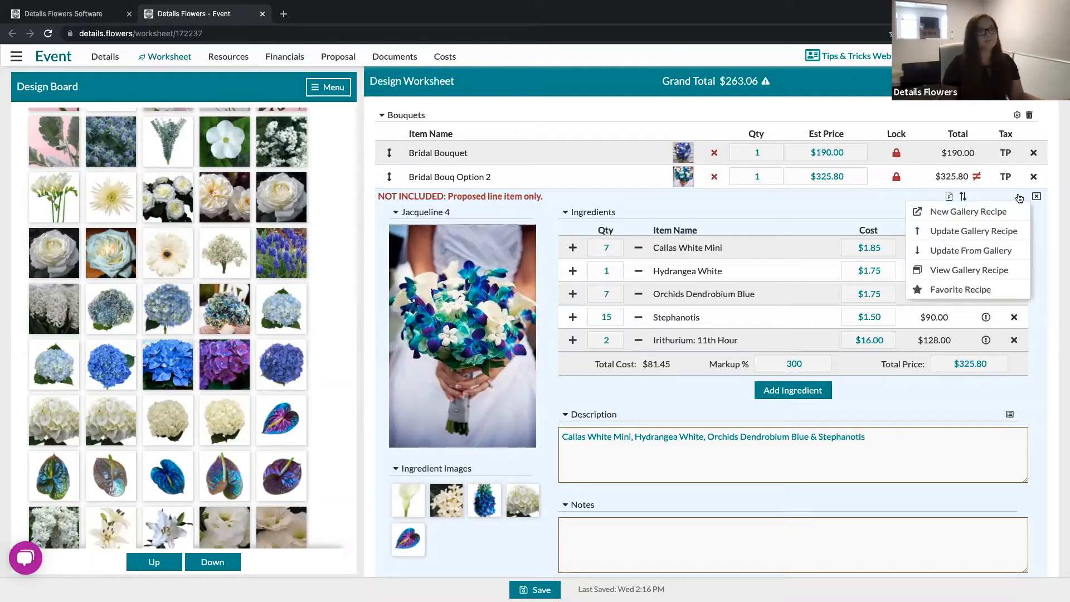
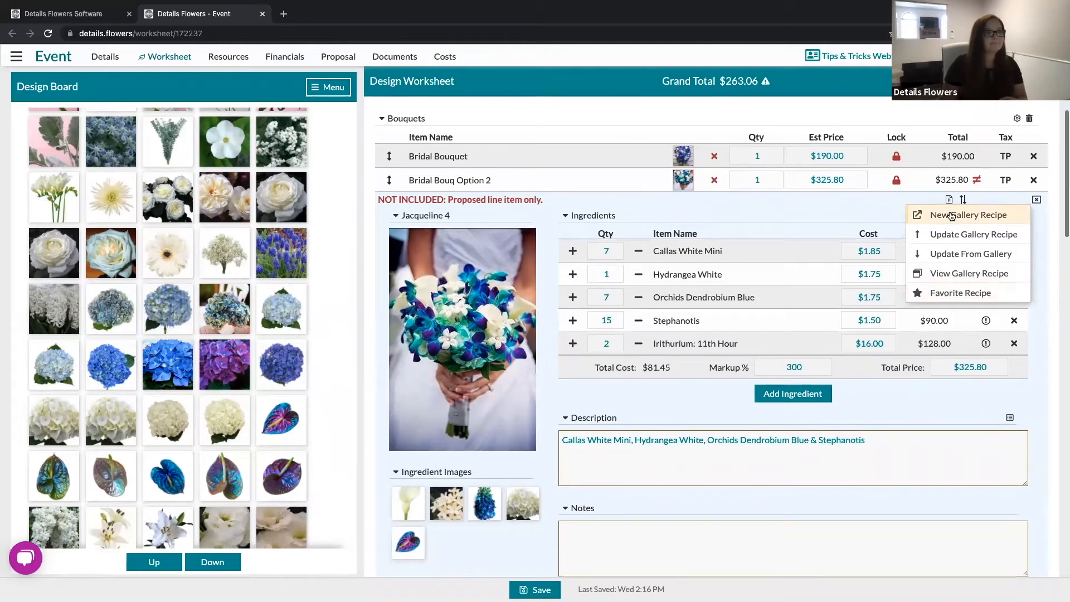
pyautogui.click(949, 214)
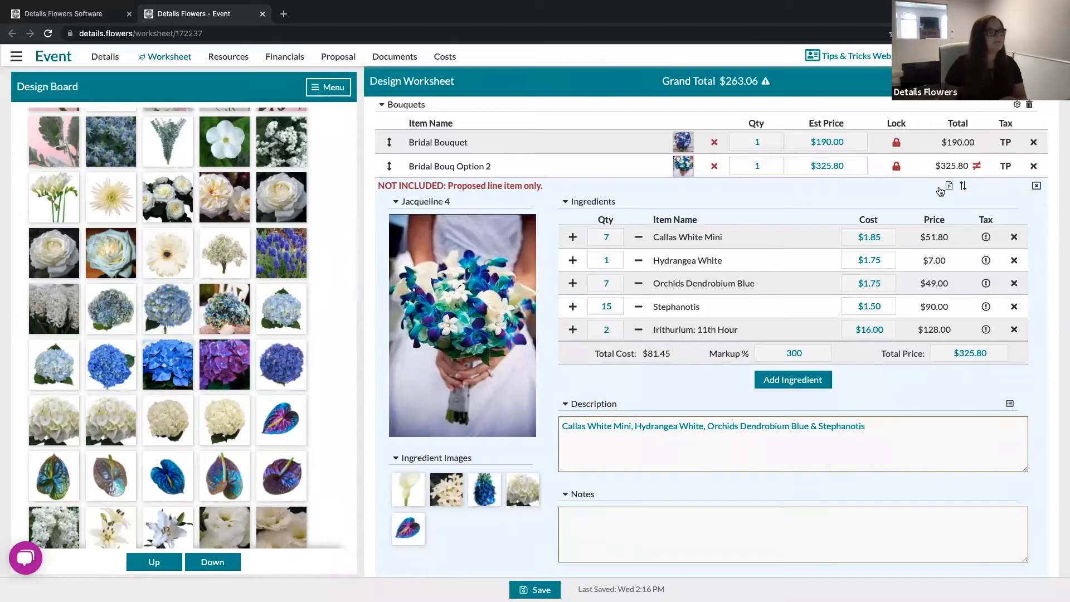
pyautogui.click(968, 188)
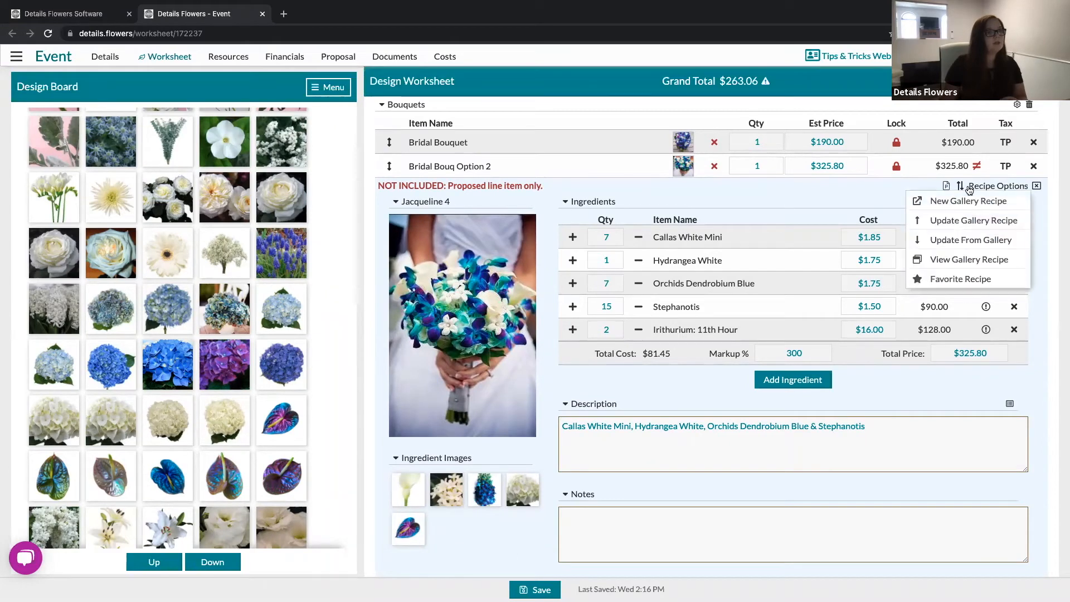
pyautogui.click(950, 280)
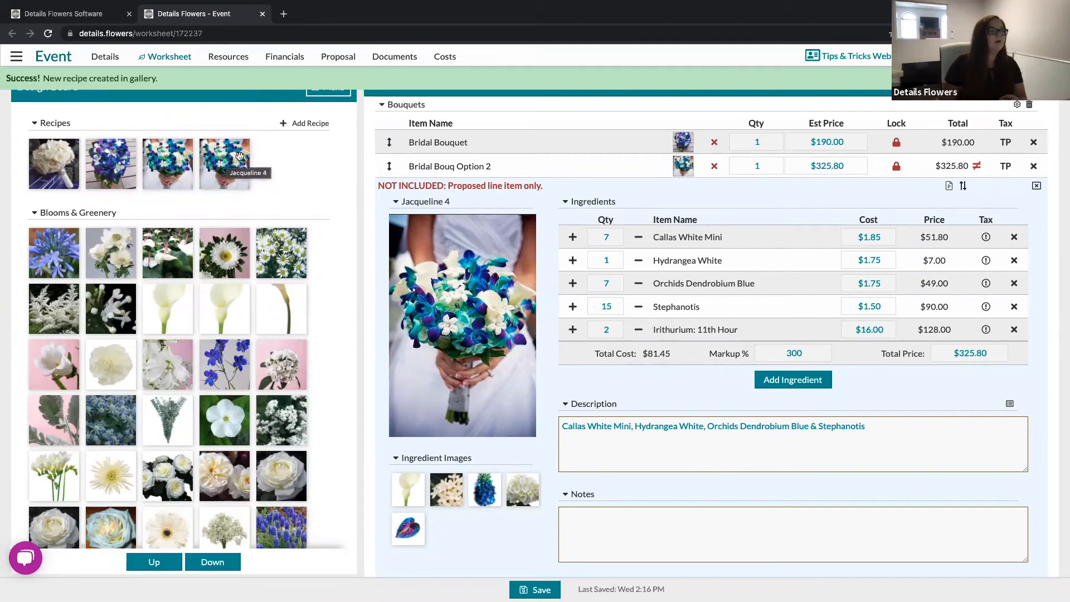
pyautogui.moveTo(440, 204)
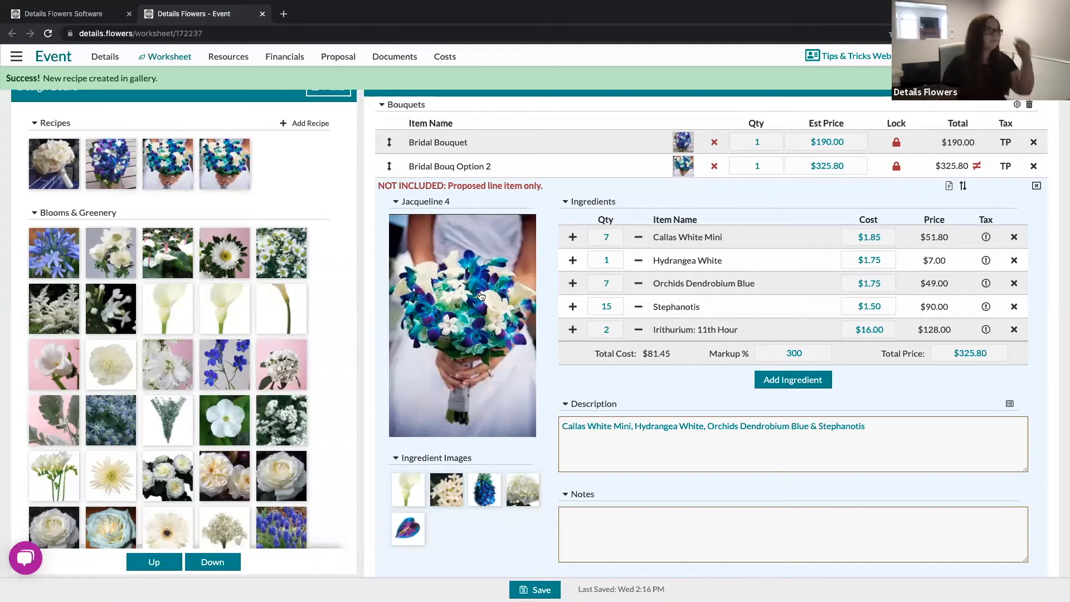
pyautogui.click(683, 166)
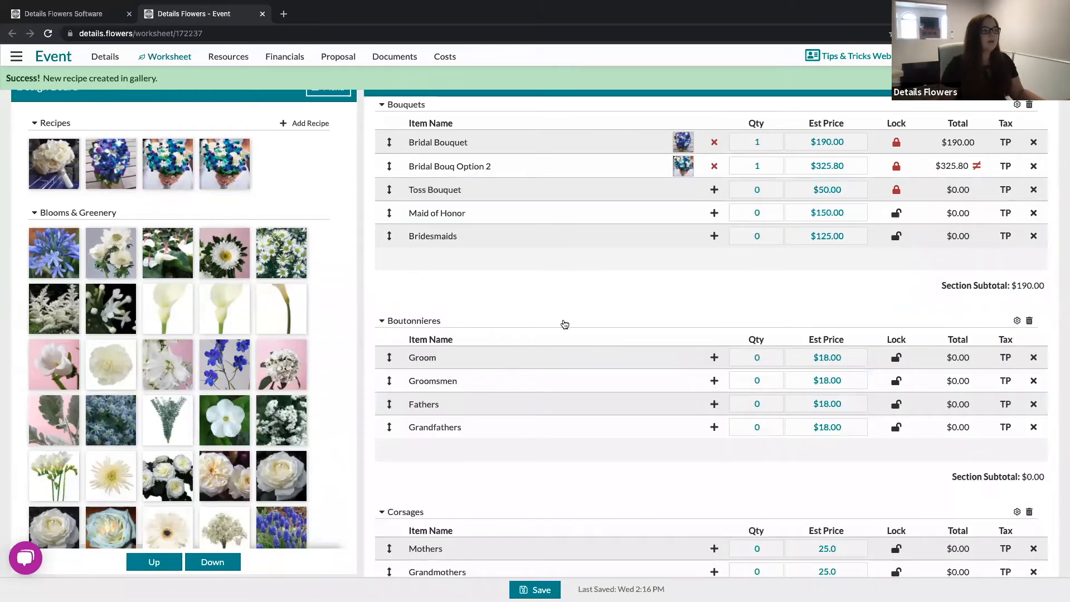
# Create a blank recipe for the Groom line item under Boutonnieres and name it "Bout"
pyautogui.scroll(-2, 565, 325)
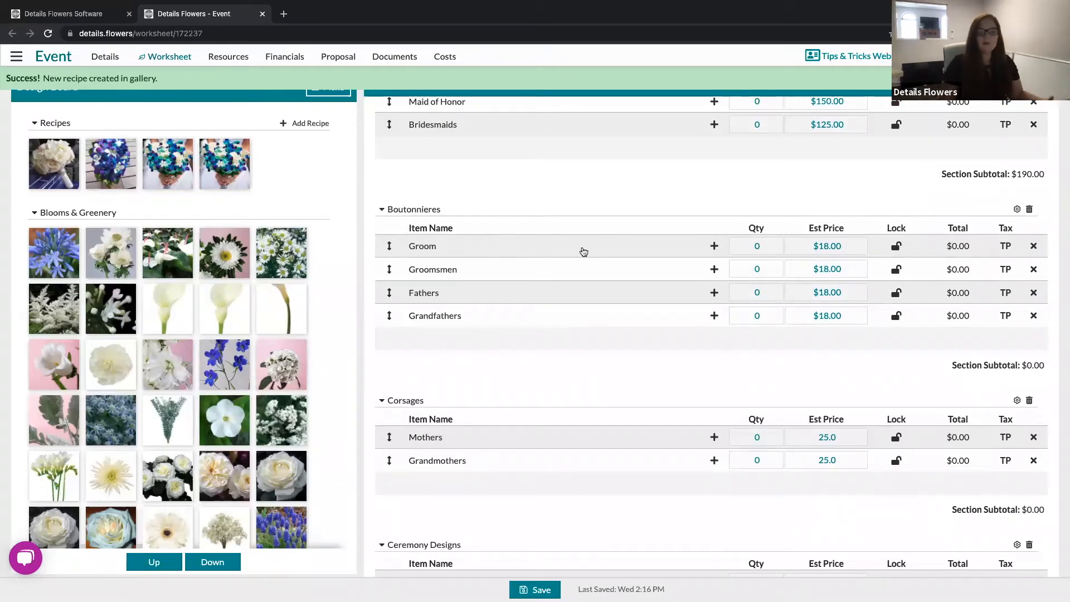
pyautogui.click(714, 246)
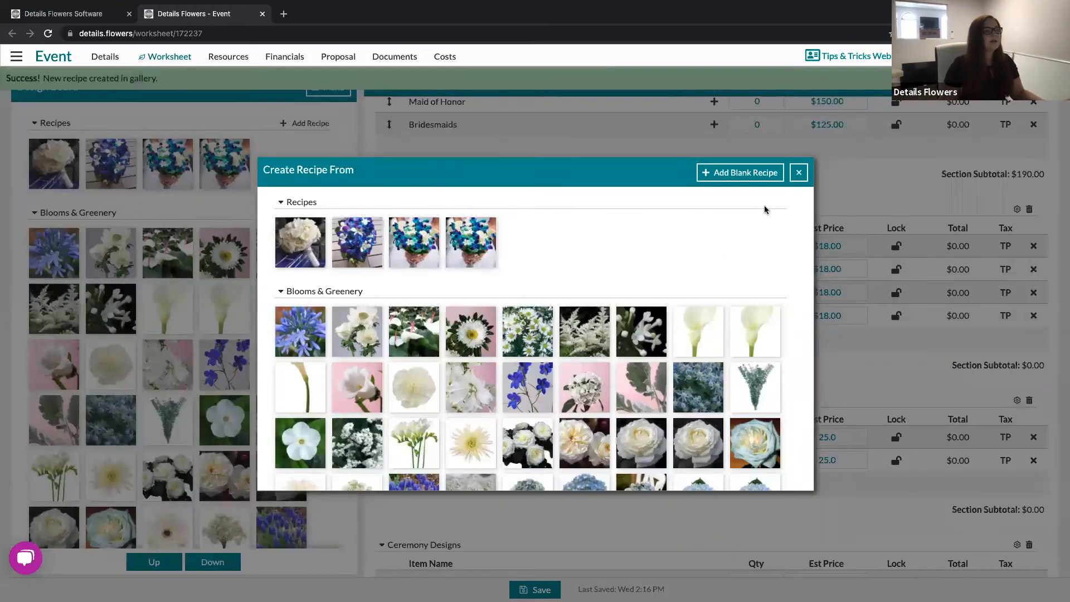
pyautogui.click(751, 174)
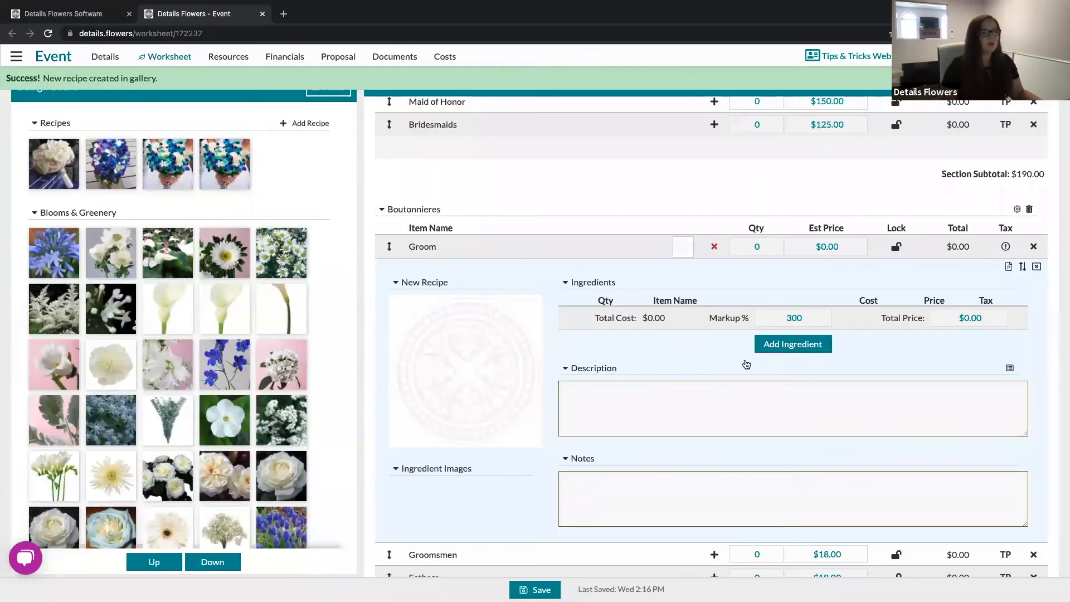
pyautogui.click(425, 282)
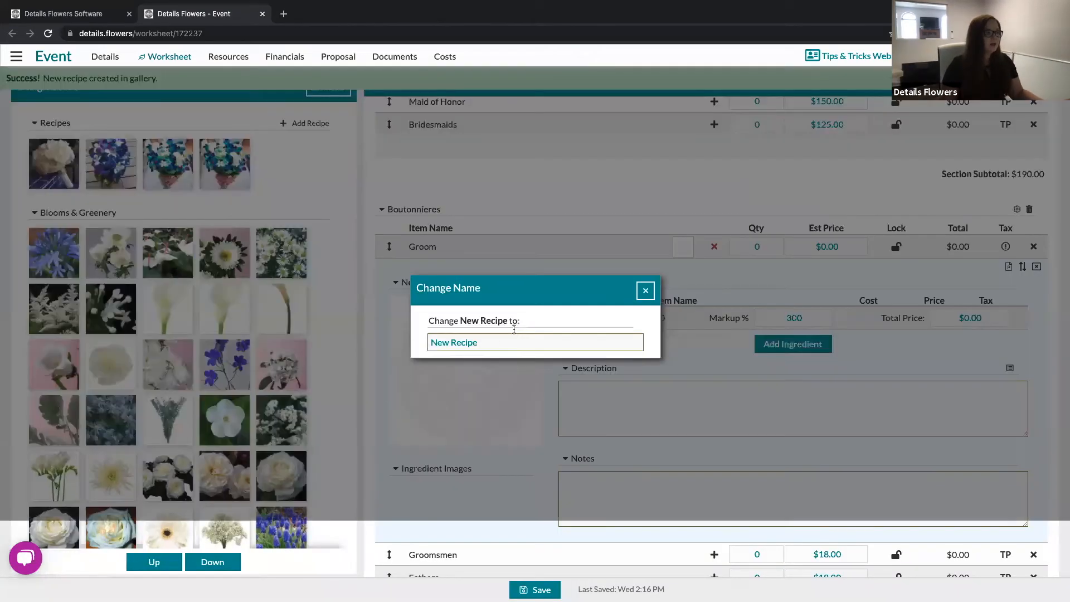
pyautogui.press('BackSpace')
pyautogui.write('Bout')
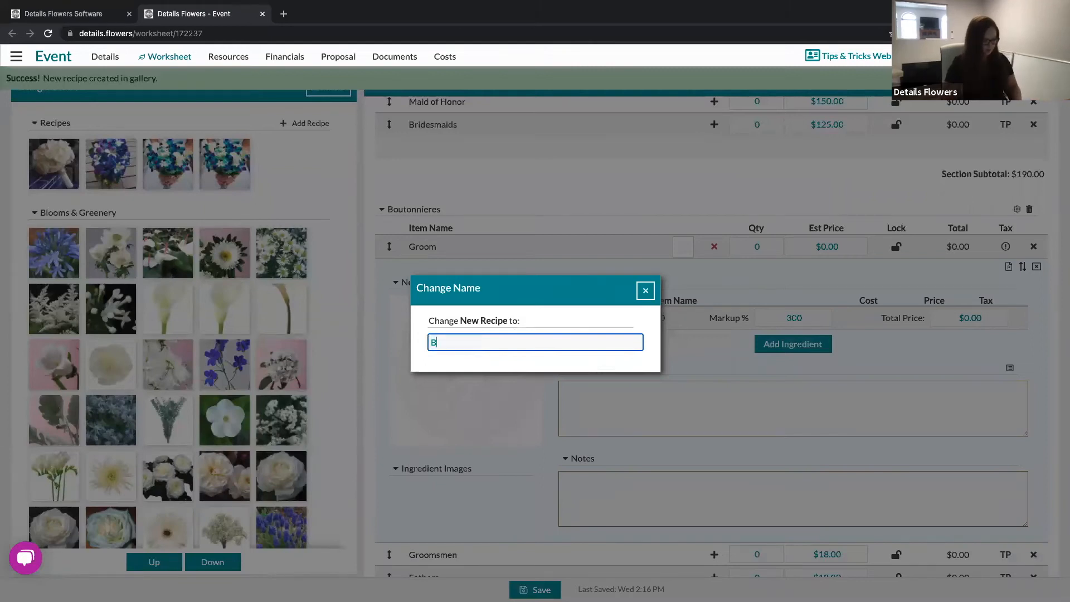
pyautogui.click(645, 290)
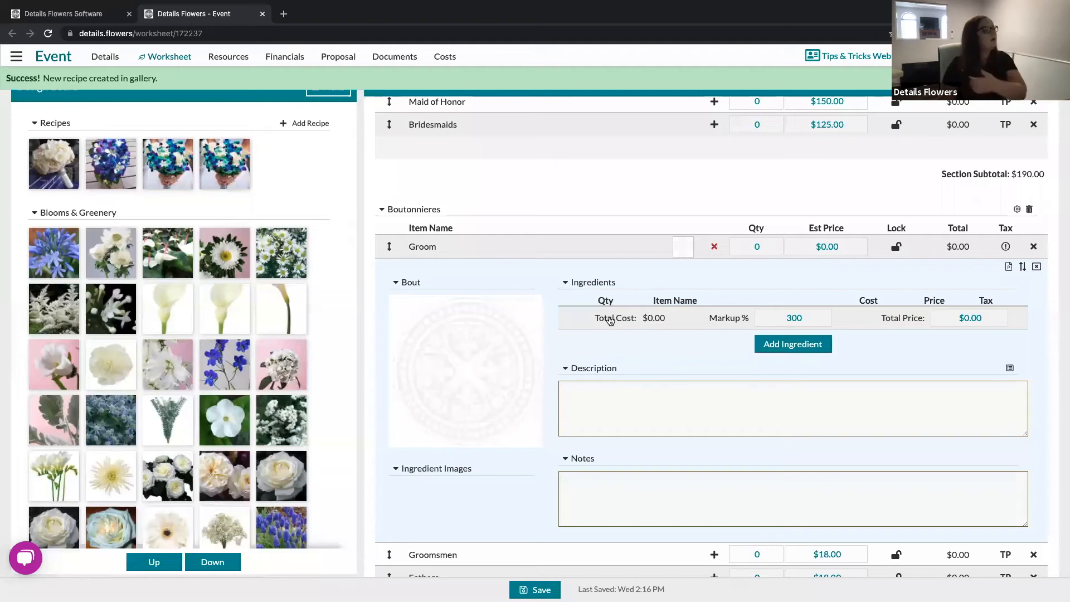
# Set the Bout recipe's image to the blue orchid boutonniere photo from All Inspiration
pyautogui.click(461, 365)
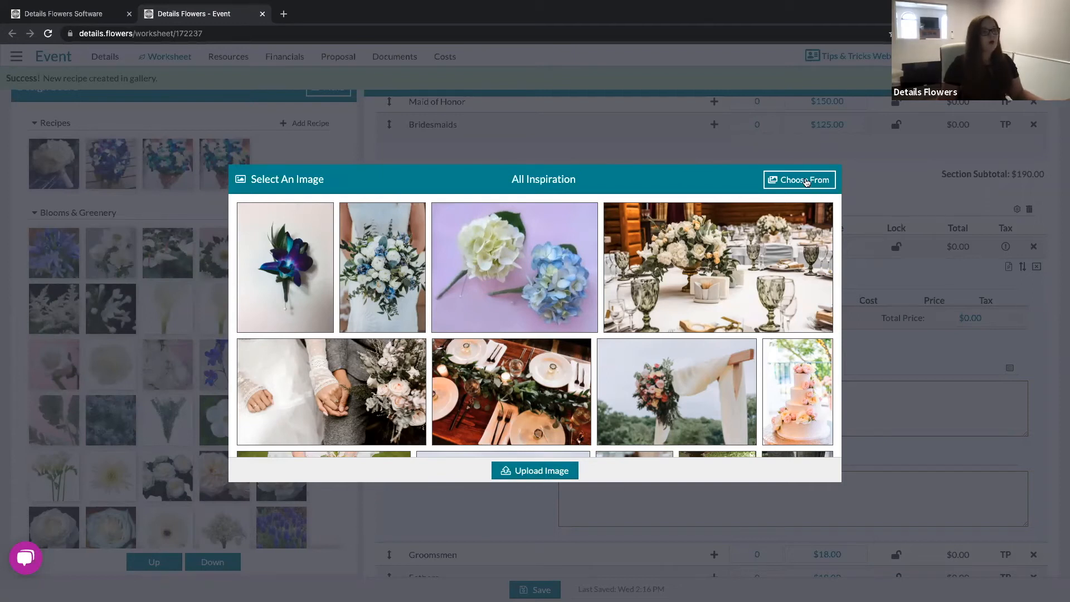
pyautogui.click(806, 181)
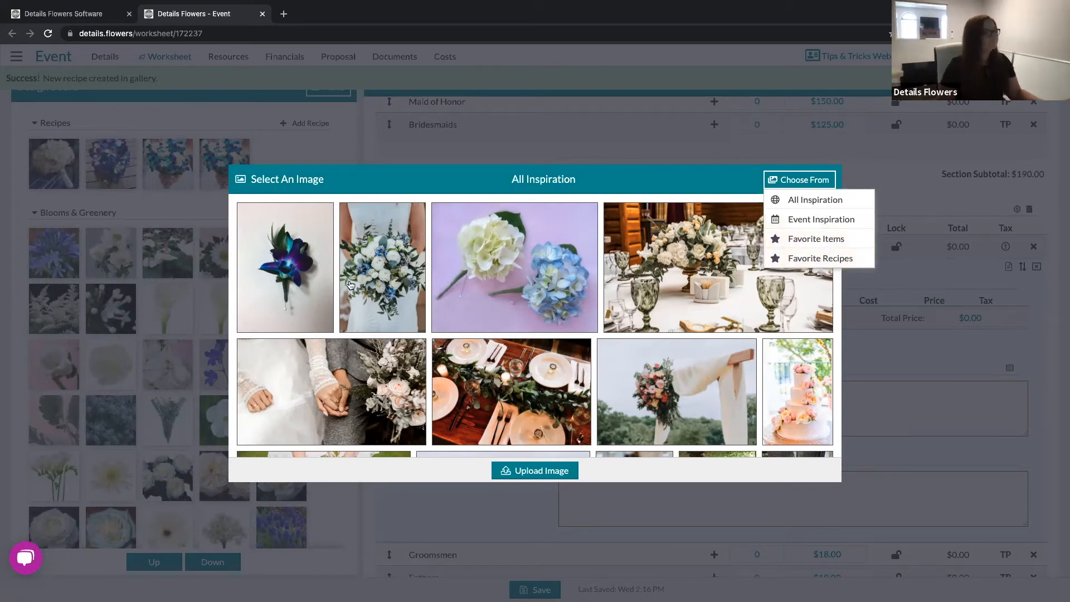
pyautogui.click(438, 183)
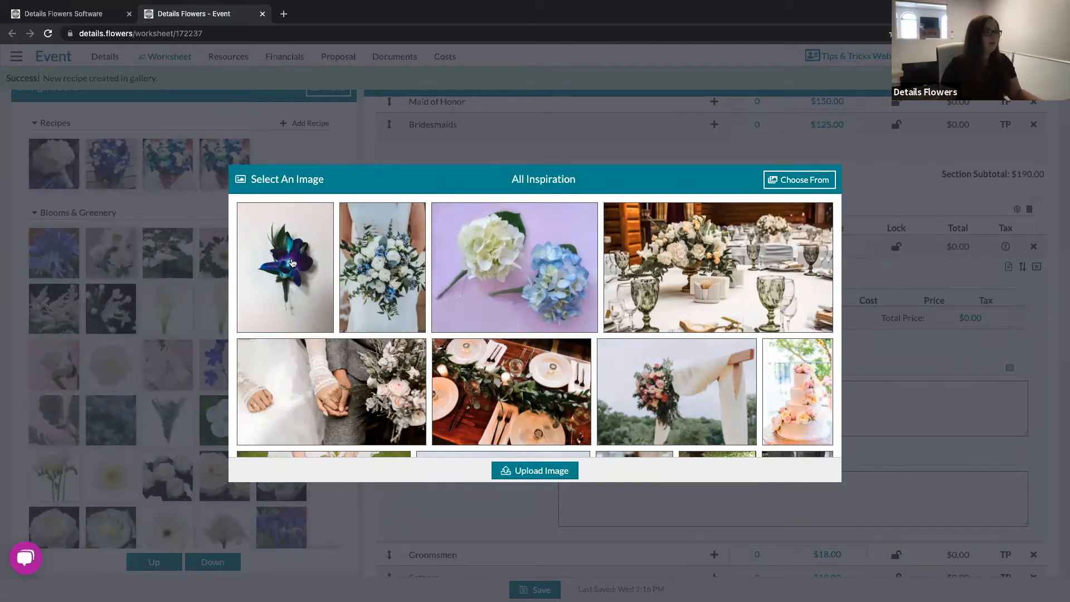
pyautogui.click(292, 263)
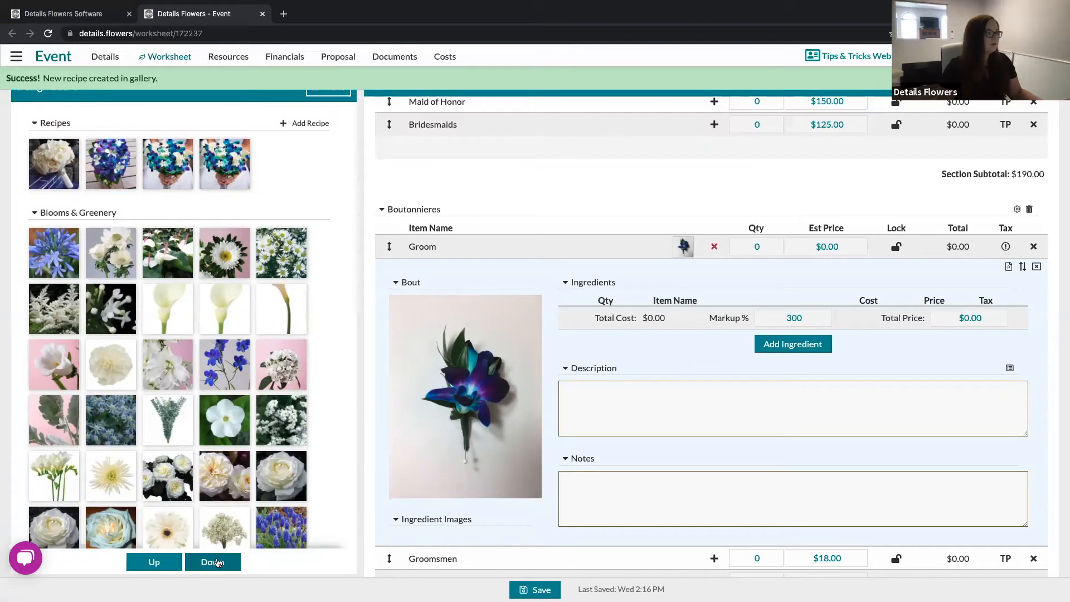
# Add Orchids Dendrobium Blue from the design board to the Groom boutonniere's ingredients
pyautogui.click(217, 563)
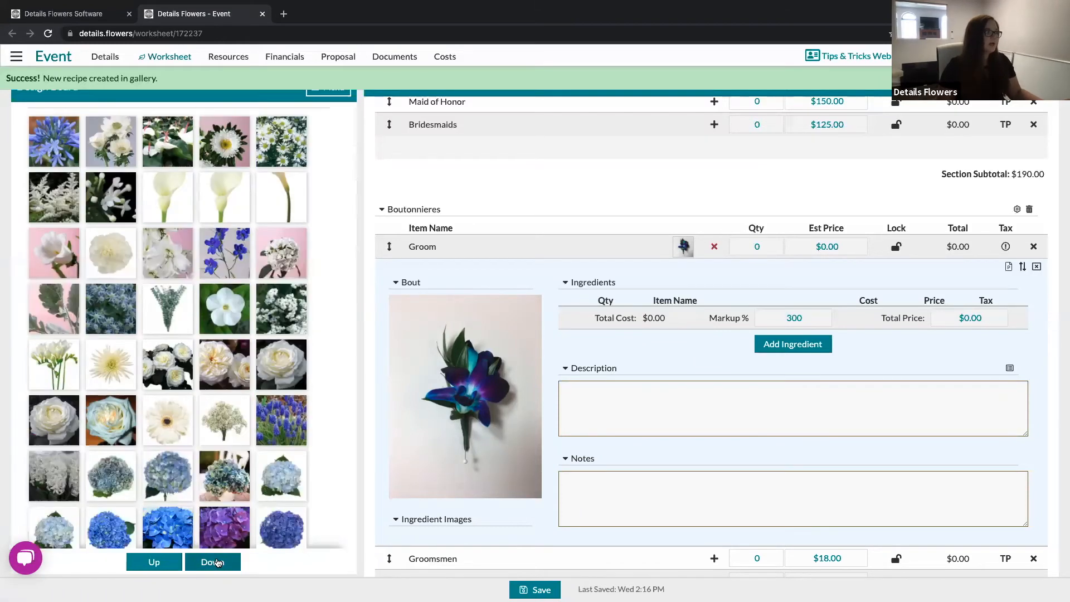
pyautogui.click(217, 563)
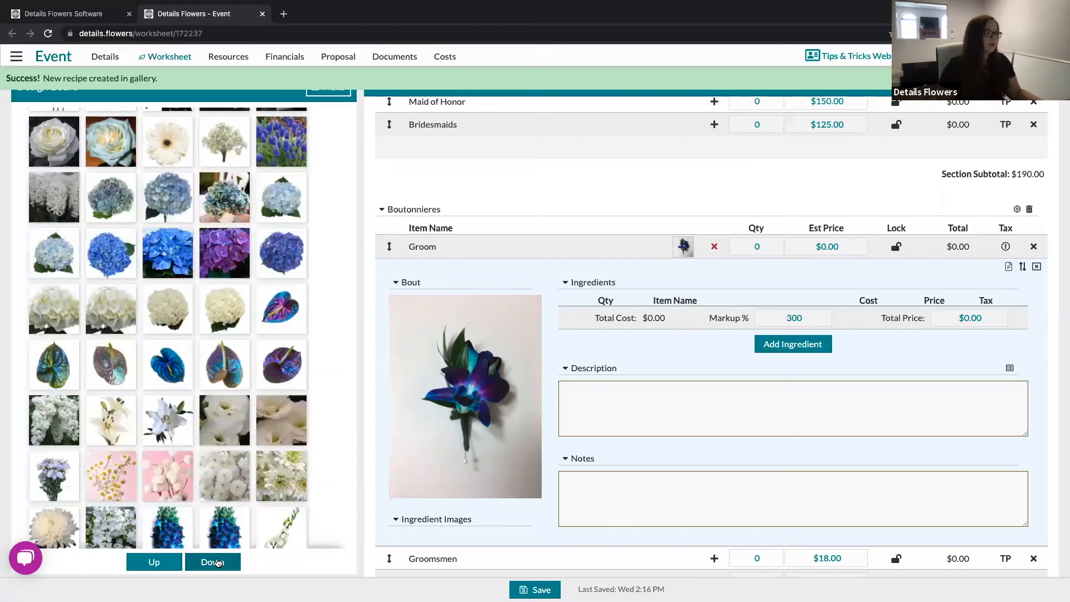
pyautogui.moveTo(218, 532); pyautogui.dragTo(708, 335)
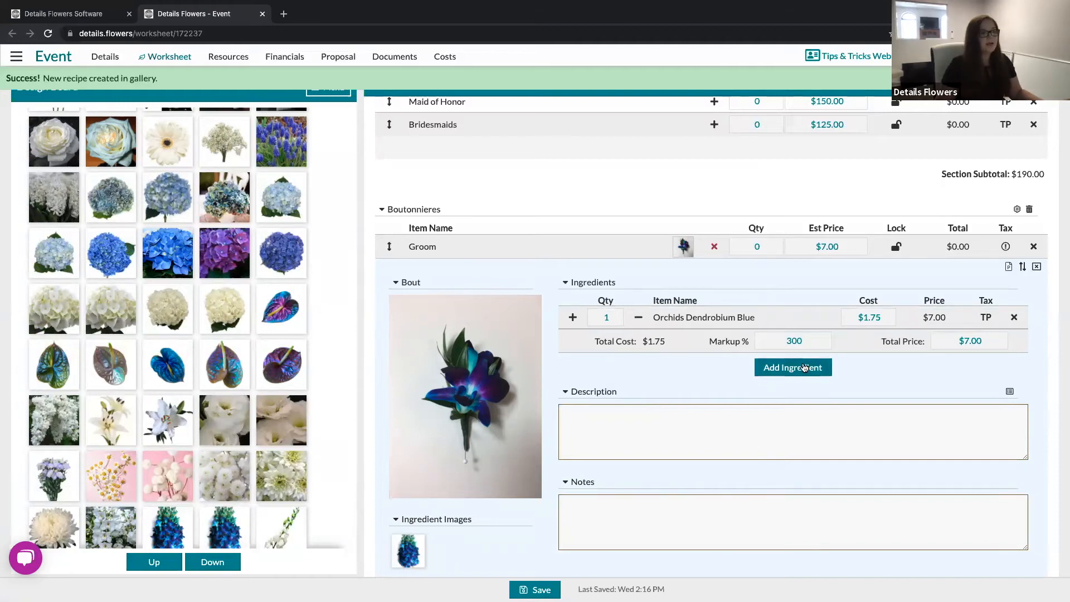
pyautogui.click(736, 438)
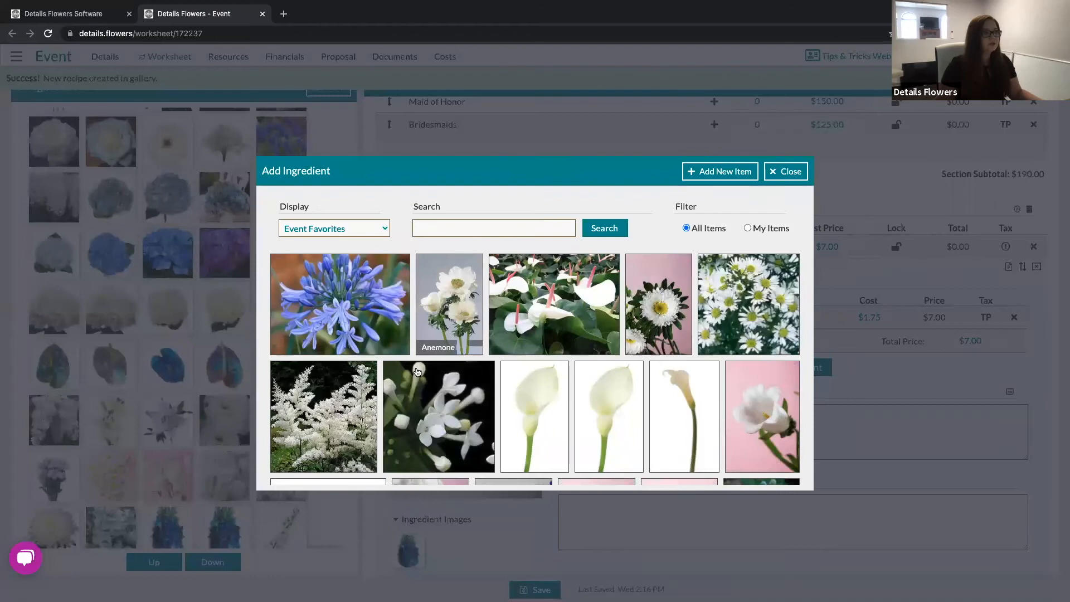
pyautogui.click(462, 337)
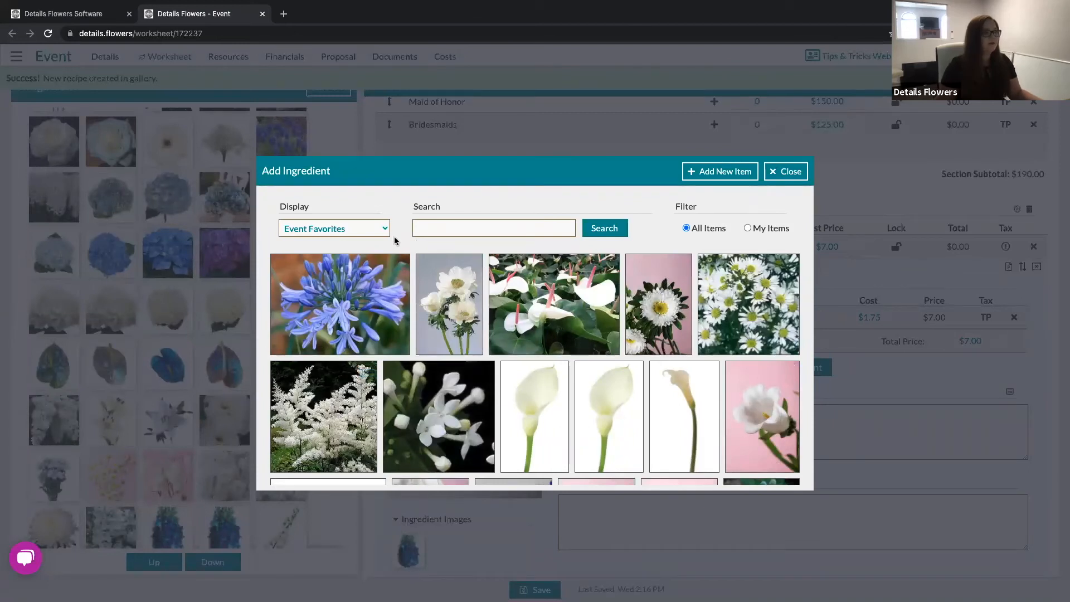
pyautogui.click(375, 229)
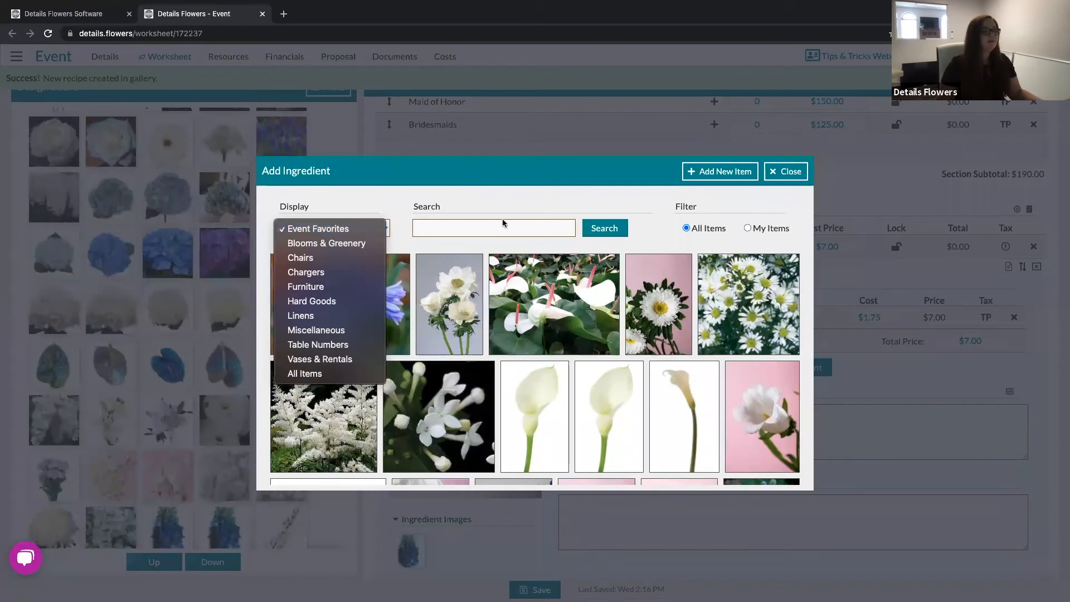
pyautogui.click(637, 201)
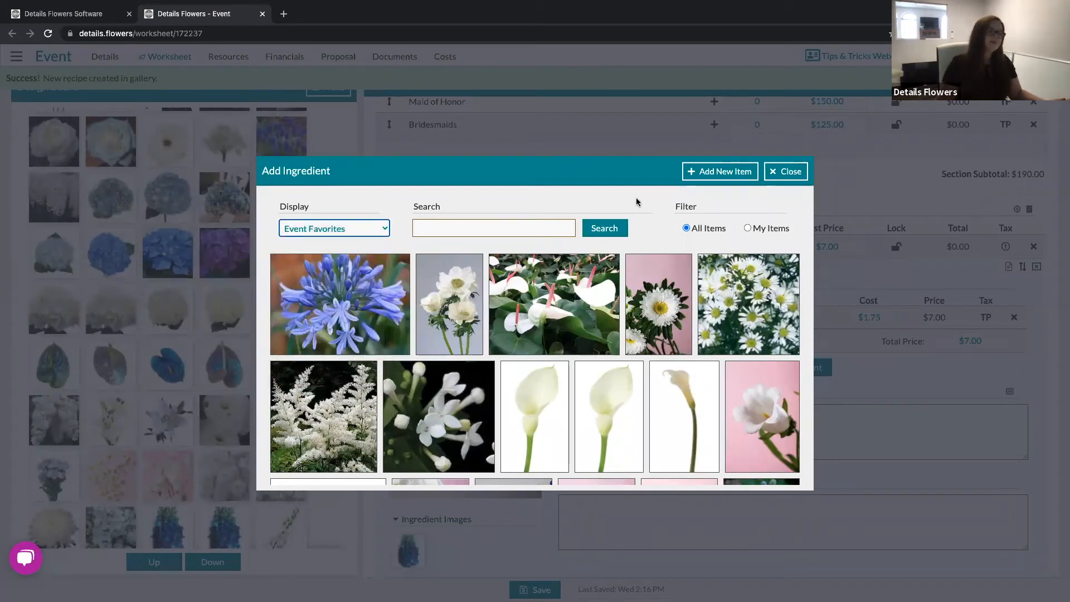
pyautogui.scroll(-1, 636, 202)
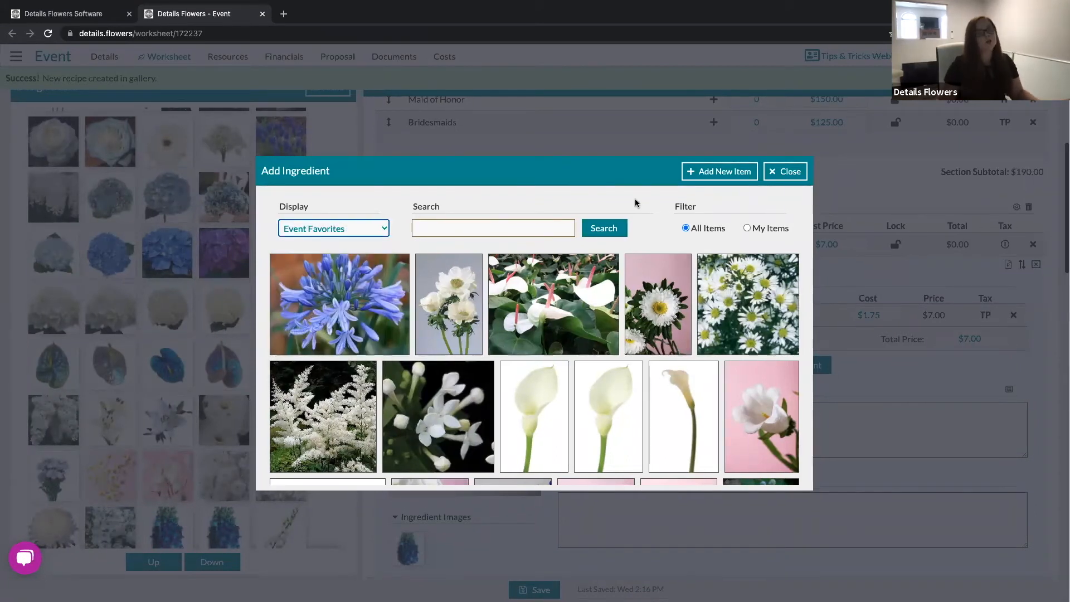
pyautogui.click(796, 173)
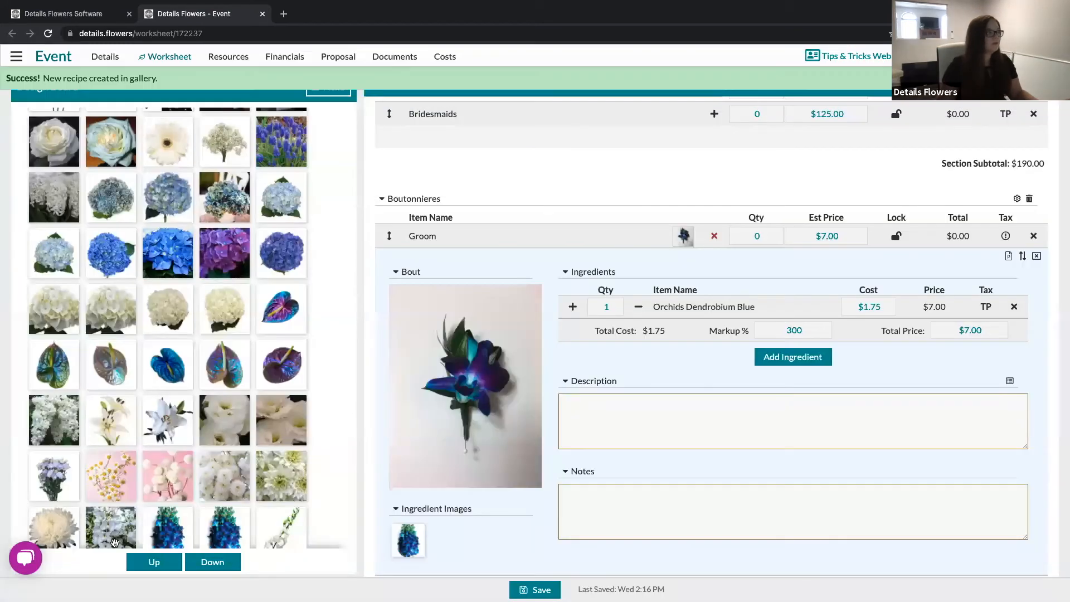
# Add Salal Tips and the Atlantic Pear Head Pin, Pearl 2" from the design board to the Groom boutonniere's ingredients
pyautogui.click(221, 564)
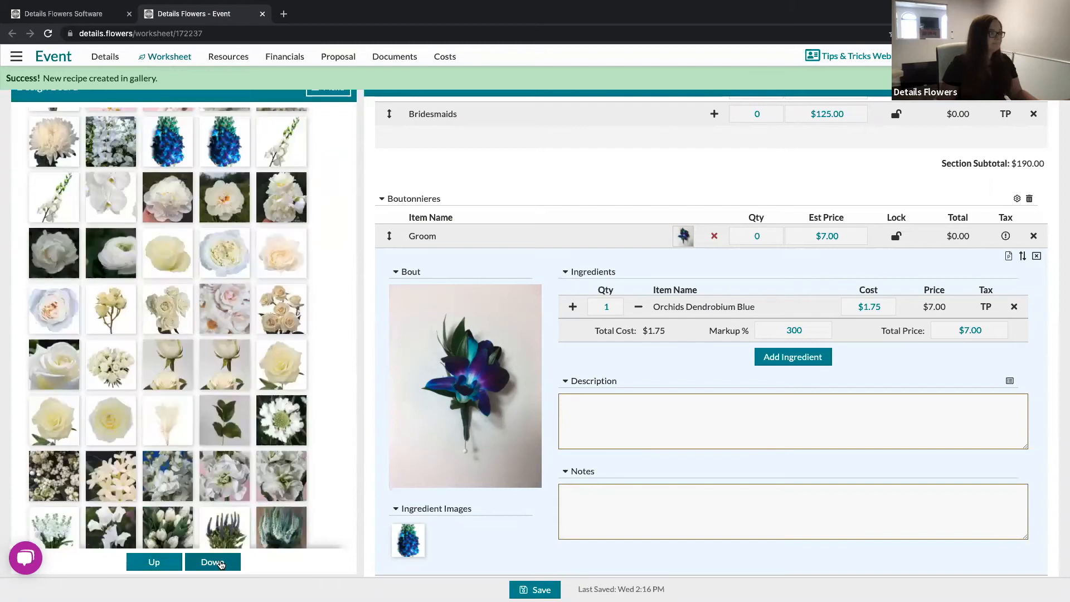
pyautogui.moveTo(781, 301); pyautogui.dragTo(756, 315)
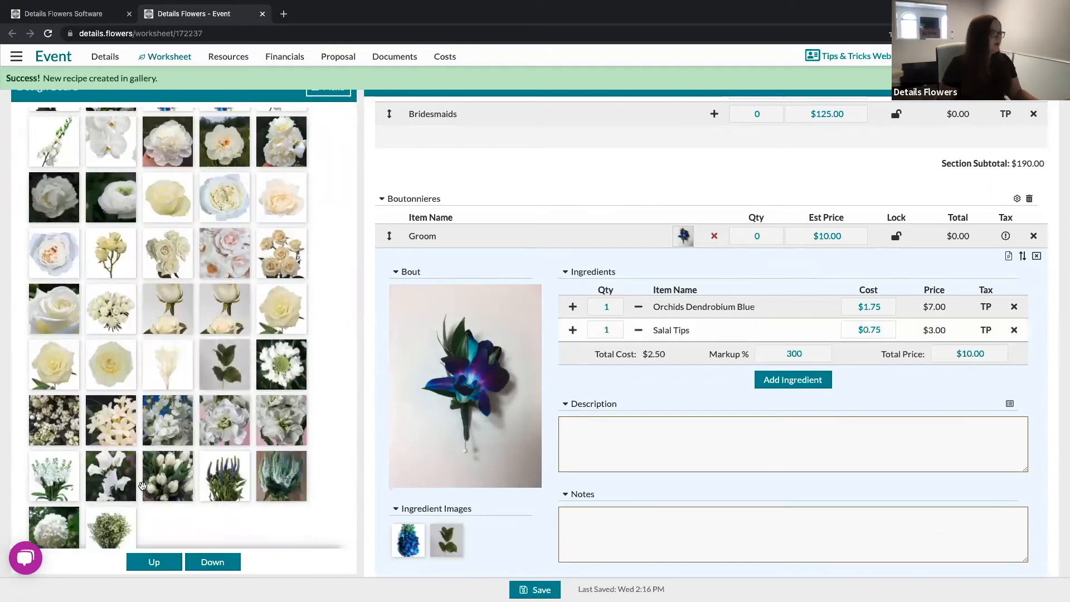
pyautogui.click(217, 564)
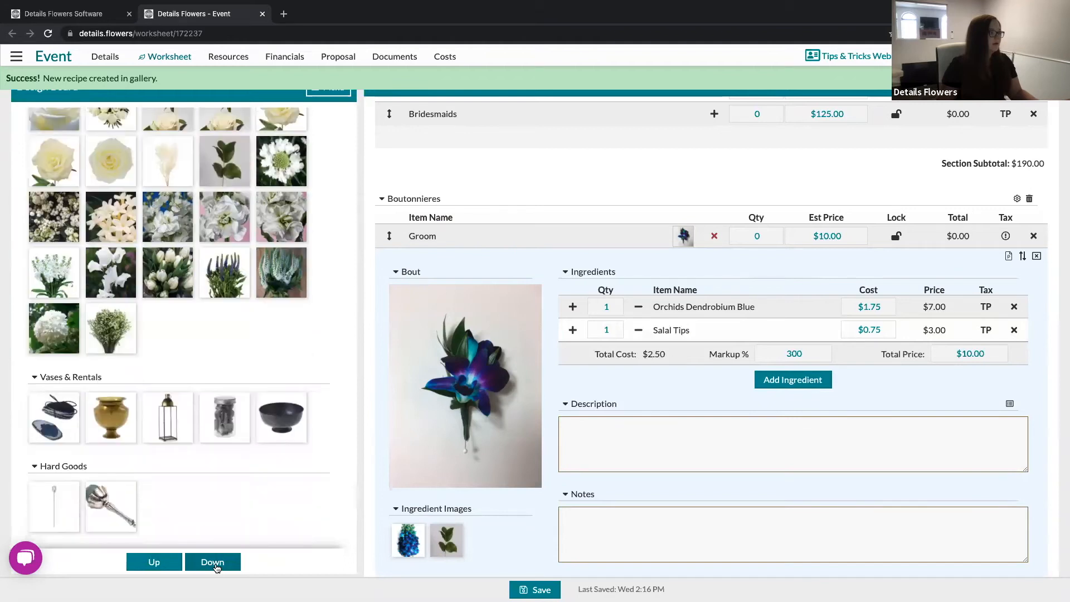
pyautogui.moveTo(51, 505); pyautogui.dragTo(788, 325)
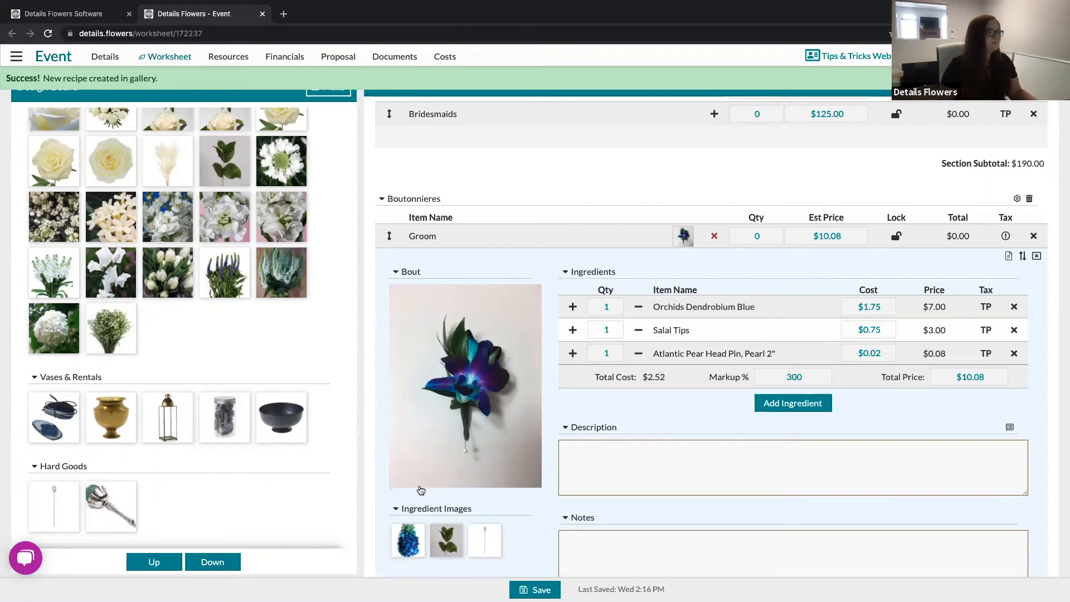
# Search the ingredients for "tape" and add OASIS Waterproof Tape, Green 1/4" & 1/2" to the Groom boutonniere
pyautogui.click(788, 409)
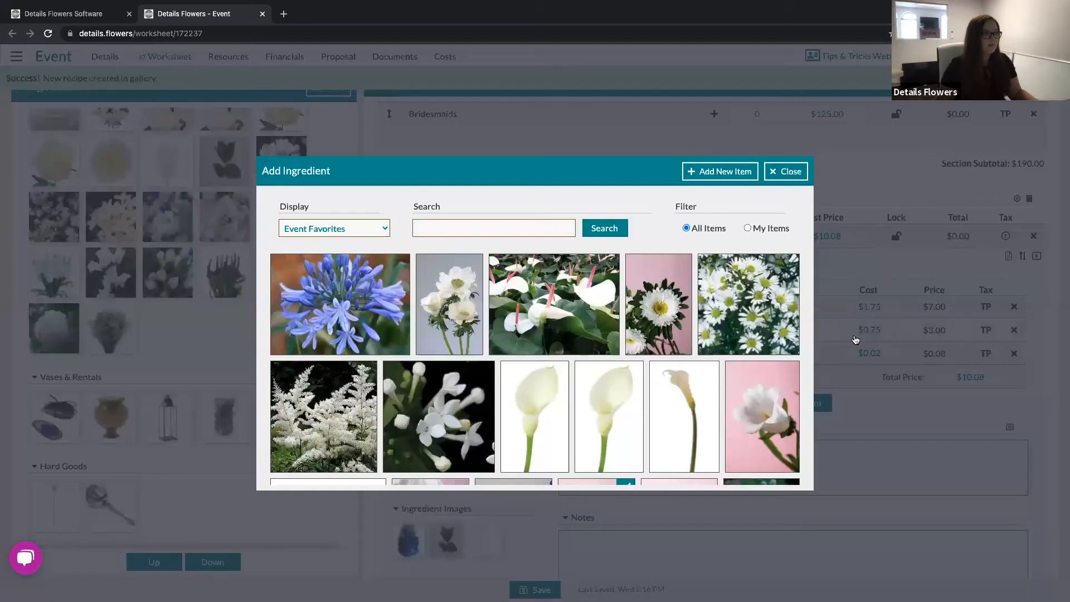
pyautogui.click(413, 232)
pyautogui.write('tape')
pyautogui.click(603, 228)
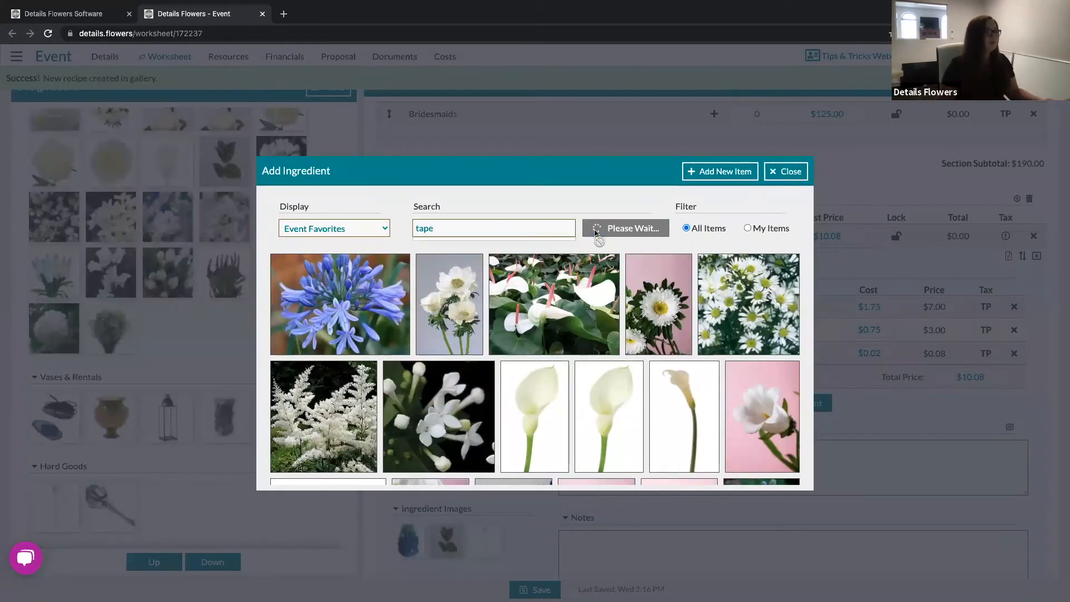
pyautogui.scroll(-3, 503, 361)
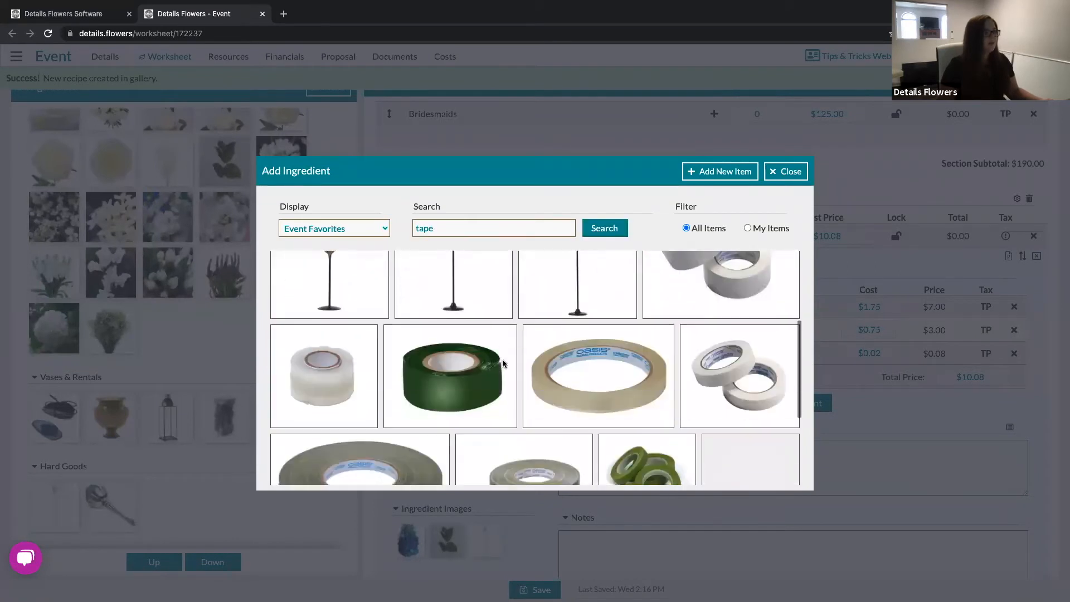
pyautogui.scroll(-1, 504, 364)
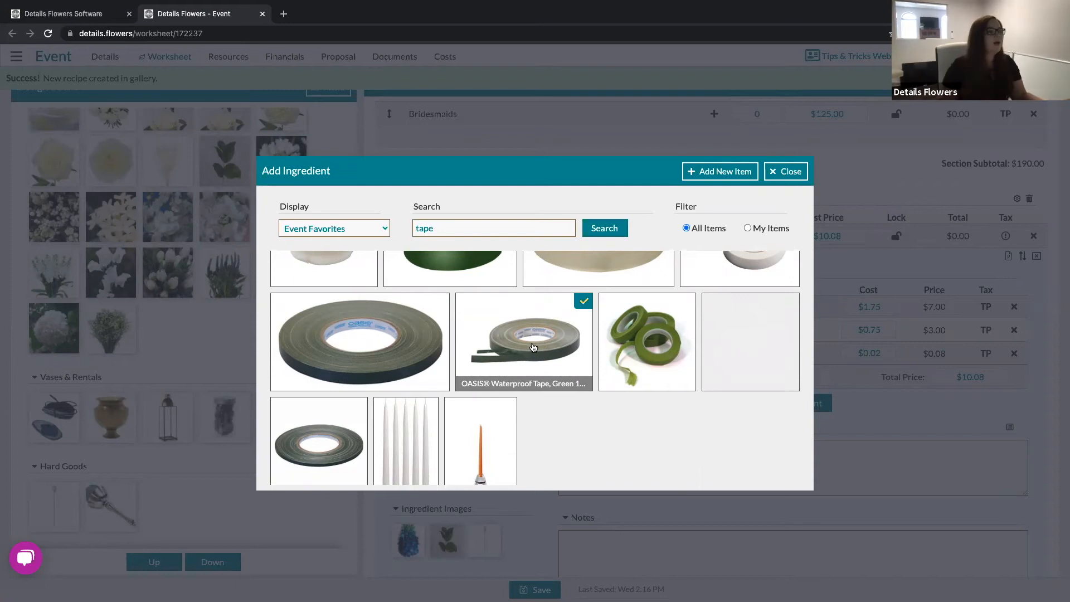
pyautogui.click(792, 172)
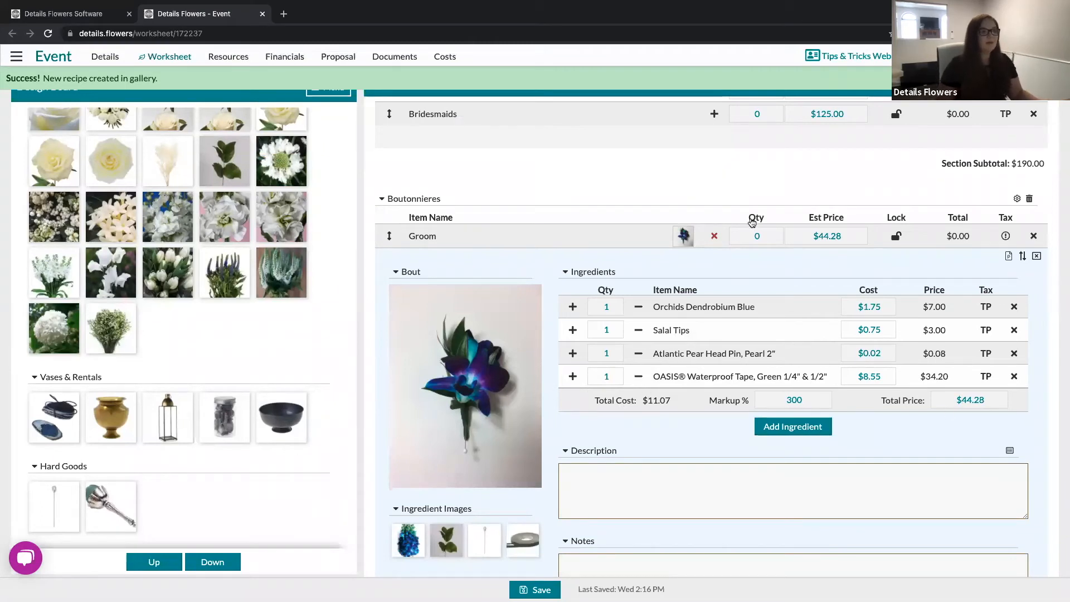
# Set the Groom boutonniere's quantity to 5 and its estimated price to $50.00
pyautogui.click(767, 232)
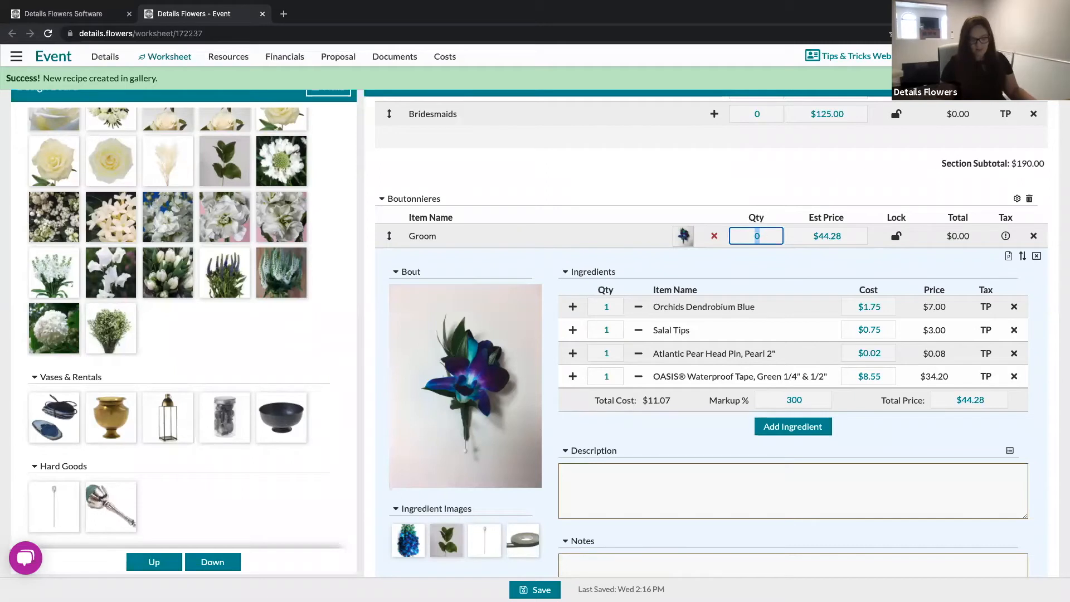
pyautogui.write('5')
pyautogui.click(782, 275)
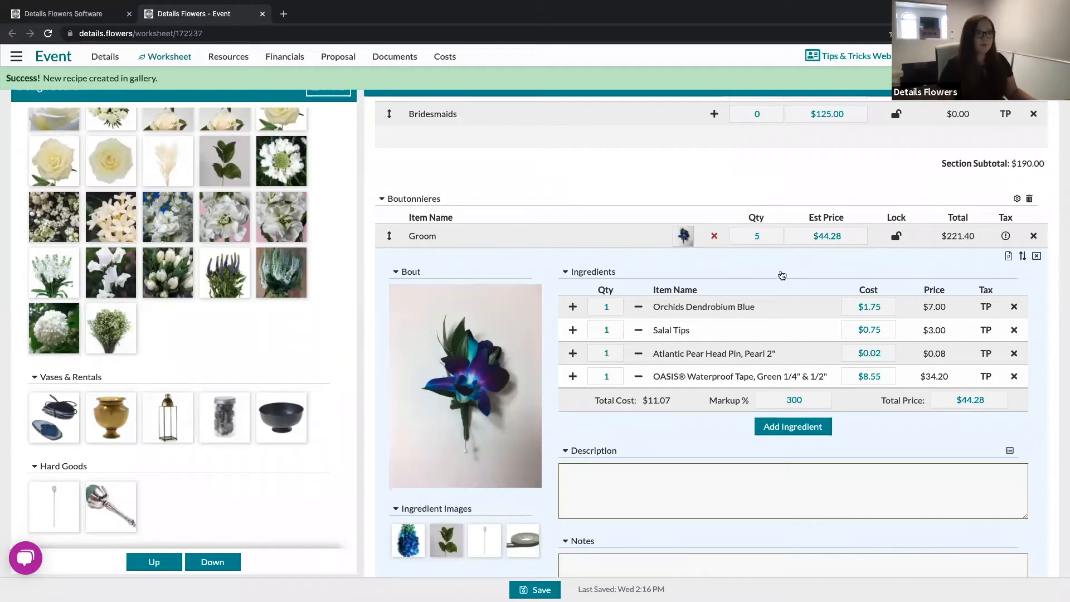
pyautogui.click(844, 238)
pyautogui.write('50.00')
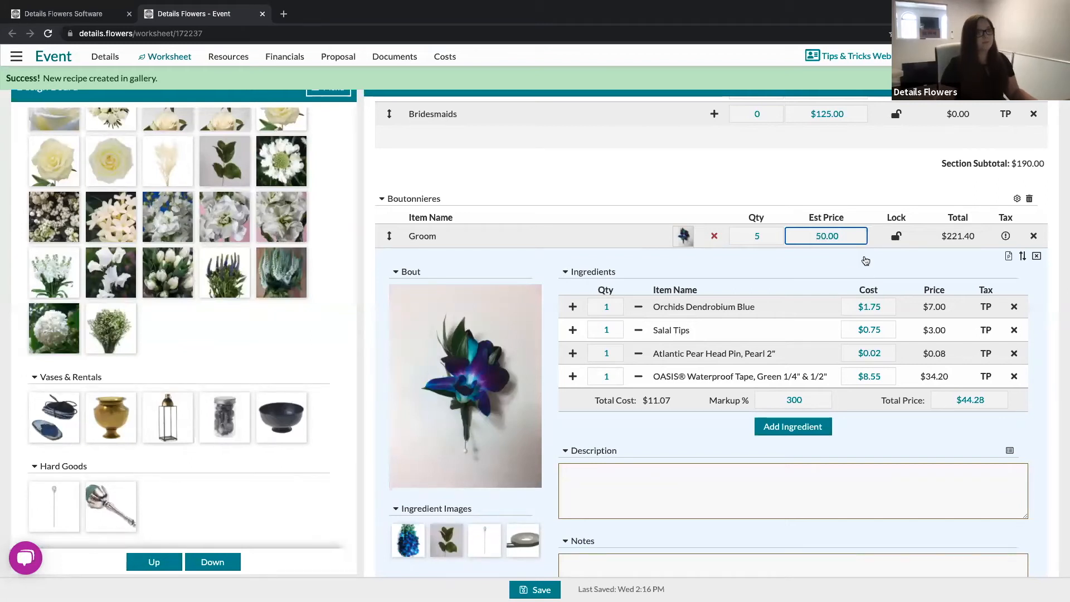
pyautogui.click(866, 261)
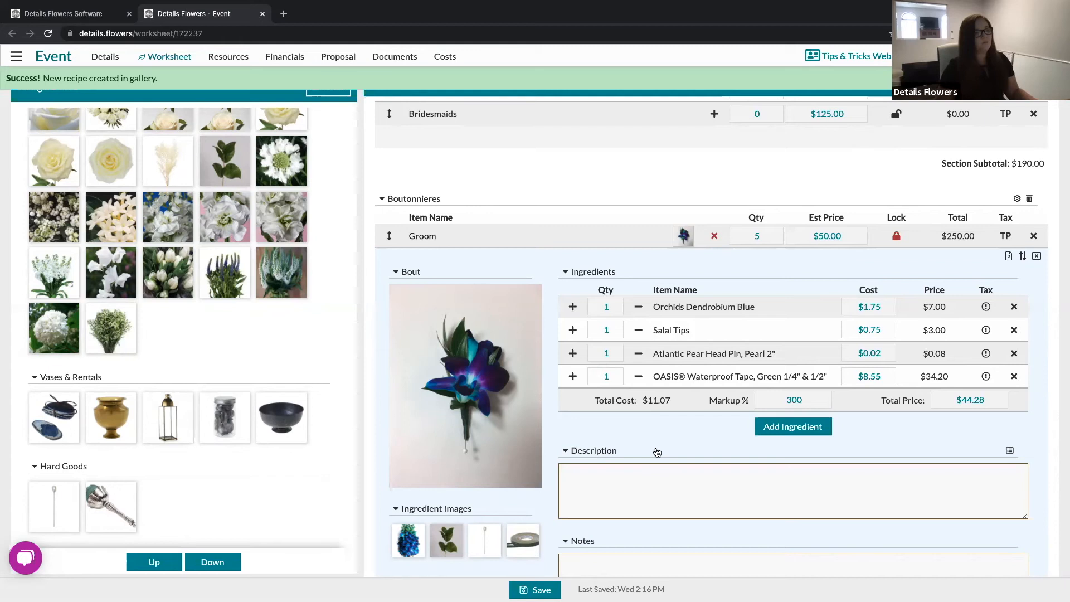
# Examine the new item form's details and the available item types for adding a custom ingredient
pyautogui.scroll(-3, 666, 450)
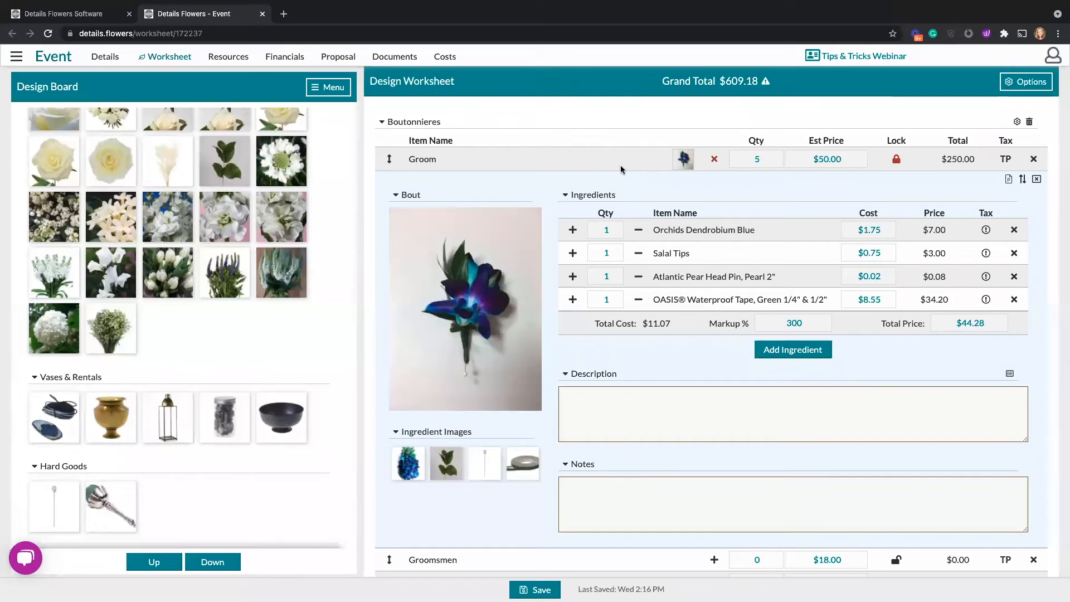
pyautogui.click(791, 351)
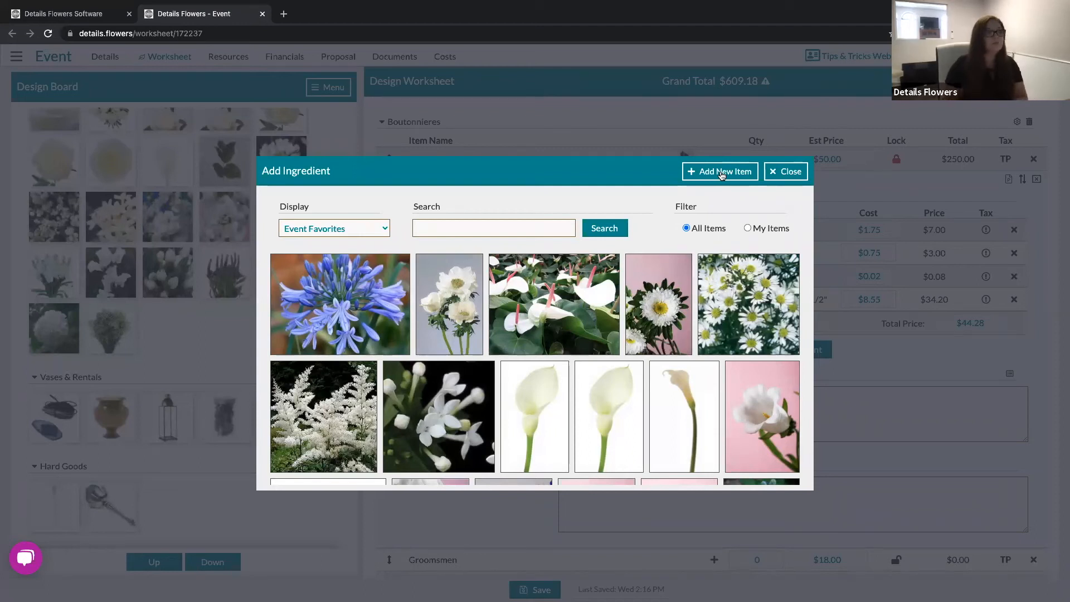
pyautogui.click(782, 172)
pyautogui.click(226, 56)
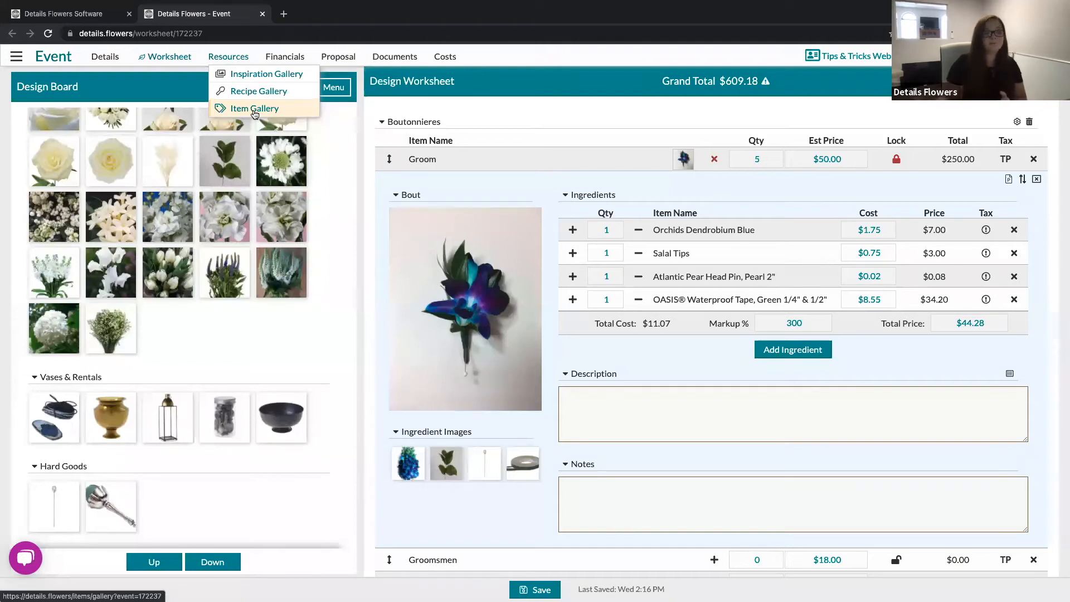
pyautogui.click(797, 350)
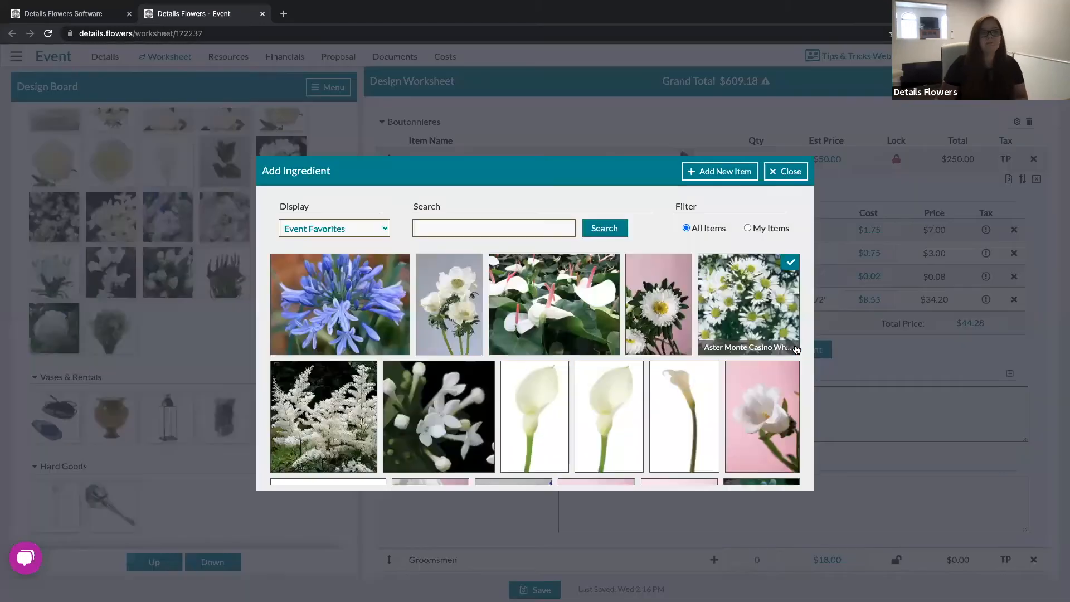
pyautogui.click(718, 171)
pyautogui.click(565, 211)
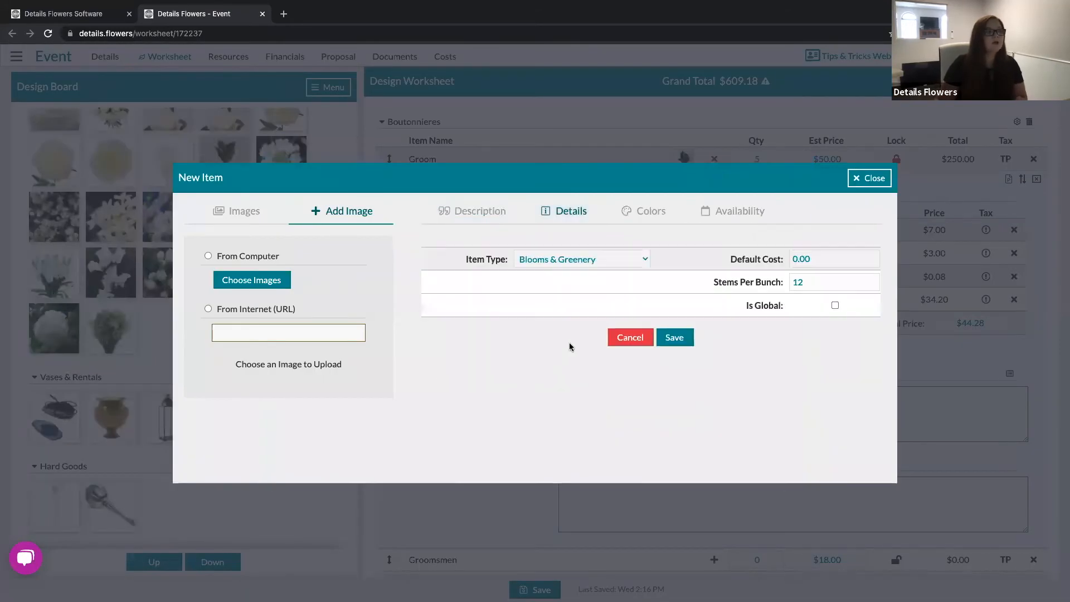
pyautogui.moveTo(453, 262); pyautogui.dragTo(509, 265)
pyautogui.click(704, 269)
pyautogui.click(652, 265)
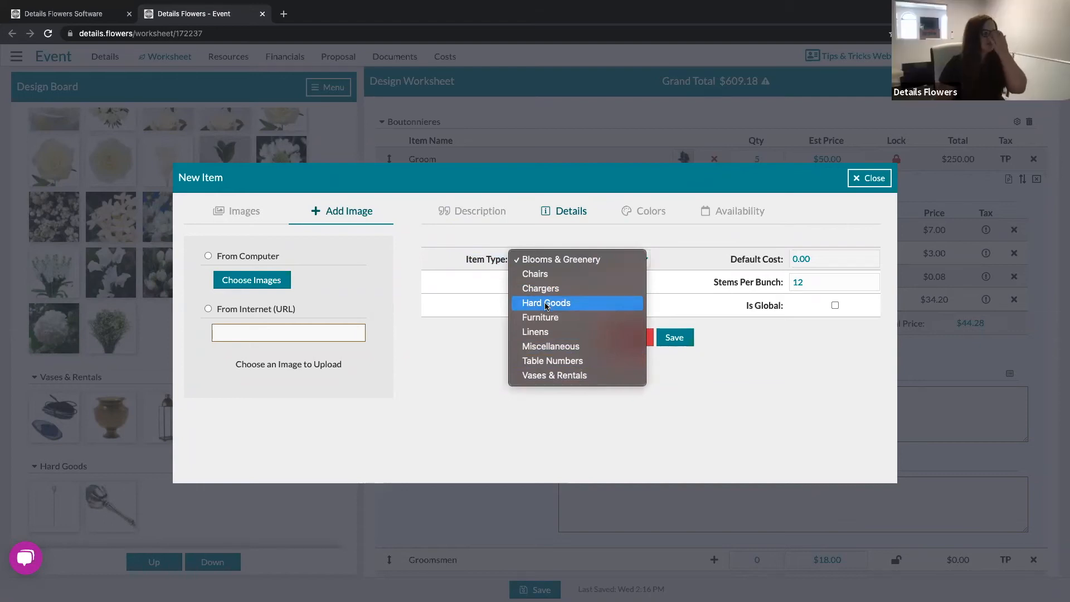
pyautogui.click(749, 391)
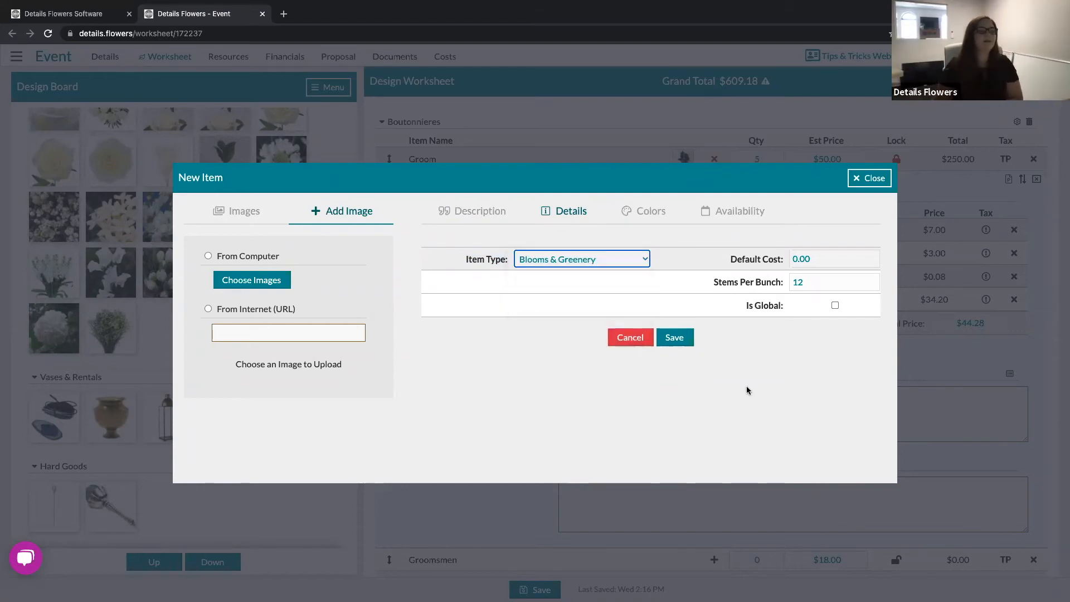
pyautogui.click(624, 339)
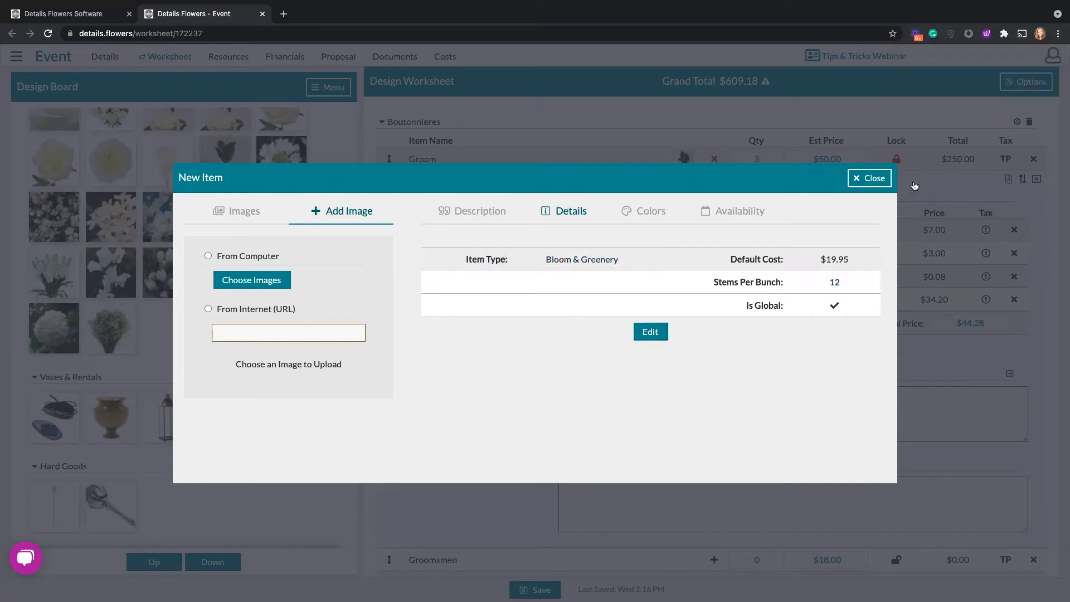
pyautogui.click(875, 178)
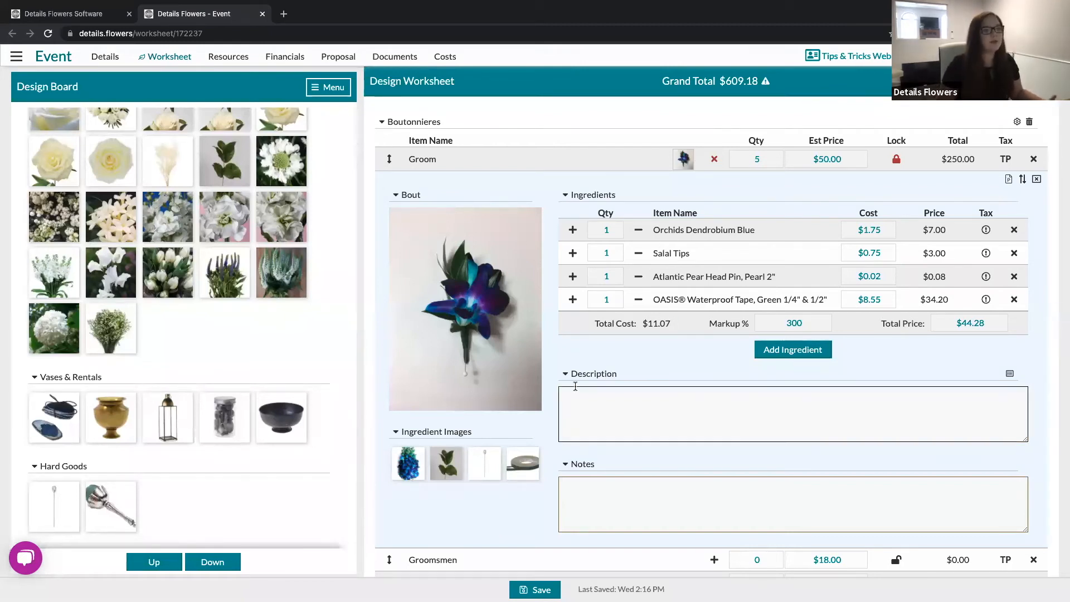
# Save the Groom's Bout recipe as a new gallery recipe and mark it as a favorite for the event
pyautogui.click(1022, 183)
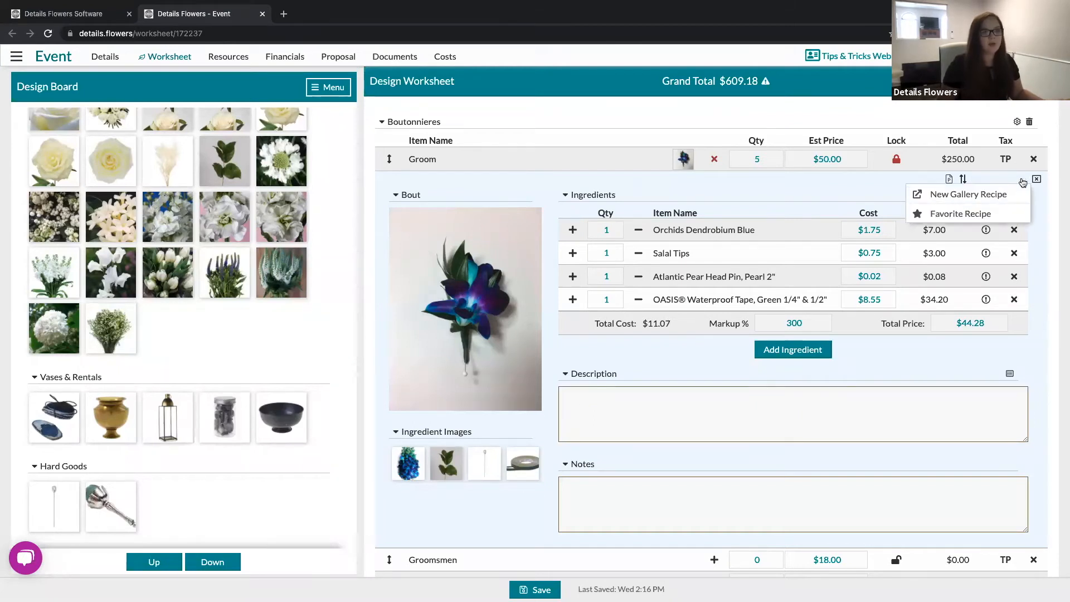
pyautogui.click(959, 196)
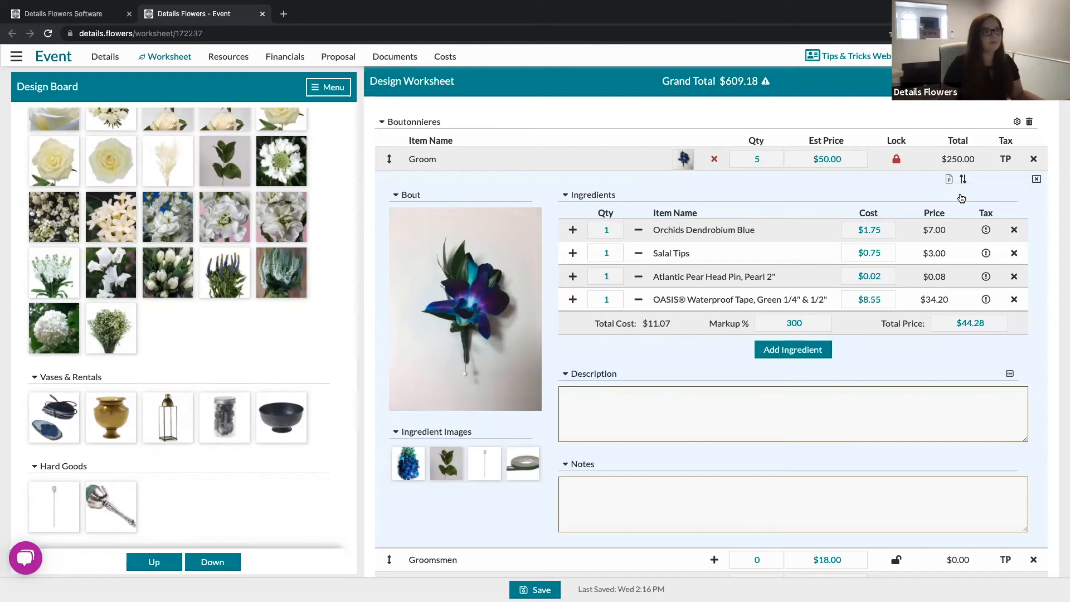
pyautogui.click(964, 183)
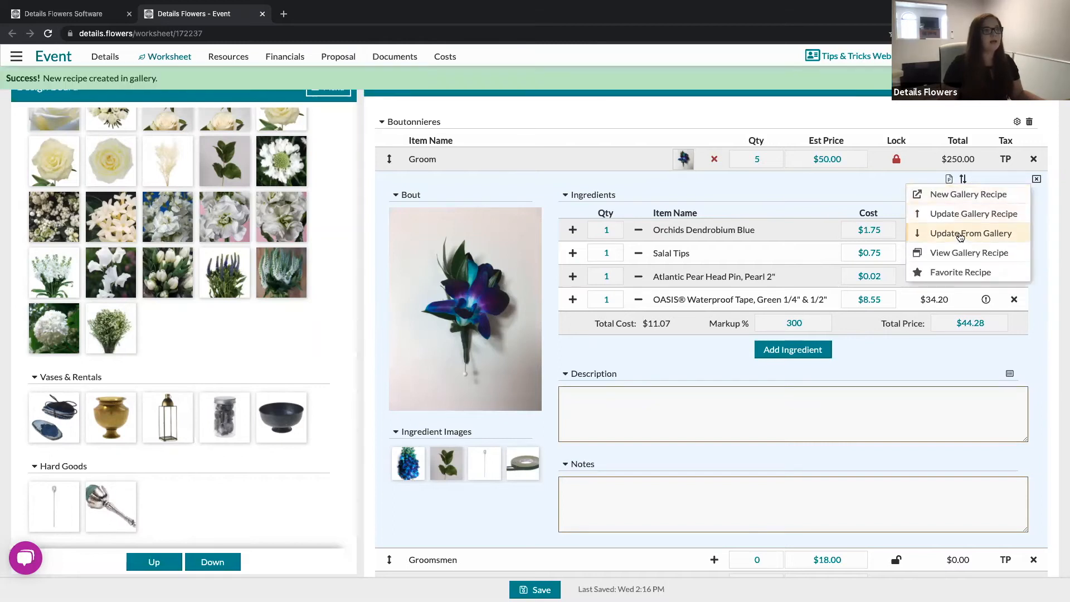
pyautogui.click(962, 275)
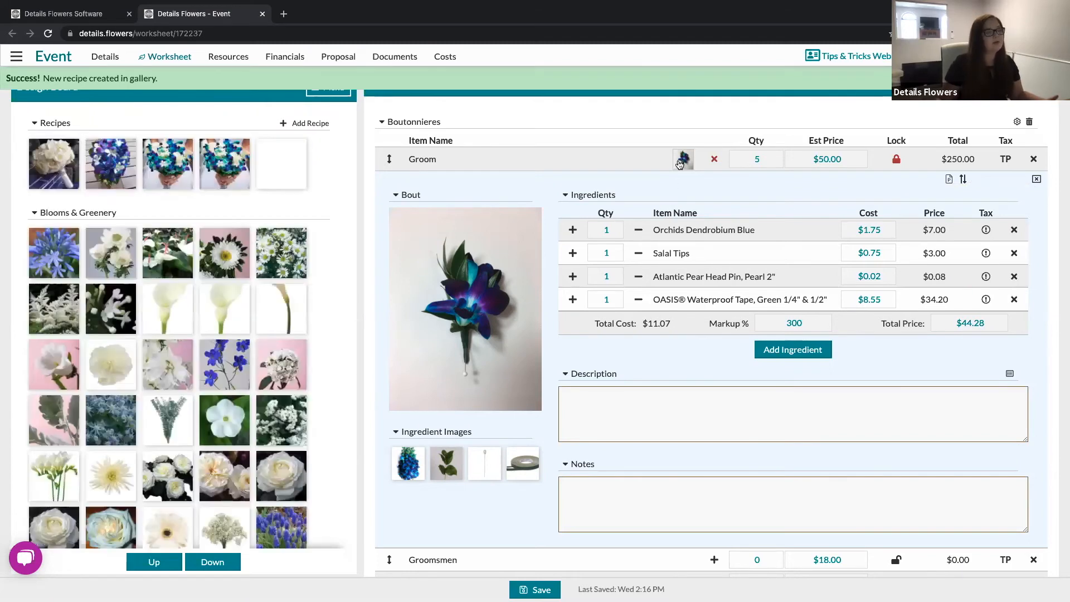
pyautogui.click(680, 162)
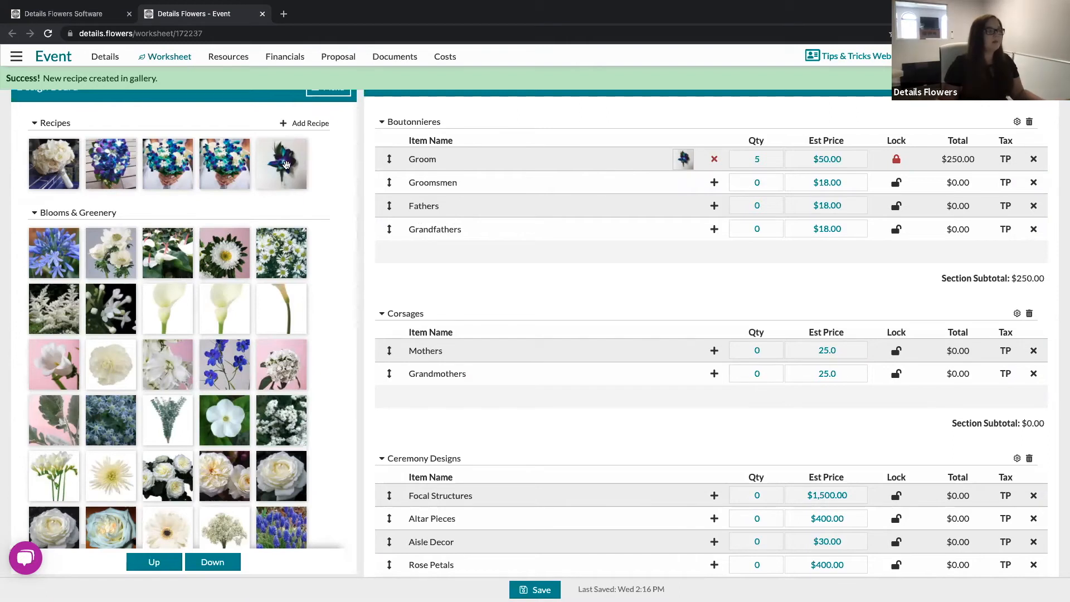
# Apply the favorited Bout recipe to the Groomsmen line item, and set the quantities to 1 for Groom and 5 for Groomsmen
pyautogui.moveTo(687, 182); pyautogui.dragTo(688, 182)
pyautogui.click(758, 159)
pyautogui.press('BackSpace')
pyautogui.write('1')
pyautogui.click(770, 181)
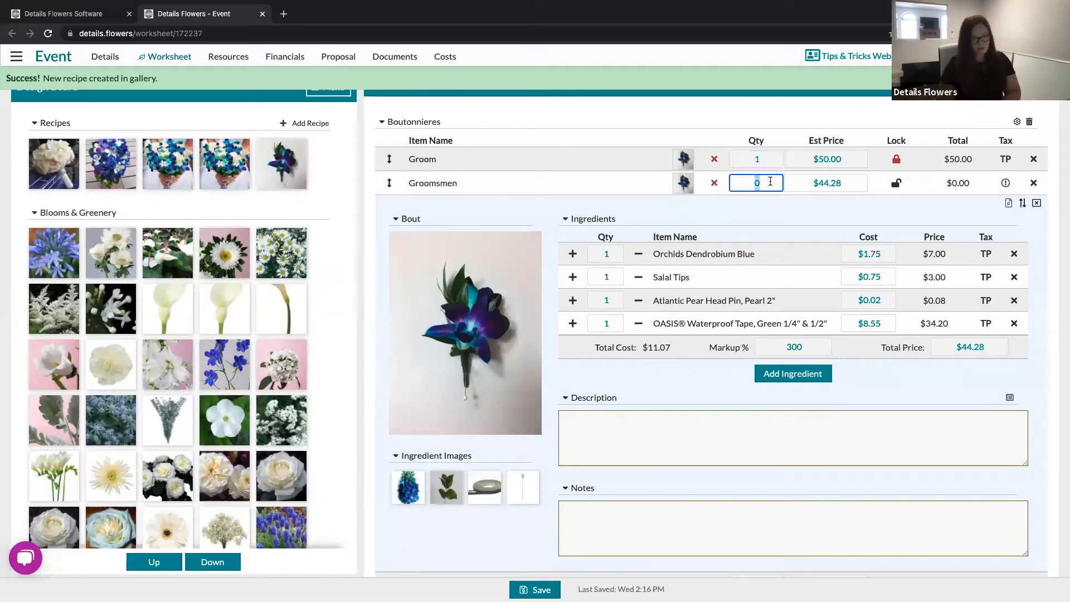
pyautogui.press('BackSpace')
pyautogui.write('5')
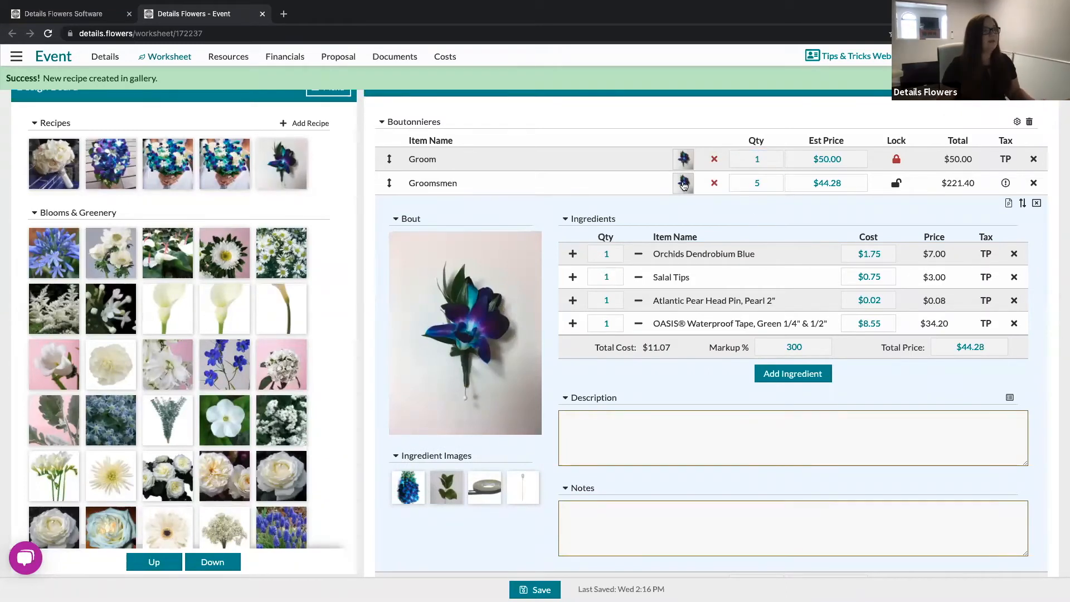
pyautogui.click(684, 184)
# Apply the favorited Bout recipe to the Fathers line item and set its quantity to 2
pyautogui.moveTo(274, 167); pyautogui.dragTo(683, 207)
pyautogui.click(766, 207)
pyautogui.write('2')
pyautogui.click(683, 212)
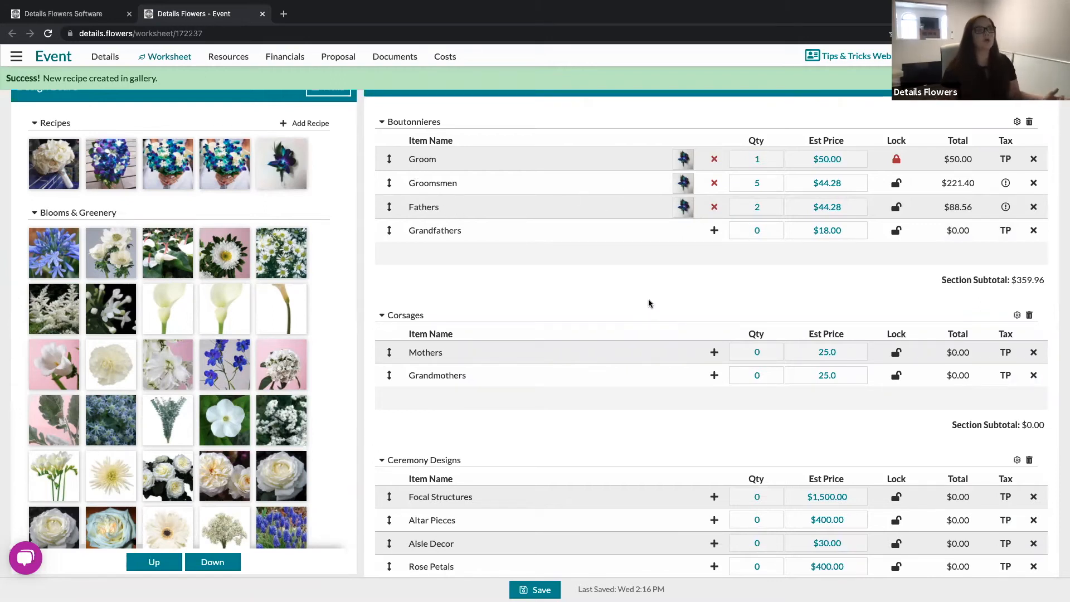
# Set the estimated price of both the Groomsmen and Fathers boutonnieres to $50.00
pyautogui.click(847, 185)
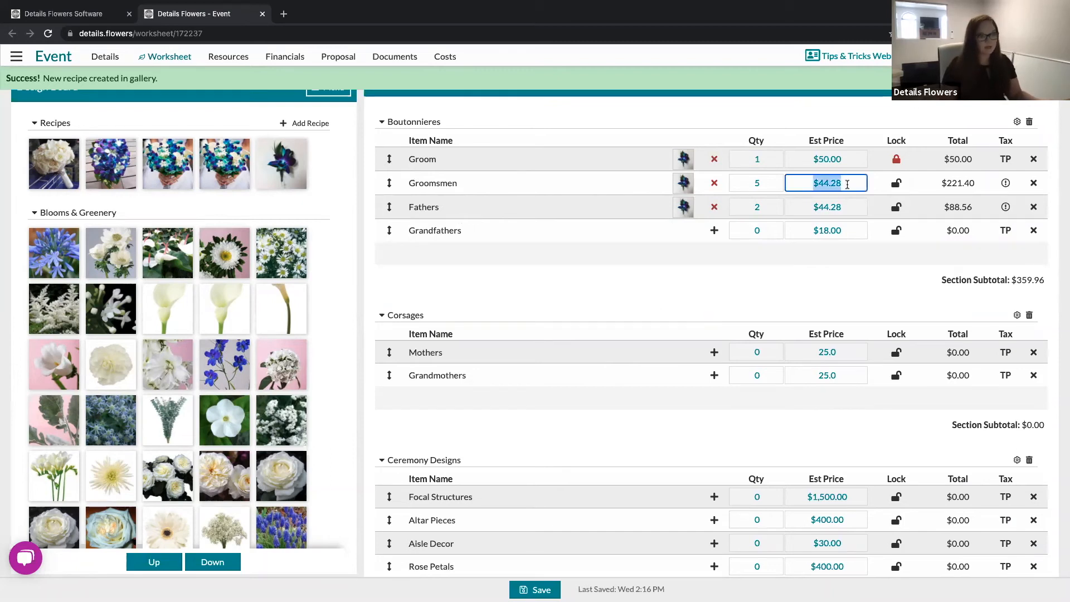
pyautogui.write('50.00')
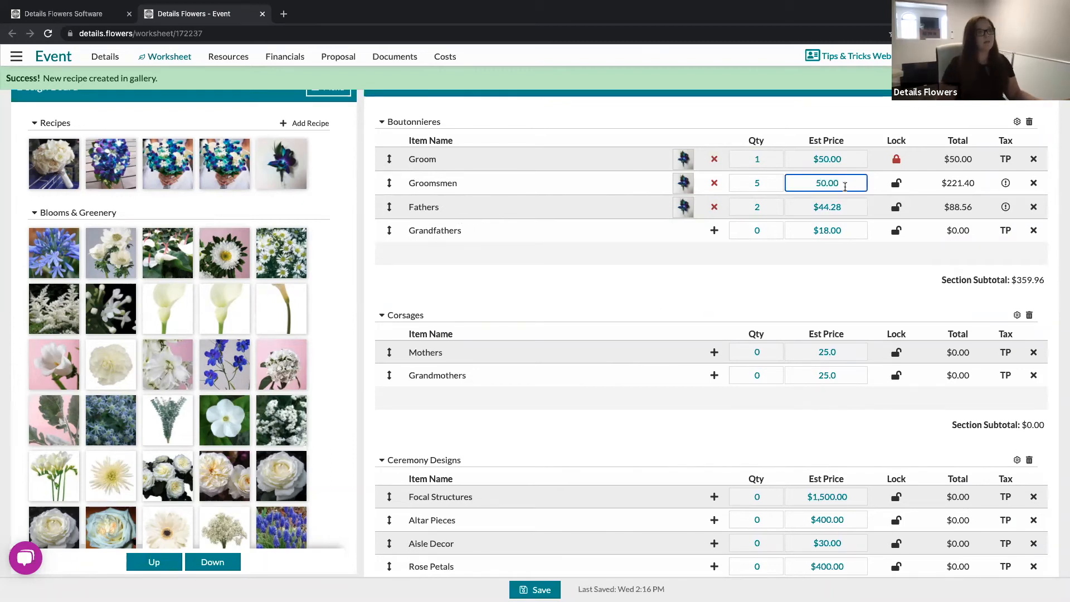
pyautogui.click(850, 209)
pyautogui.write('50.00')
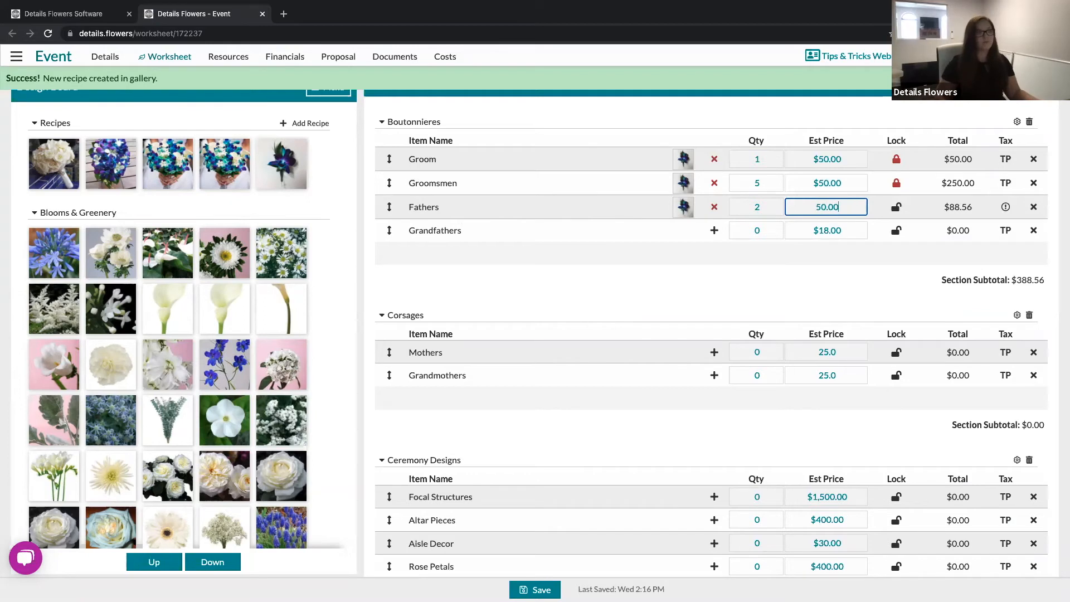
pyautogui.click(888, 286)
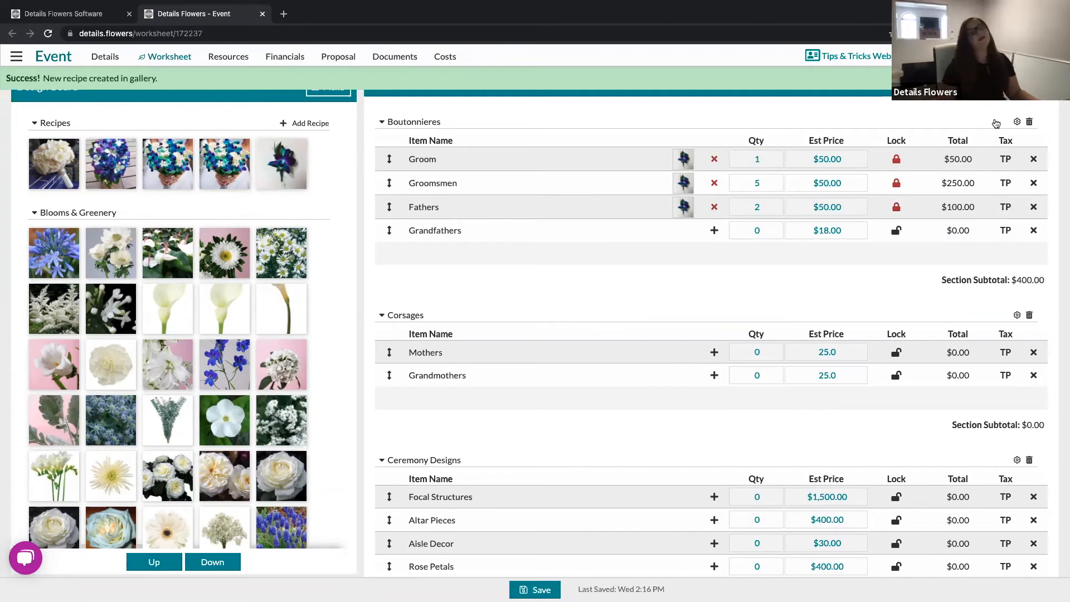
# Add two new line item rows to the Services section
pyautogui.scroll(-1, 707, 287)
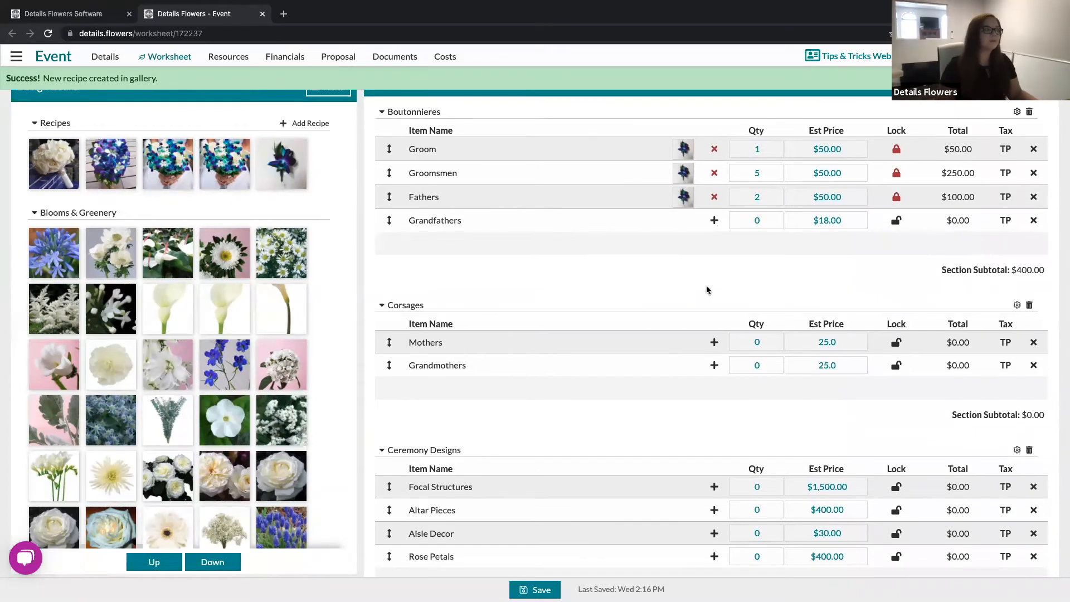
pyautogui.scroll(-5, 538, 329)
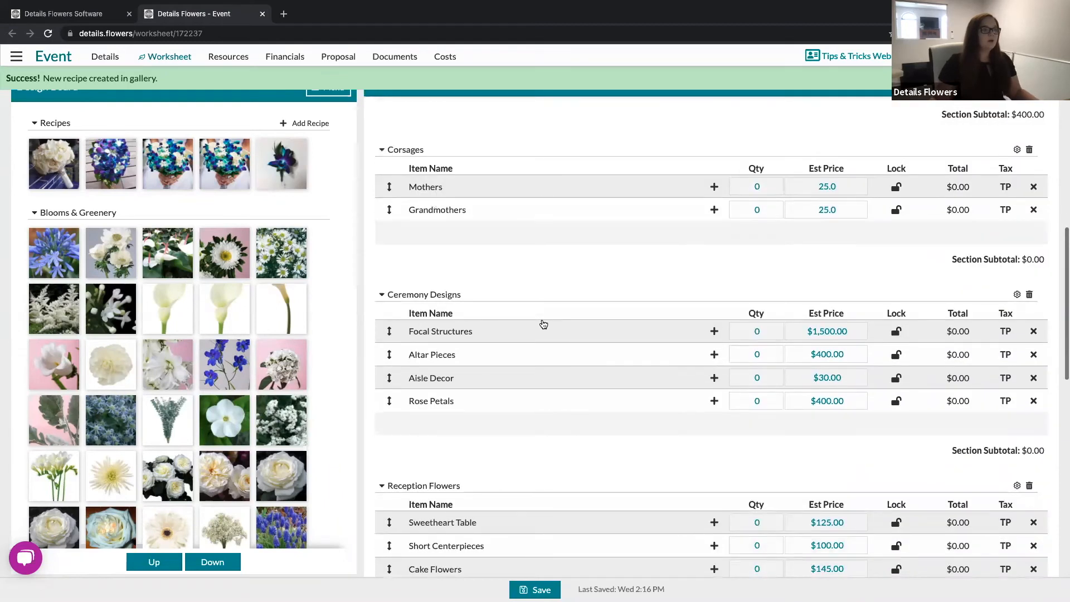
pyautogui.scroll(-4, 543, 324)
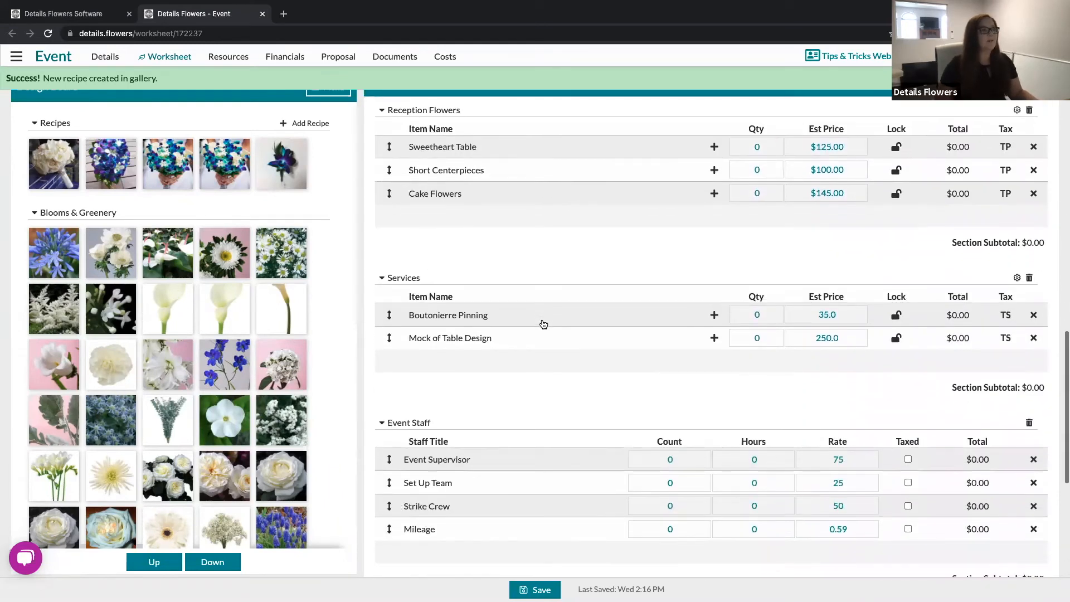
pyautogui.scroll(-3, 543, 324)
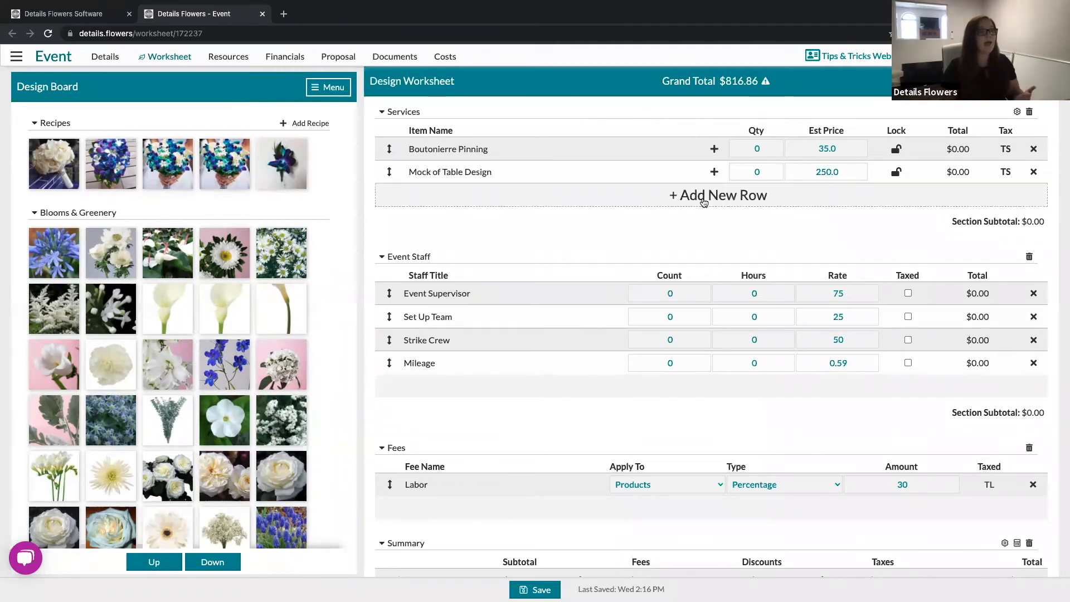
pyautogui.click(705, 195)
pyautogui.click(706, 218)
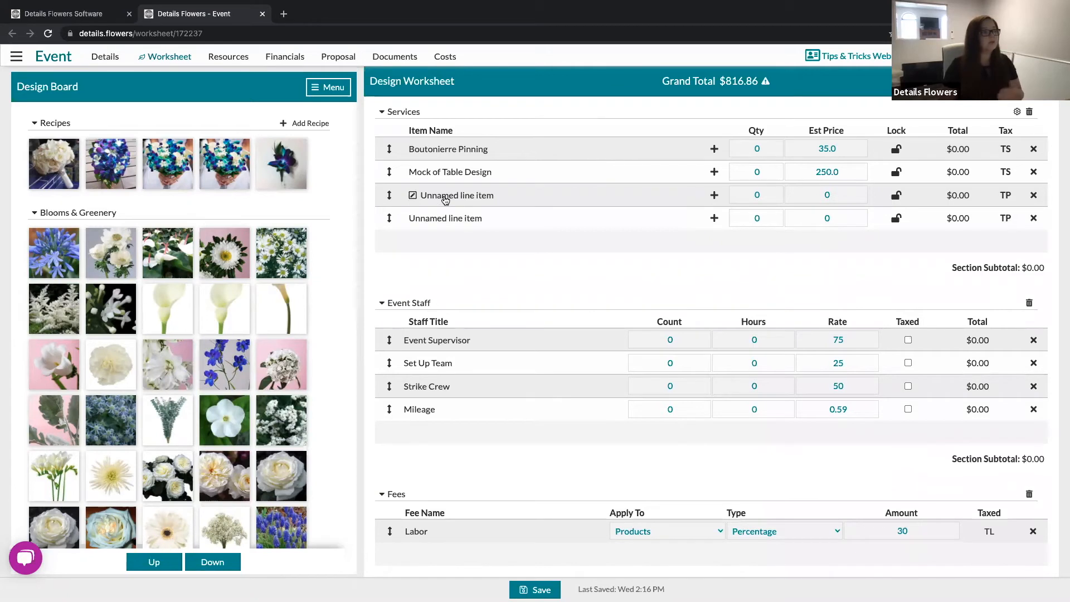
pyautogui.click(445, 198)
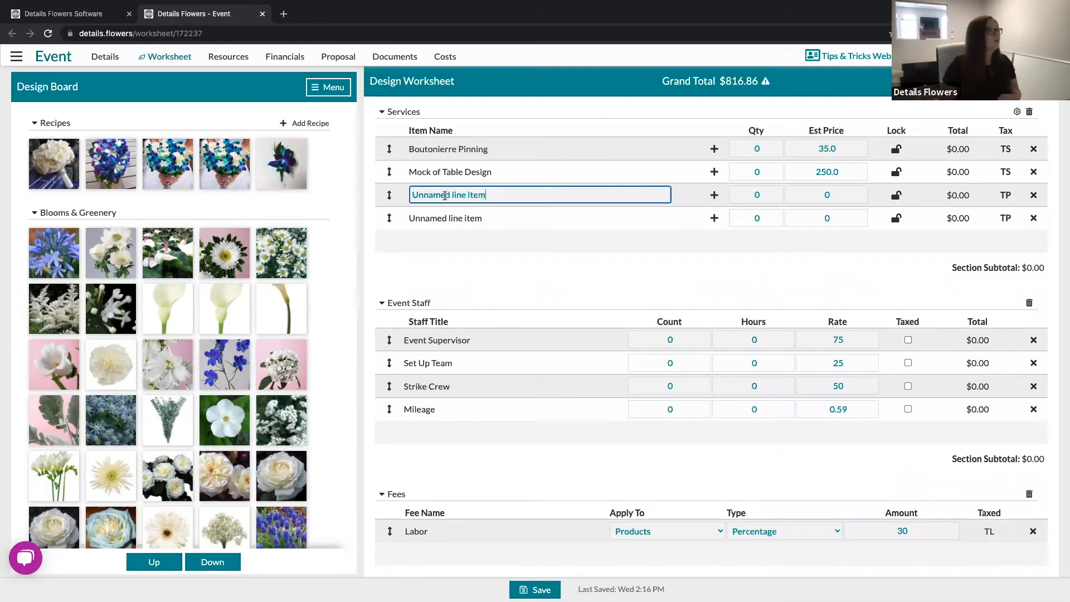
pyautogui.moveTo(502, 195); pyautogui.dragTo(409, 200)
pyautogui.press('BackSpace')
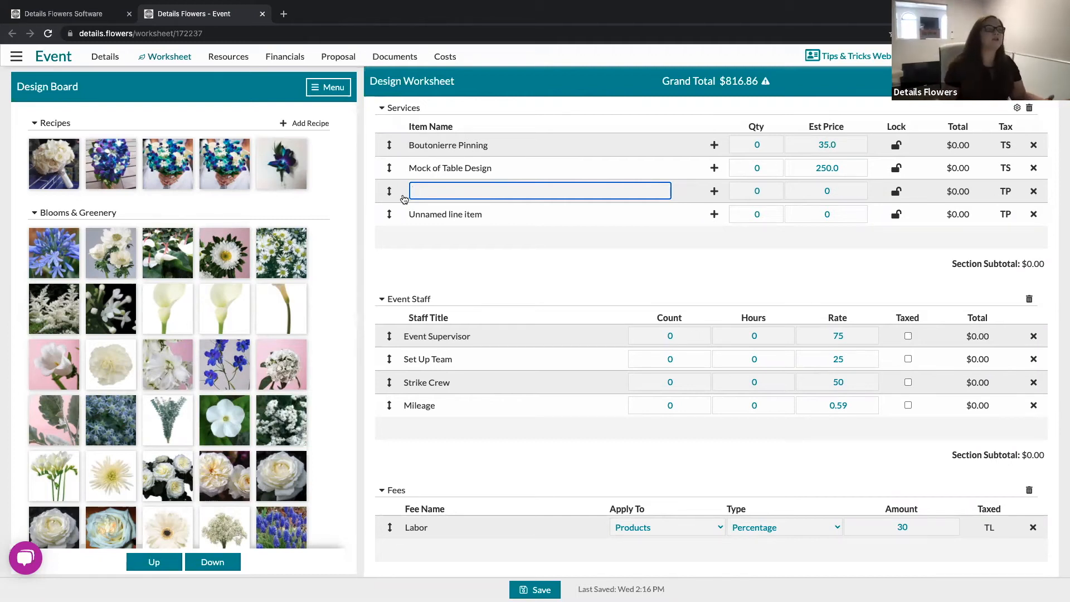
# Delete both unnamed Services line items, and set the quantities to 10 for Boutonierre Pinning and 1 for Mock of Table Design
pyautogui.click(1032, 192)
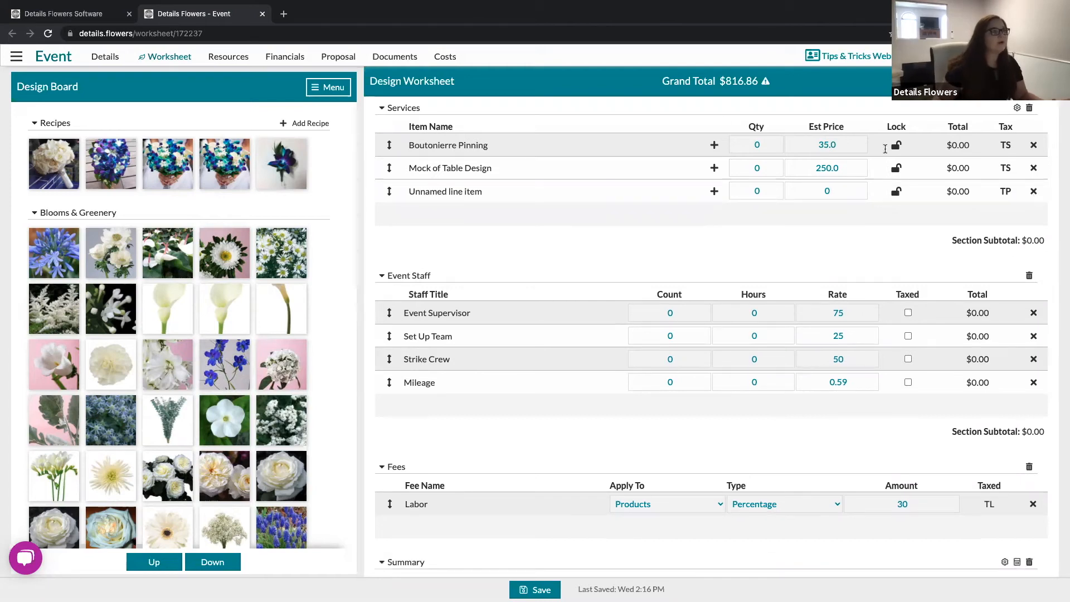
pyautogui.click(758, 145)
pyautogui.write('10')
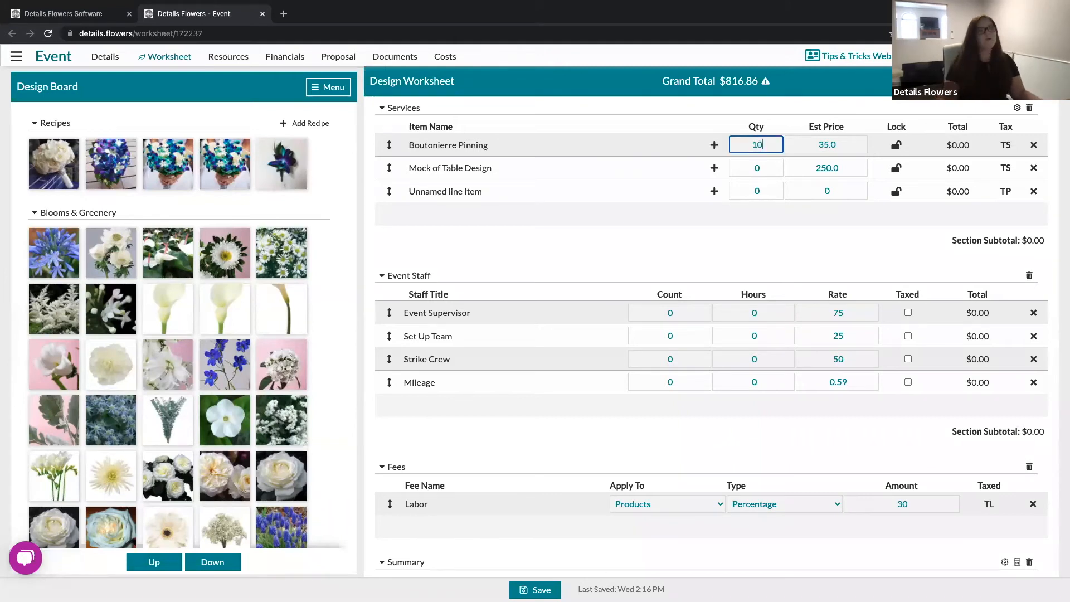
pyautogui.click(699, 116)
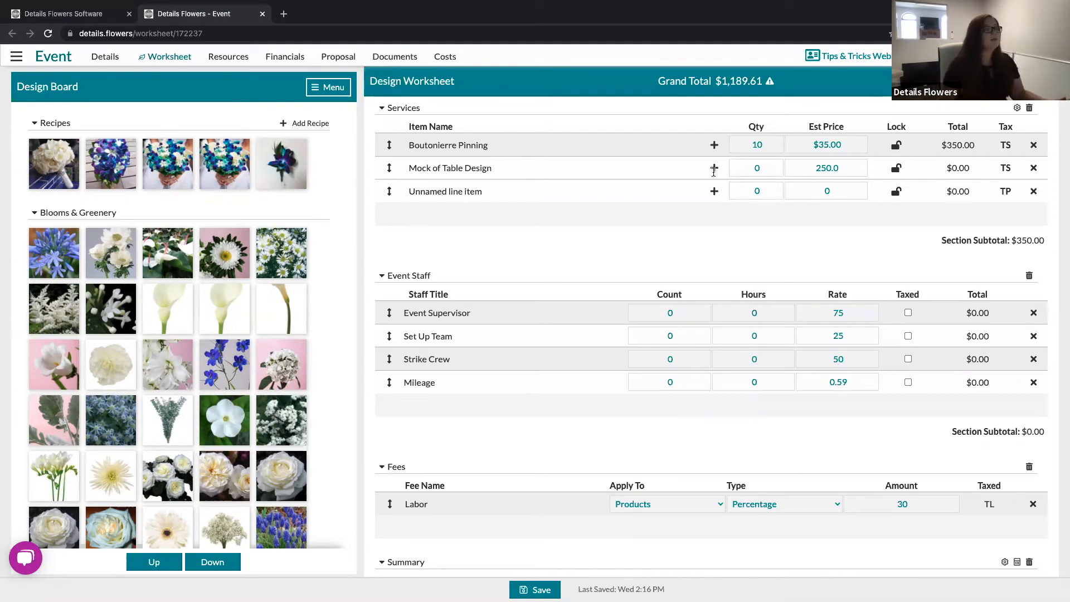
pyautogui.click(767, 165)
pyautogui.write('1')
pyautogui.click(828, 260)
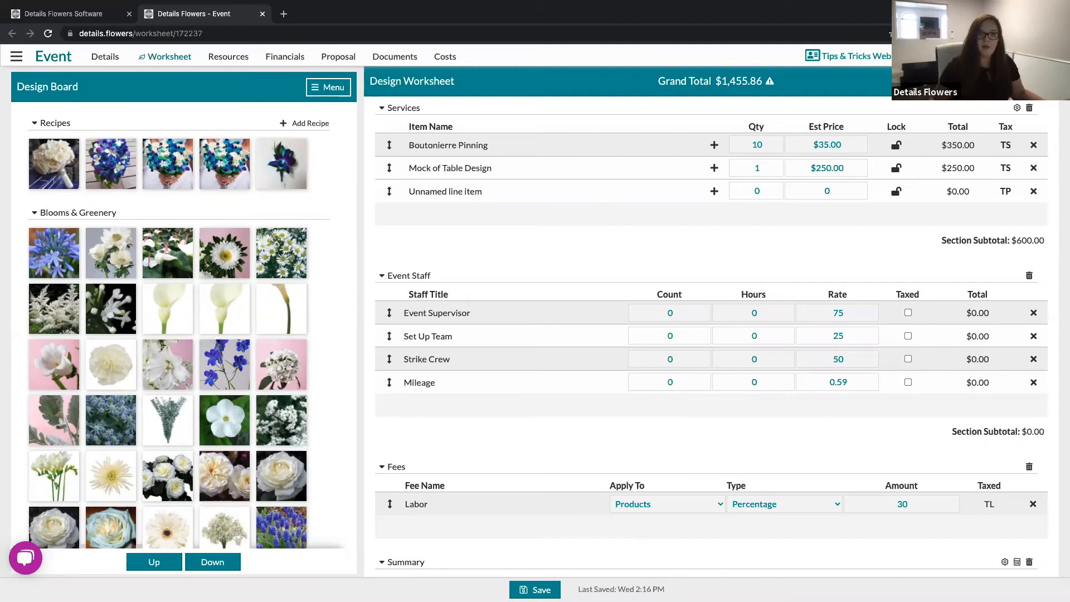
pyautogui.click(1034, 191)
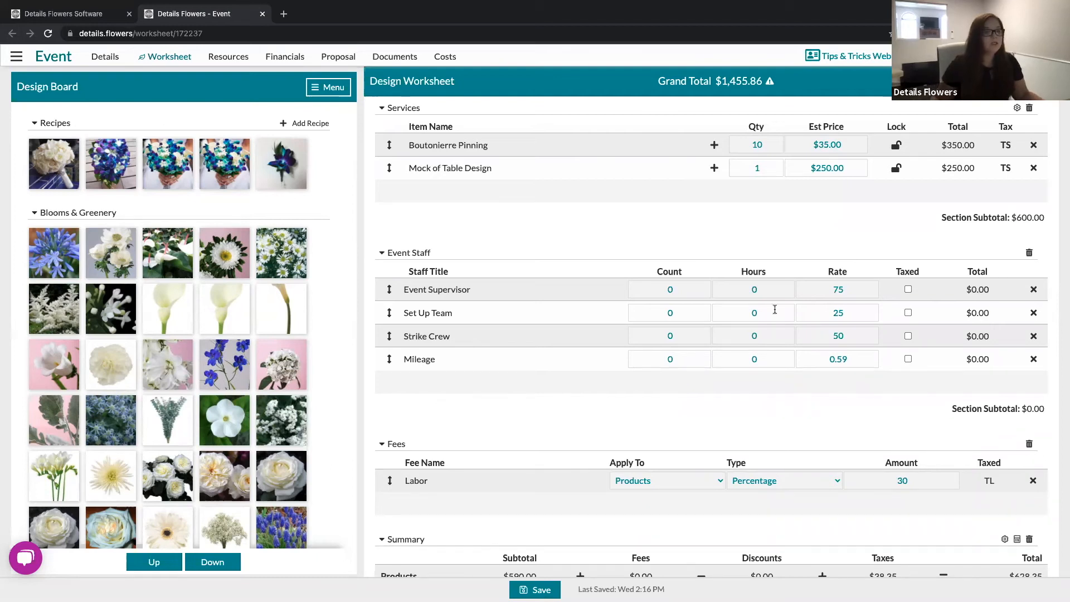
# Set the OASIS Waterproof Tape quantity to 0.005 in the Groom boutonniere's Bout recipe, and close the recipe details
pyautogui.scroll(3, 590, 346)
pyautogui.scroll(10, 590, 346)
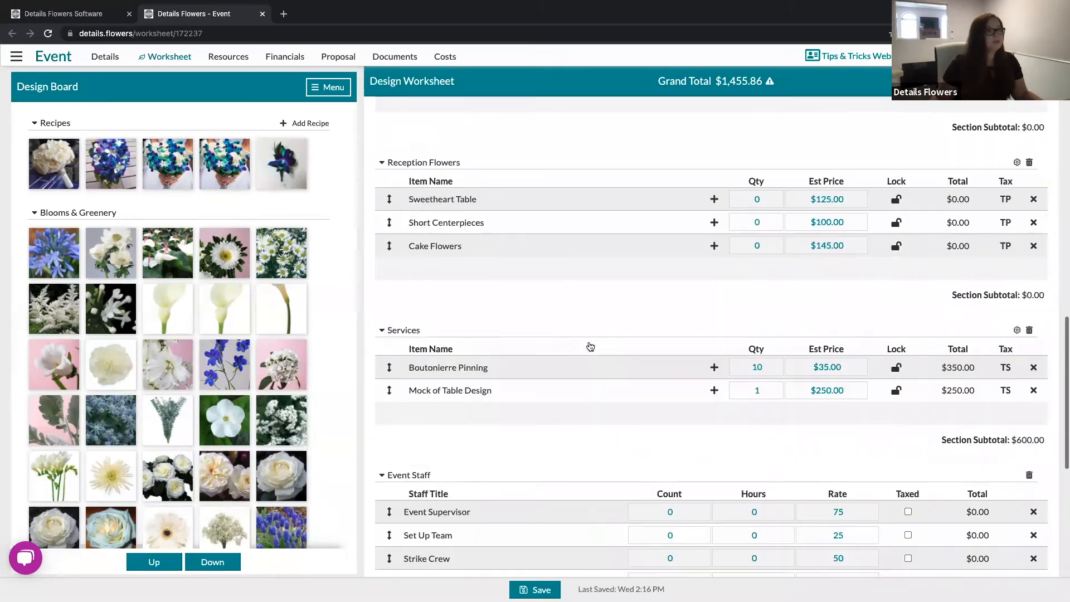
pyautogui.scroll(3, 587, 341)
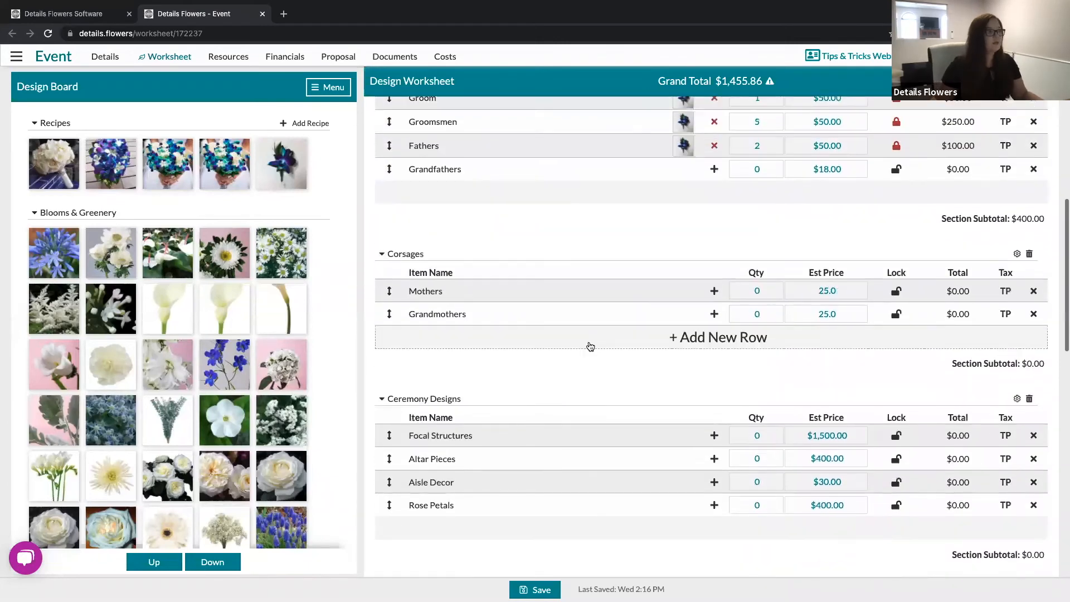
pyautogui.click(567, 236)
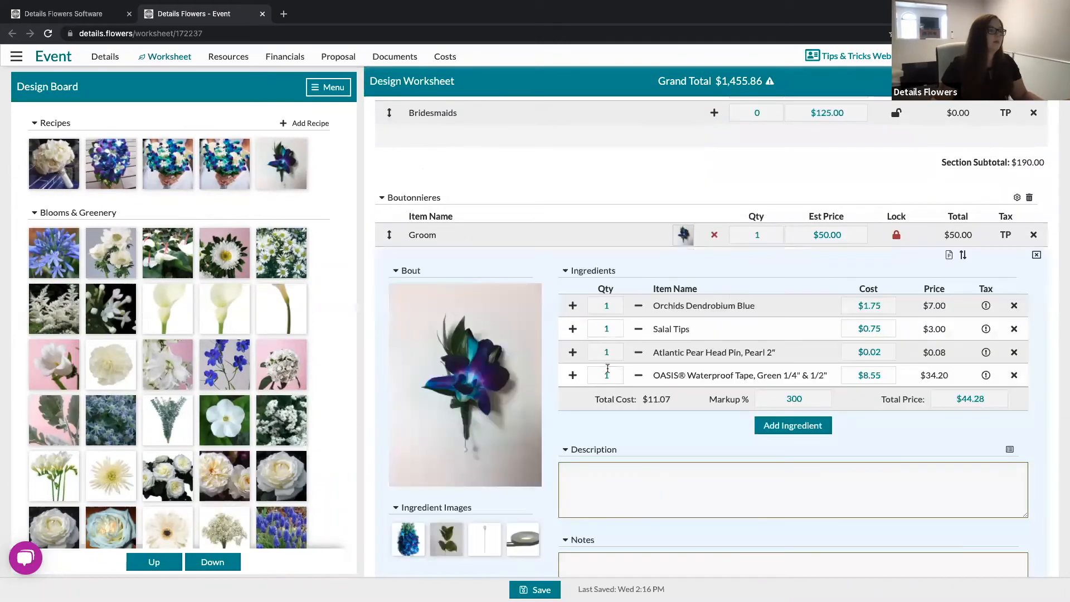
pyautogui.scroll(-2, 609, 374)
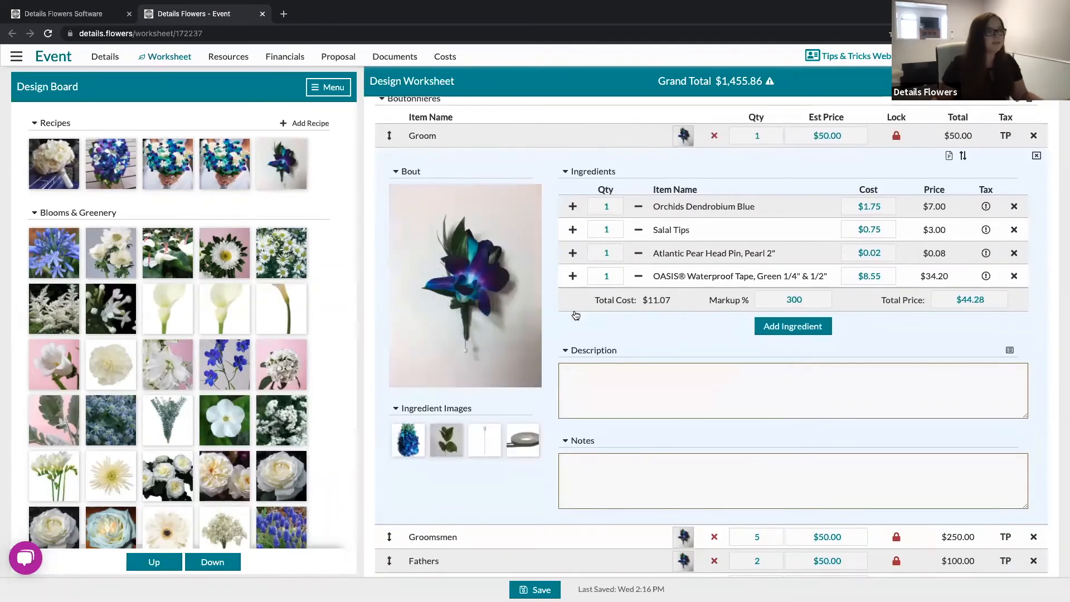
pyautogui.click(616, 274)
pyautogui.write('.005')
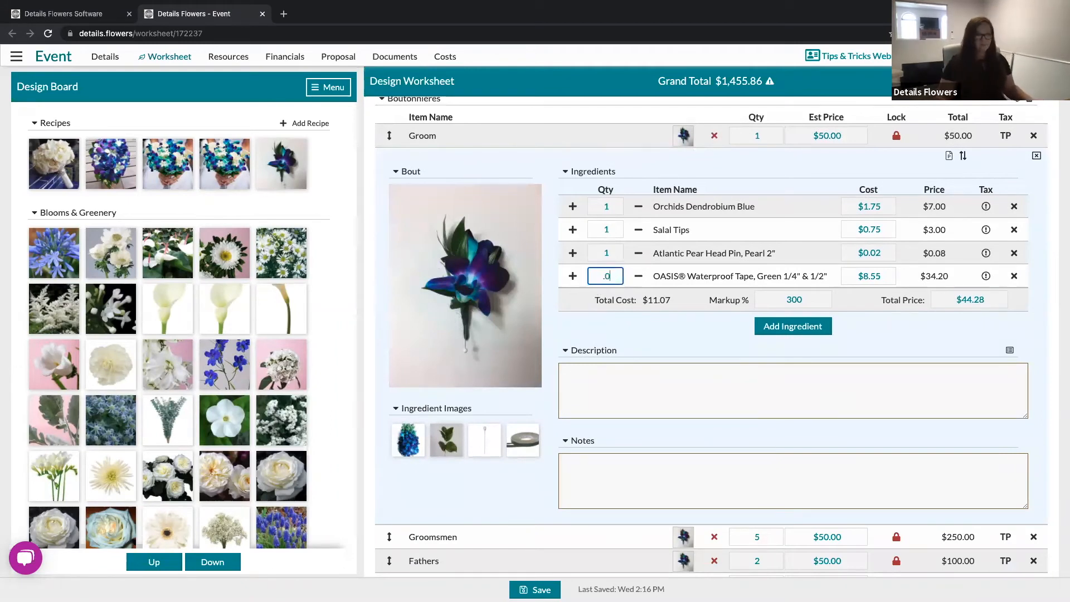
pyautogui.click(662, 328)
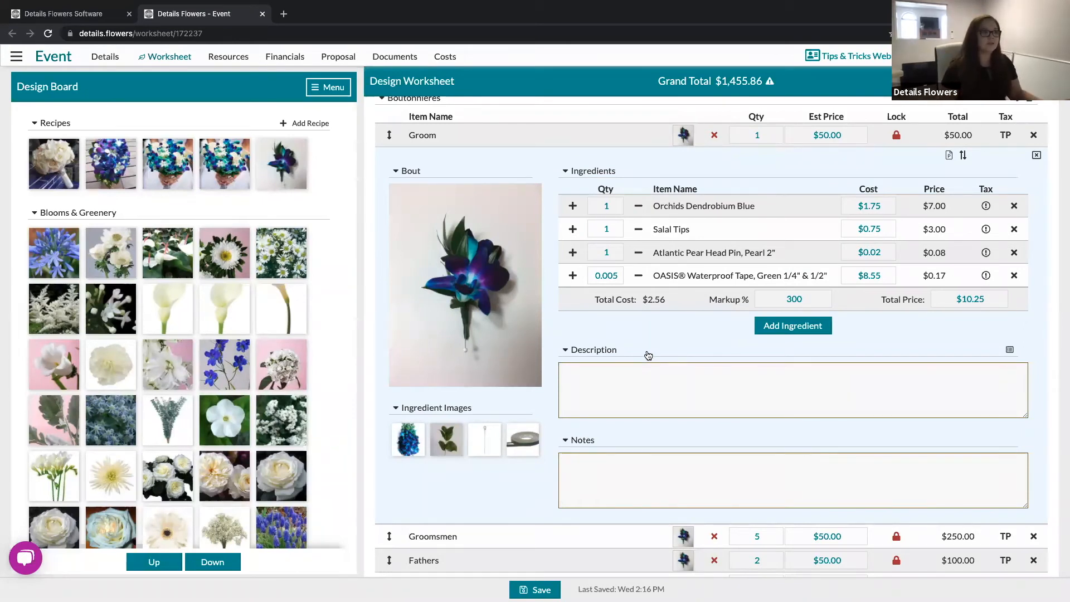
pyautogui.click(683, 135)
# Set the Event Staff hours to 3 for each of Event Supervisor, Set Up Team and Strike Crew
pyautogui.scroll(-10, 669, 358)
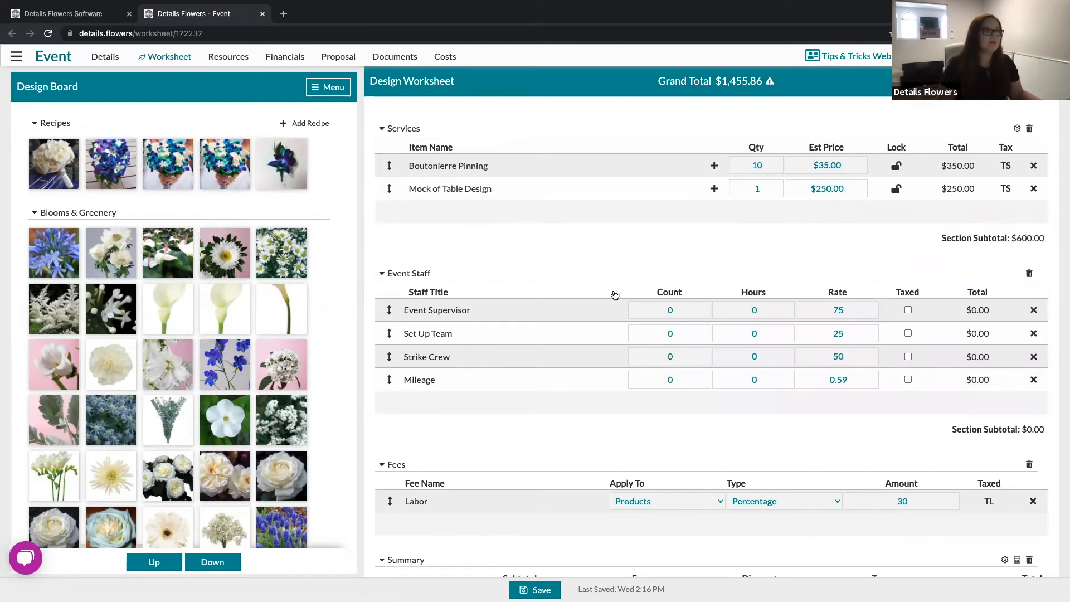
pyautogui.click(759, 310)
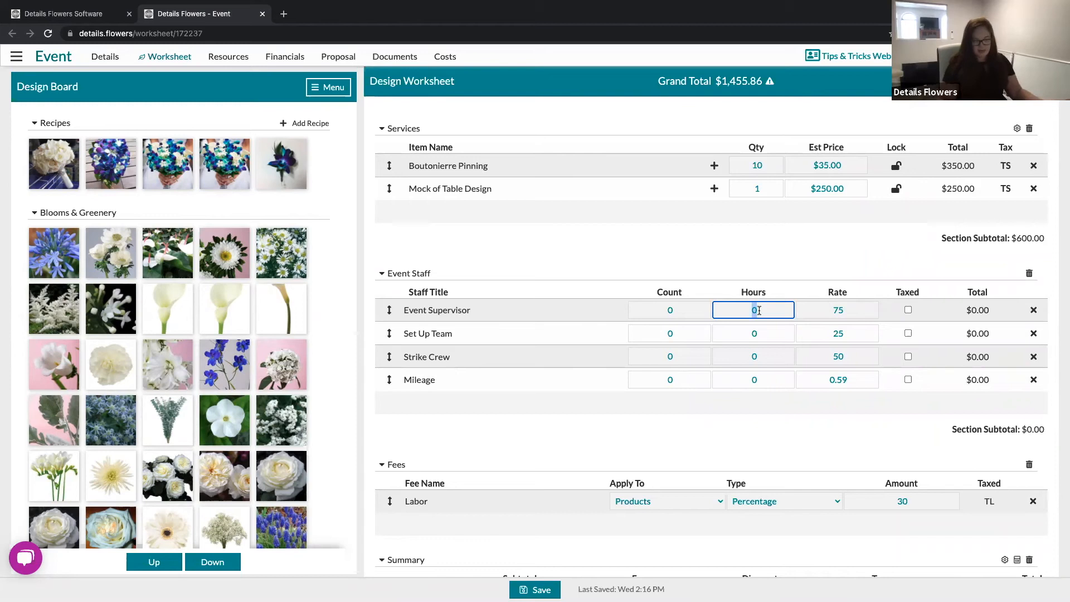
pyautogui.write('3')
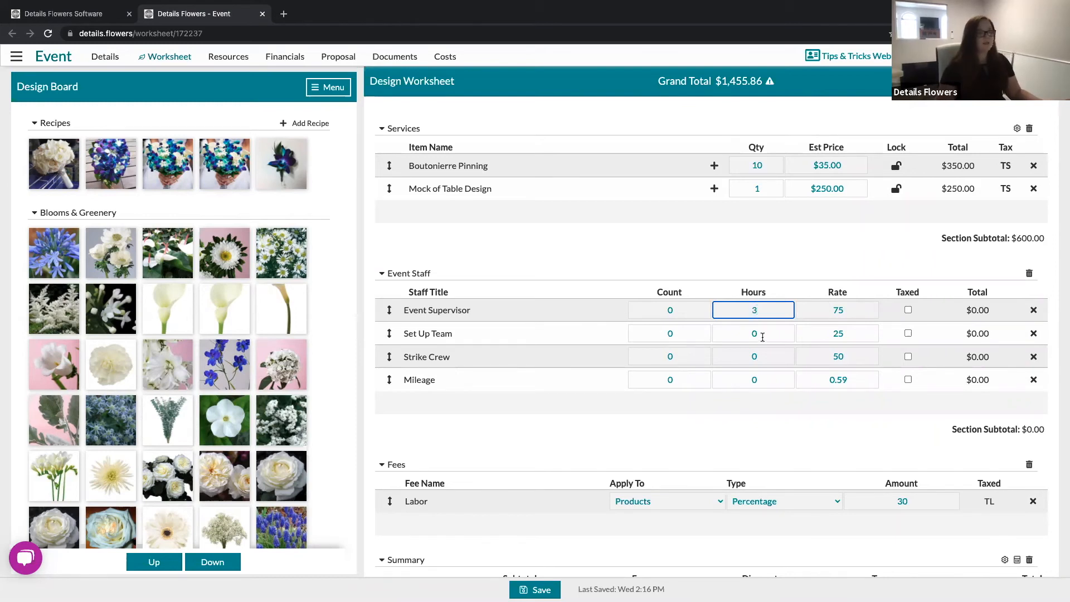
pyautogui.click(762, 337)
pyautogui.write('3')
pyautogui.click(772, 357)
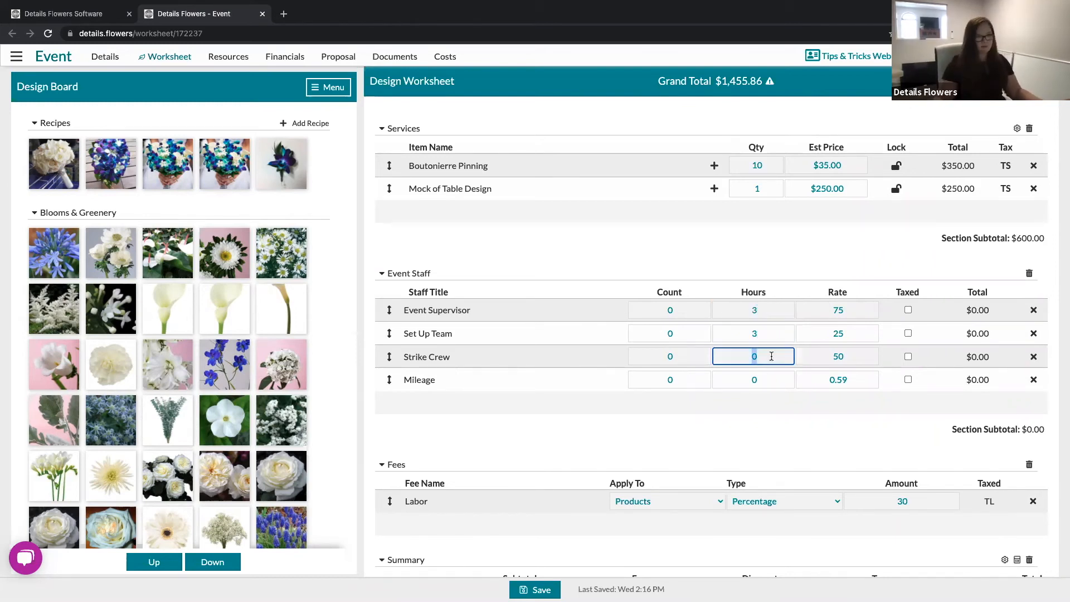
pyautogui.write('3')
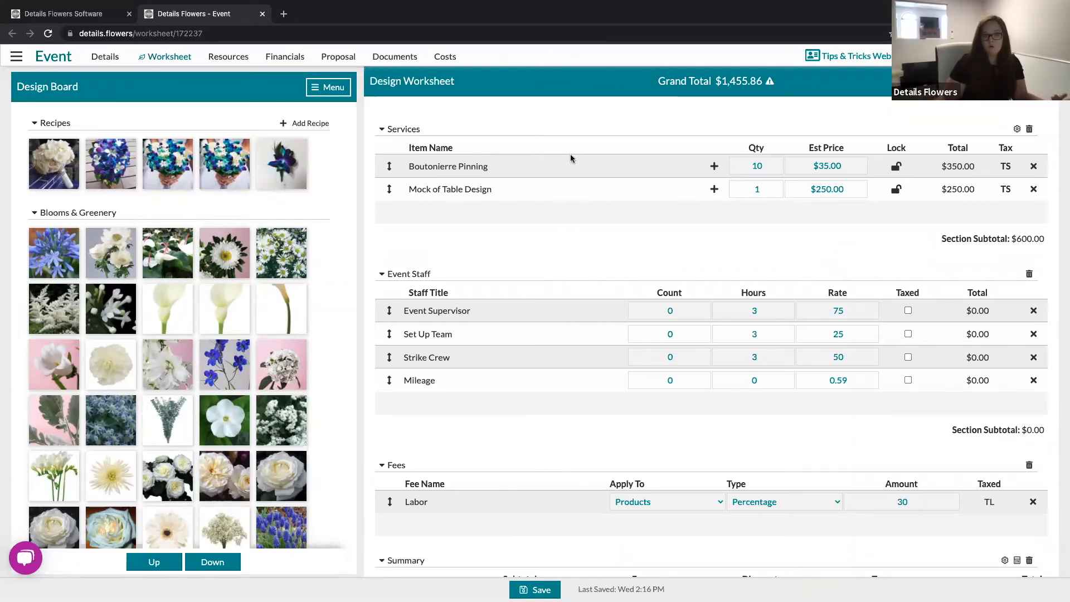
# Set the Event Staff counts to 1 for Event Supervisor, 3 for Set Up Team and 3 for Strike Crew
pyautogui.scroll(-1, 618, 259)
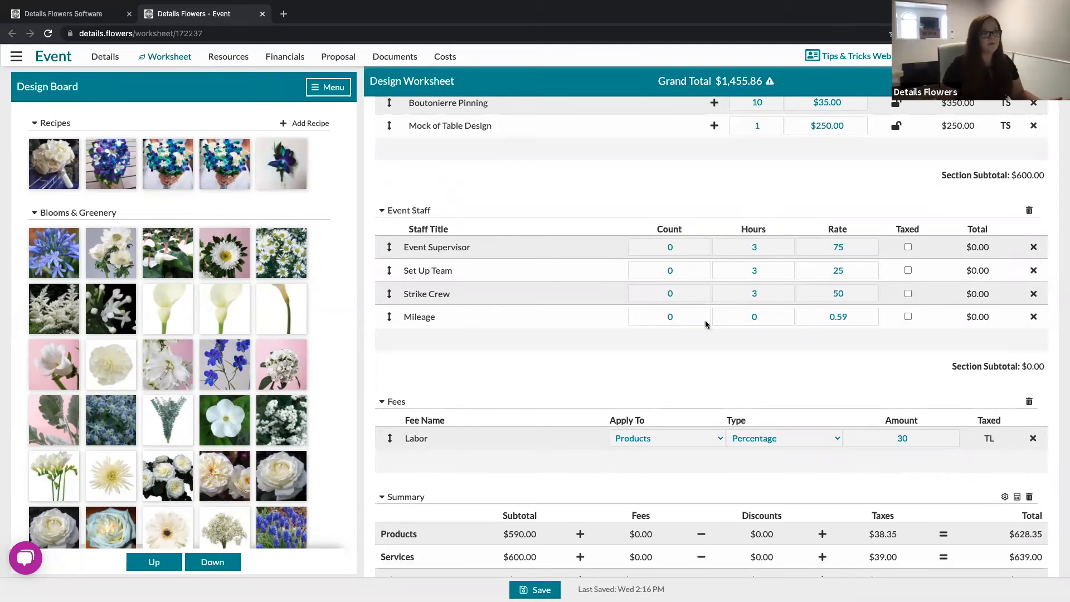
pyautogui.click(690, 247)
pyautogui.write('1')
pyautogui.click(690, 272)
pyautogui.write('3')
pyautogui.click(682, 296)
pyautogui.write('3')
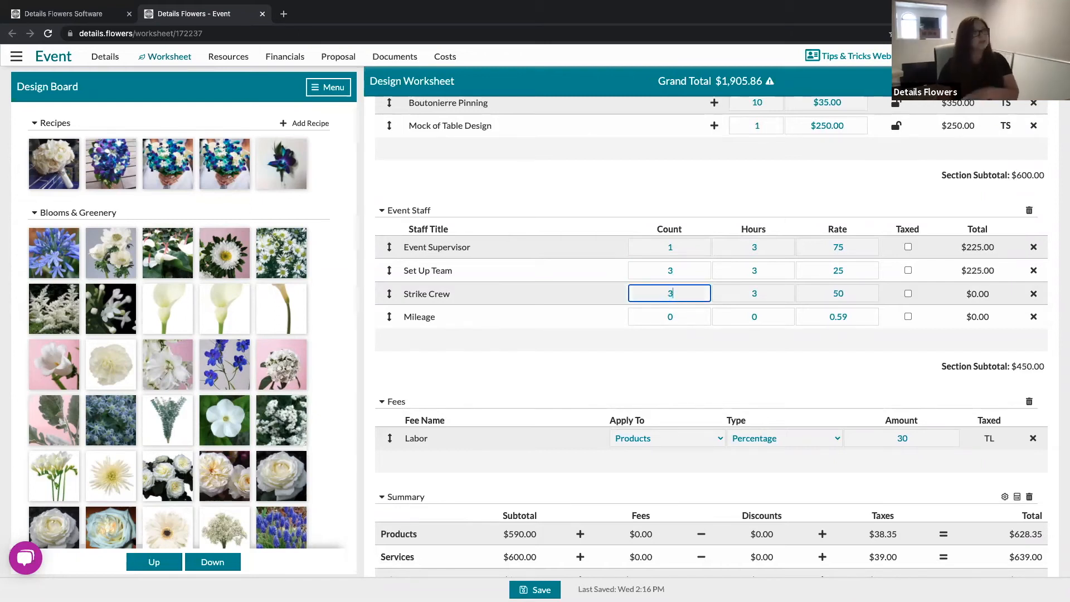
pyautogui.click(878, 193)
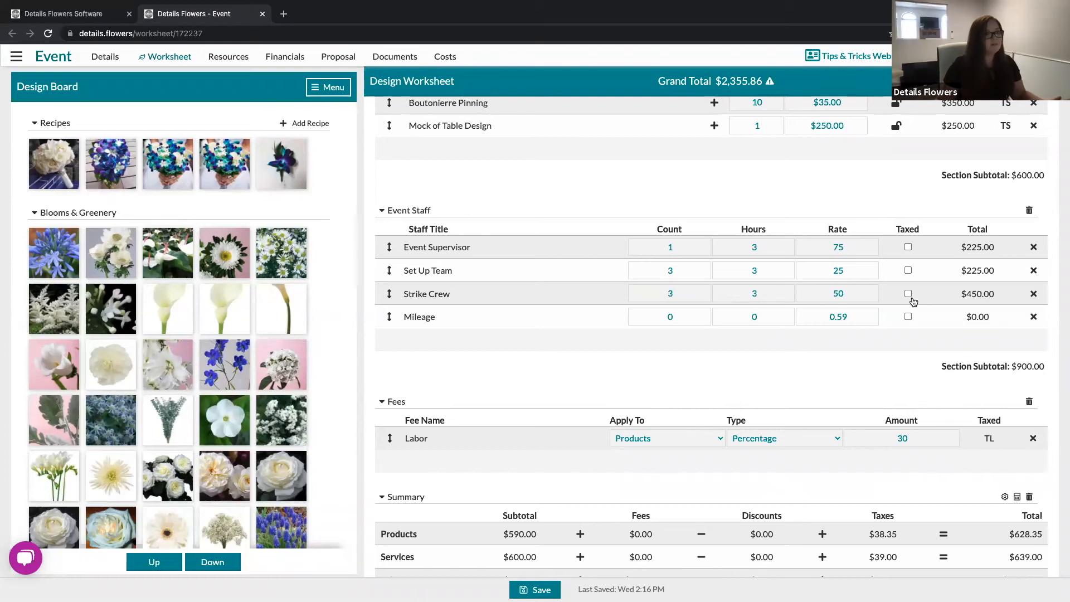
# Mark Event Supervisor, Set Up Team and Strike Crew as taxed, leaving Mileage untaxed
pyautogui.click(907, 247)
pyautogui.click(908, 270)
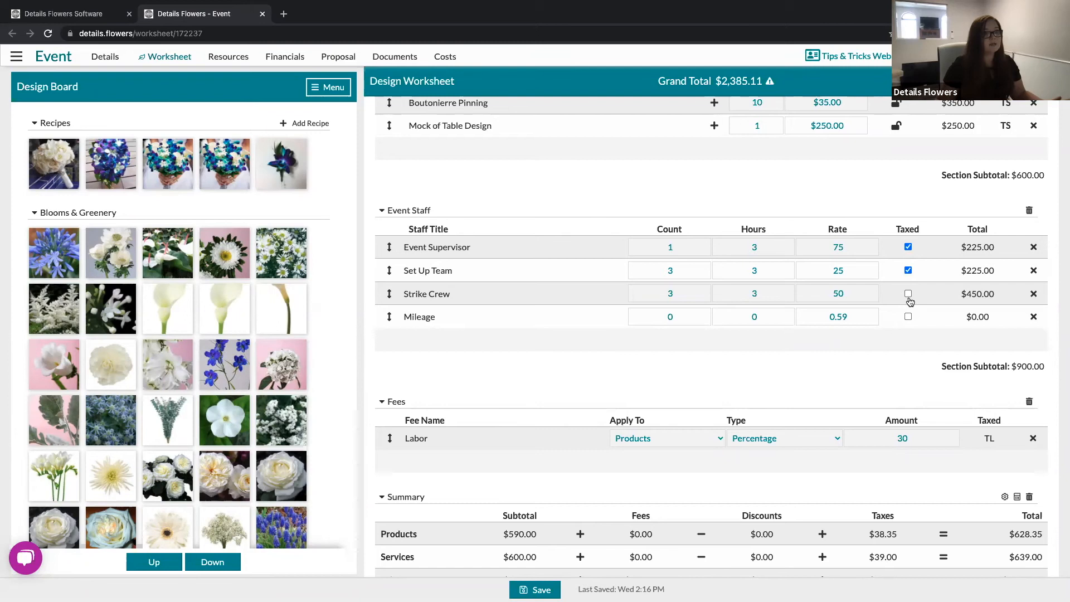
pyautogui.click(908, 317)
pyautogui.click(908, 294)
pyautogui.click(908, 317)
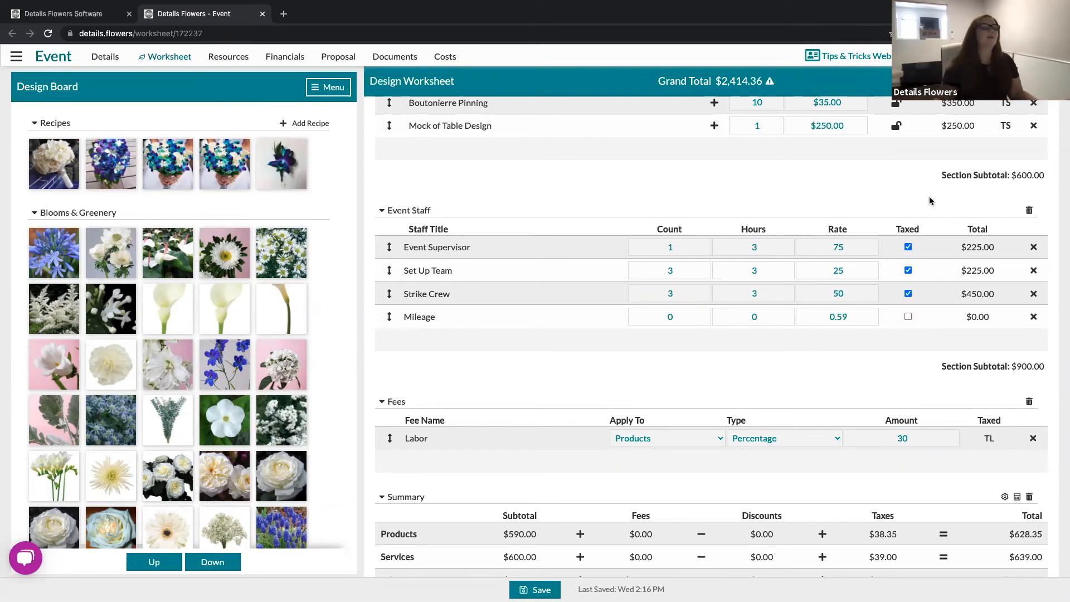
# Examine the Labor fee settings and how the staff costs, fees and taxes feed into the worksheet's Summary section
pyautogui.scroll(-3, 579, 329)
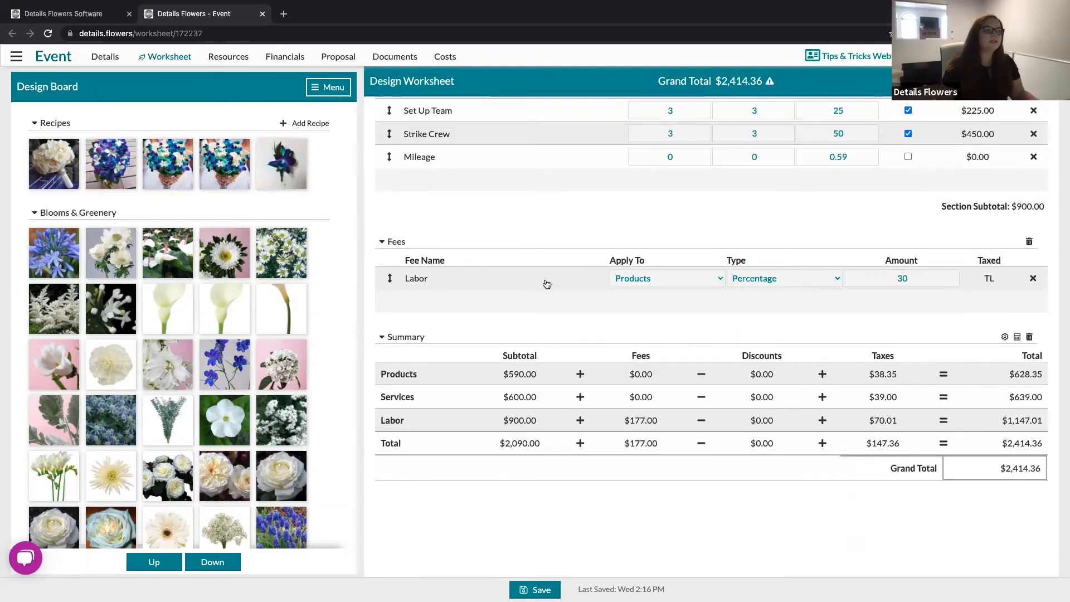
pyautogui.moveTo(638, 306)
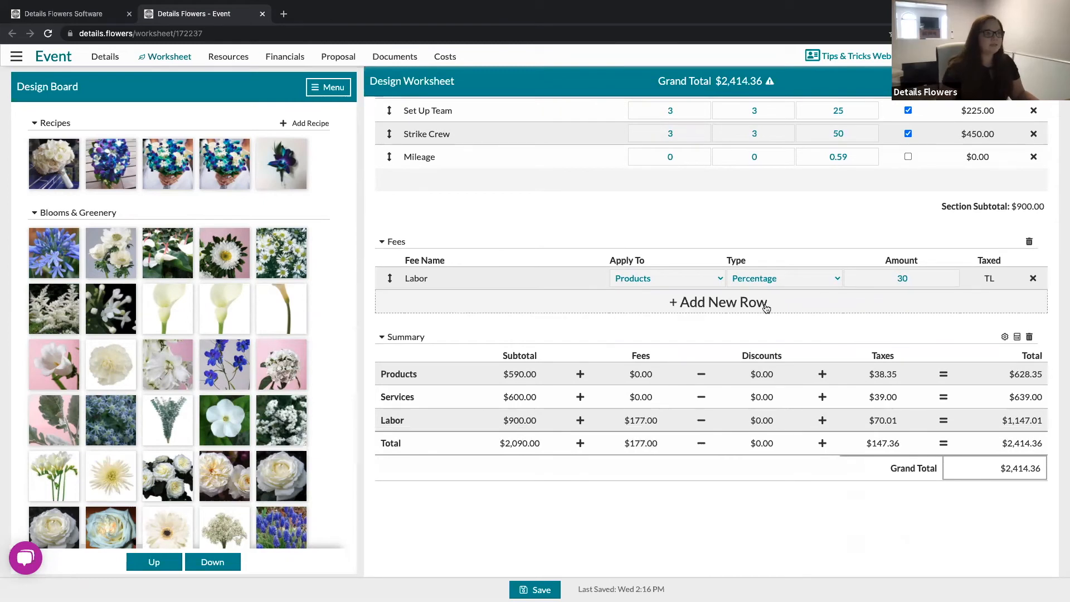
pyautogui.moveTo(413, 281)
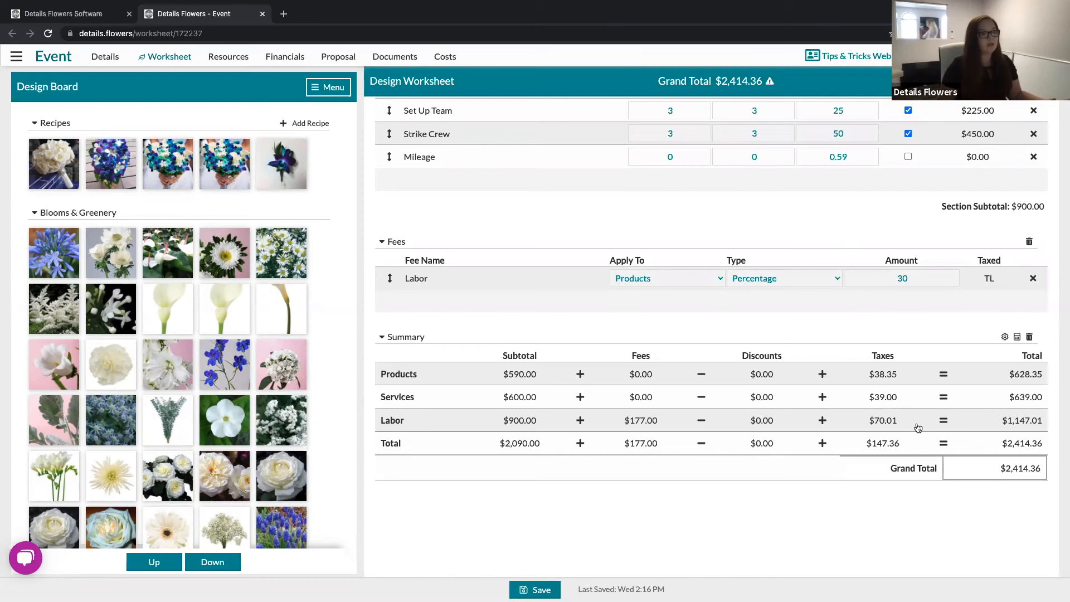
pyautogui.scroll(3, 881, 422)
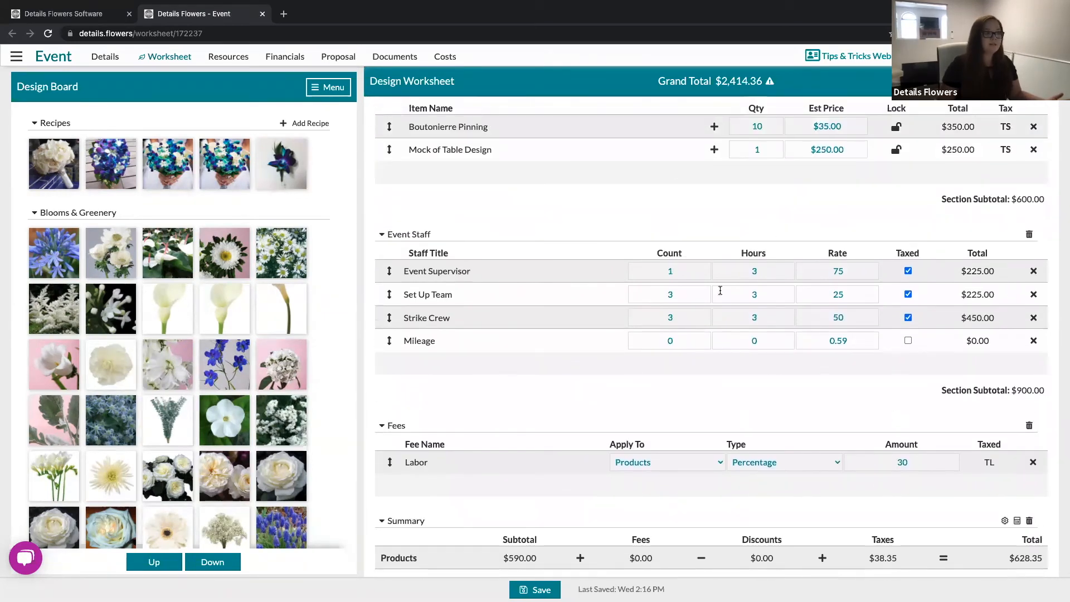
pyautogui.scroll(-1, 719, 292)
pyautogui.scroll(-3, 718, 296)
pyautogui.moveTo(499, 369); pyautogui.dragTo(540, 372)
pyautogui.click(384, 186)
pyautogui.moveTo(415, 193); pyautogui.dragTo(377, 190)
pyautogui.click(834, 271)
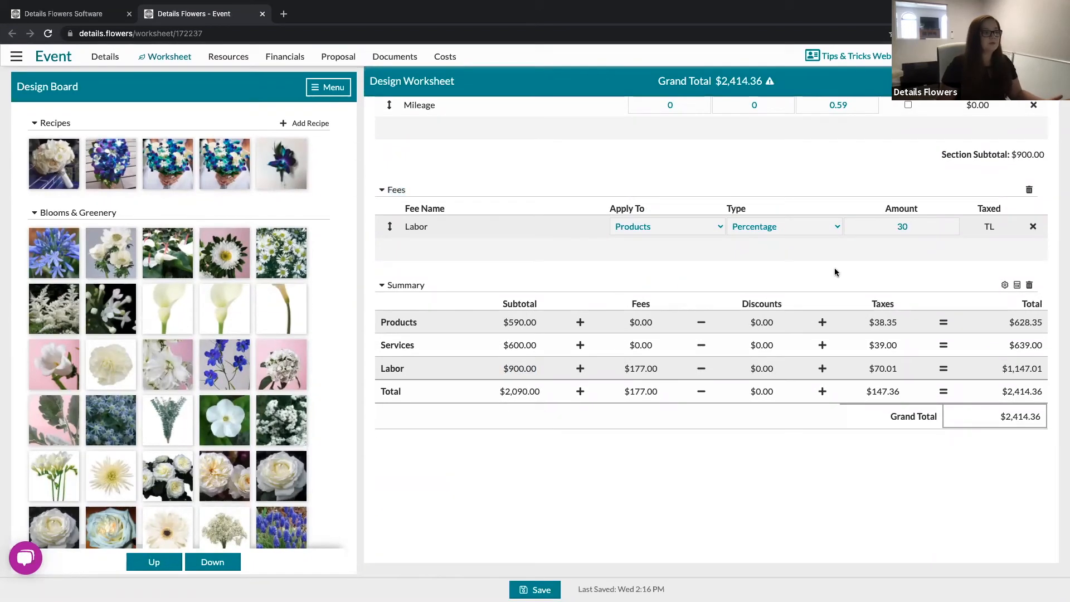
pyautogui.moveTo(618, 370); pyautogui.dragTo(669, 372)
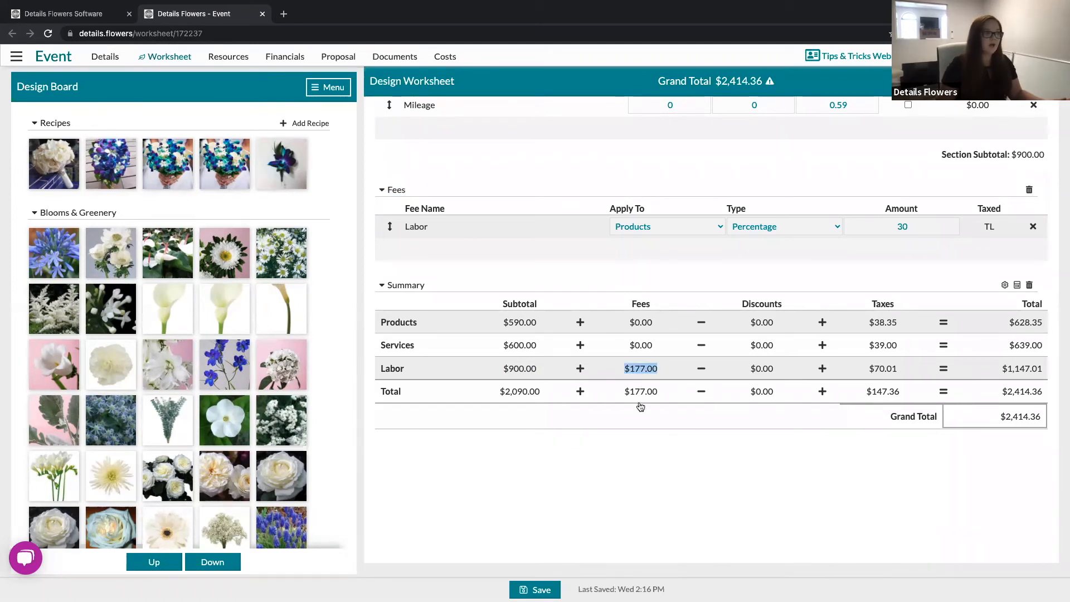
pyautogui.click(824, 277)
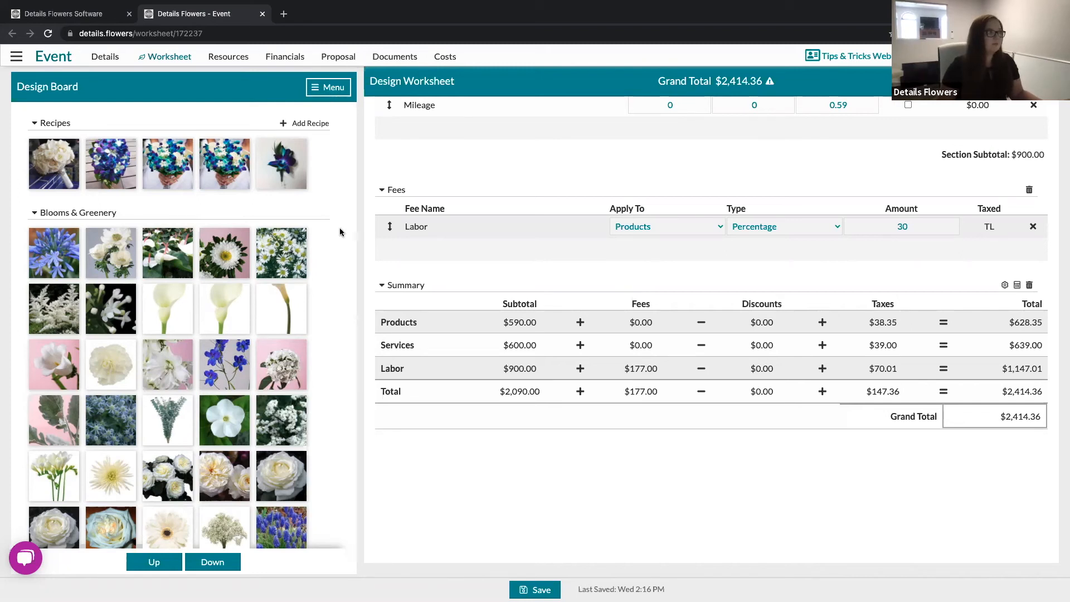
# Insert a Discounts section between Fees and Summary from the worksheet options, and add one discount row to it
pyautogui.click(315, 92)
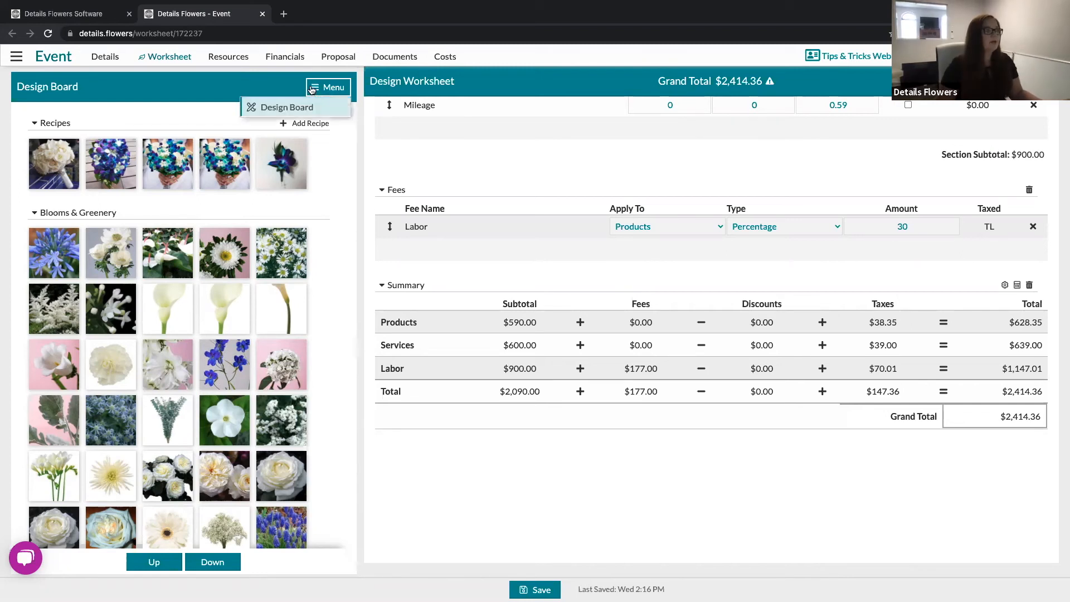
pyautogui.click(287, 128)
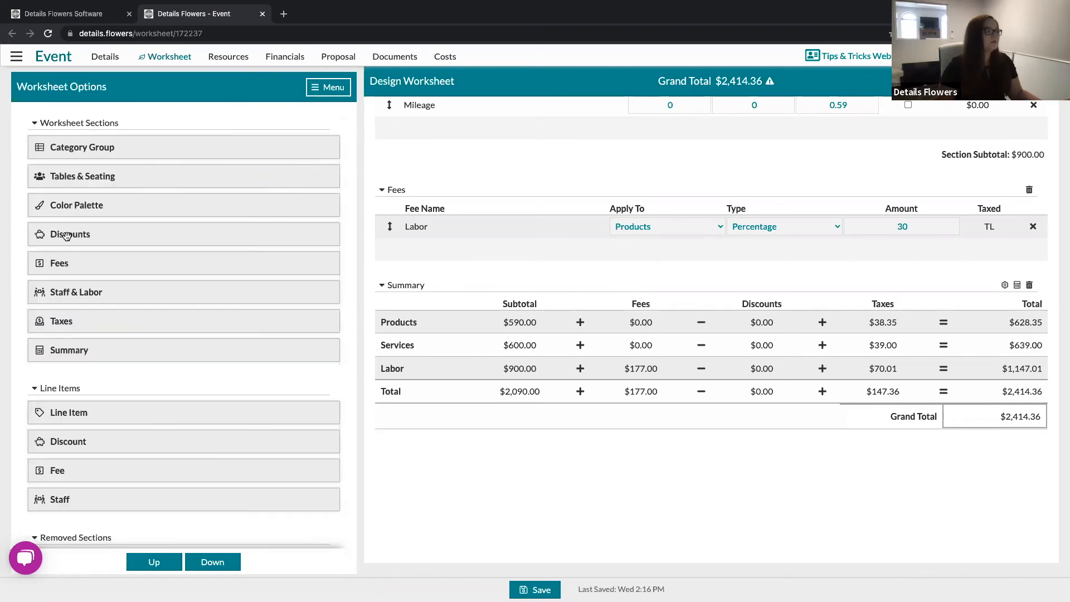
pyautogui.moveTo(66, 236); pyautogui.dragTo(436, 288)
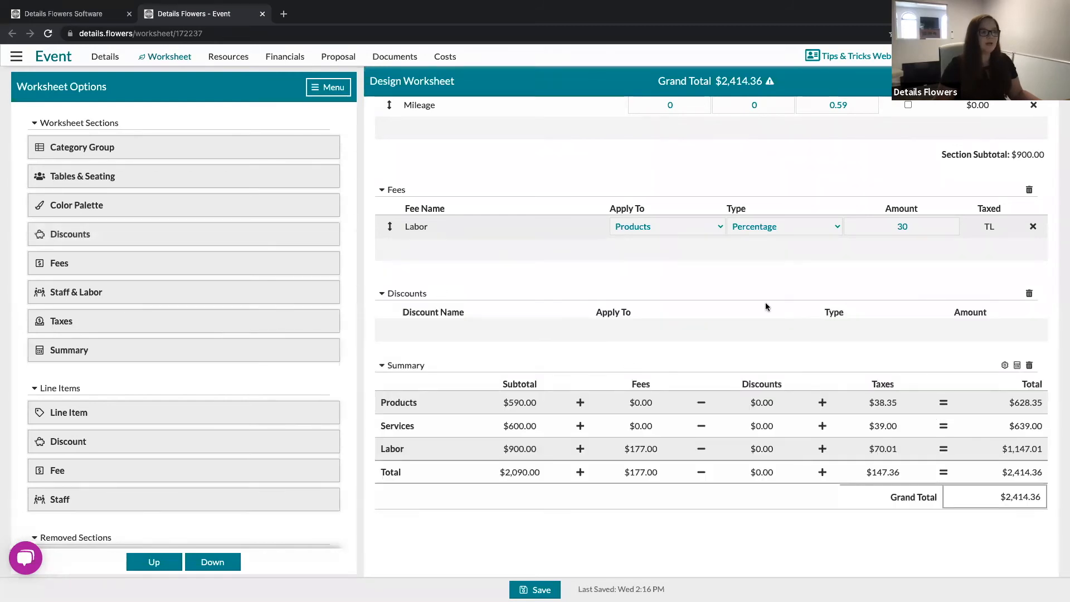
pyautogui.moveTo(619, 332)
pyautogui.click(670, 334)
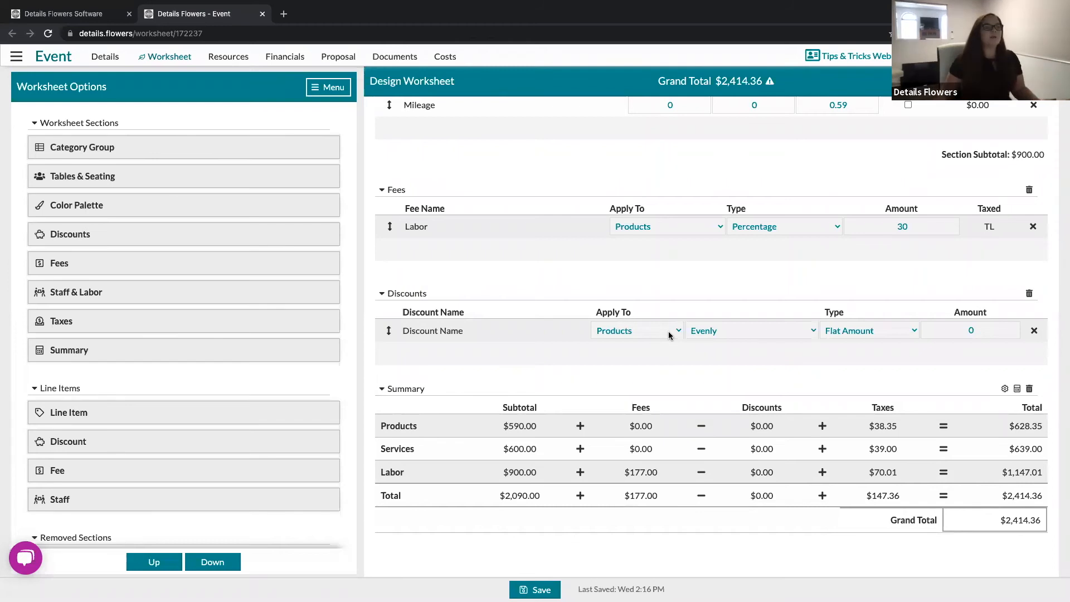
# Name the new discount row "Friends & Family"
pyautogui.click(427, 331)
pyautogui.moveTo(476, 332); pyautogui.dragTo(406, 332)
pyautogui.press('BackSpace')
pyautogui.write('Friends ')
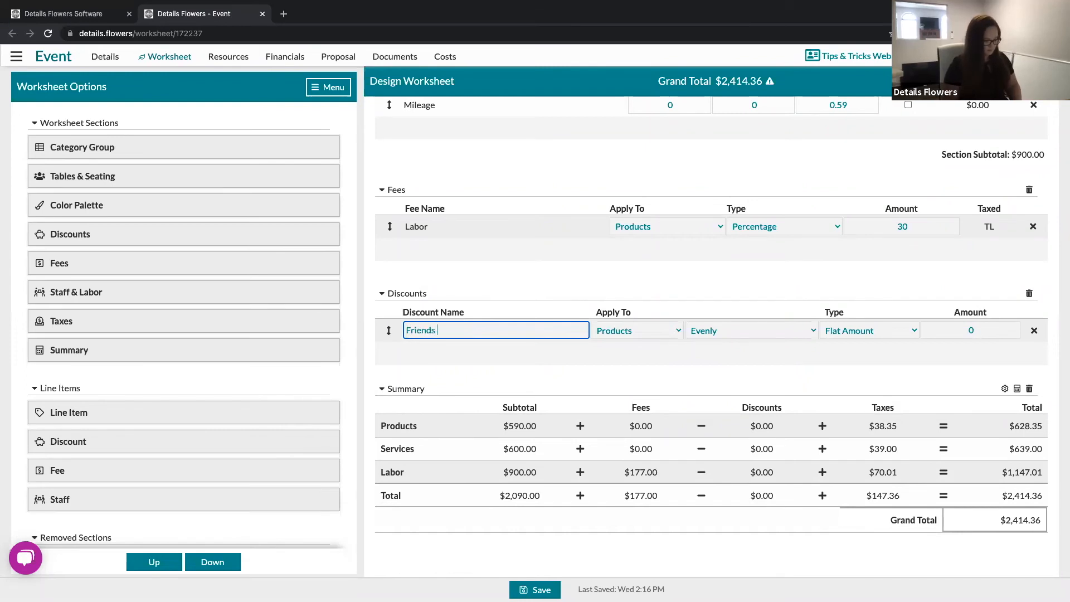
pyautogui.write('& Family')
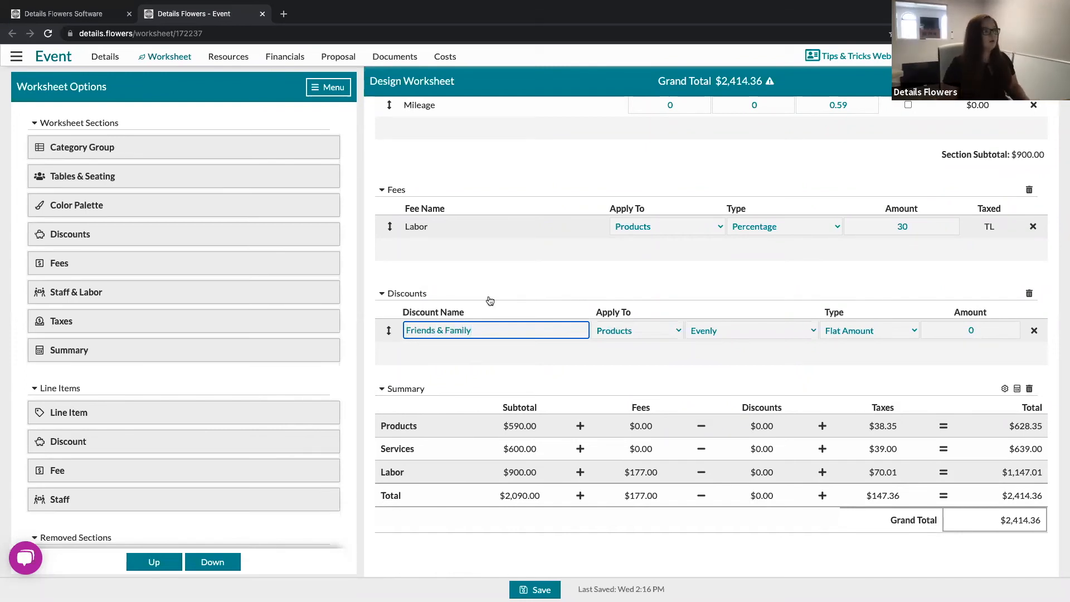
pyautogui.click(539, 302)
# Review the discount's Apply To, distribution and Type options, keeping Products, Evenly and Flat Amount
pyautogui.click(655, 332)
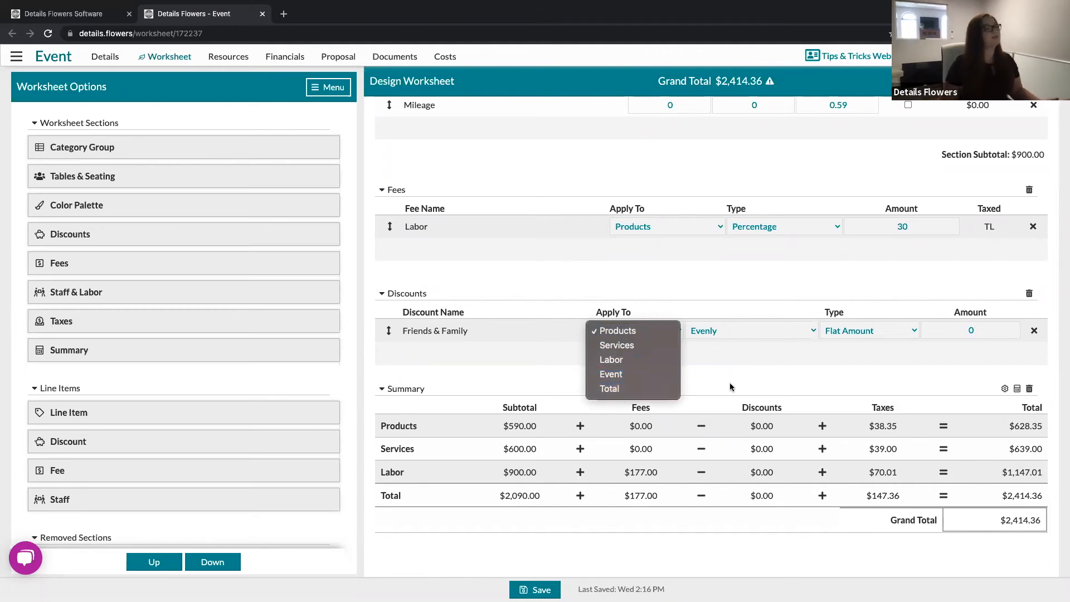
pyautogui.click(769, 349)
pyautogui.click(728, 331)
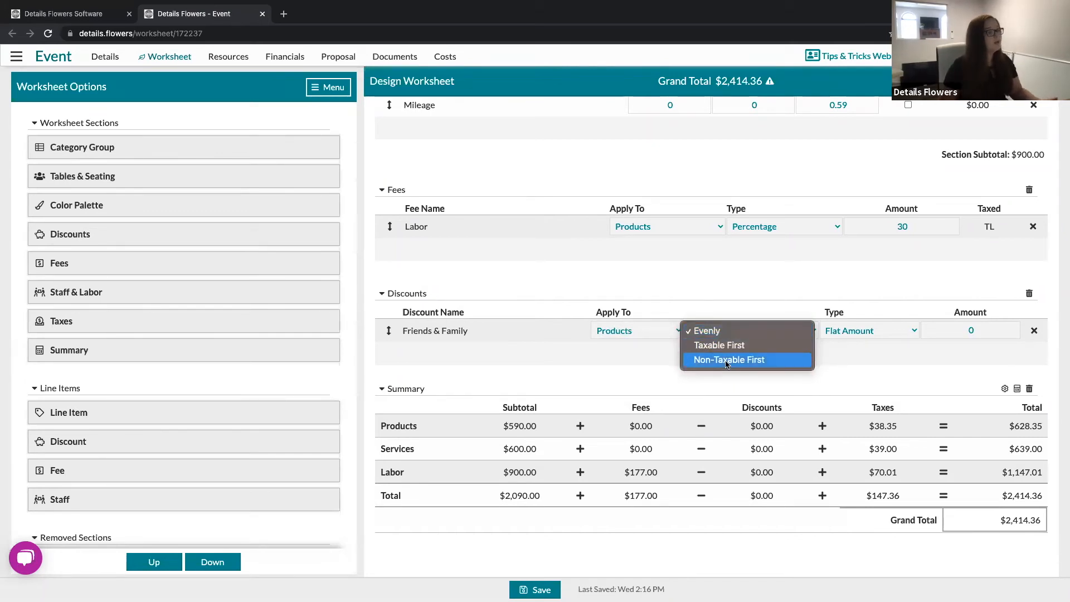
pyautogui.click(727, 330)
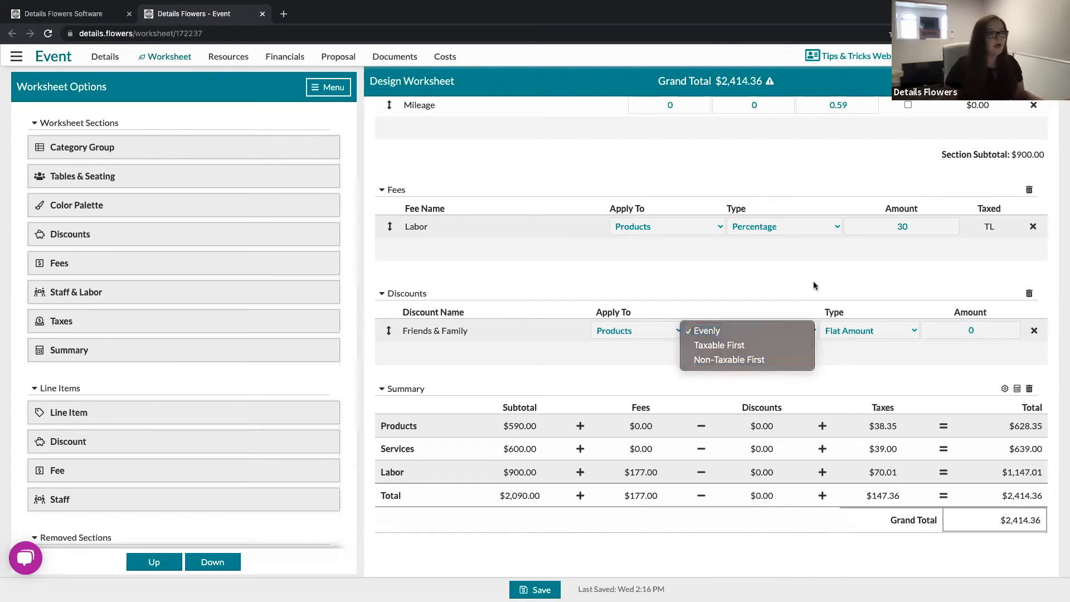
pyautogui.moveTo(824, 316); pyautogui.dragTo(852, 317)
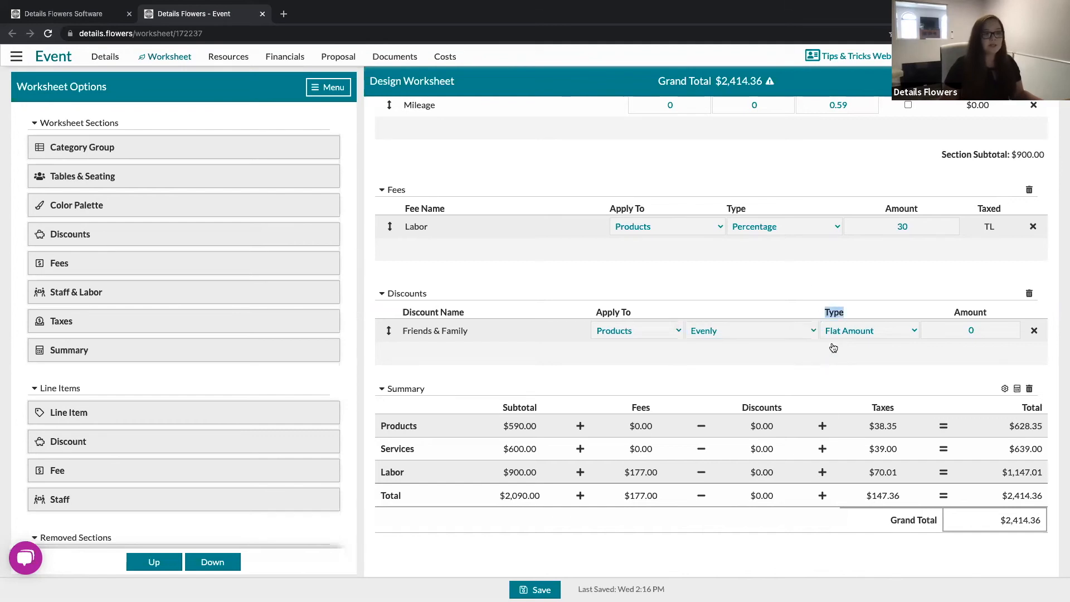
pyautogui.click(896, 330)
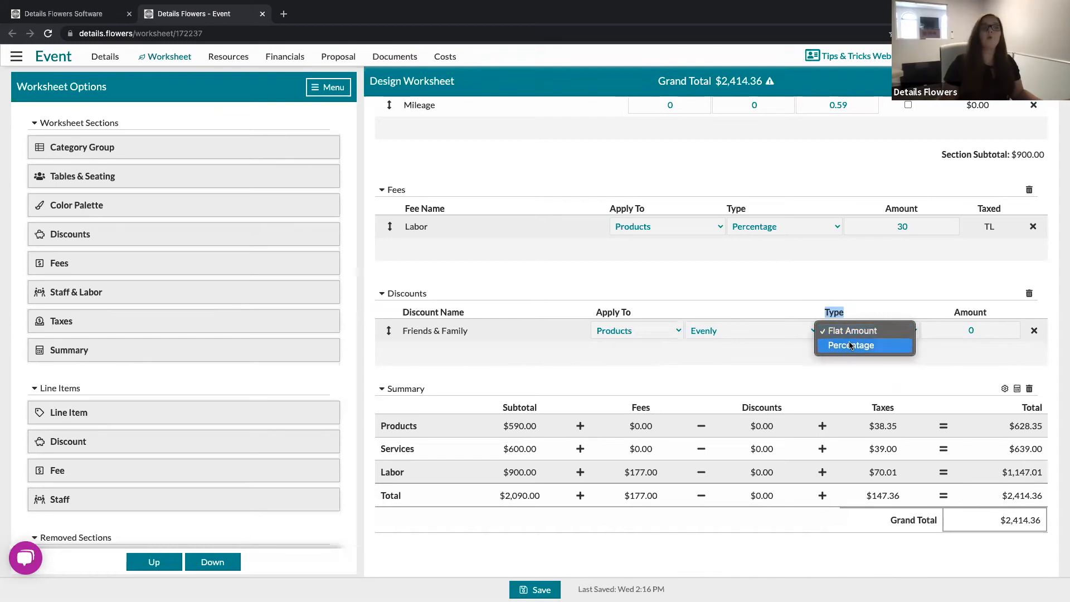
pyautogui.click(920, 291)
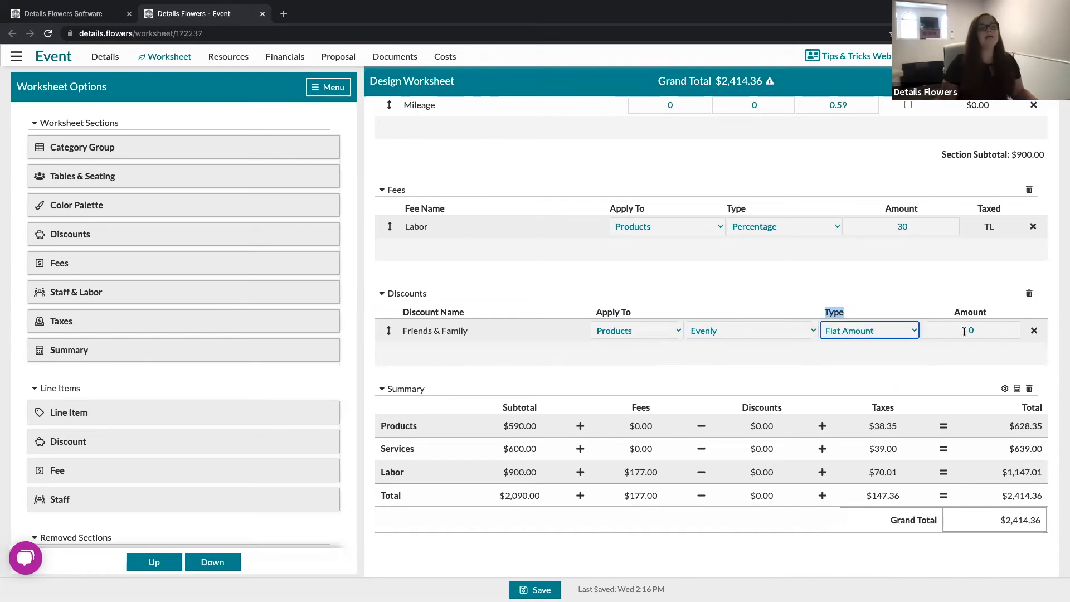
# Set the Friends & Family discount amount to 200 and check its effect on the Summary's Discounts column
pyautogui.click(991, 326)
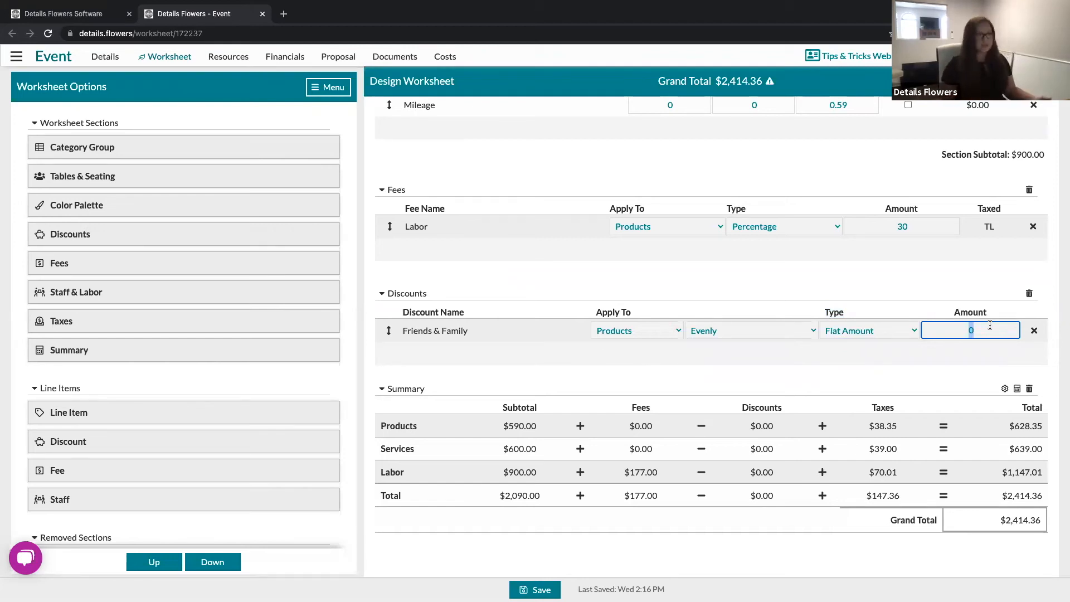
pyautogui.write('200')
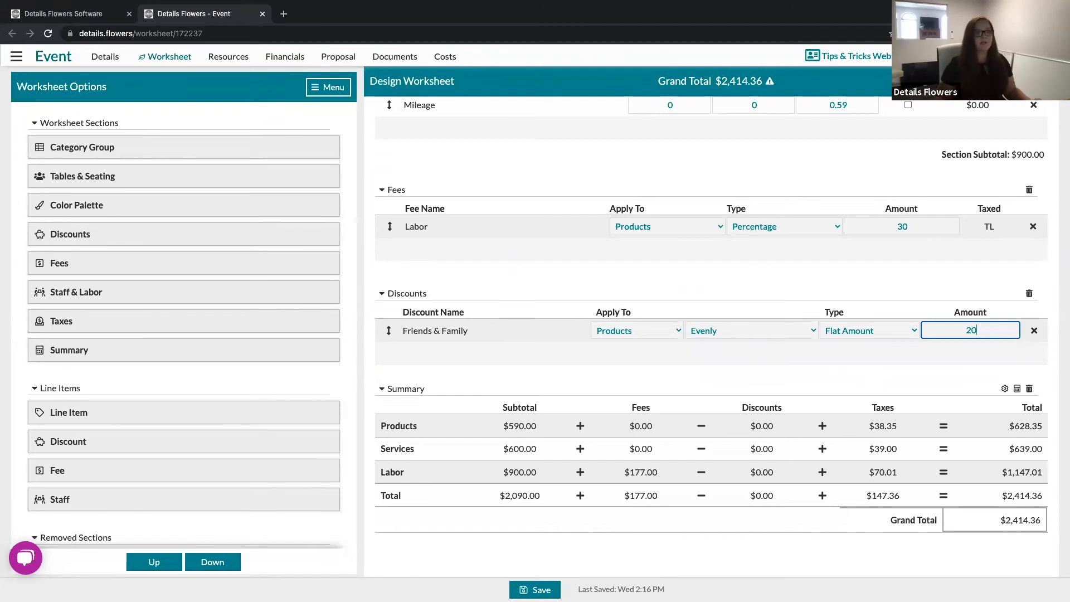
pyautogui.click(986, 285)
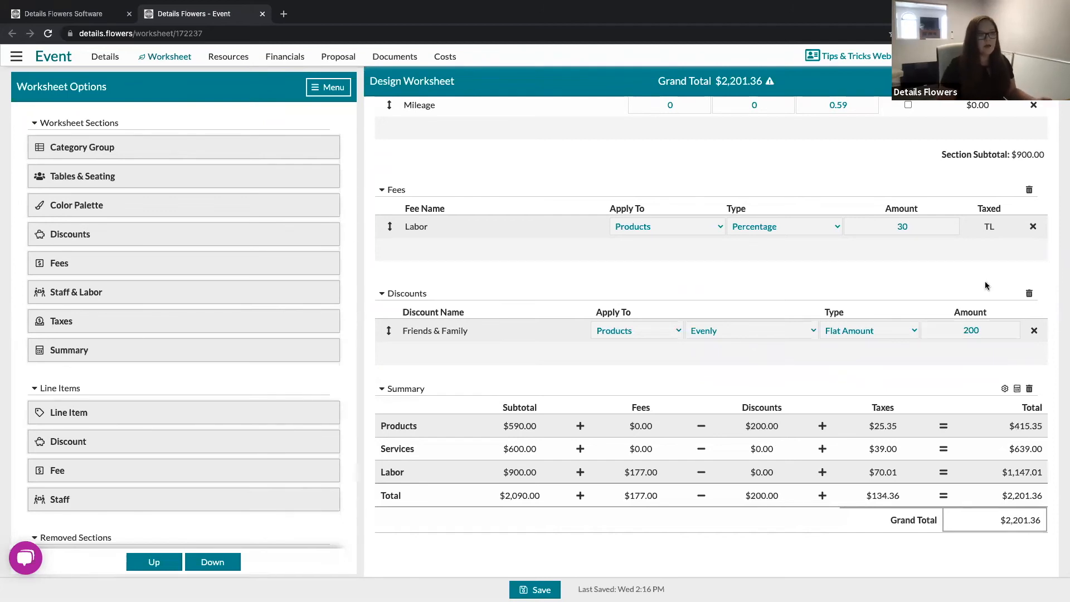
pyautogui.moveTo(743, 496); pyautogui.dragTo(781, 498)
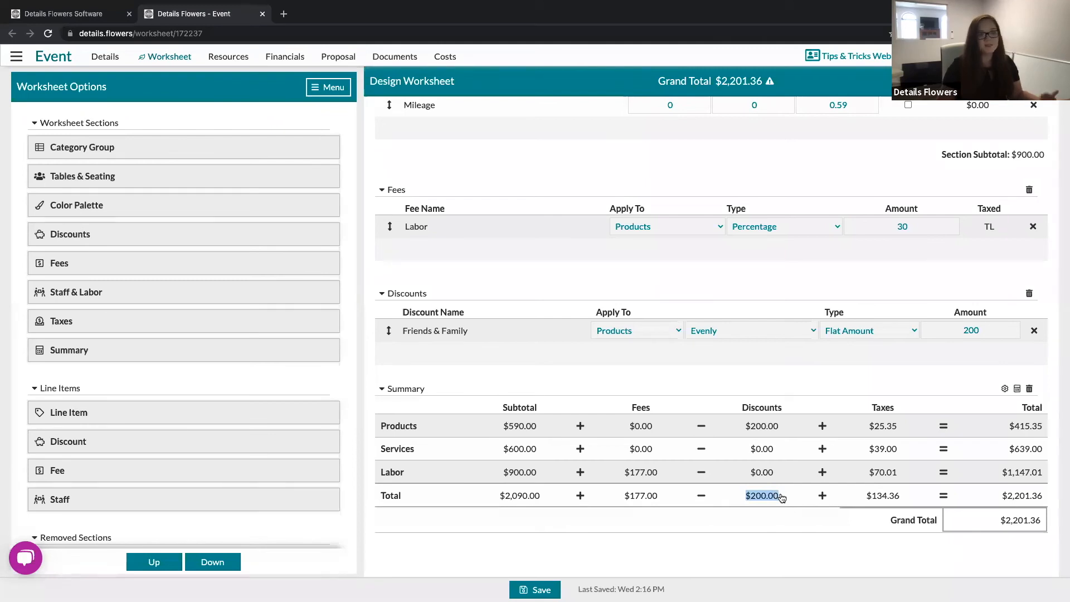
pyautogui.click(813, 526)
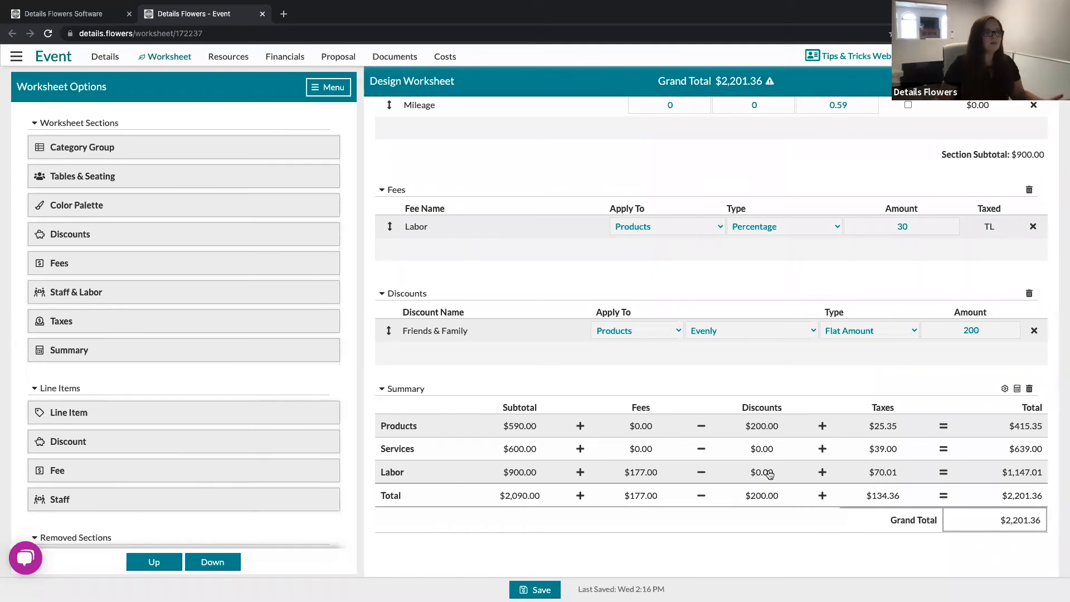
# Save the worksheet as a new version with the description "First Draft"
pyautogui.click(535, 590)
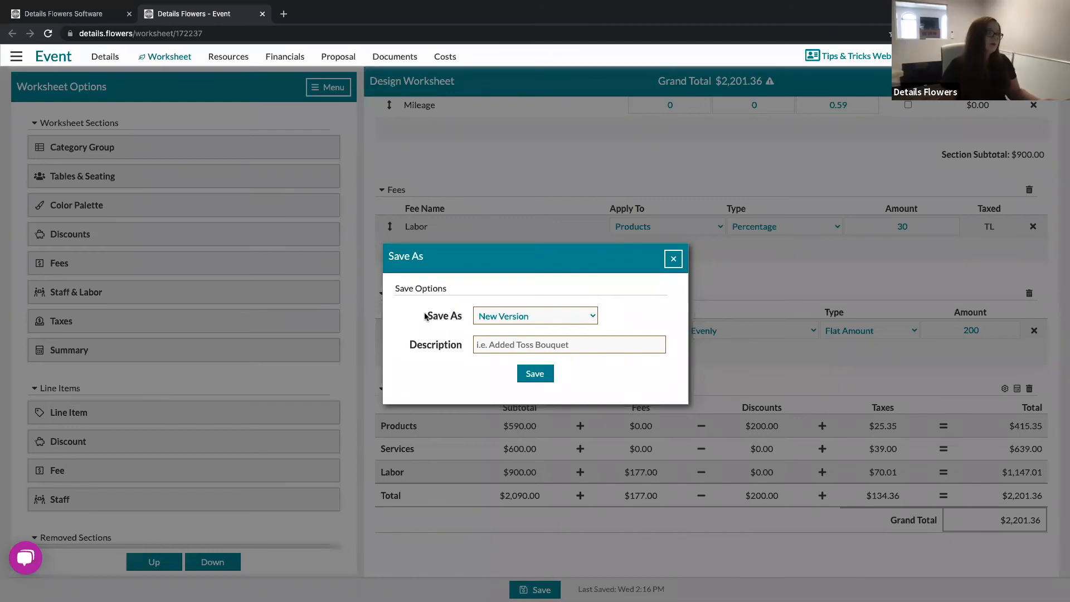
pyautogui.moveTo(422, 318); pyautogui.dragTo(580, 322)
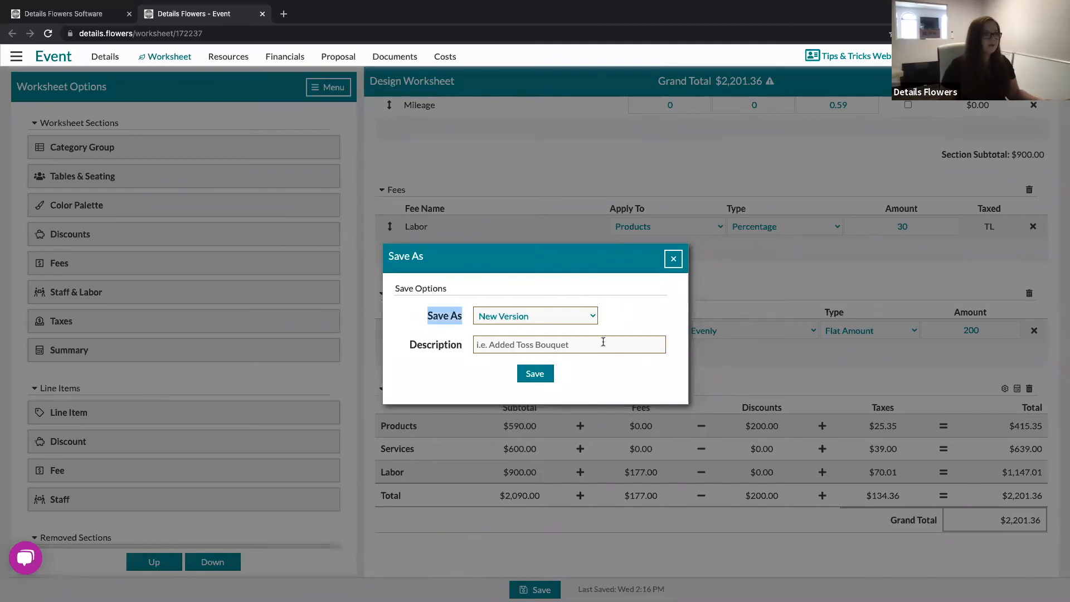
pyautogui.click(540, 346)
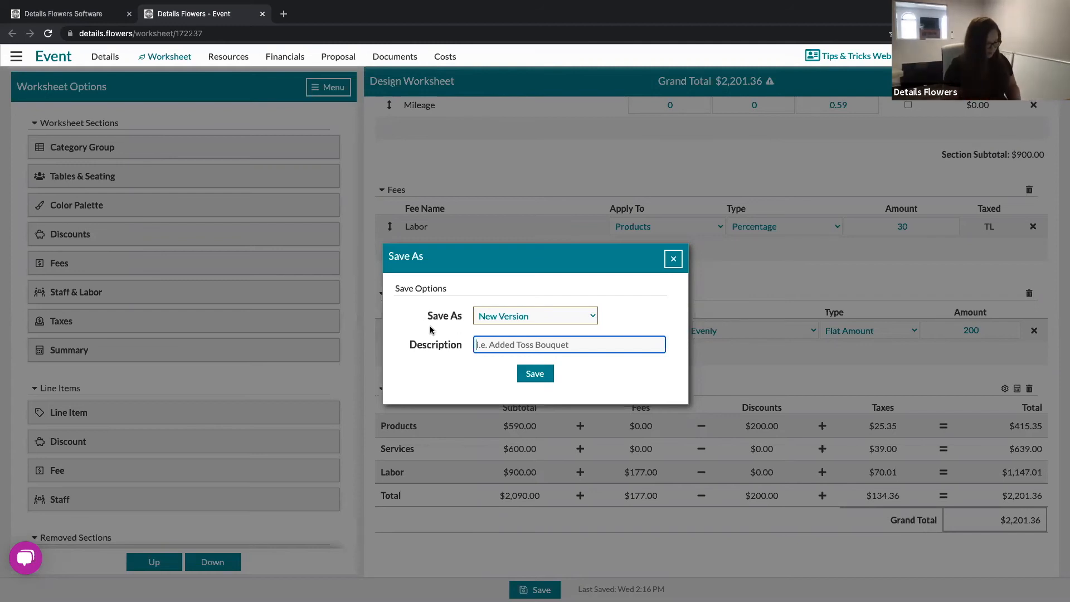
pyautogui.write('First Drafy')
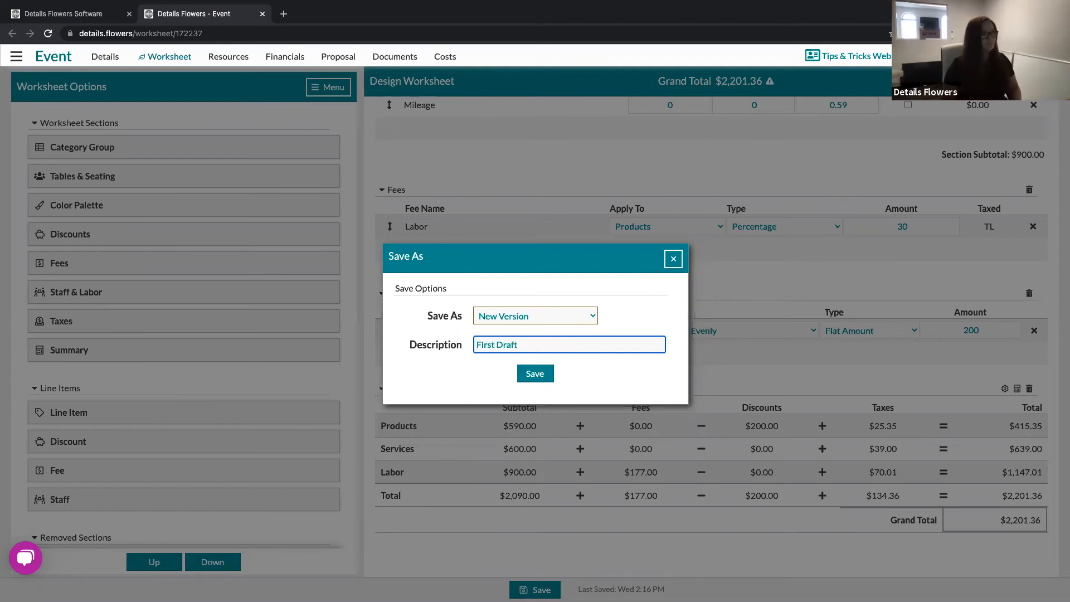
pyautogui.click(536, 373)
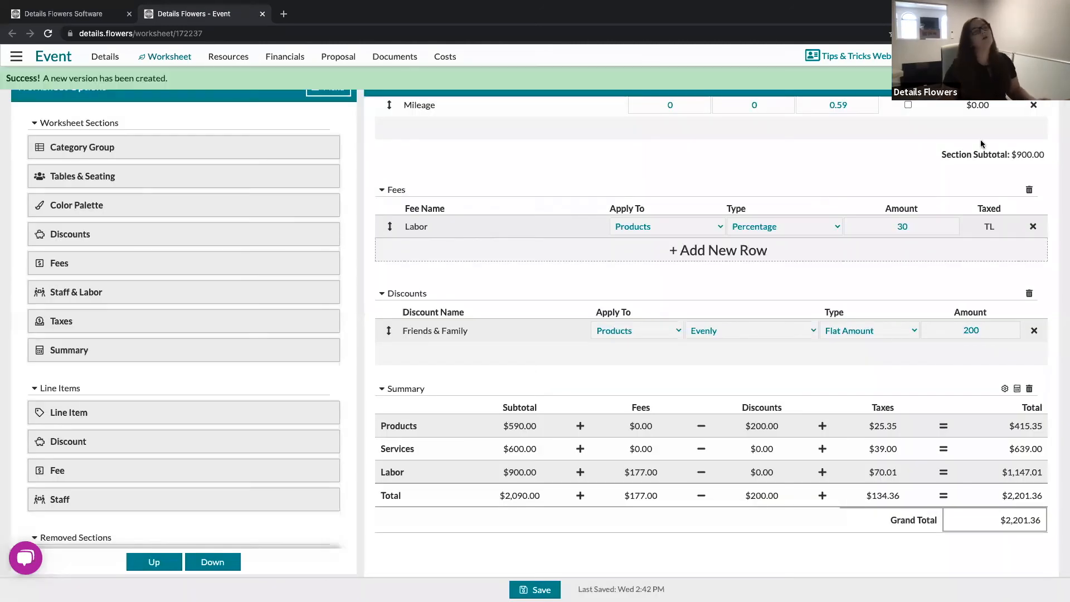
# Examine the list of saved worksheet versions, including the deleted ones, and leave it without loading any version
pyautogui.click(1030, 82)
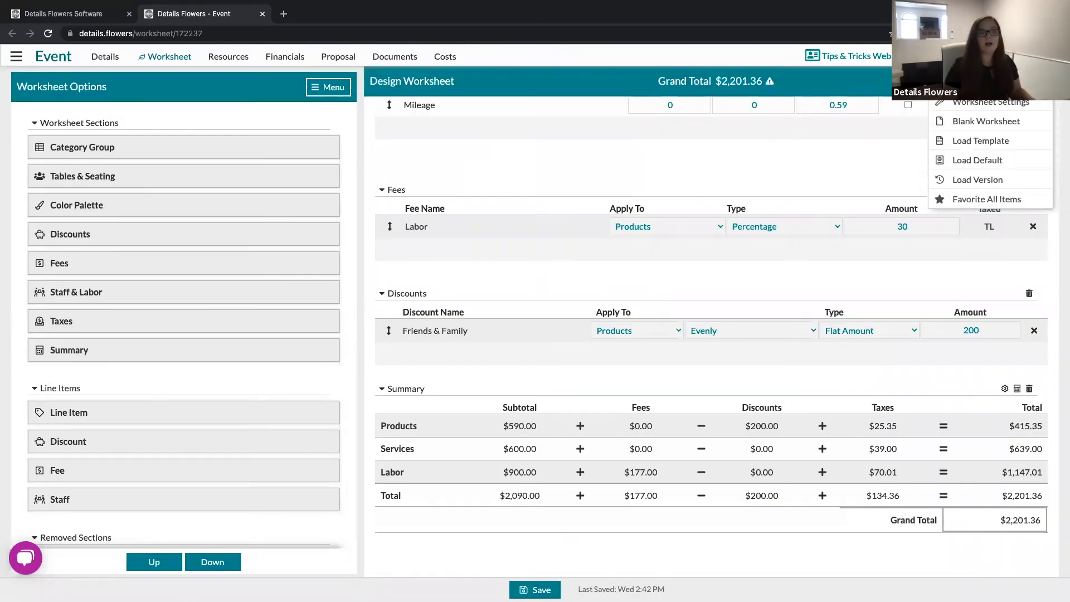
pyautogui.click(988, 182)
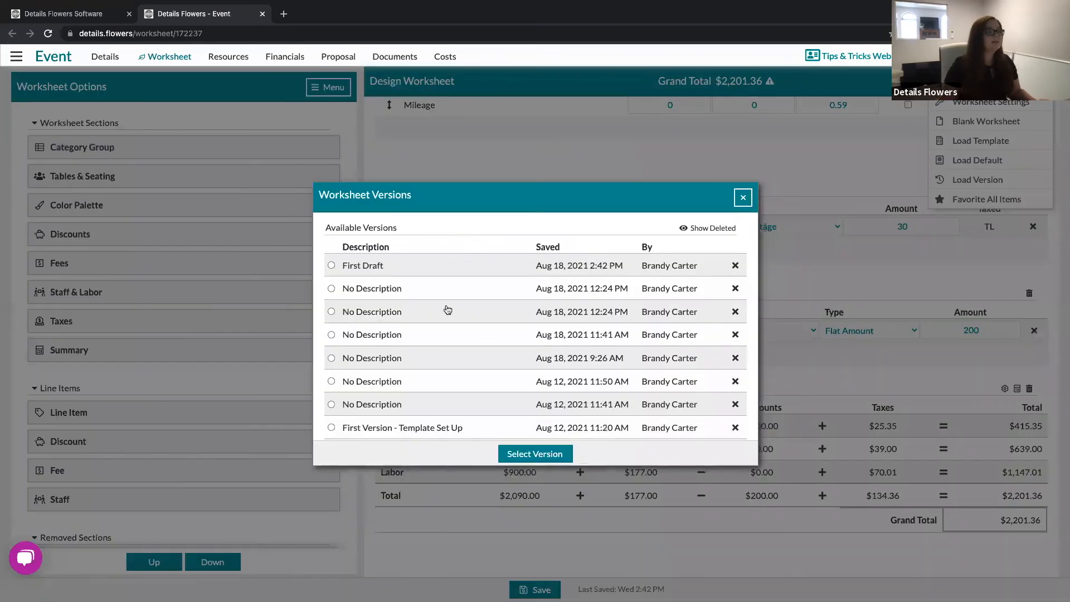
pyautogui.scroll(-1, 446, 308)
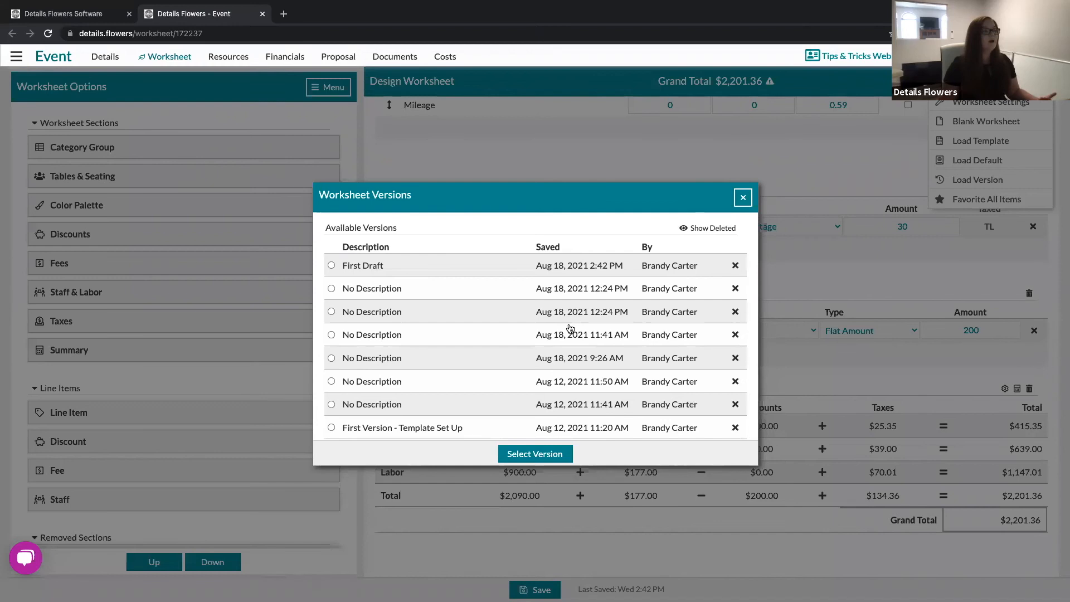
pyautogui.moveTo(344, 270); pyautogui.dragTo(390, 270)
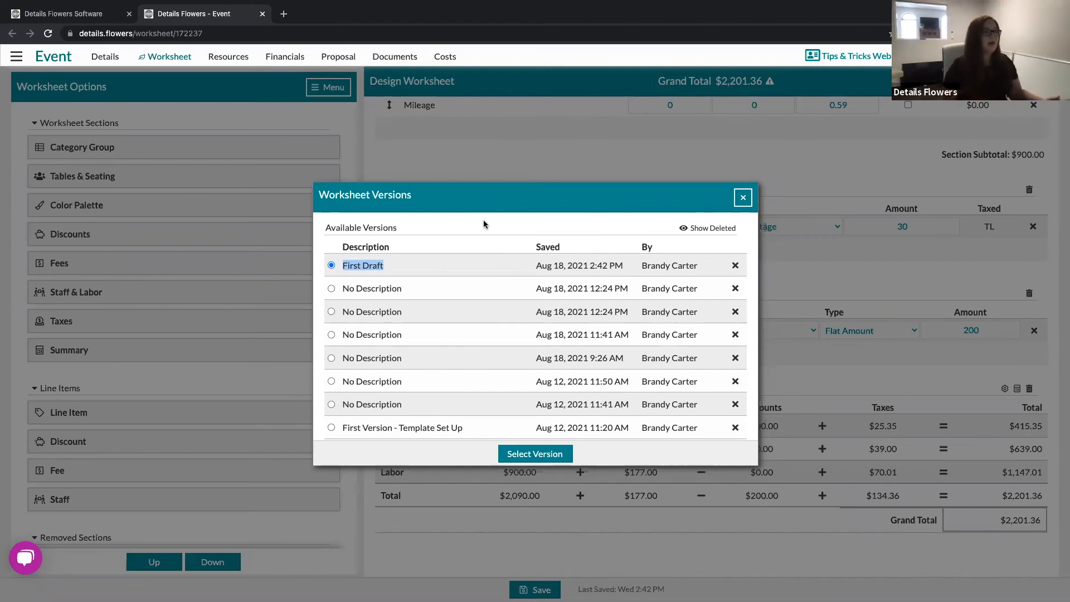
pyautogui.click(513, 228)
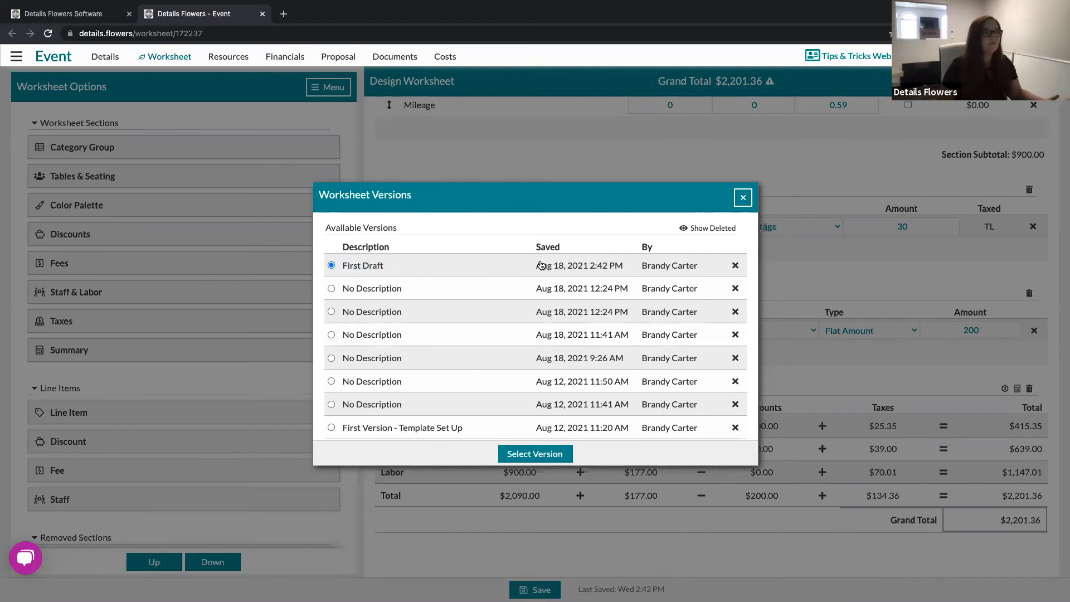
pyautogui.scroll(-1, 553, 221)
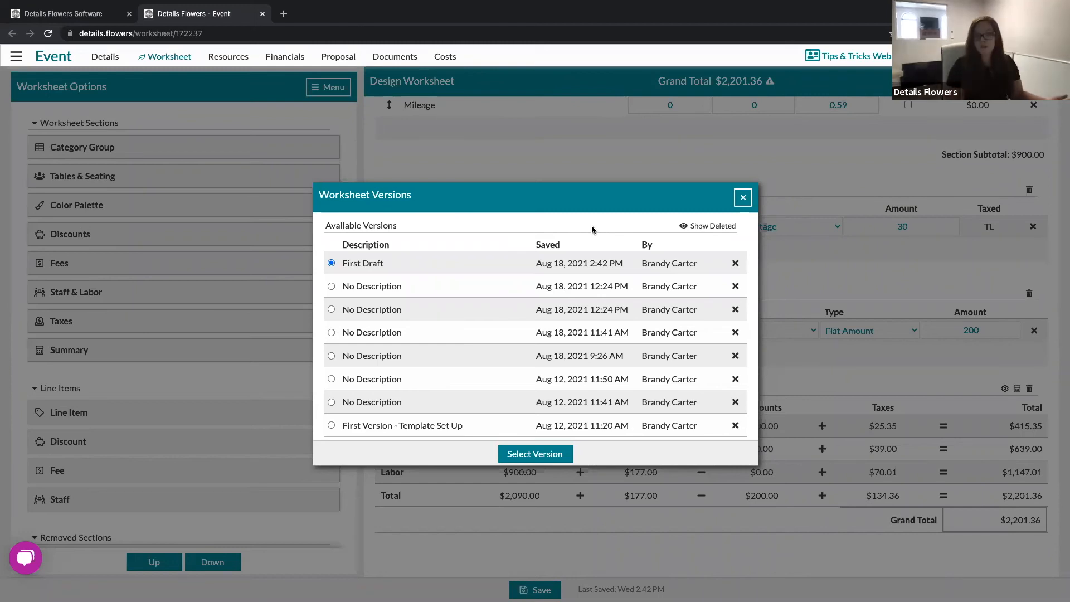
pyautogui.click(715, 227)
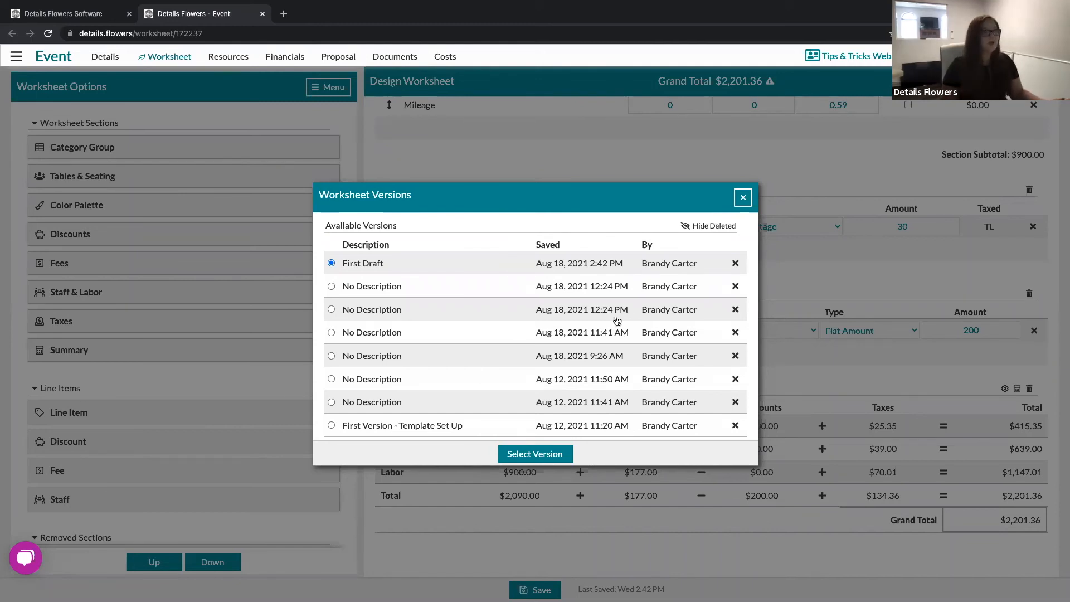
pyautogui.click(714, 226)
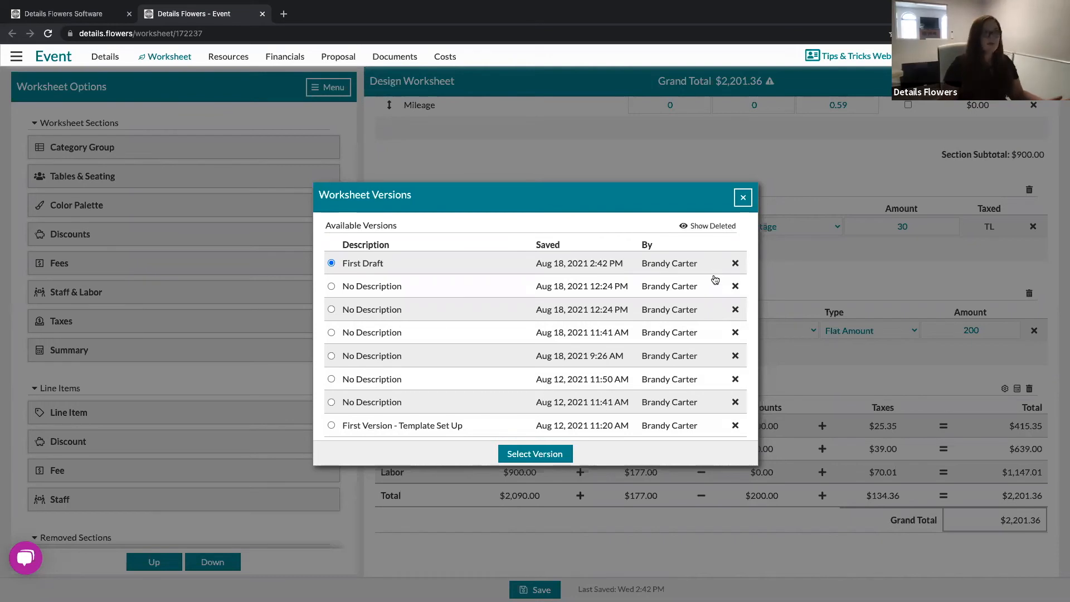
pyautogui.click(742, 198)
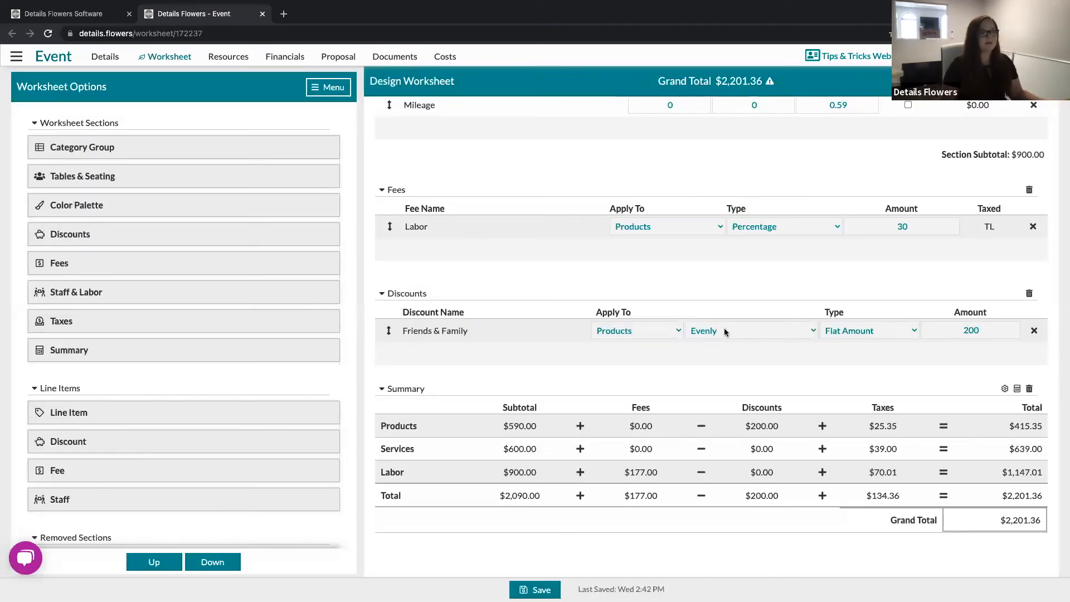
# Set the Admin Fee Rate to 4 in the worksheet settings and check the fee line in the Summary
pyautogui.scroll(-2, 632, 396)
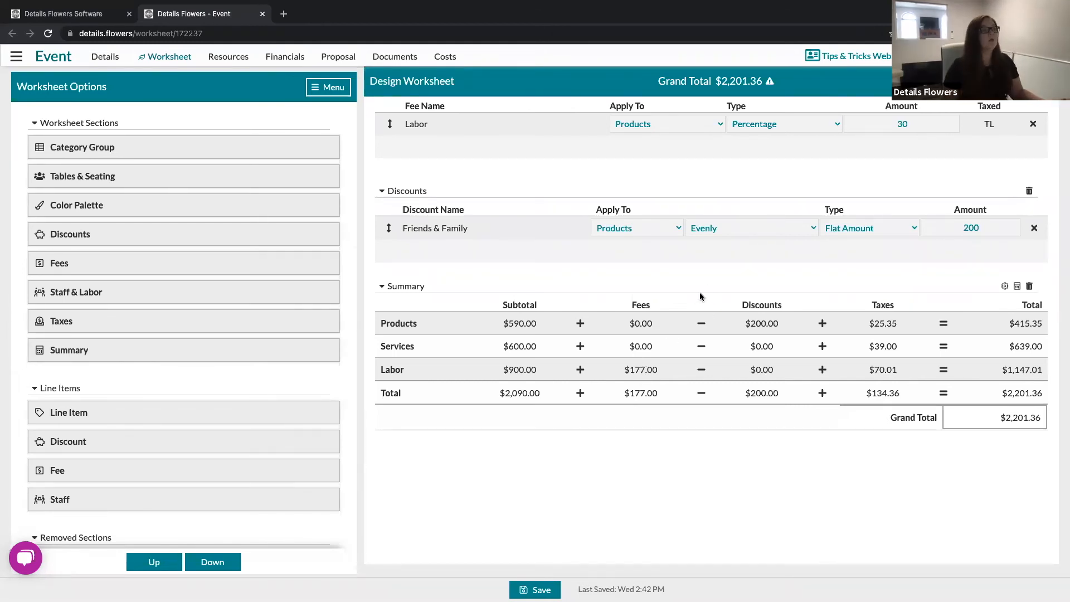
pyautogui.moveTo(774, 250)
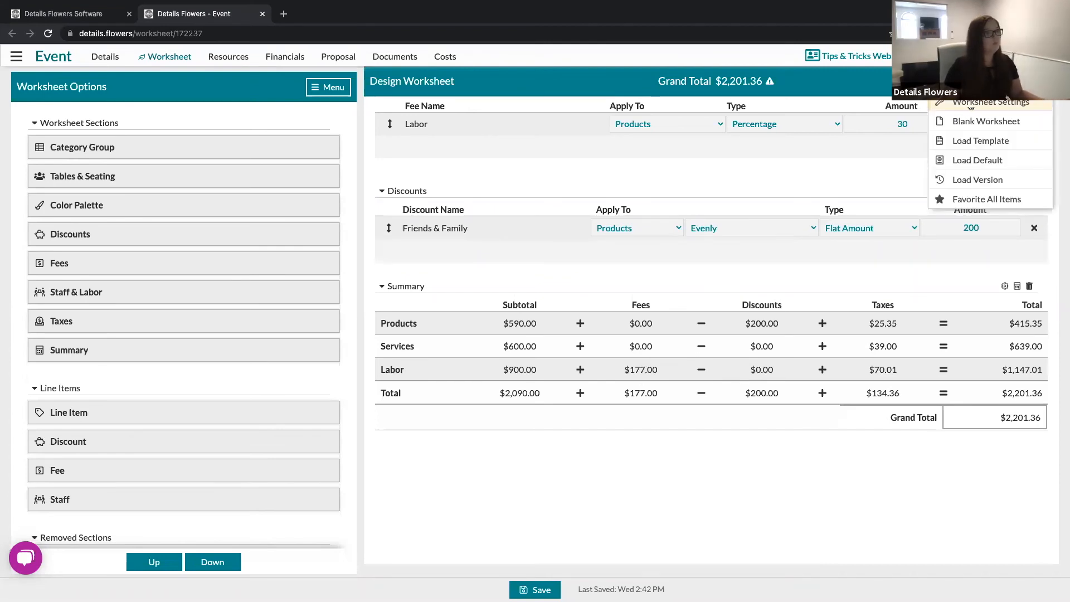
pyautogui.click(1007, 101)
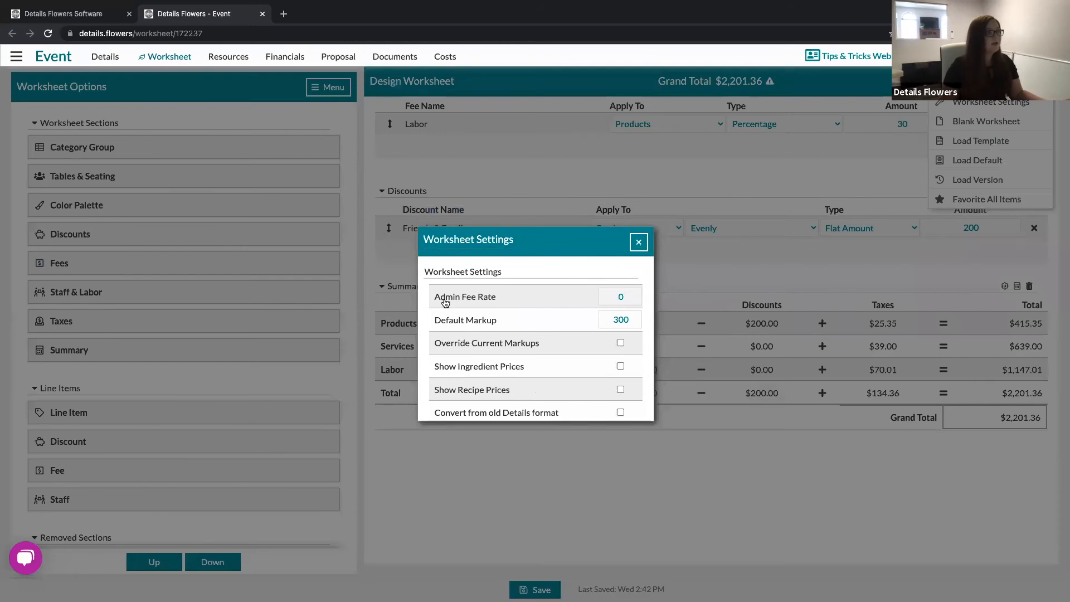
pyautogui.moveTo(435, 297); pyautogui.dragTo(500, 299)
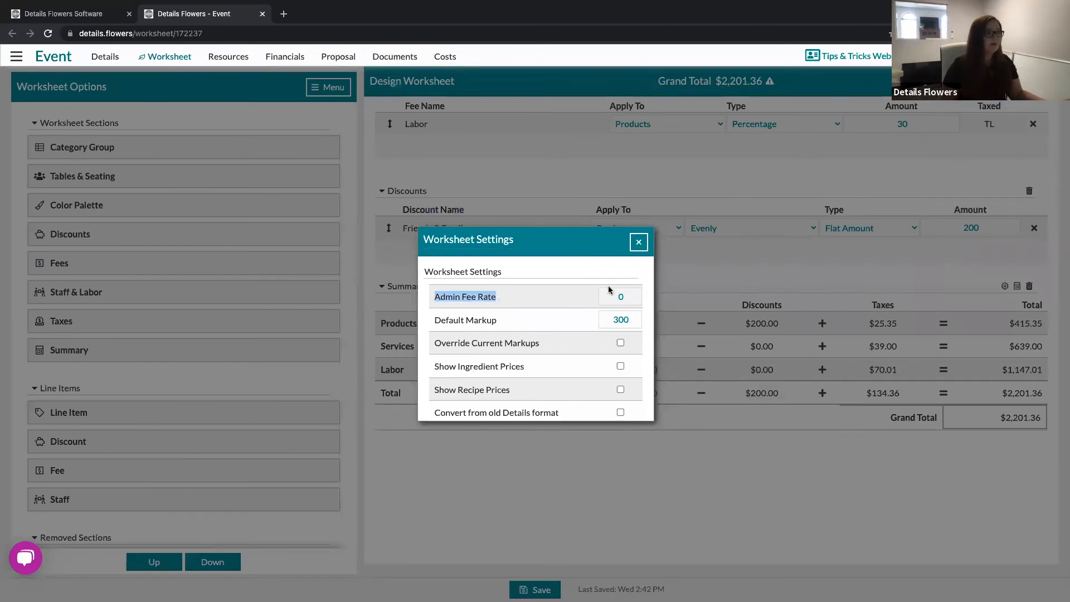
pyautogui.click(628, 296)
pyautogui.write('4')
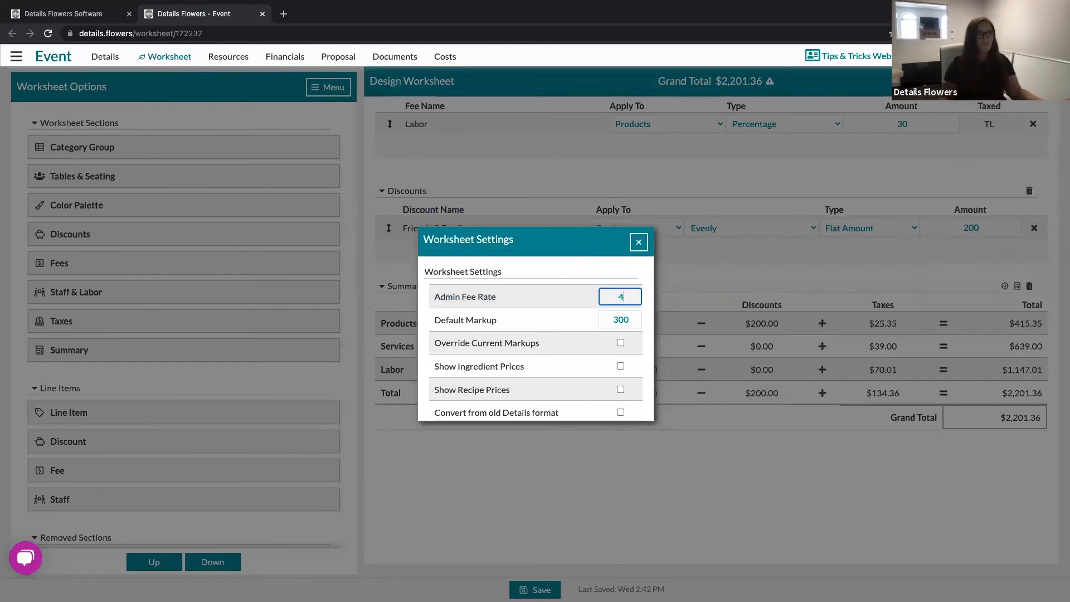
pyautogui.click(639, 243)
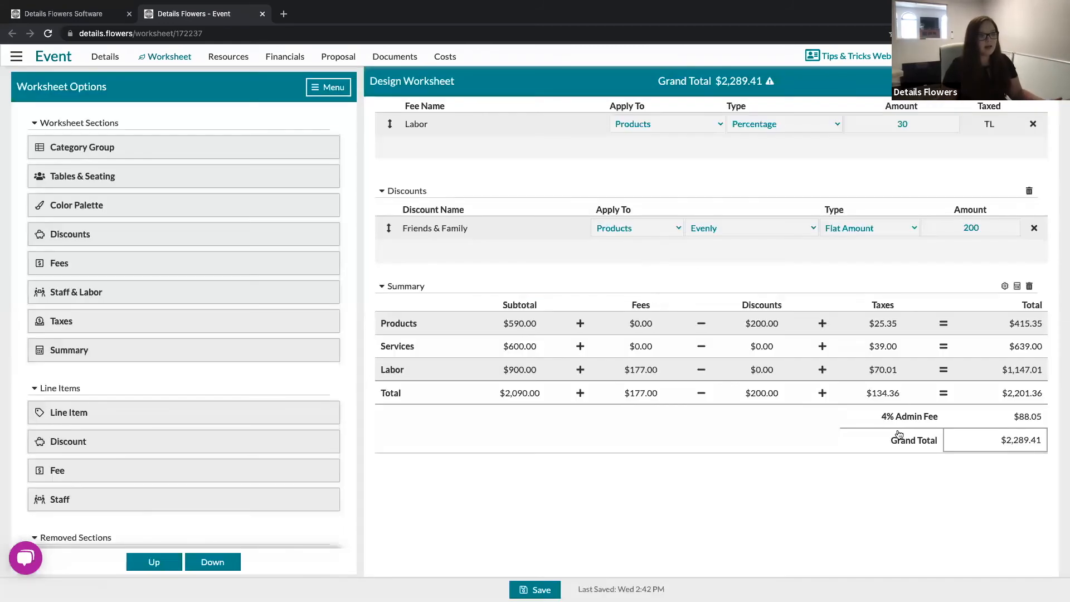
pyautogui.moveTo(875, 420); pyautogui.dragTo(939, 421)
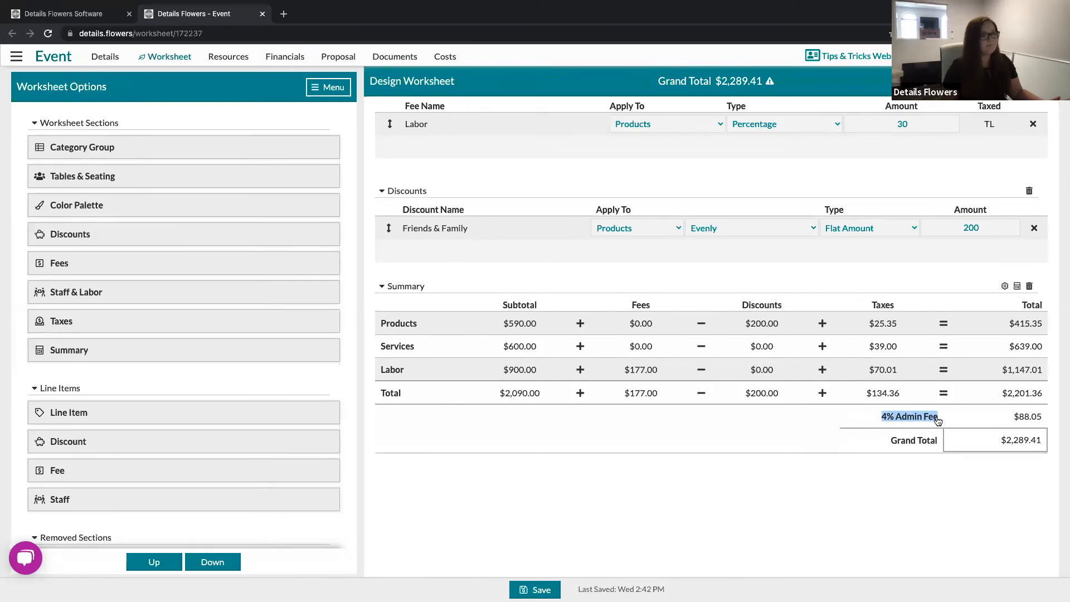
pyautogui.moveTo(1010, 419); pyautogui.dragTo(1042, 421)
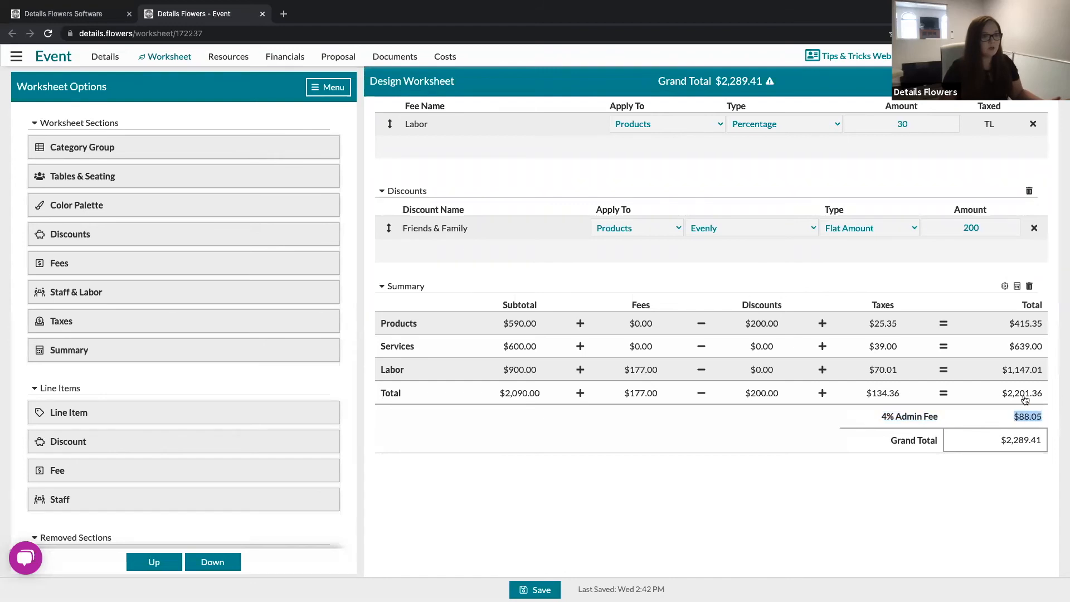
# Examine how the Summary's Total row and the 4% Admin Fee add up to the Grand Total
pyautogui.moveTo(1001, 395); pyautogui.dragTo(1047, 396)
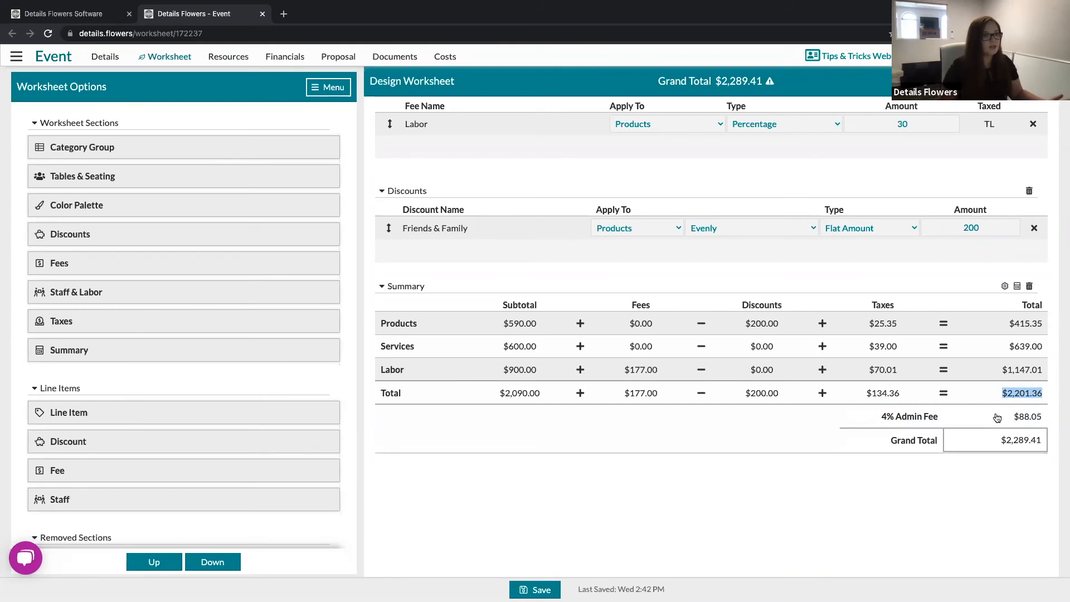
pyautogui.scroll(-1, 997, 415)
pyautogui.click(998, 416)
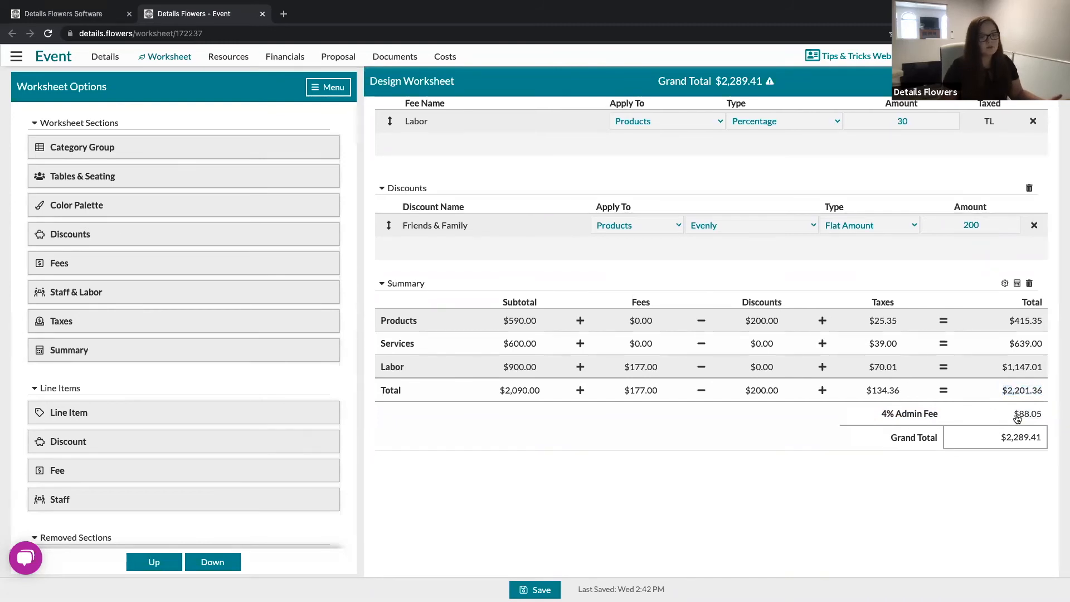
pyautogui.moveTo(1012, 418); pyautogui.dragTo(887, 437)
pyautogui.click(995, 438)
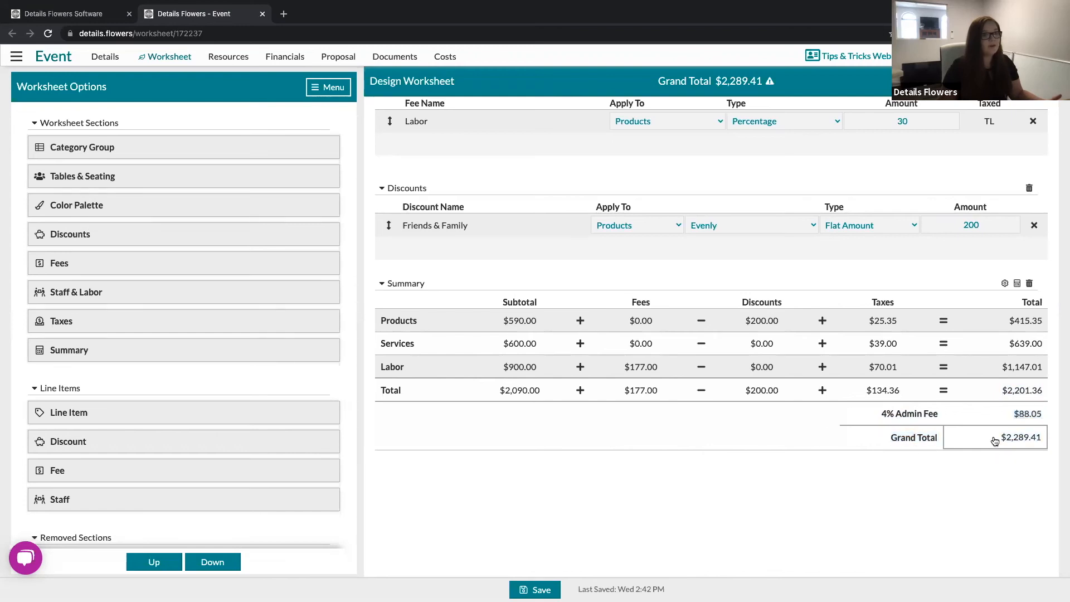
pyautogui.moveTo(1003, 437); pyautogui.dragTo(1048, 438)
pyautogui.click(765, 424)
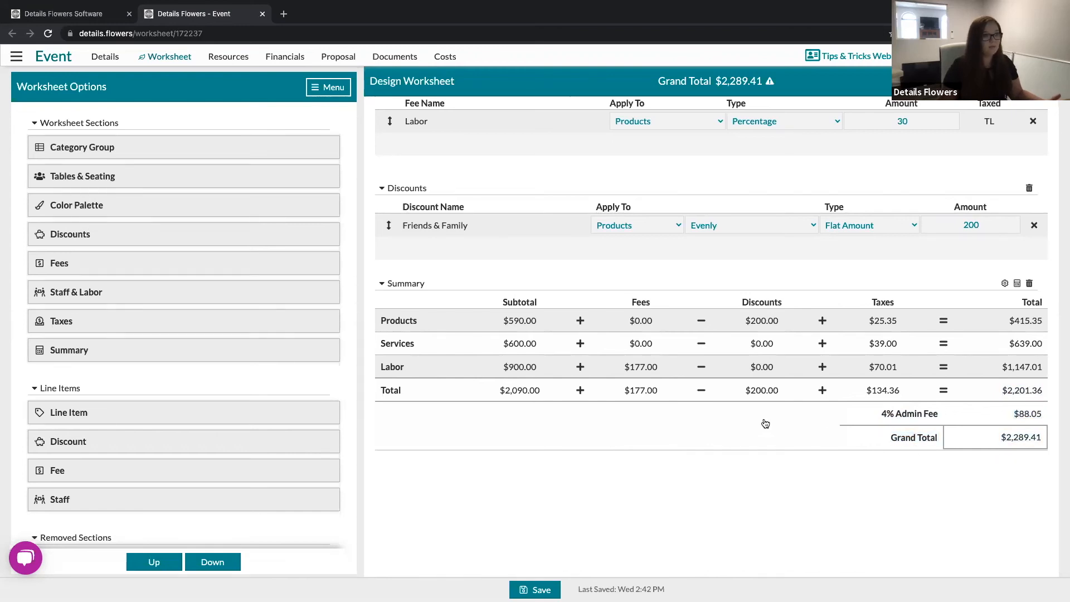
pyautogui.scroll(1, 765, 424)
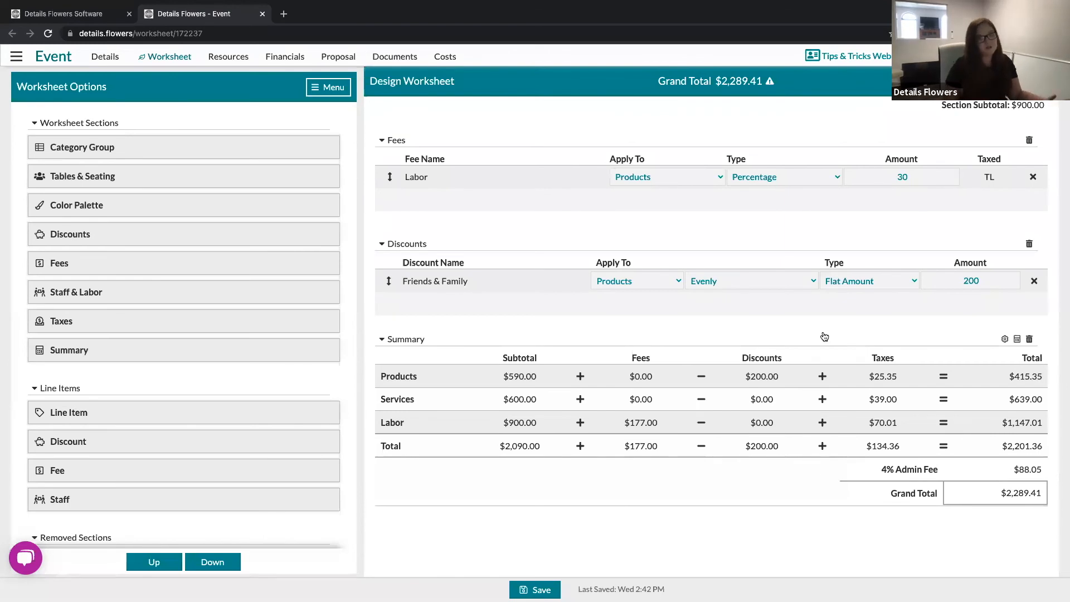
# Open the Groom boutonniere recipe and fill both its Description and Notes with the copied ingredient list, from Orchids Dendrobium Blue through OASIS Waterproof Tape
pyautogui.scroll(4, 824, 337)
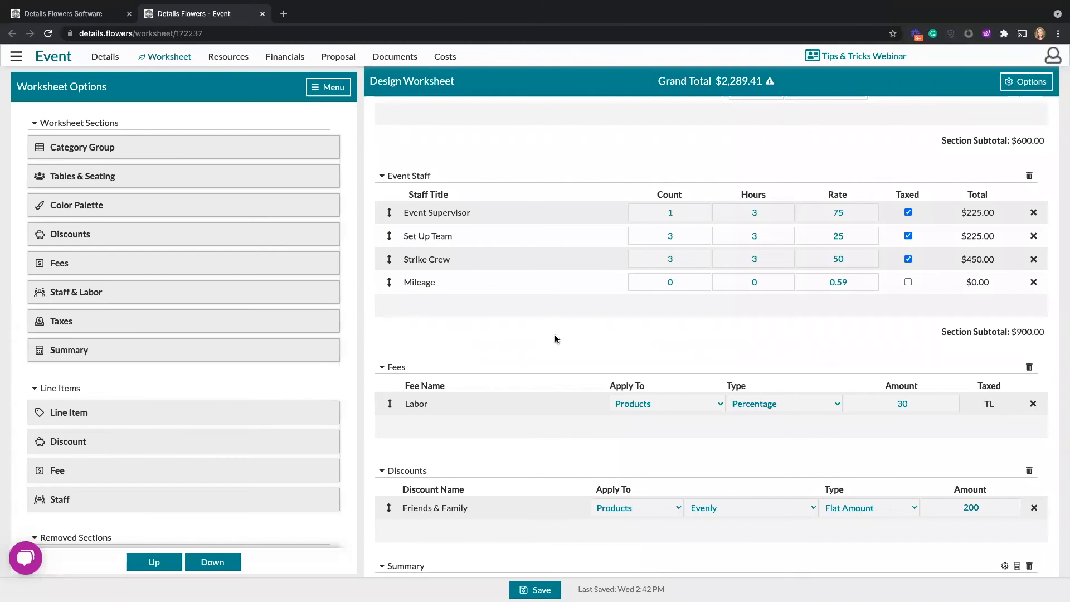
pyautogui.scroll(20, 555, 338)
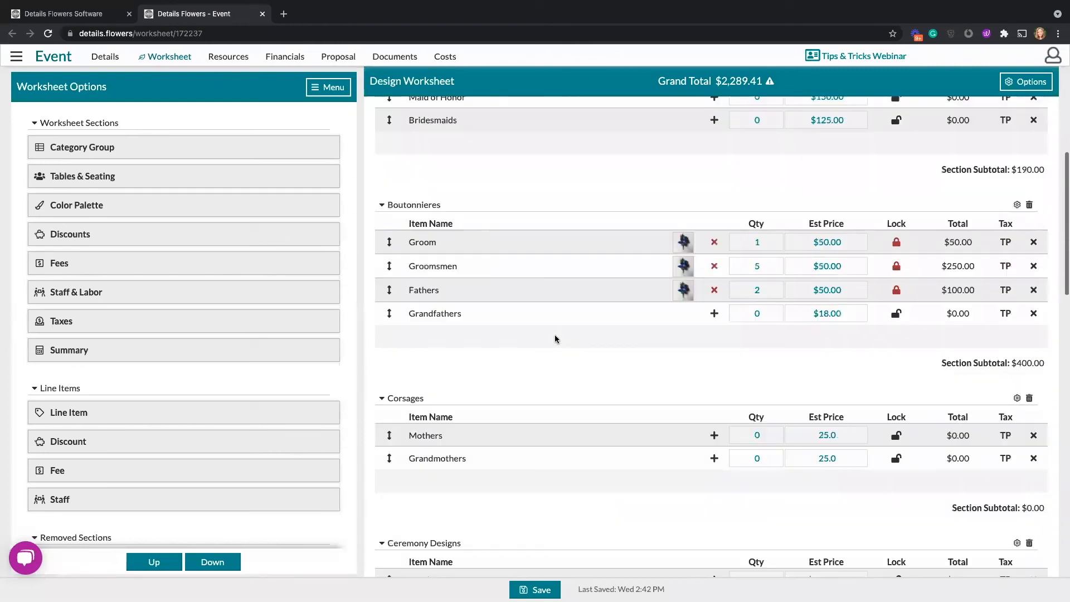
pyautogui.scroll(3, 555, 338)
pyautogui.click(683, 374)
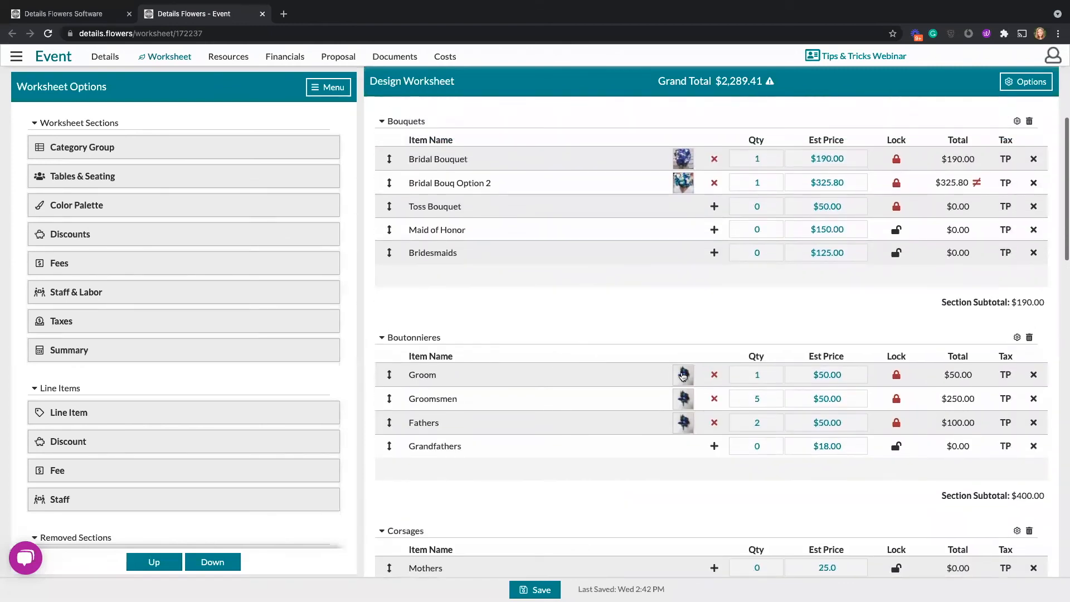
pyautogui.scroll(-4, 693, 434)
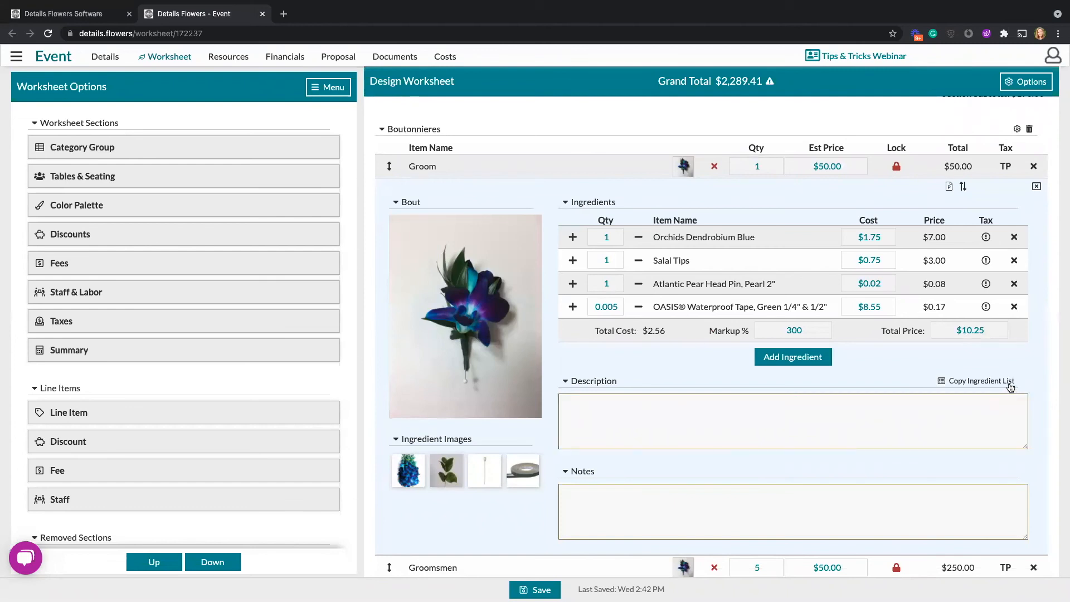
pyautogui.click(839, 410)
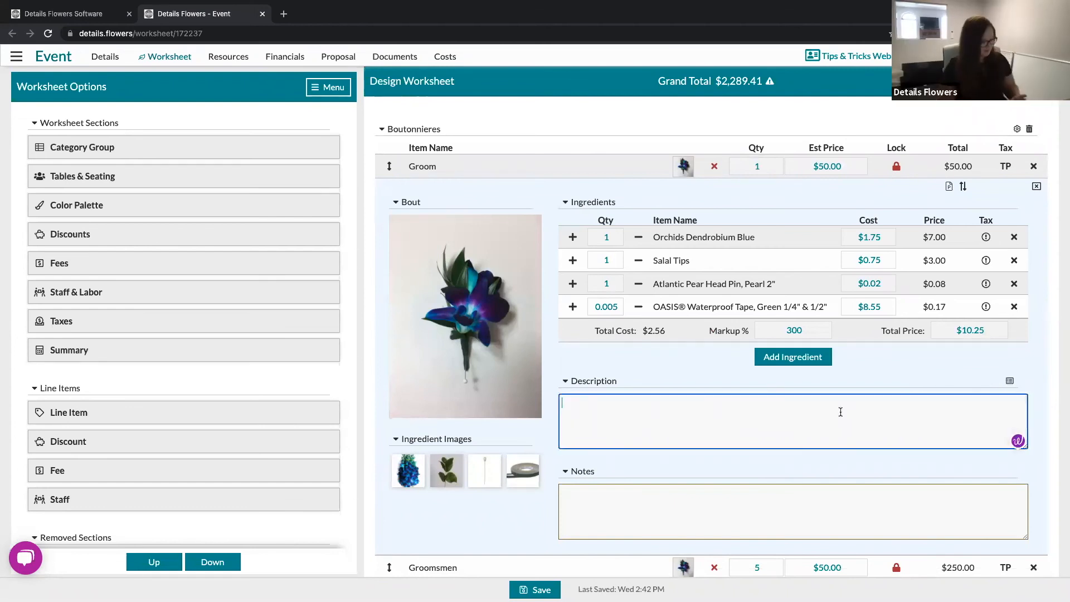
pyautogui.scroll(1, 841, 414)
pyautogui.scroll(1, 495, 519)
pyautogui.write('Orchids Dendrobium Blue, Salal Tips, Atlantic Pear Head Pin, Pearl 2", OASIS® Waterproof Tape, Green 1/4" &amp; 1/2"')
pyautogui.scroll(-3, 496, 519)
pyautogui.click(622, 476)
pyautogui.write('Orchids Dendrobium Blue, Salal Tips, Atlantic Pear Head Pin, Pearl 2", OASIS® Waterproof Tape, Green 1/4" &amp; 1/2"')
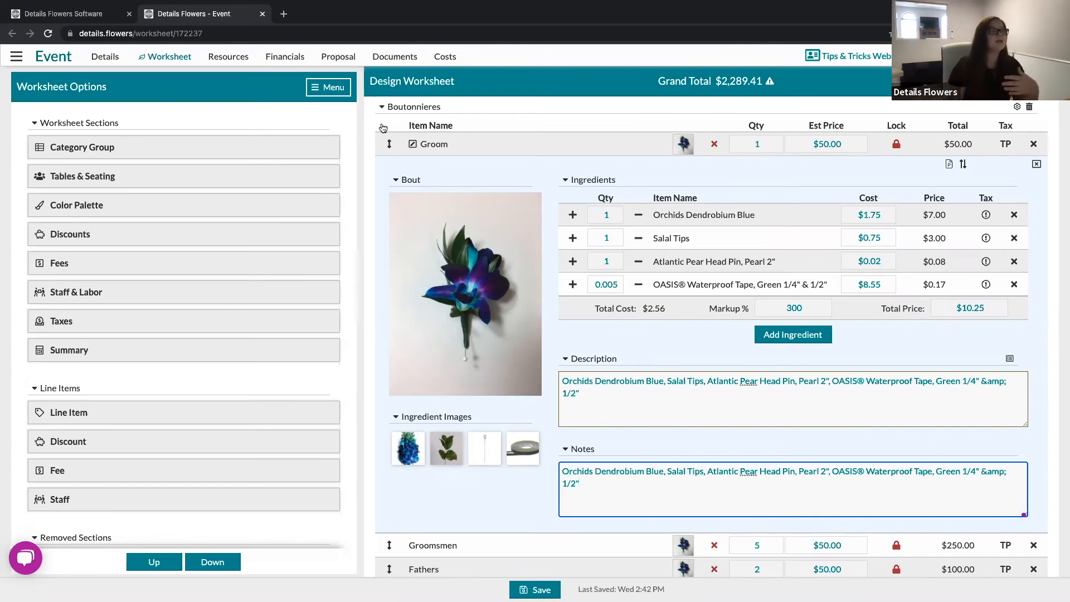
# Show the Design Board beside the worksheet, review the Groom boutonniere recipe and collapse it
pyautogui.click(331, 89)
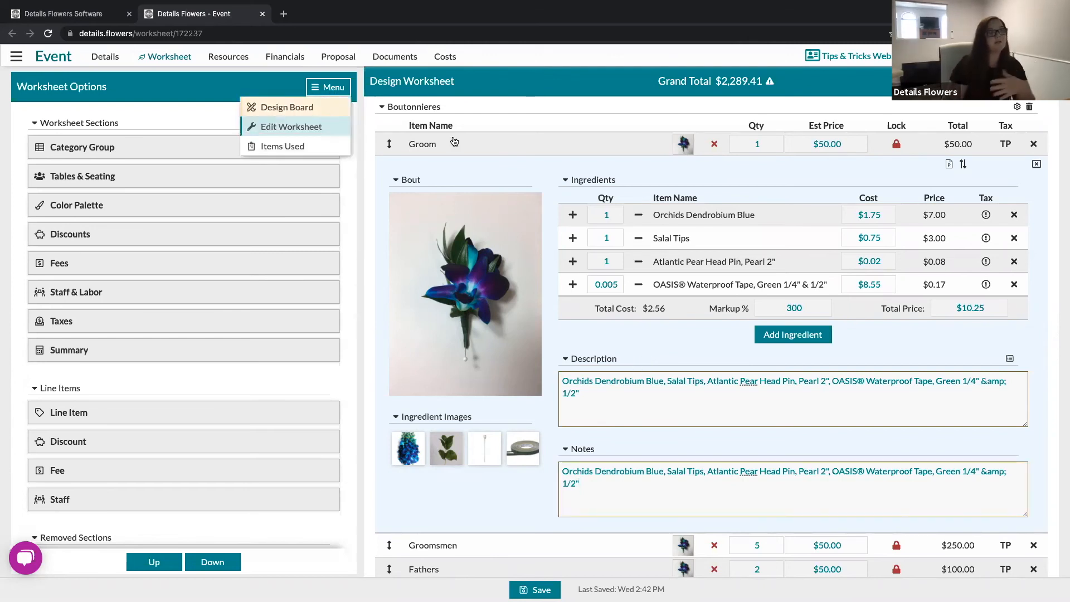
pyautogui.click(320, 110)
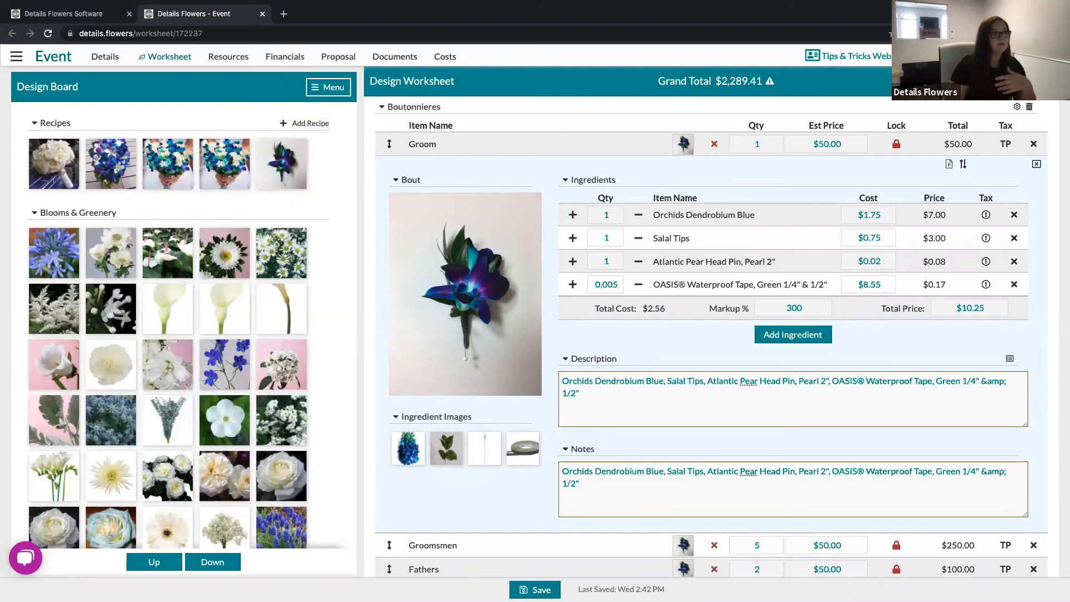
pyautogui.click(967, 167)
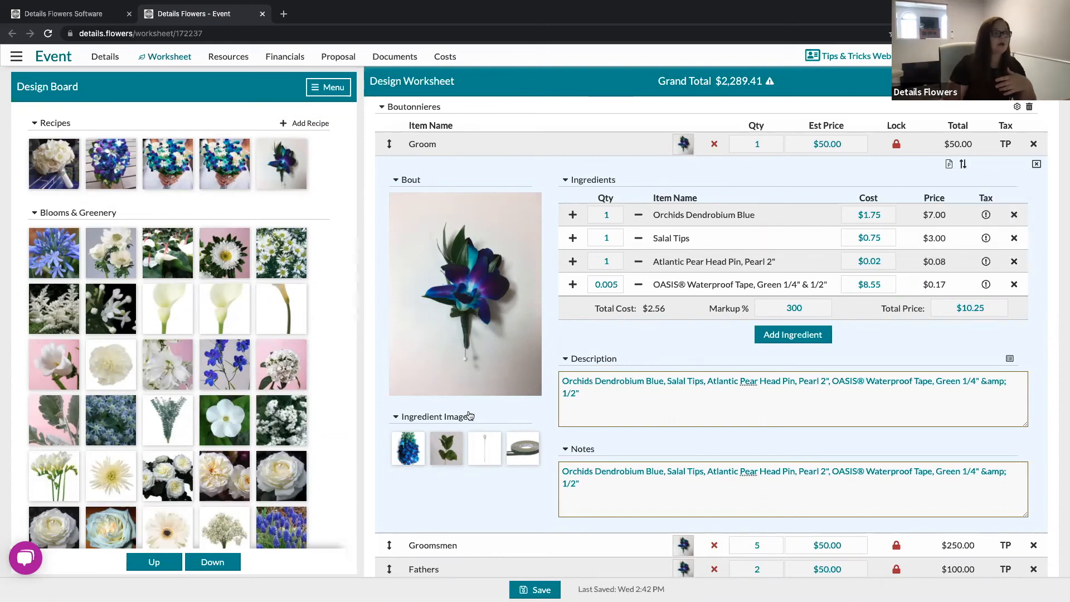
pyautogui.scroll(-4, 594, 389)
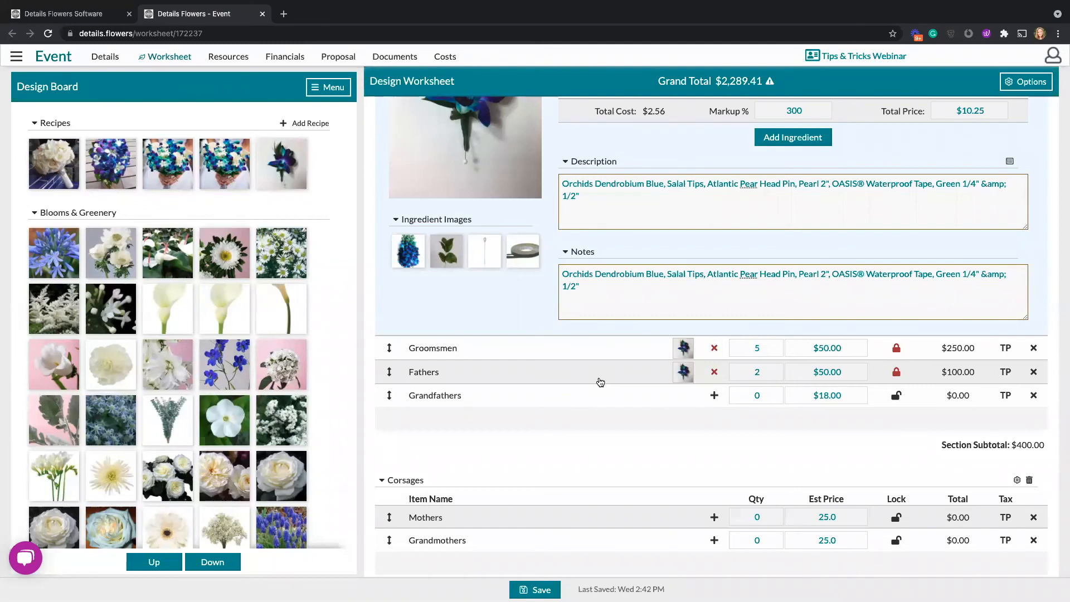
pyautogui.scroll(3, 601, 382)
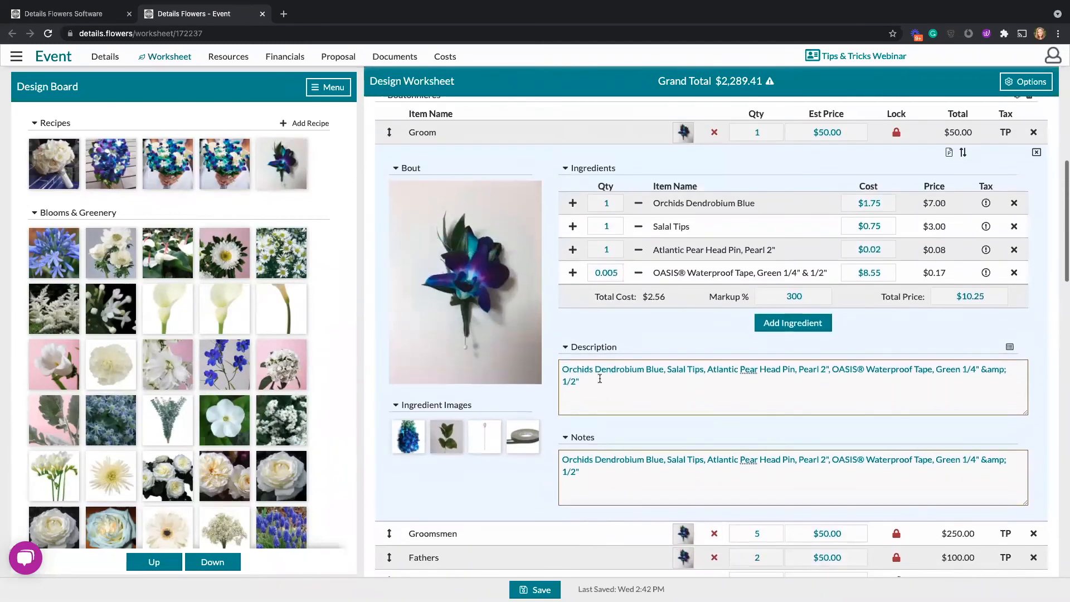
pyautogui.scroll(1, 600, 378)
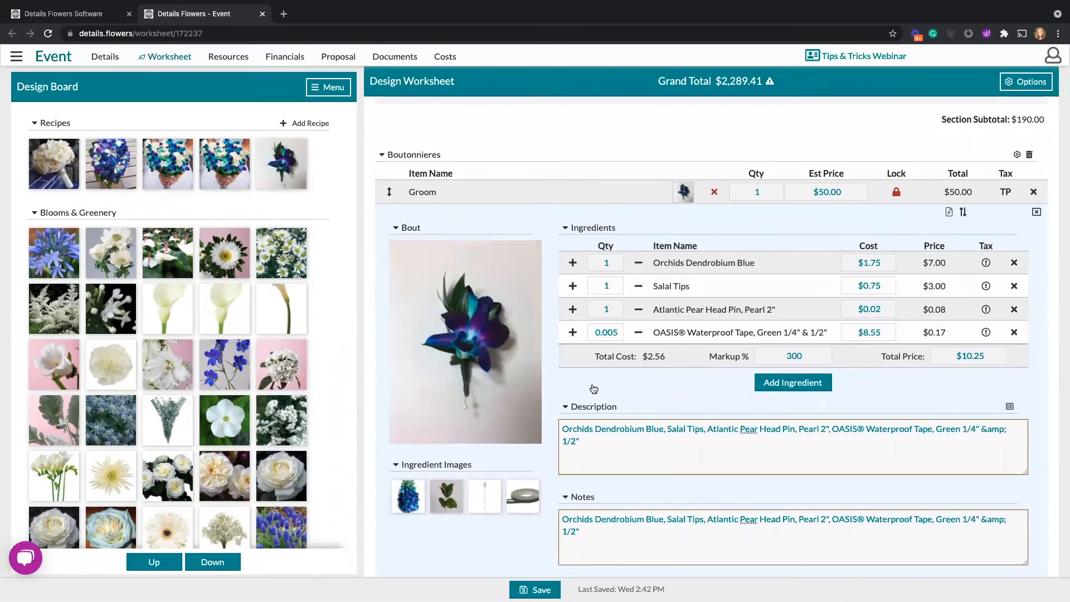
pyautogui.click(684, 192)
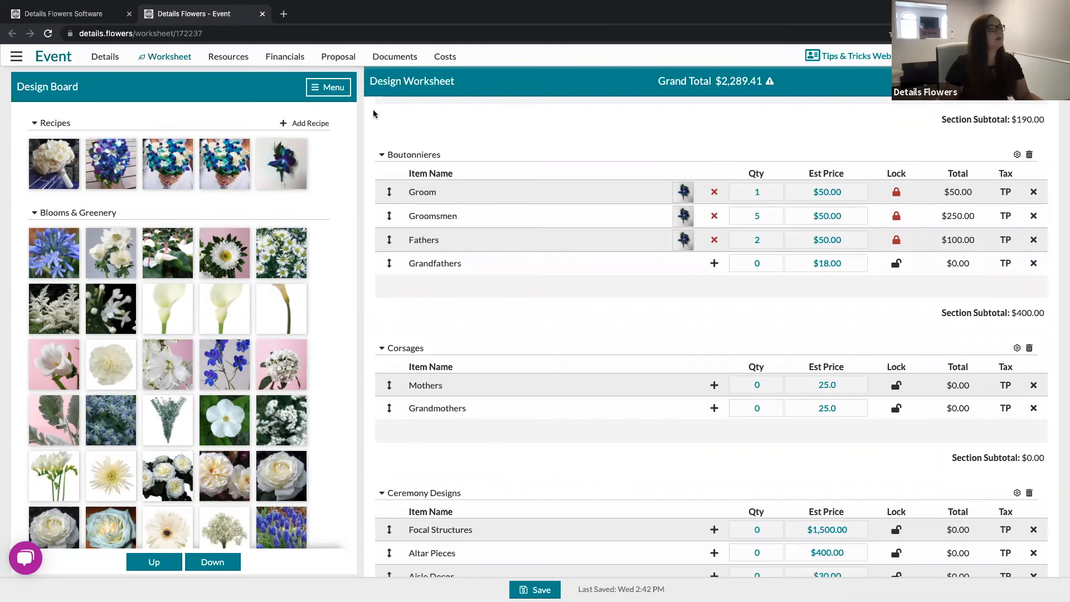
# Show the items used on the worksheet and examine the used, bunch and under-by figures of Orchids Dendrobium White
pyautogui.click(319, 94)
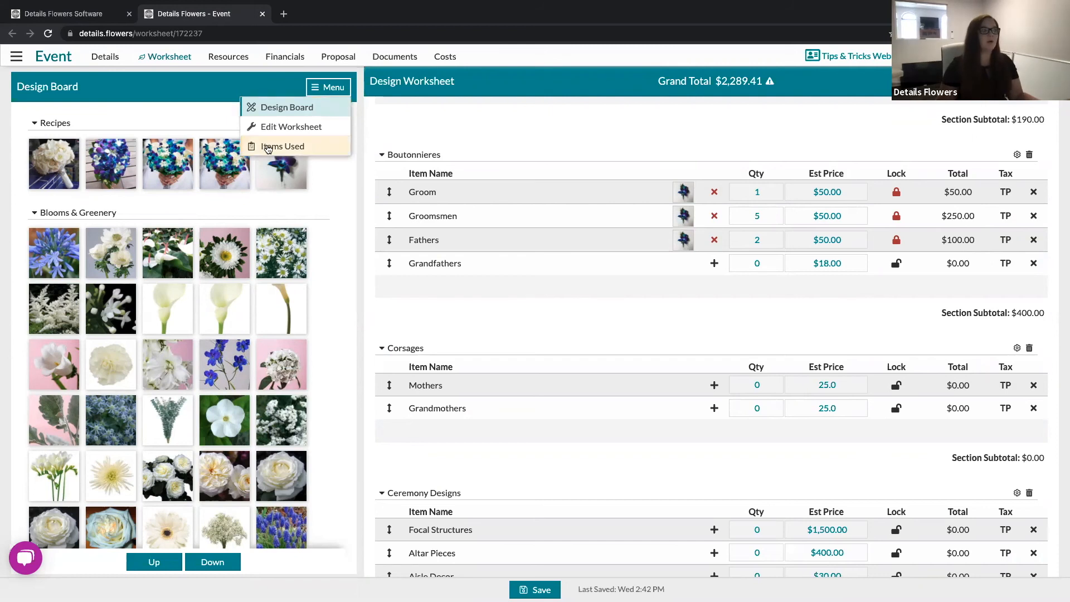
pyautogui.click(270, 146)
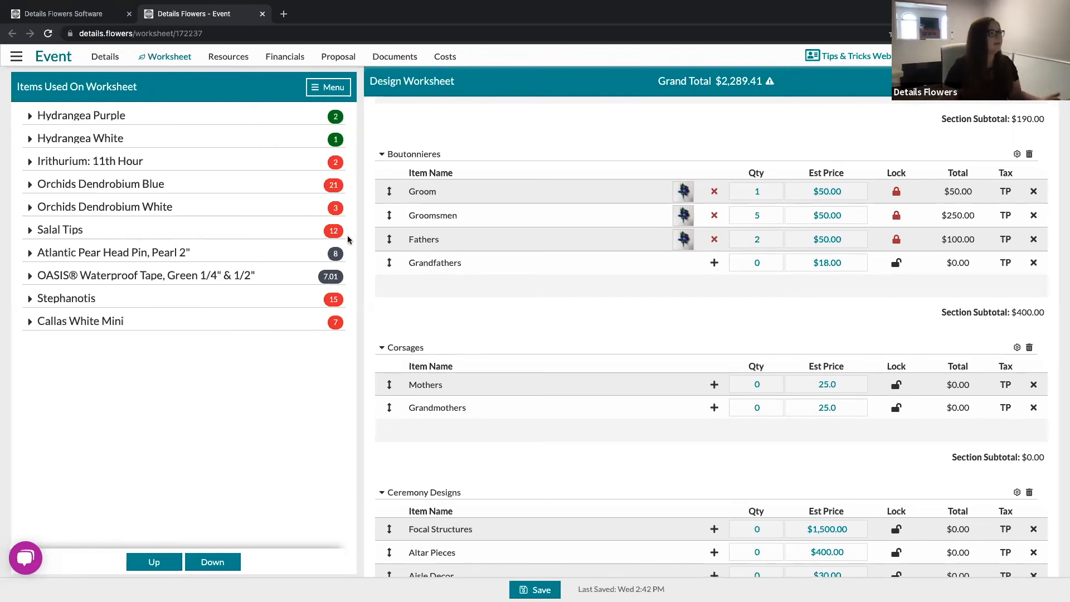
pyautogui.click(336, 208)
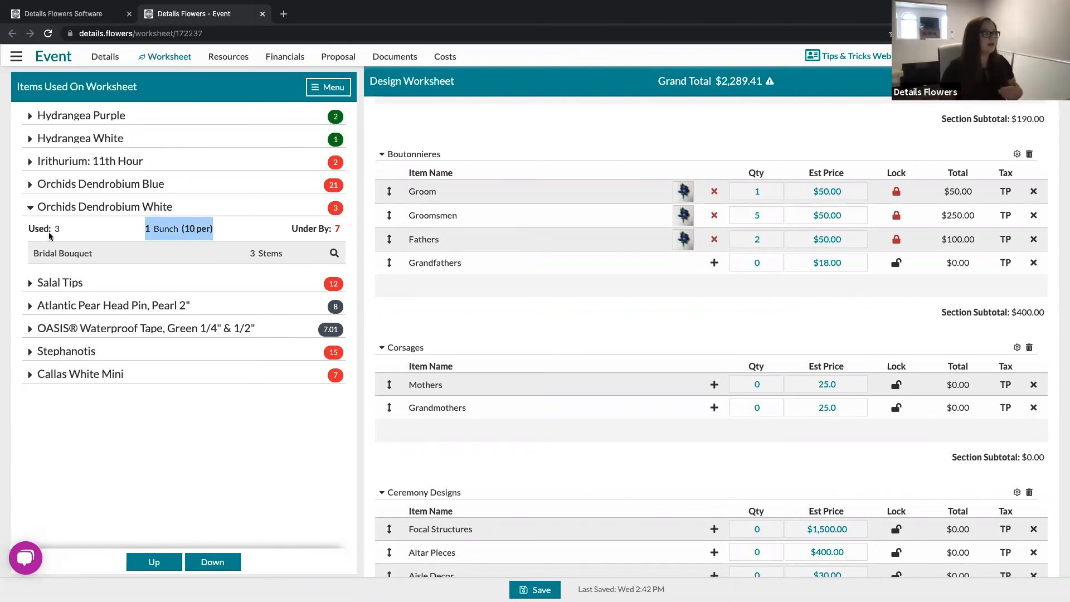
pyautogui.moveTo(25, 233); pyautogui.dragTo(66, 234)
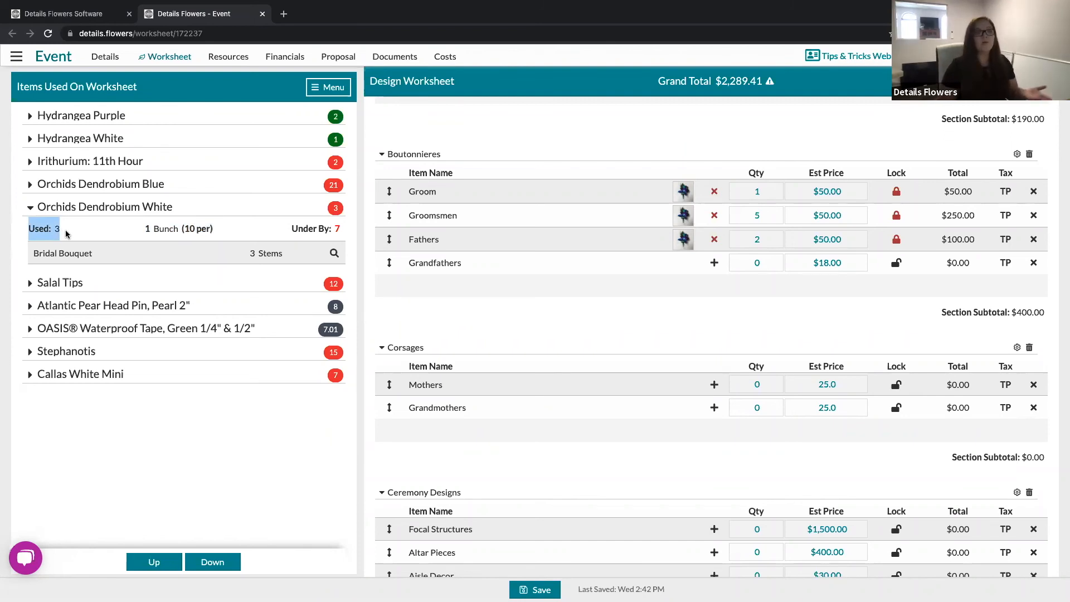
pyautogui.moveTo(287, 229); pyautogui.dragTo(343, 232)
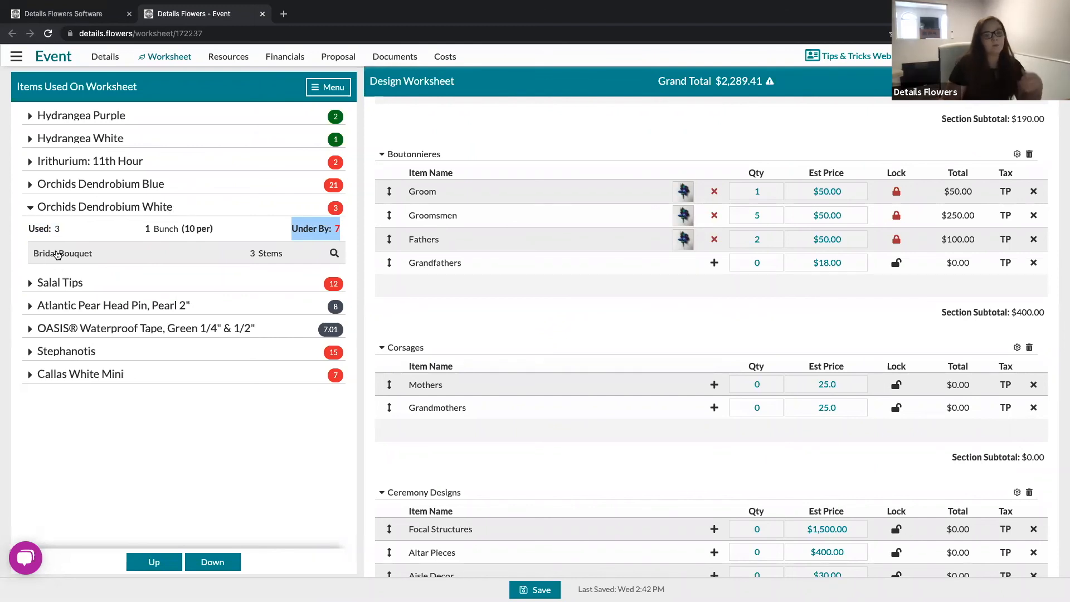
# Locate the Bridal Bouquet from the Orchids Dendrobium White usage entry and set that ingredient's quantity to 8 in the bouquet's recipe
pyautogui.click(334, 254)
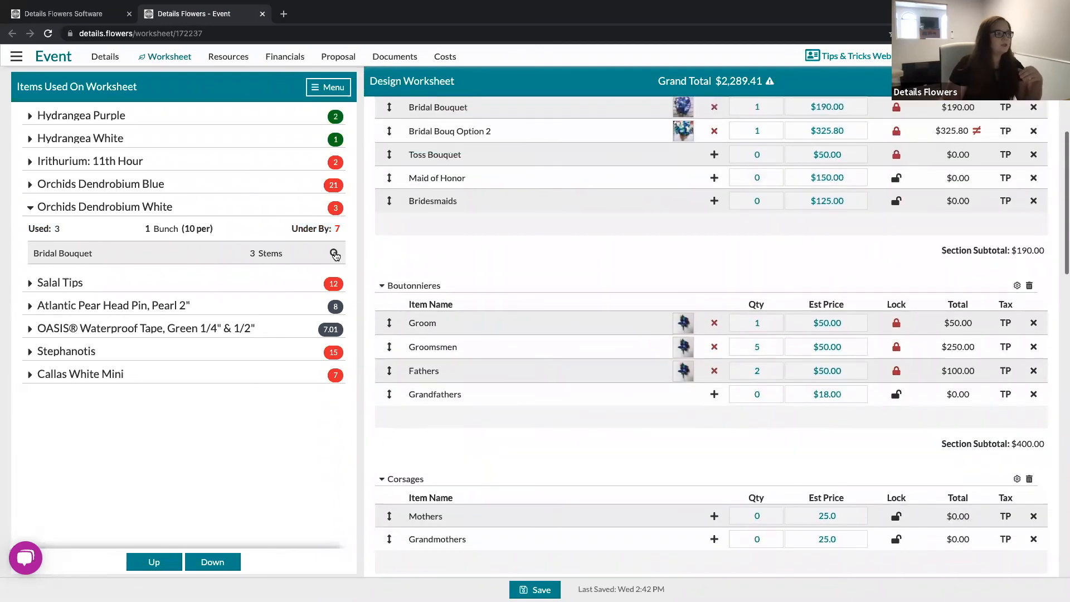
pyautogui.click(684, 109)
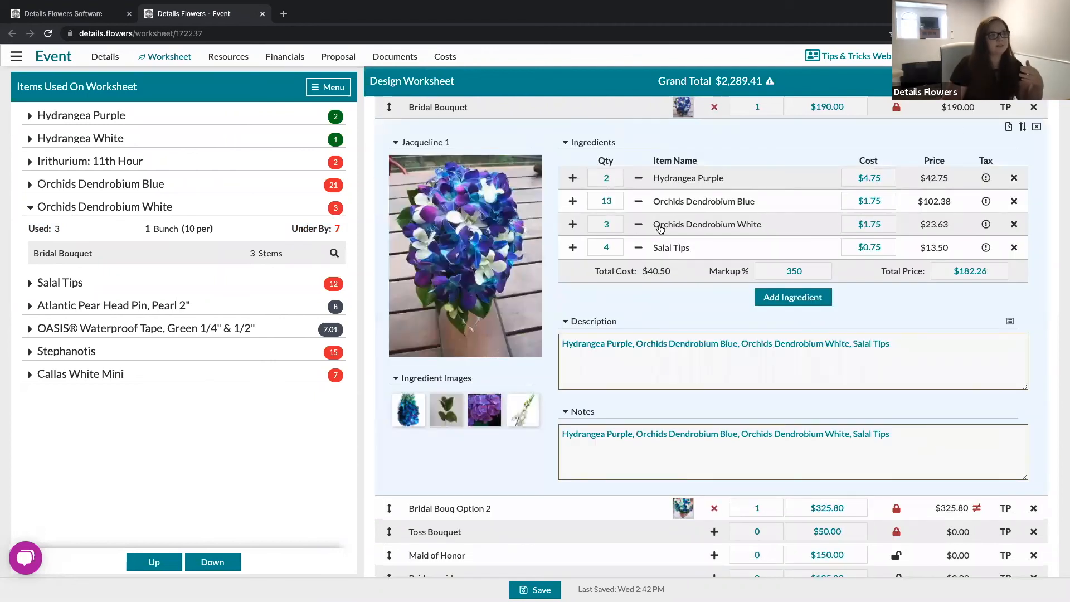
pyautogui.click(614, 224)
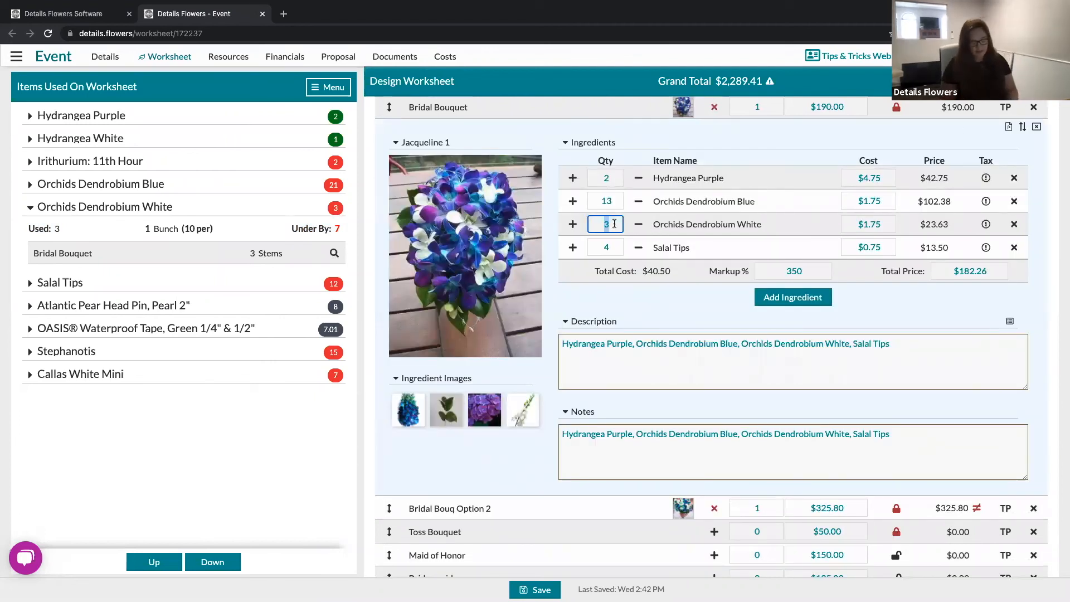
pyautogui.write('10')
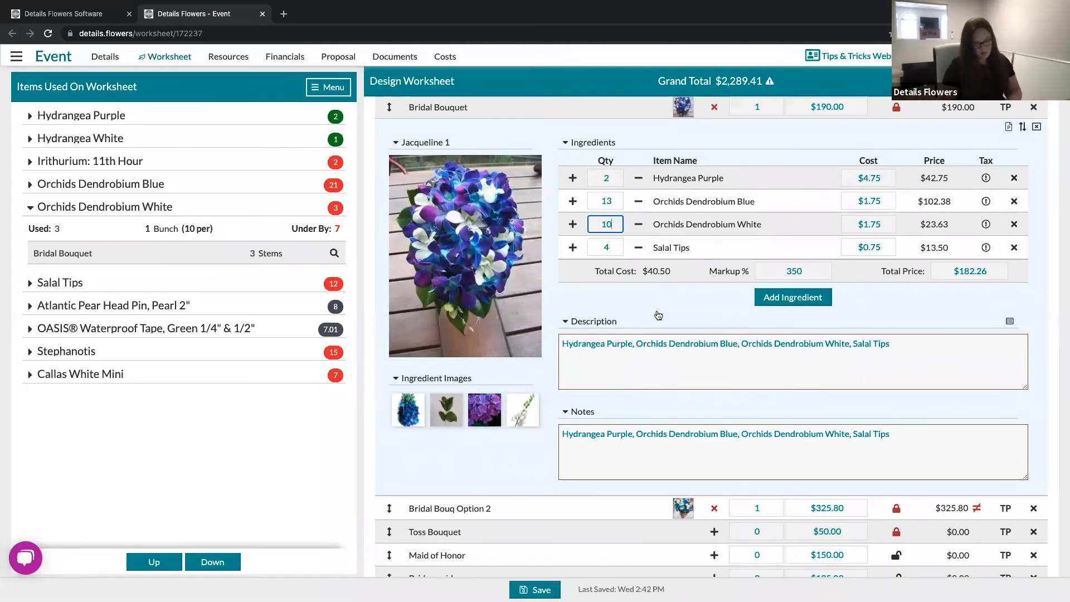
pyautogui.press('BackSpace')
pyautogui.press('BackSpace')
pyautogui.write('8')
pyautogui.click(697, 319)
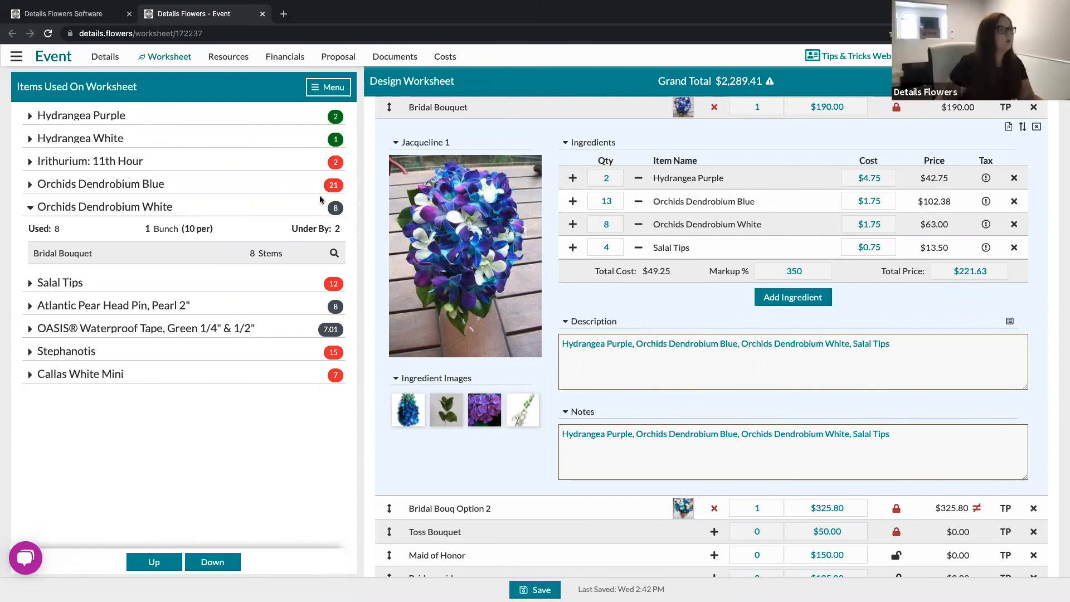
# Compare the usage details of Hydrangea Purple, Orchids Dendrobium White and Salal Tips, leaving only Hydrangea Purple expanded
pyautogui.click(337, 119)
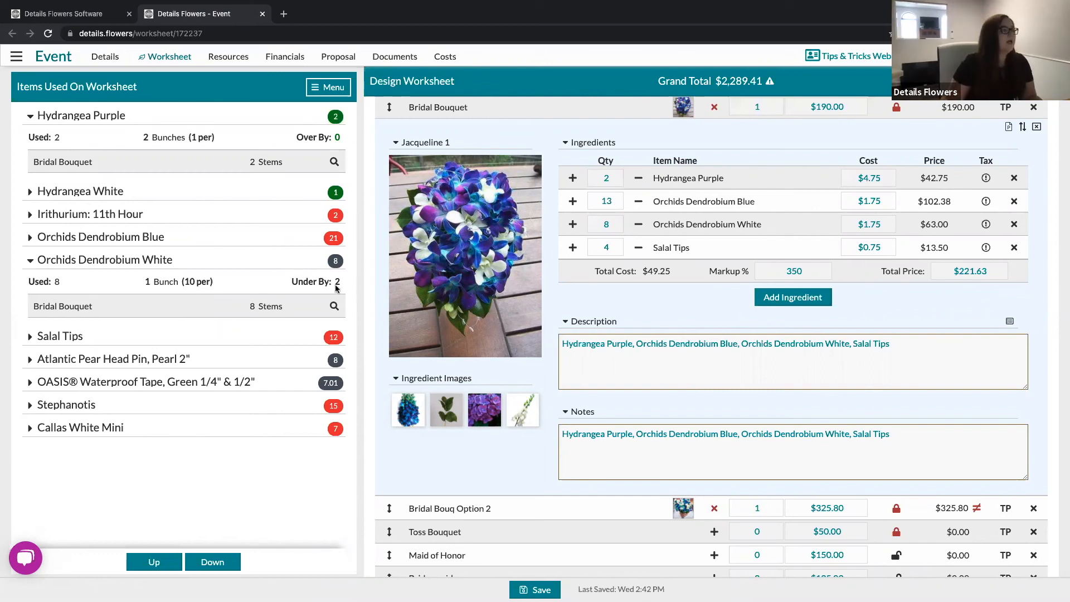
pyautogui.click(336, 264)
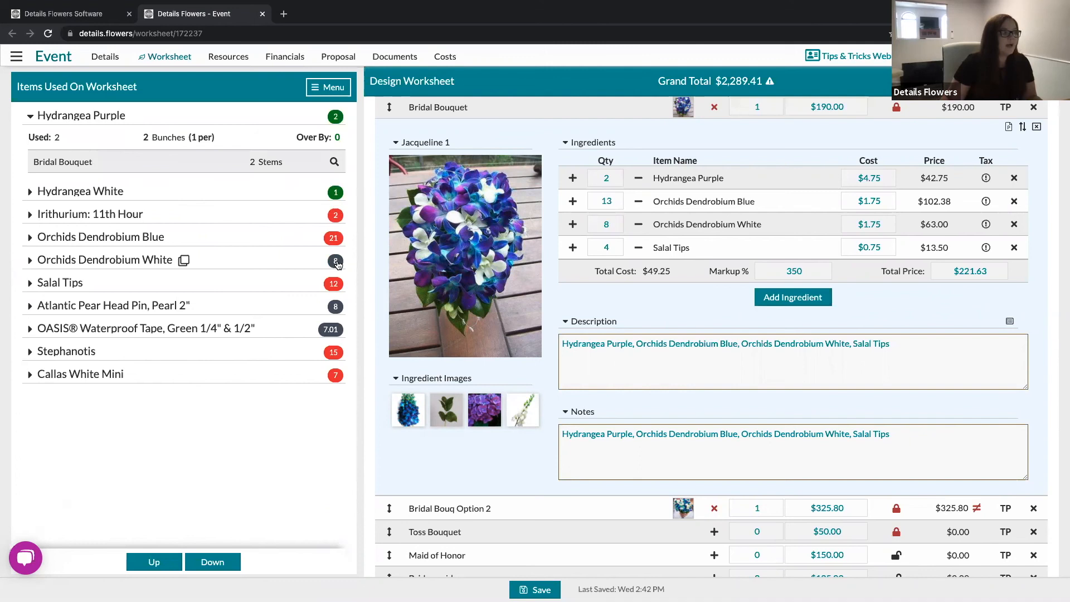
pyautogui.click(336, 263)
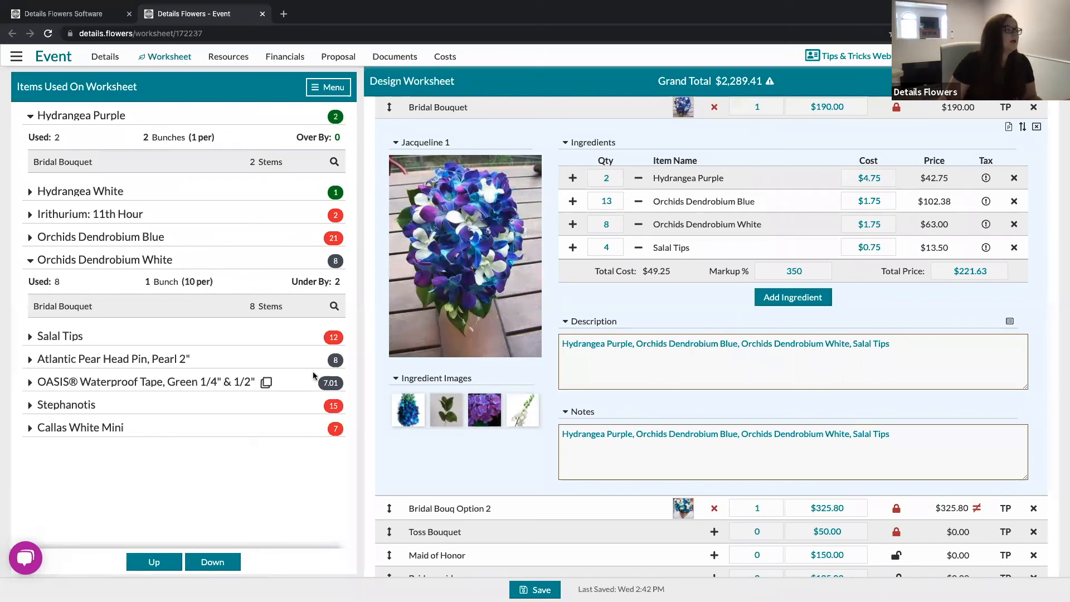
pyautogui.click(336, 340)
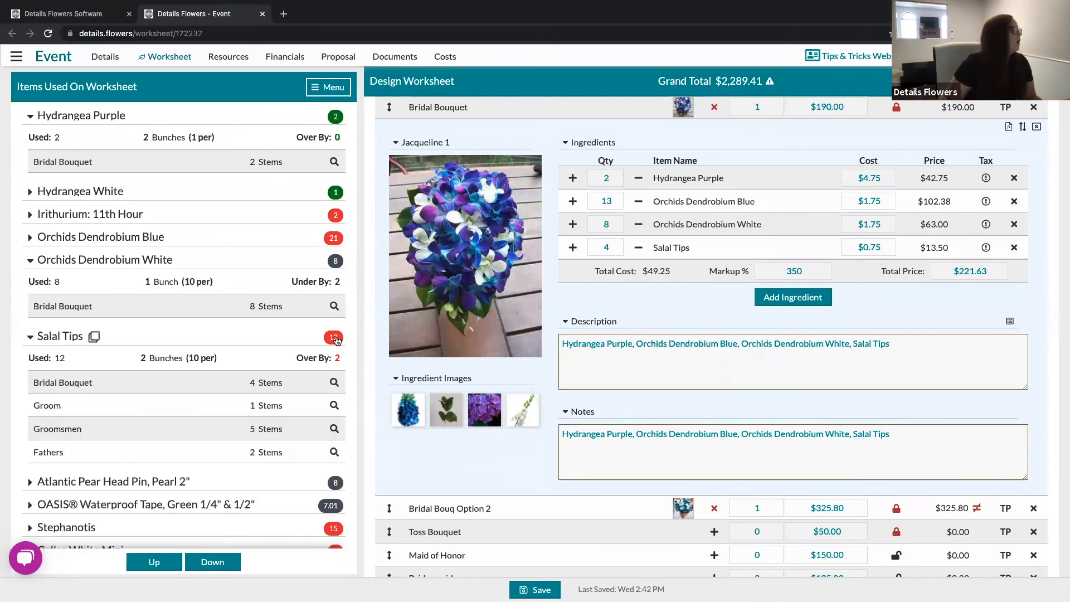
pyautogui.click(336, 340)
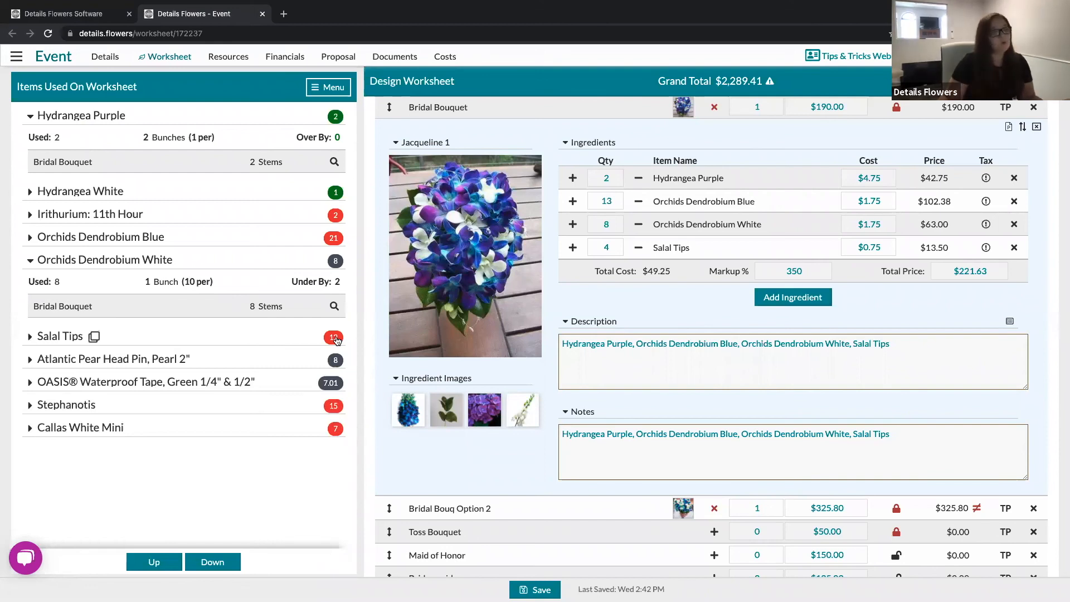
pyautogui.click(335, 262)
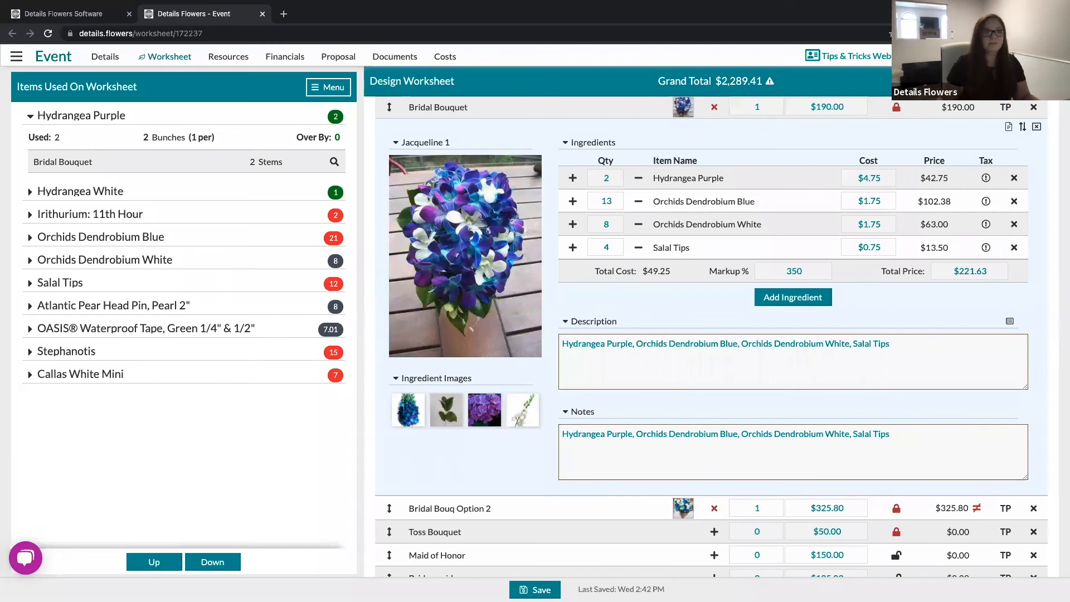
pyautogui.scroll(-1, 1053, 399)
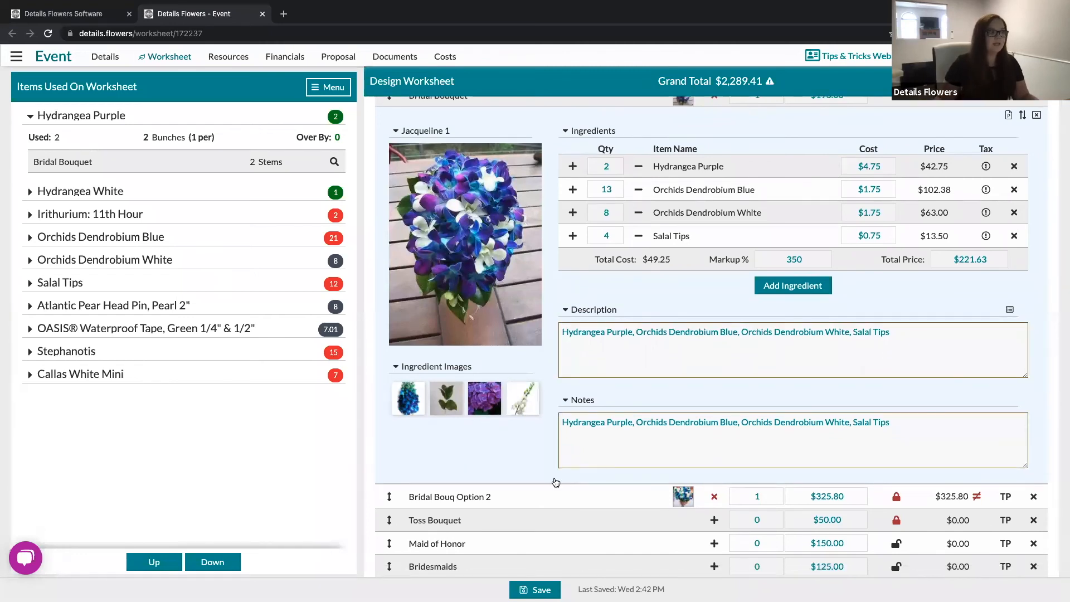
# Show the Design Board beside the worksheet and collapse the Bridal Bouquet recipe
pyautogui.click(325, 91)
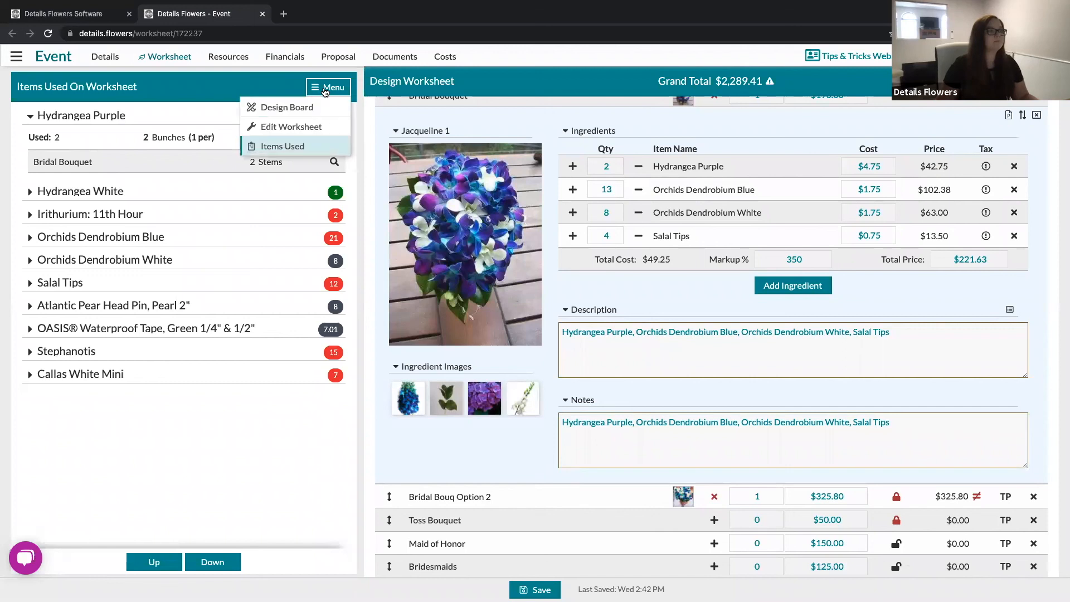
pyautogui.click(297, 108)
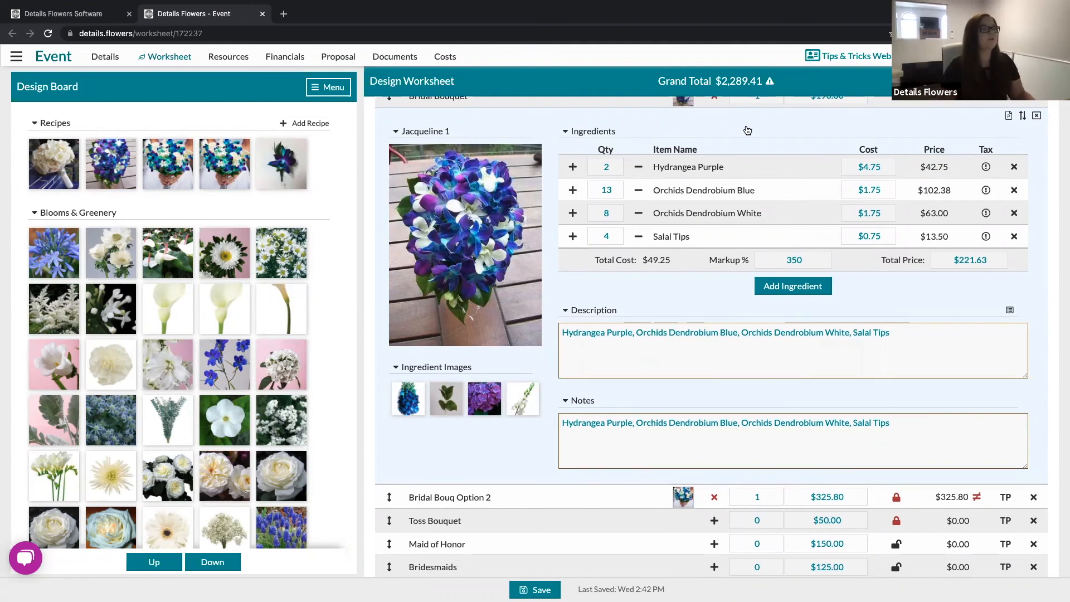
pyautogui.scroll(1, 747, 130)
pyautogui.click(685, 141)
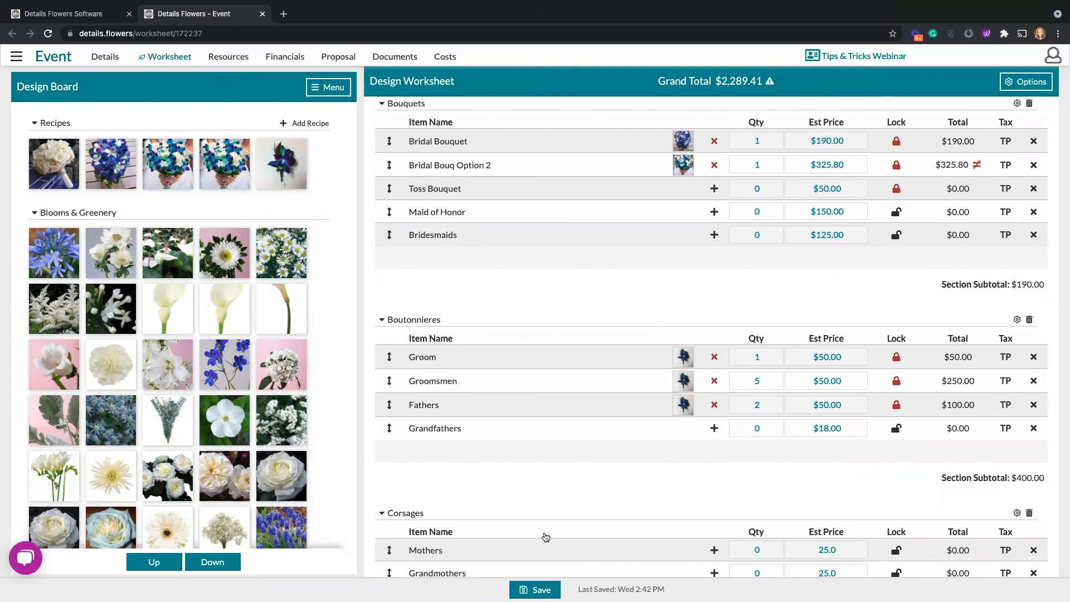
pyautogui.click(535, 589)
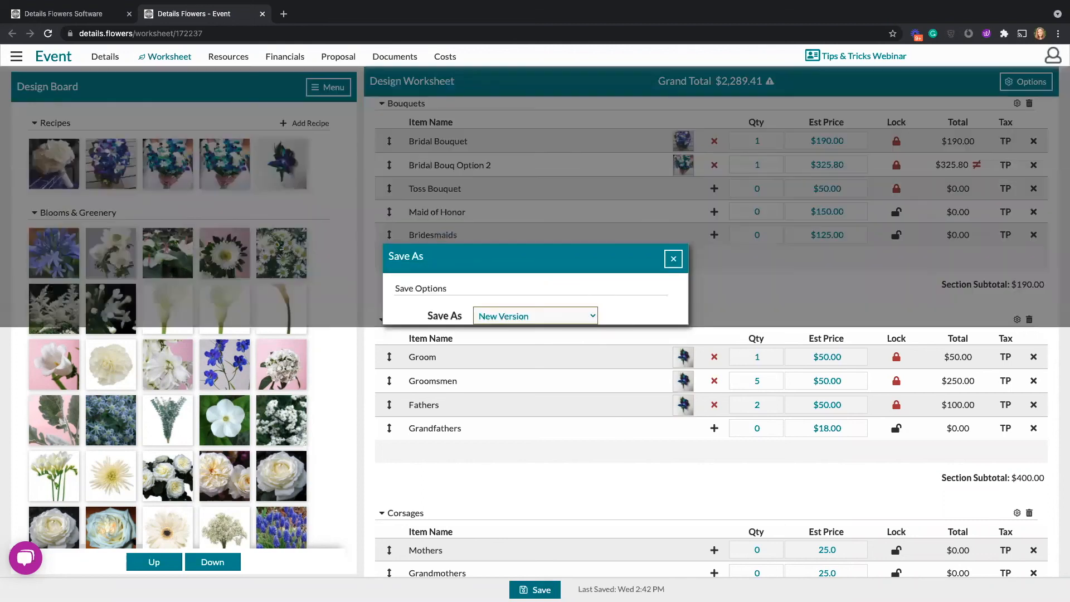
pyautogui.click(514, 314)
pyautogui.click(521, 331)
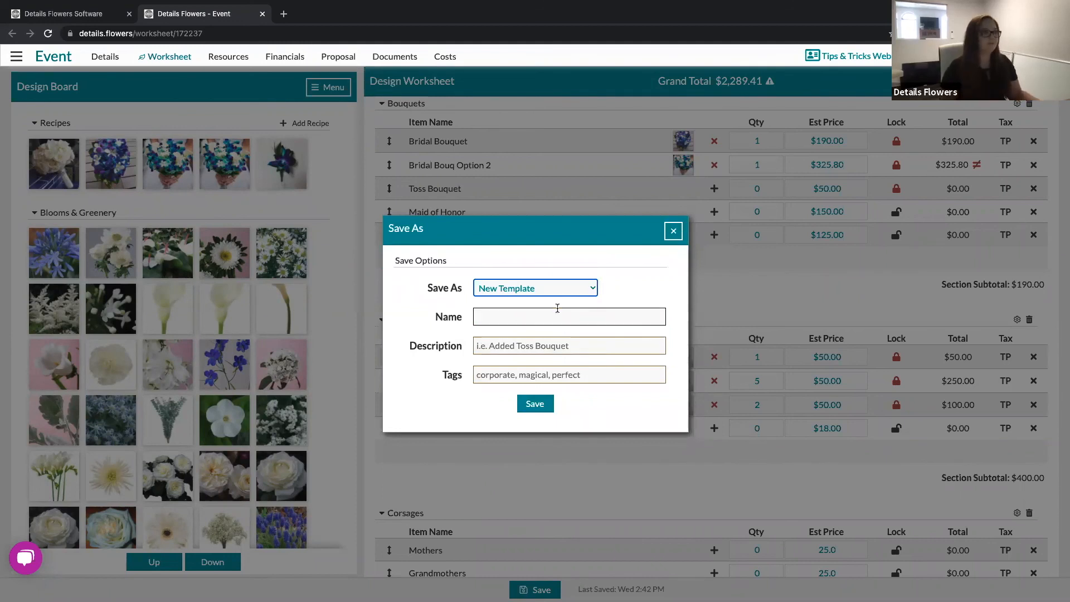
pyautogui.click(674, 230)
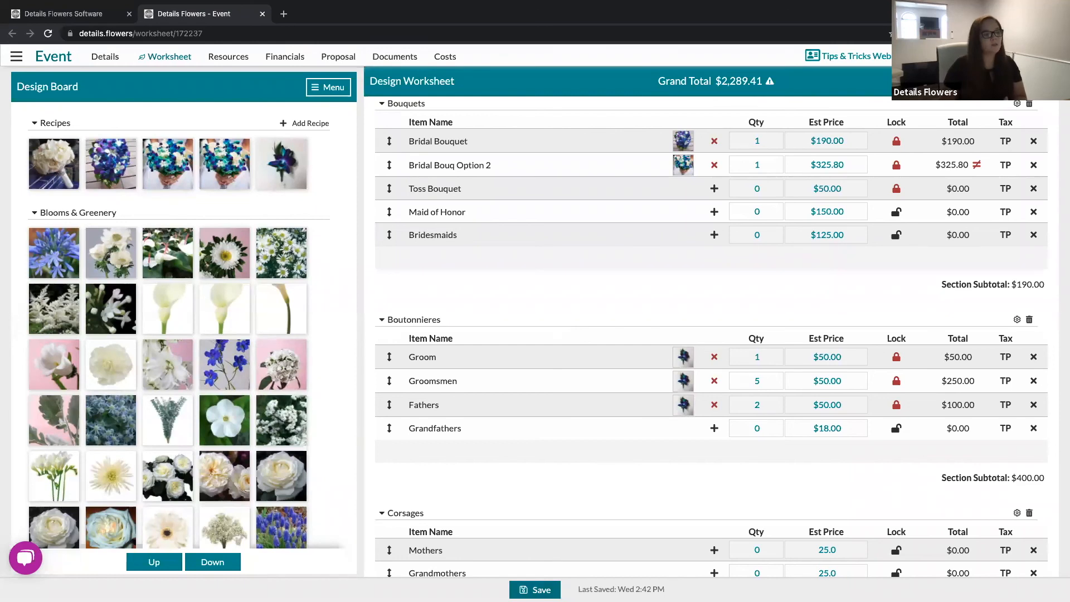
# Save the worksheet as a new template named "Dendrobium"
pyautogui.click(535, 589)
pyautogui.click(553, 312)
pyautogui.click(471, 364)
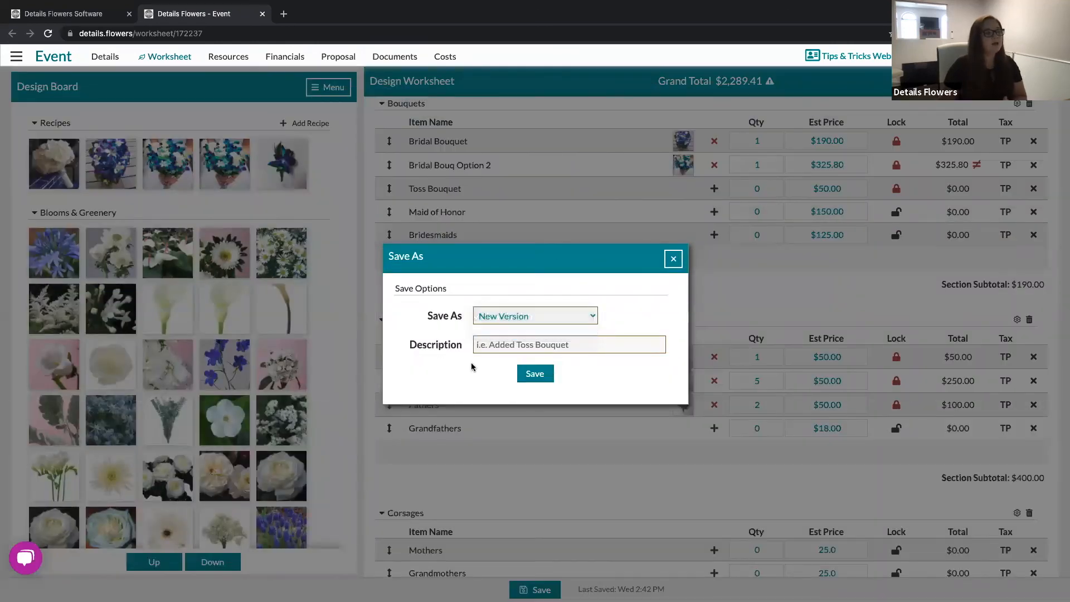
pyautogui.click(547, 318)
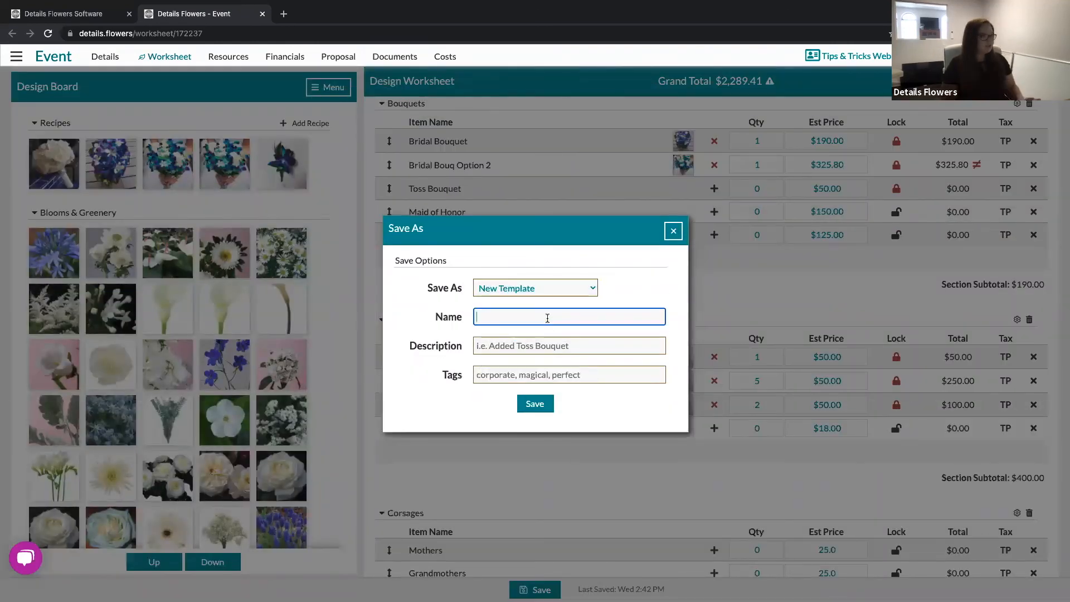
pyautogui.write('Dendrobi')
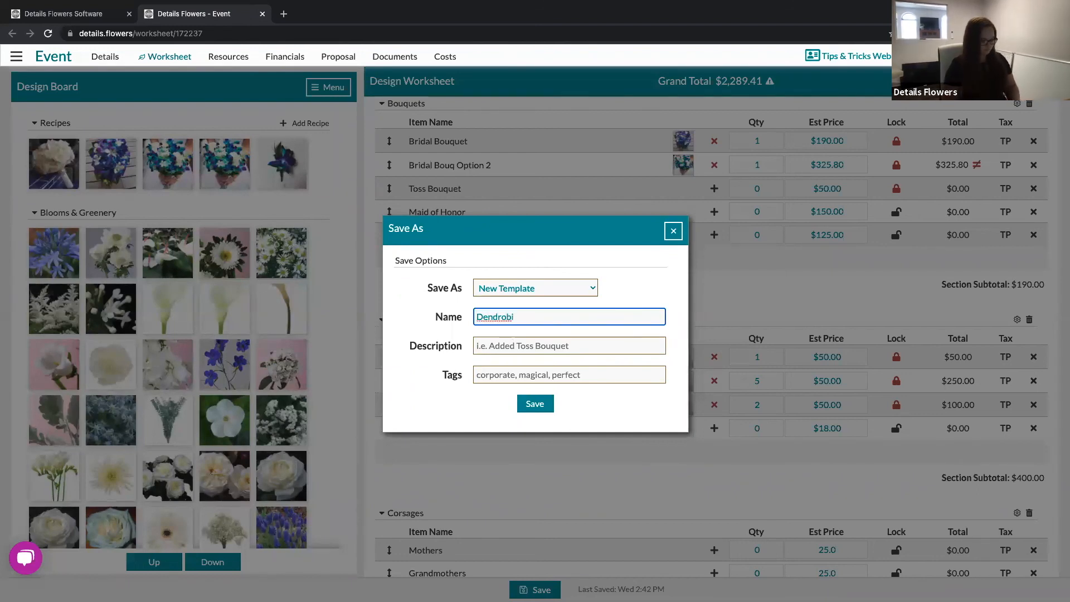
pyautogui.write('um')
pyautogui.click(536, 411)
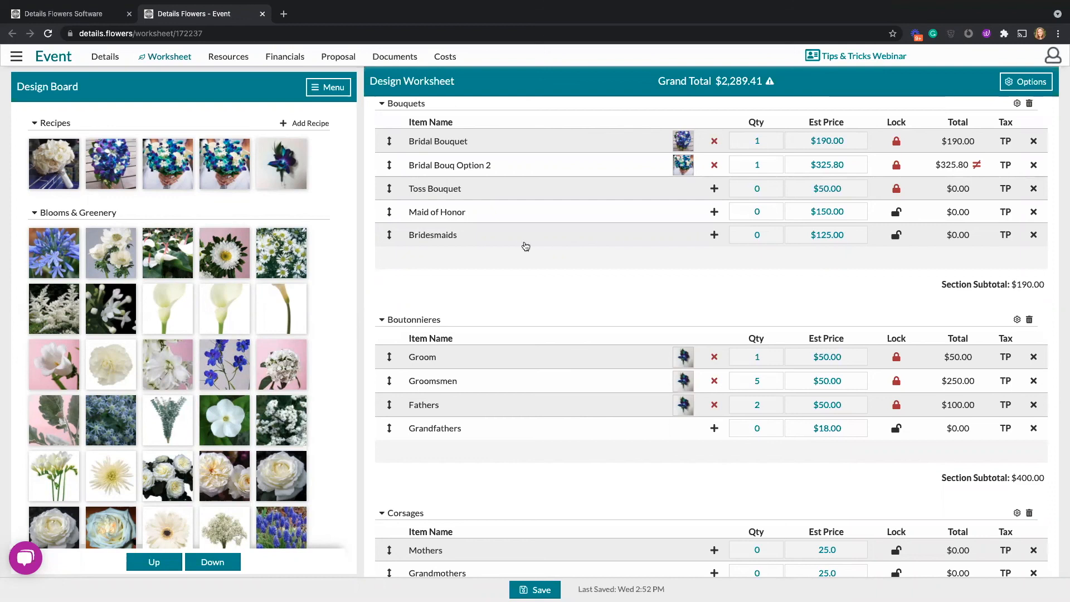
# Show the items used on the worksheet and collapse the Hydrangea Purple usage details
pyautogui.click(333, 89)
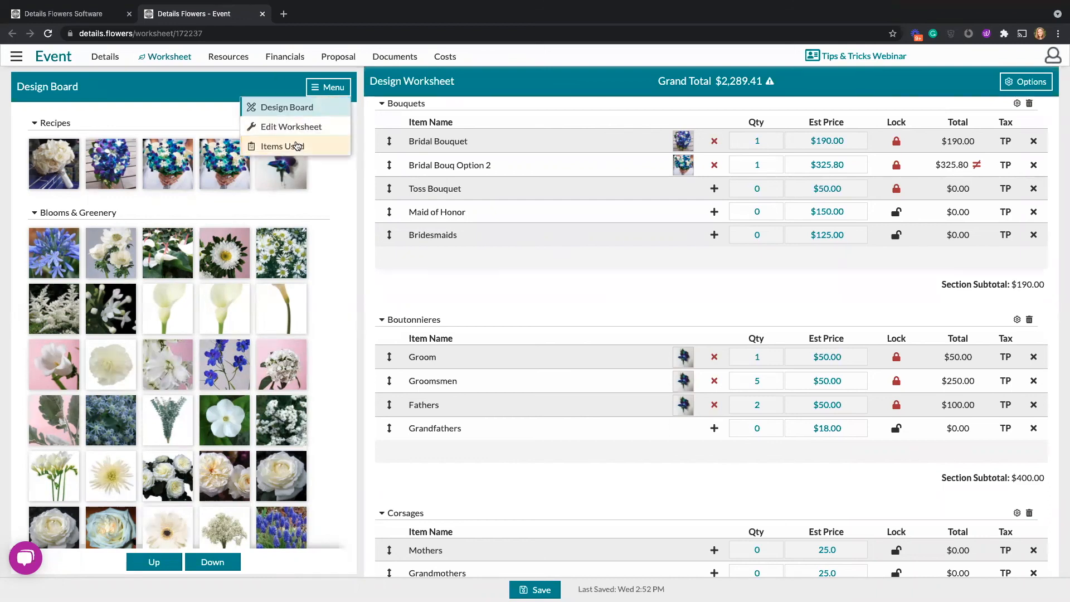
pyautogui.click(289, 144)
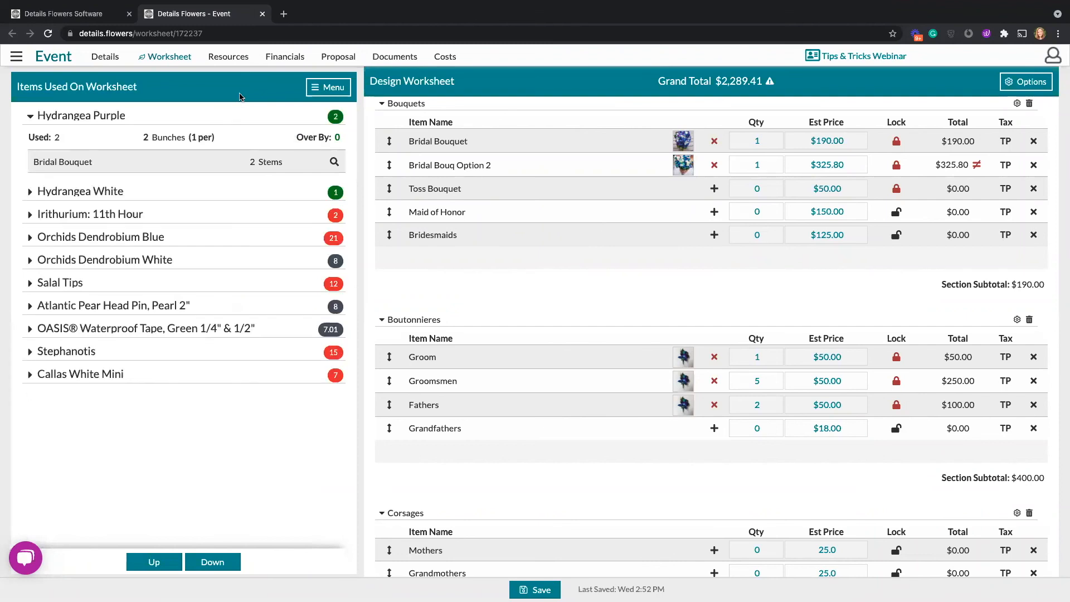
pyautogui.click(30, 117)
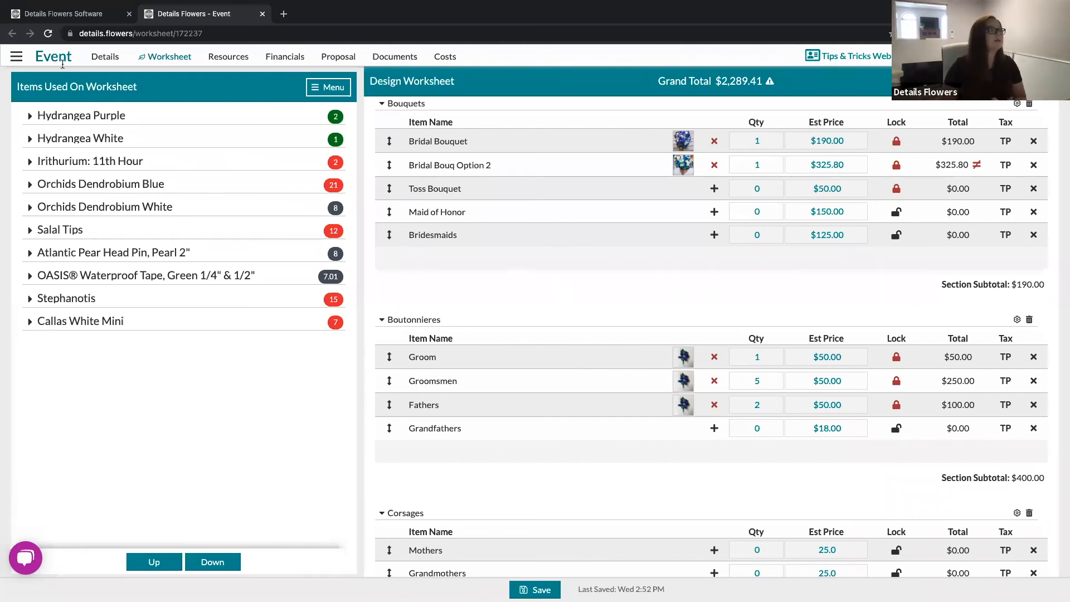
# Open the Contact Us support form, set the request type to Request a Feature and start the feature description
pyautogui.click(16, 58)
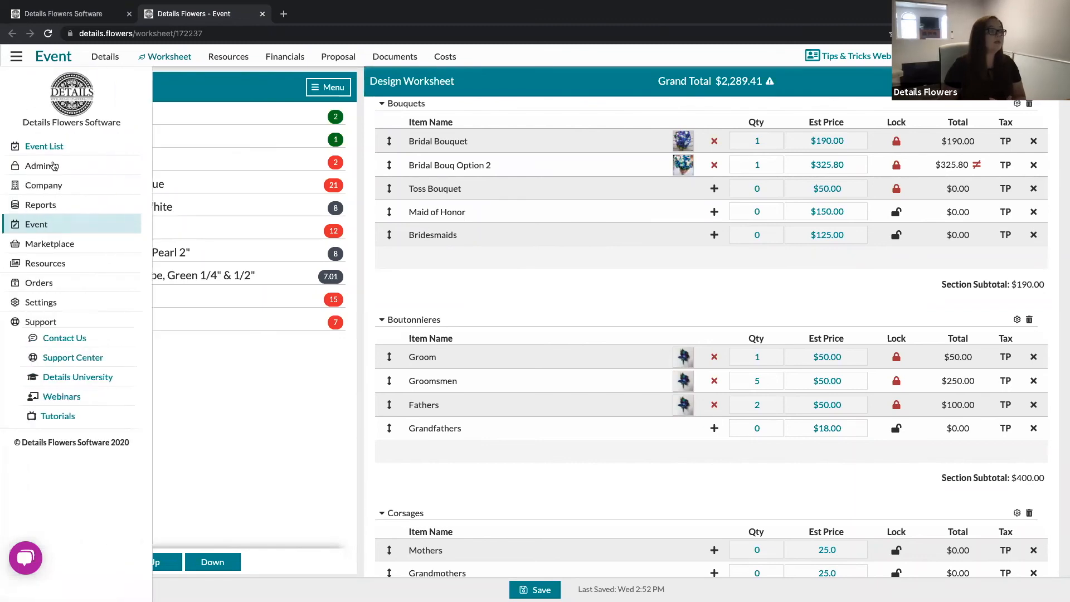
pyautogui.click(99, 340)
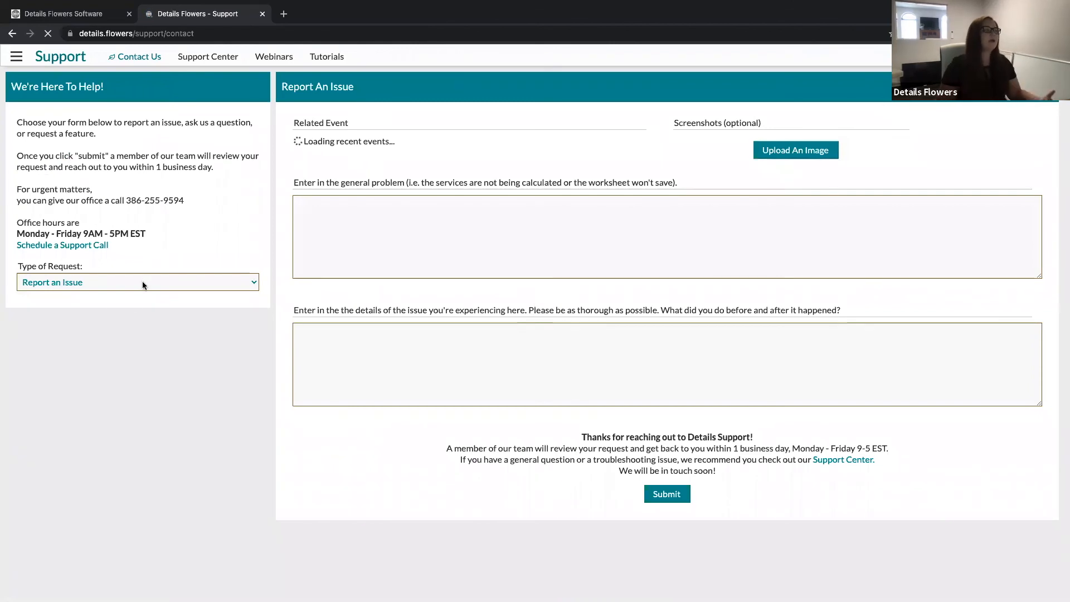
pyautogui.click(123, 282)
pyautogui.click(47, 311)
pyautogui.click(523, 171)
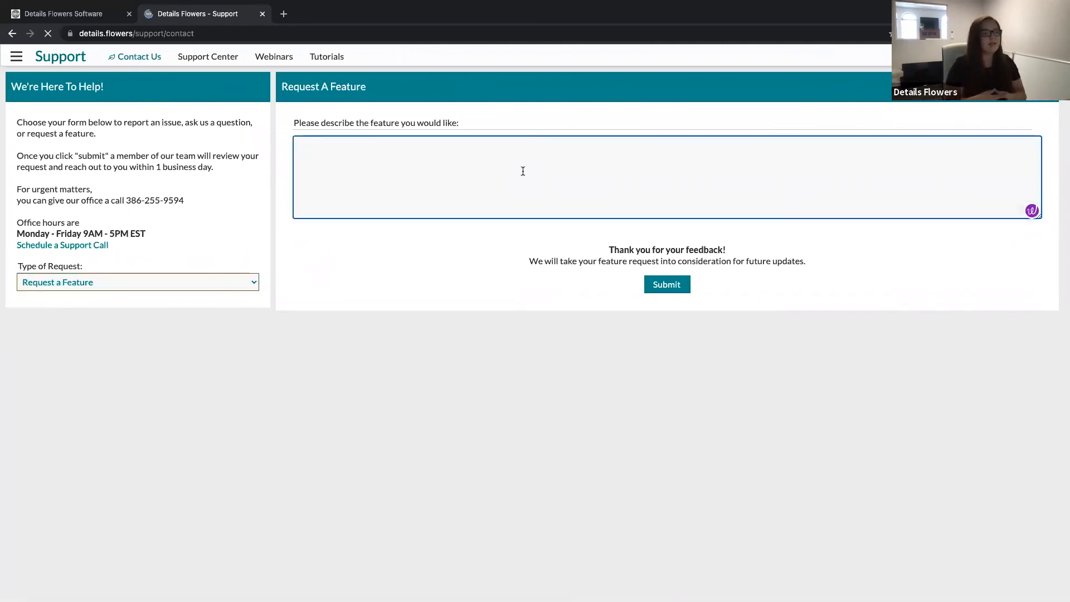